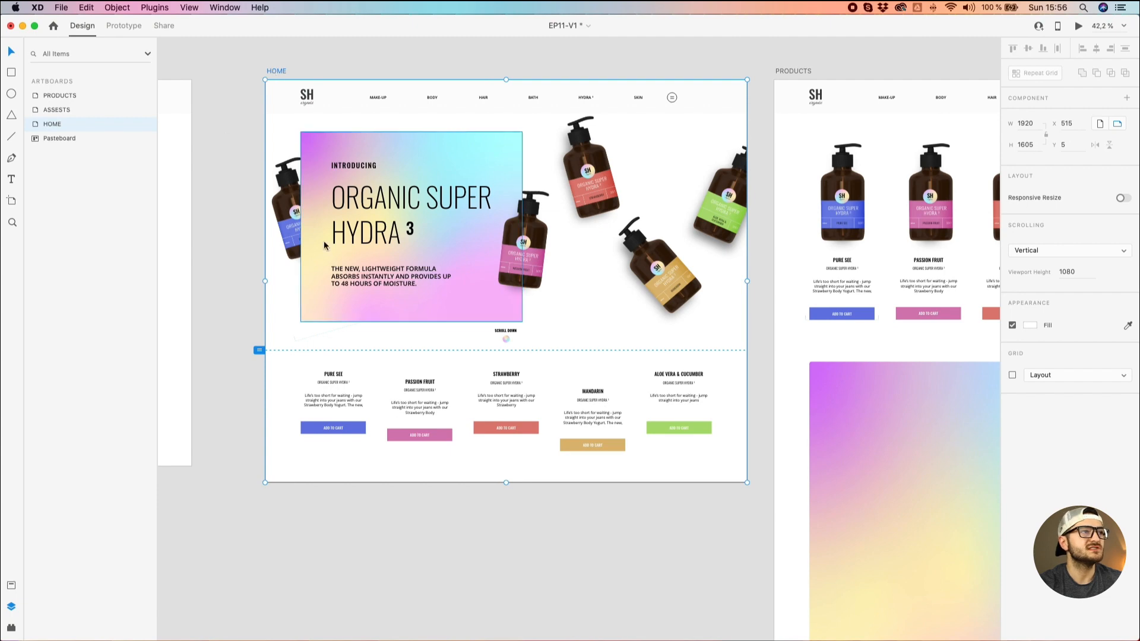
# Look over the HOME and PRODUCTS artboards, including the large gradient rectangle below the product row.
pyautogui.hscroll(3, 576, 172)
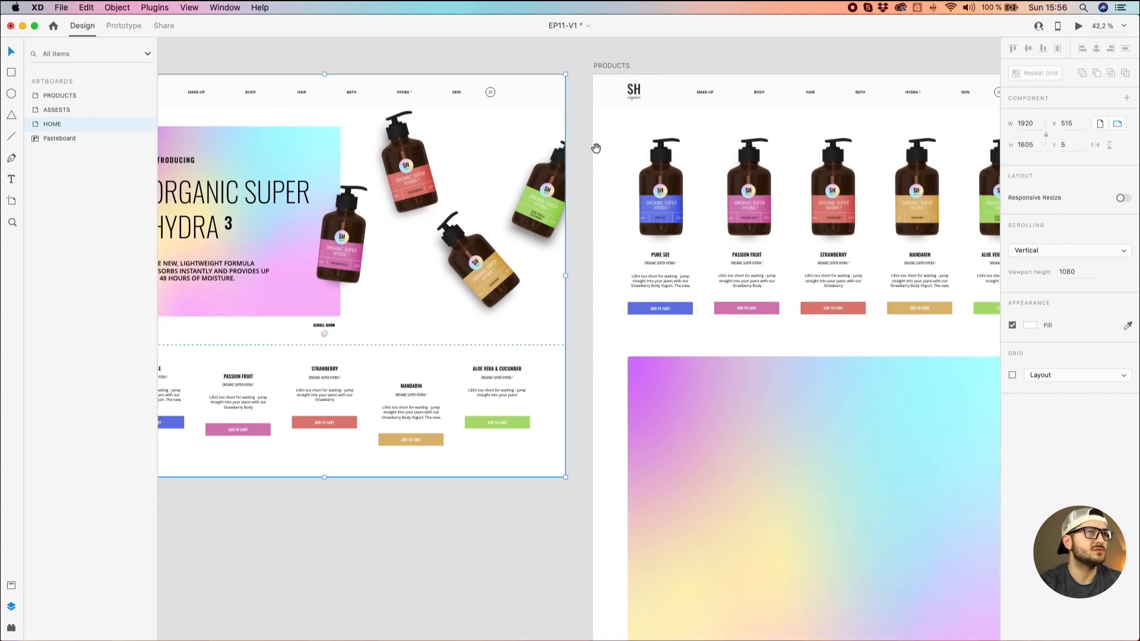
pyautogui.scroll(-2, 742, 308)
pyautogui.scroll(-3, 795, 357)
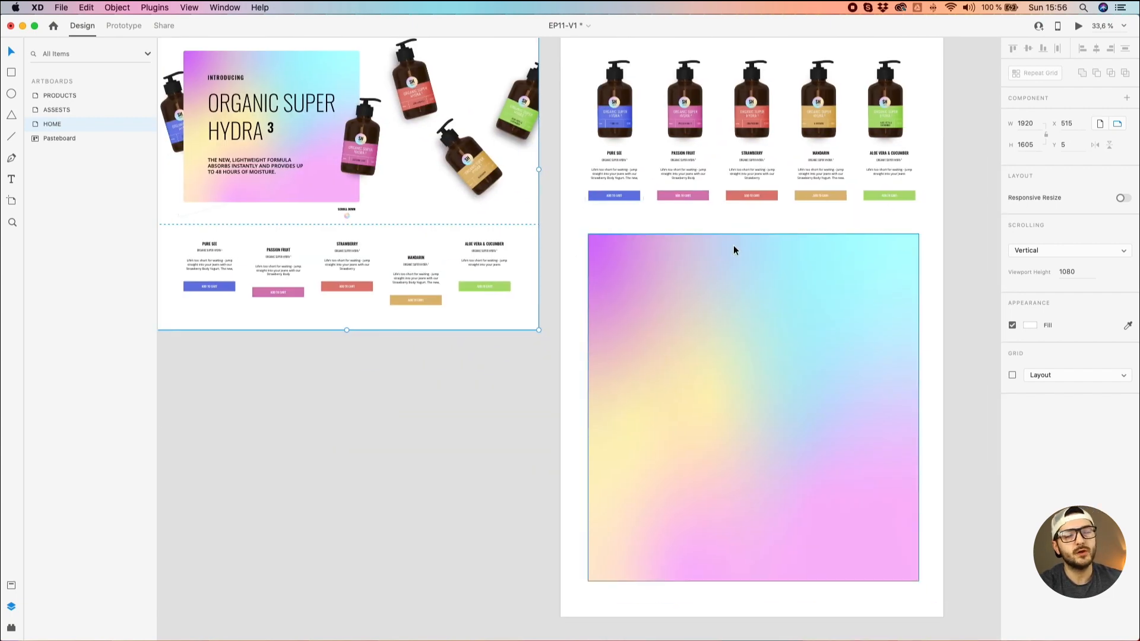
pyautogui.click(734, 249)
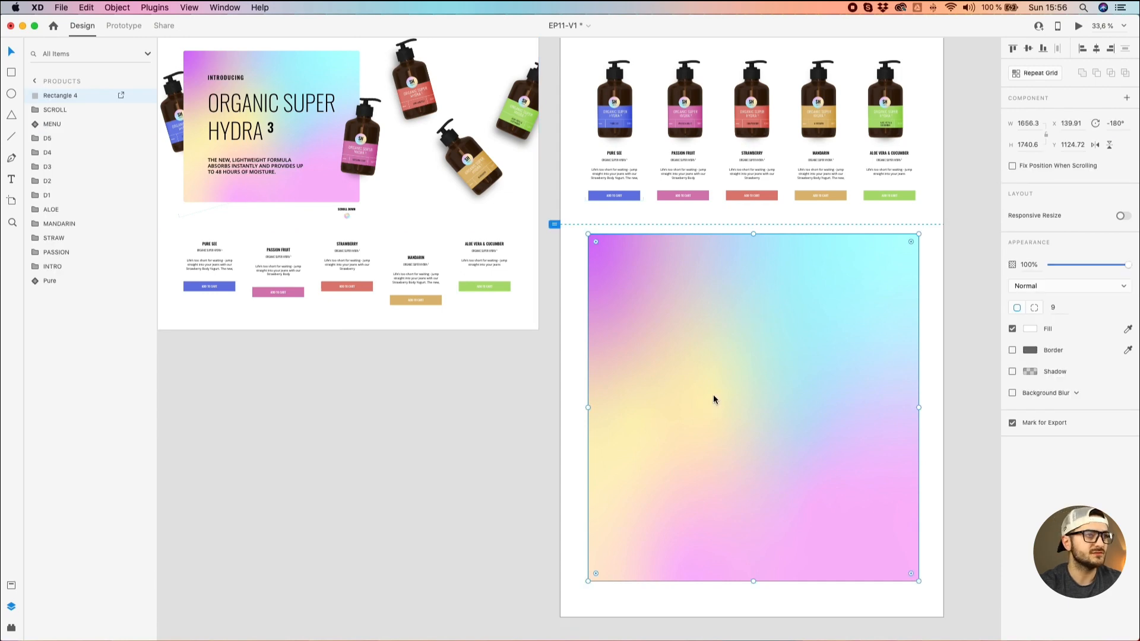
pyautogui.scroll(-2, 713, 399)
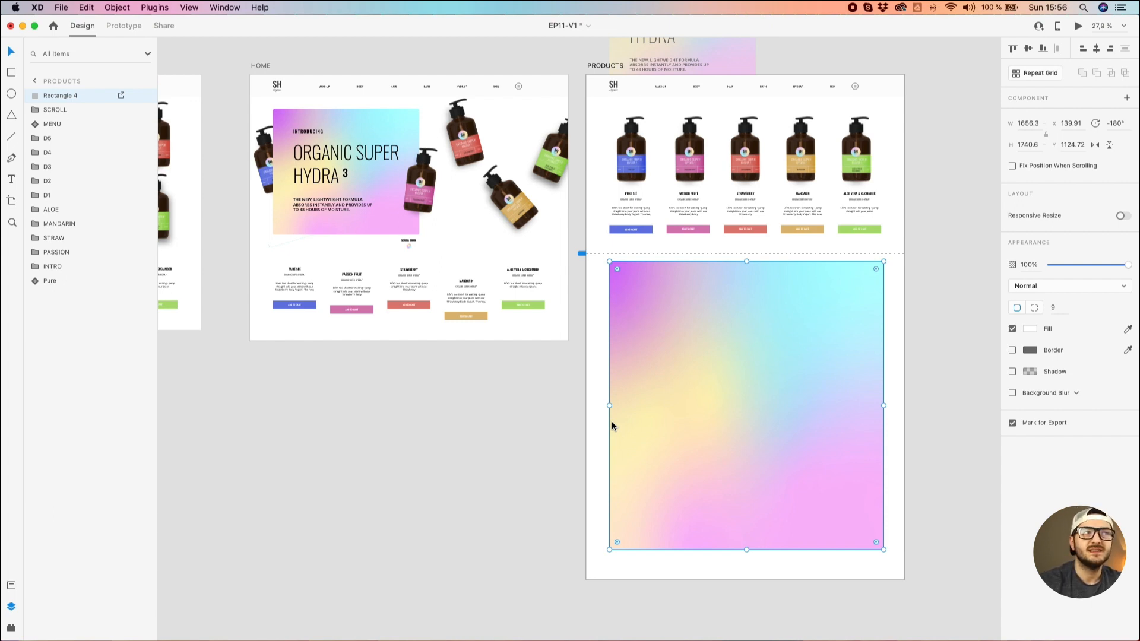
pyautogui.click(521, 446)
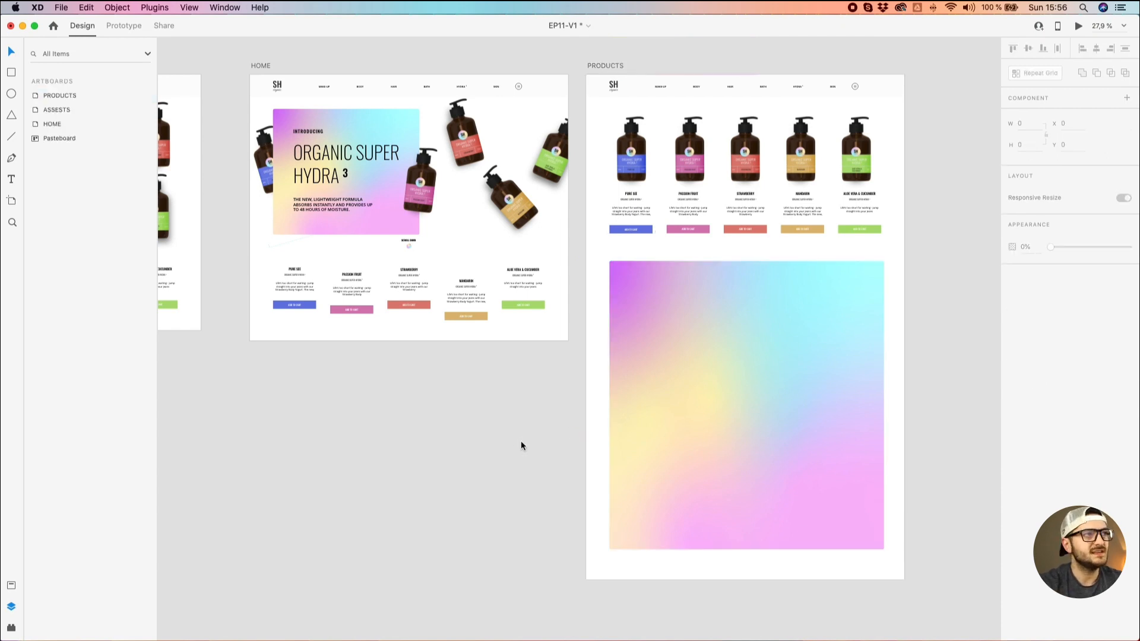
# Preview the prototype from the HOME artboard and advance it to the page with the five products.
pyautogui.moveTo(377, 433); pyautogui.dragTo(493, 448)
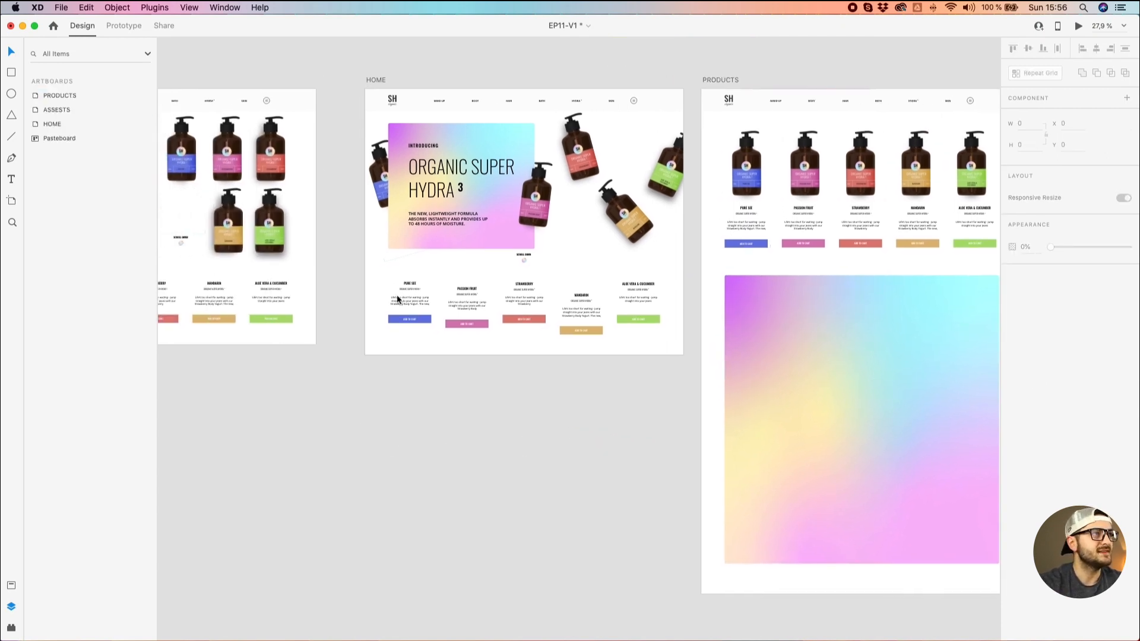
pyautogui.click(377, 80)
pyautogui.click(1079, 26)
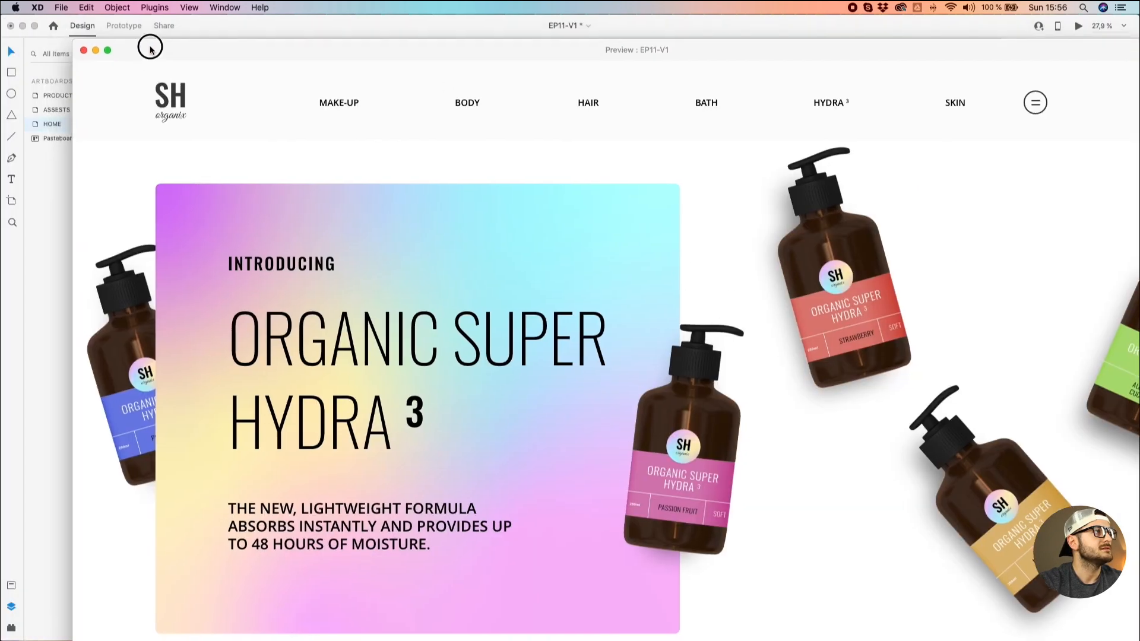
pyautogui.moveTo(3, 21); pyautogui.dragTo(463, 254)
pyautogui.moveTo(575, 265); pyautogui.dragTo(313, 62)
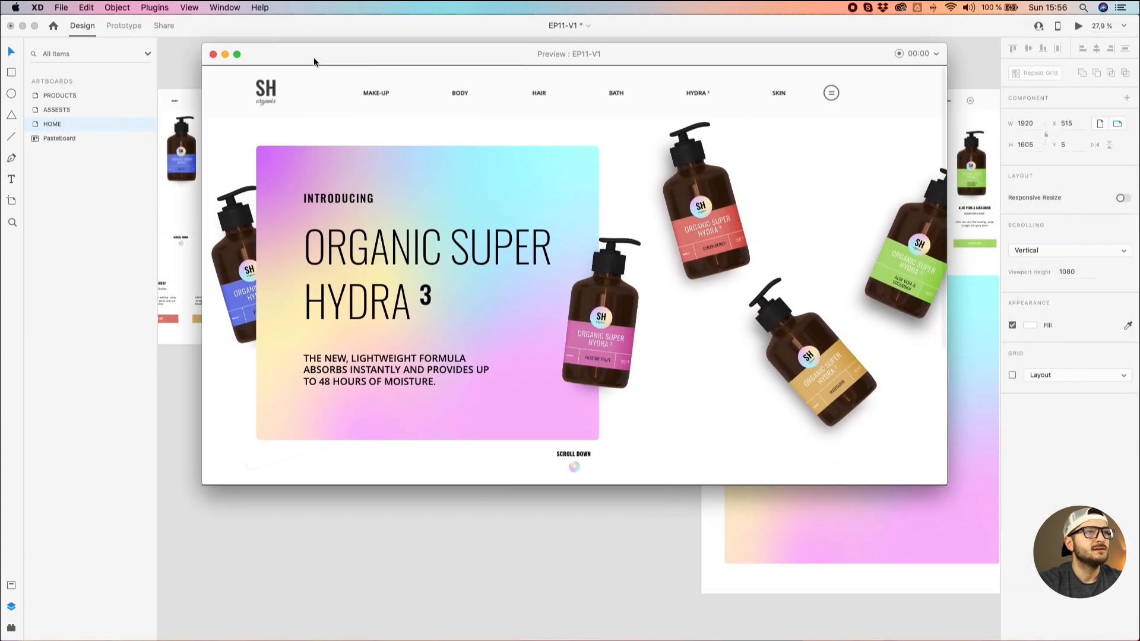
pyautogui.moveTo(707, 191); pyautogui.dragTo(565, 262)
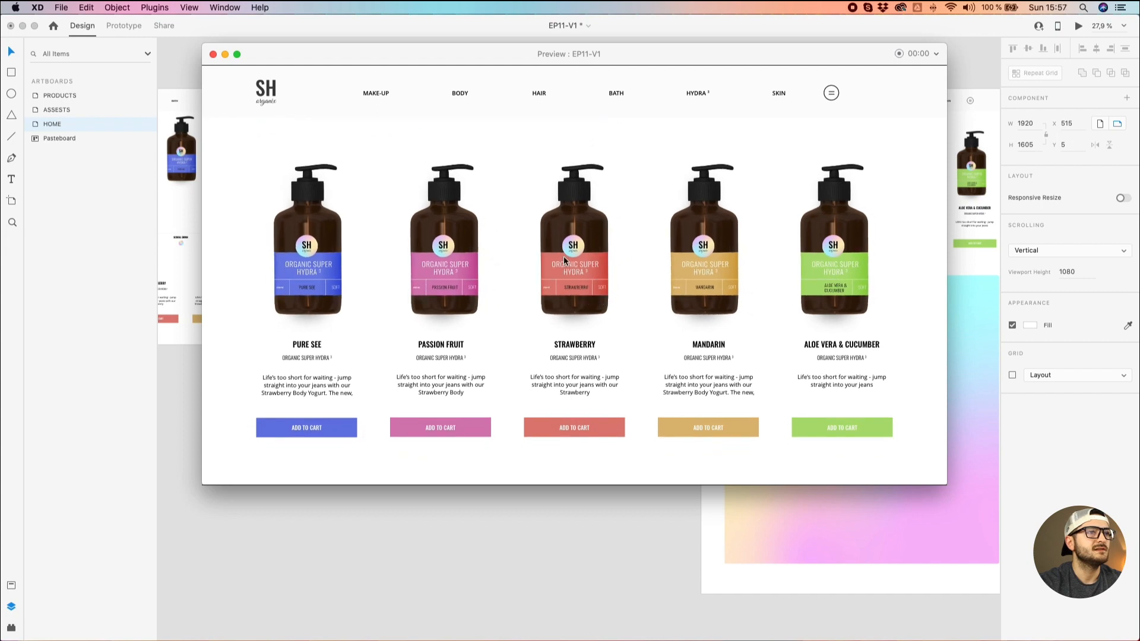
# Check the product page's scrolling and the Pure See bottle's hover effect in the preview, and close the preview.
pyautogui.scroll(-10, 564, 262)
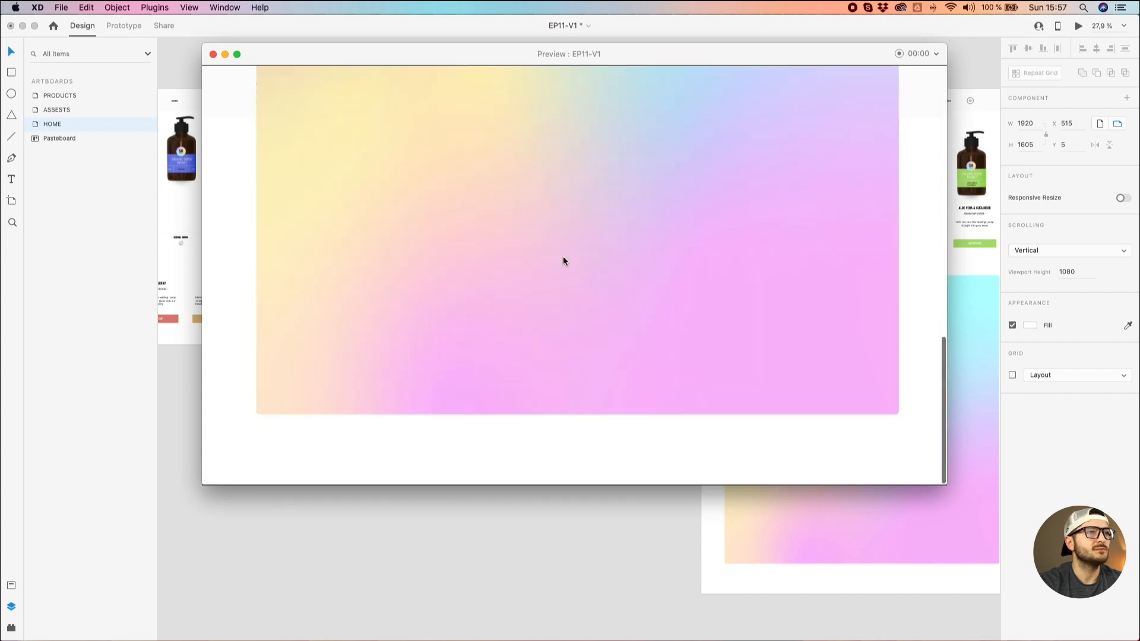
pyautogui.scroll(10, 563, 261)
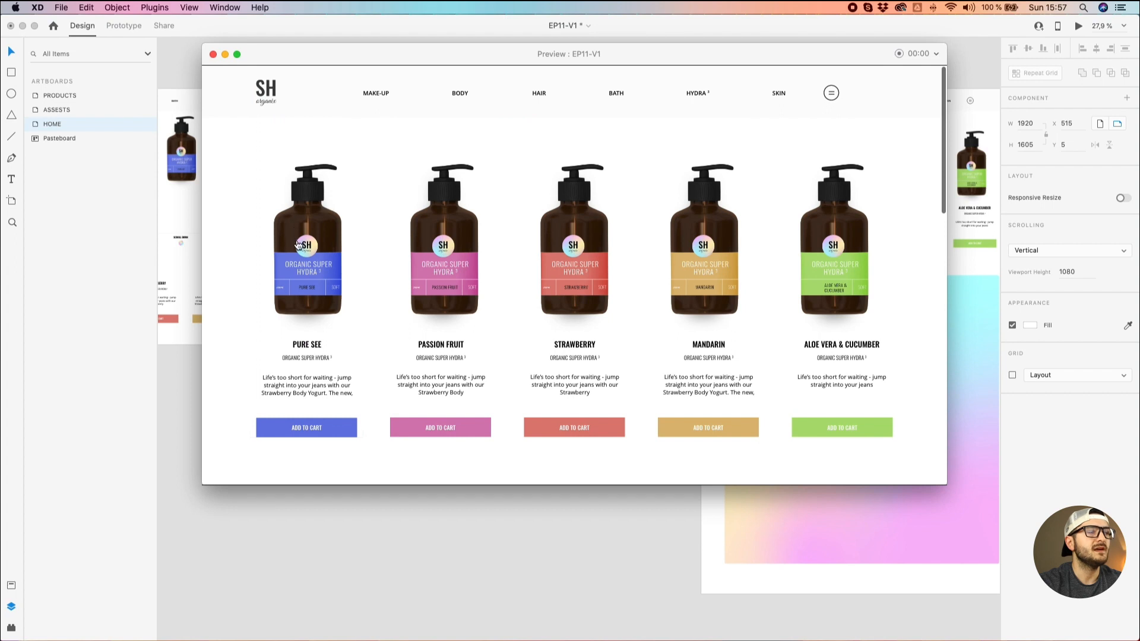
pyautogui.moveTo(295, 241)
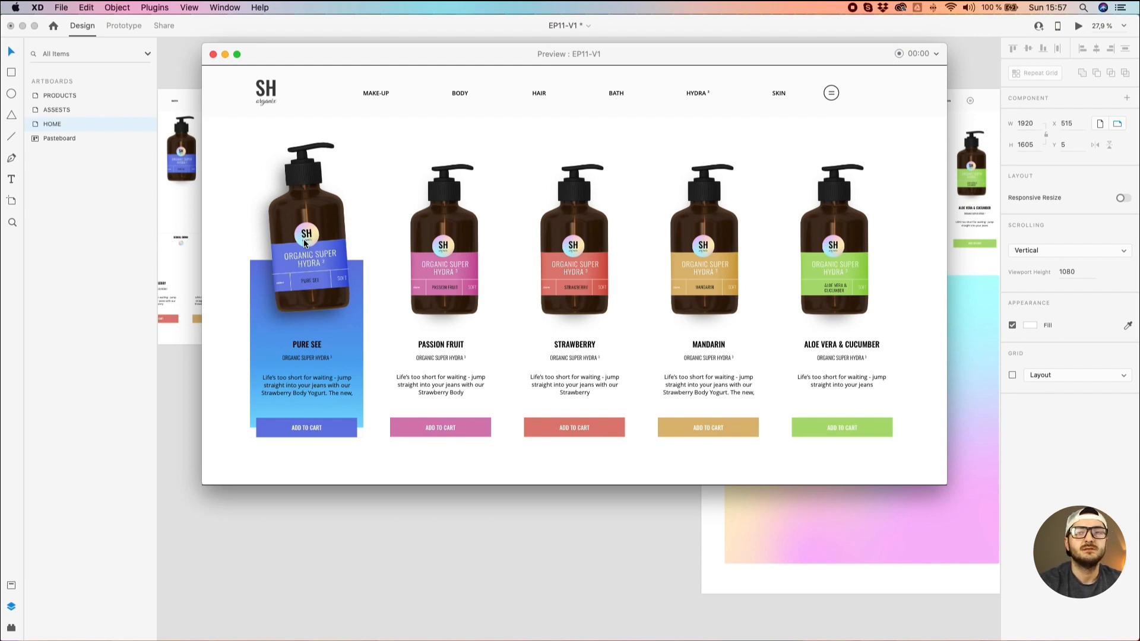
pyautogui.click(213, 54)
pyautogui.click(473, 61)
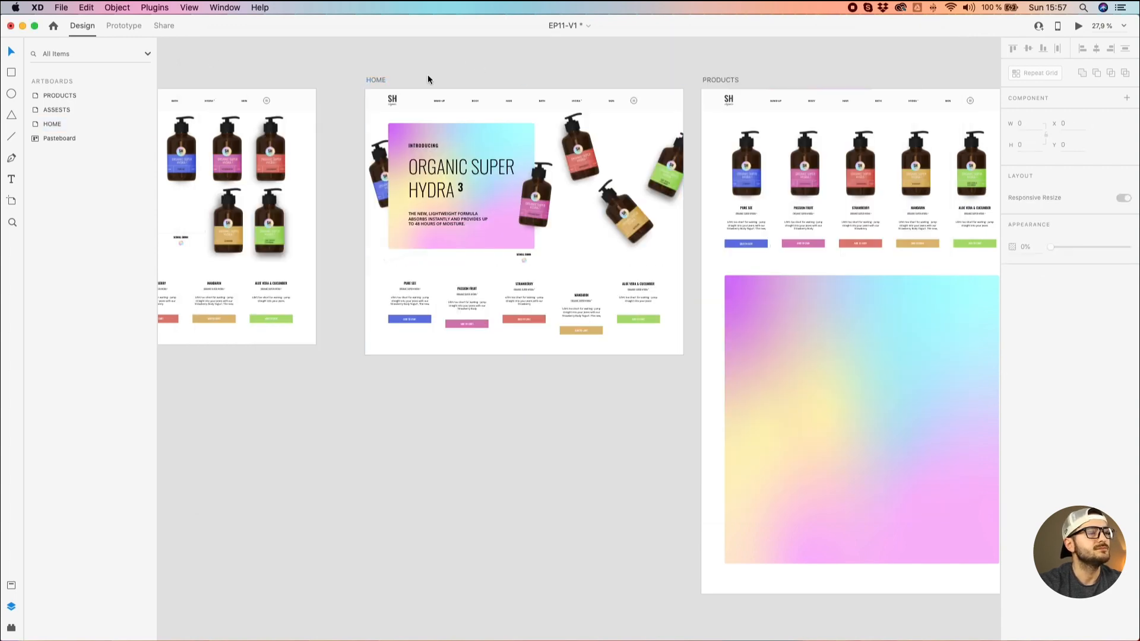
# Delete the PRODUCTS artboard and clear all content from the HOME artboard.
pyautogui.moveTo(368, 78); pyautogui.dragTo(348, 61)
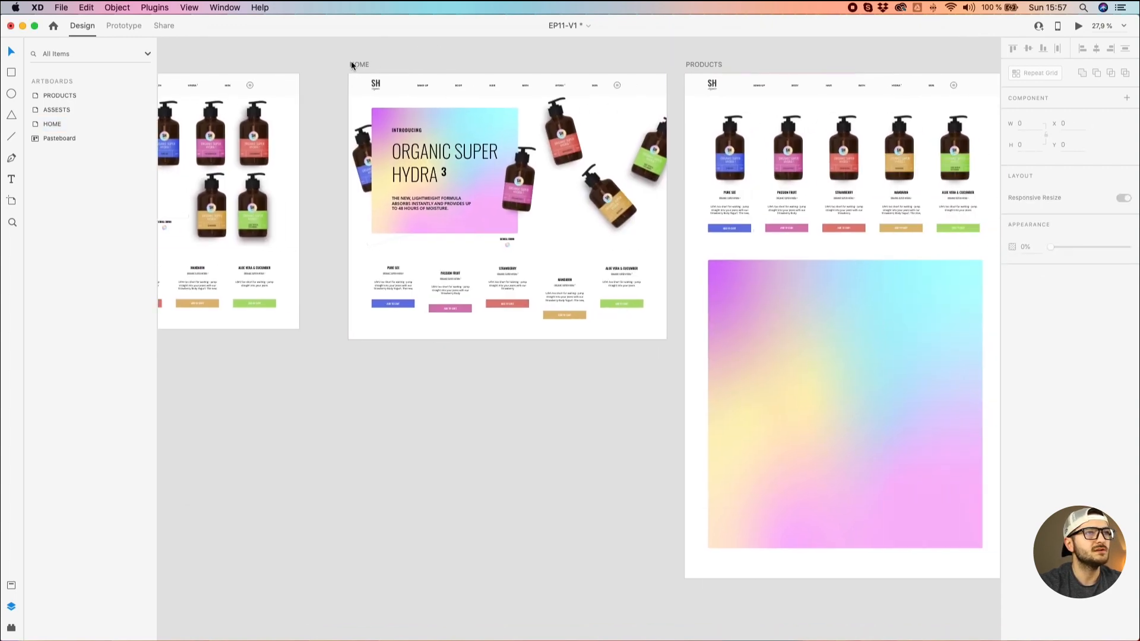
pyautogui.moveTo(866, 97); pyautogui.dragTo(754, 83)
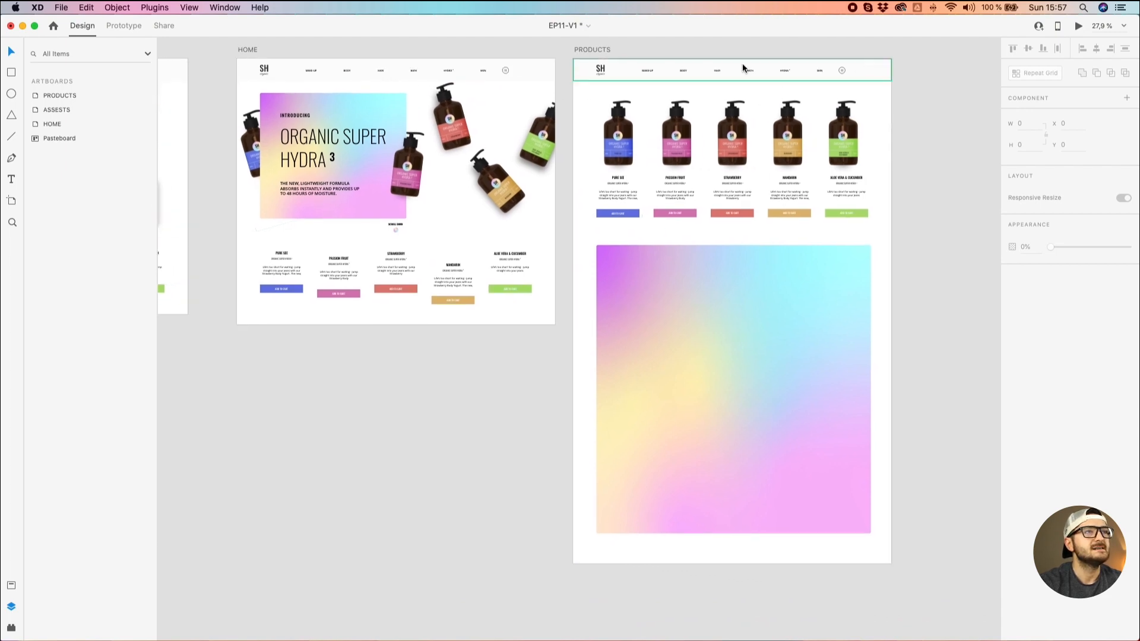
pyautogui.click(596, 50)
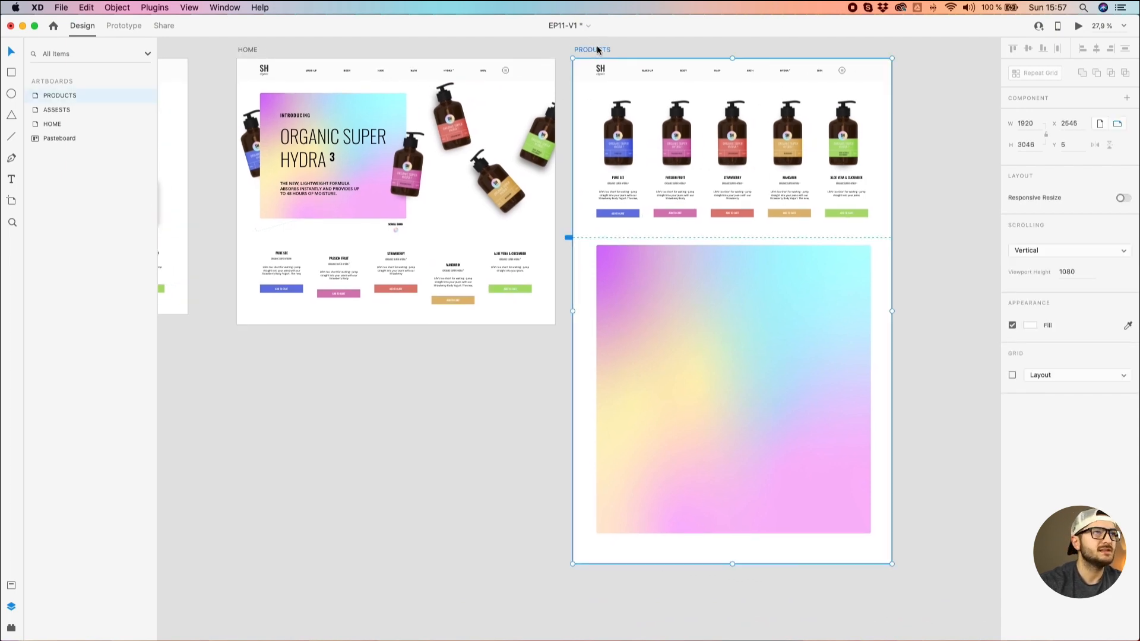
pyautogui.press('Delete')
pyautogui.moveTo(601, 105); pyautogui.dragTo(560, 423)
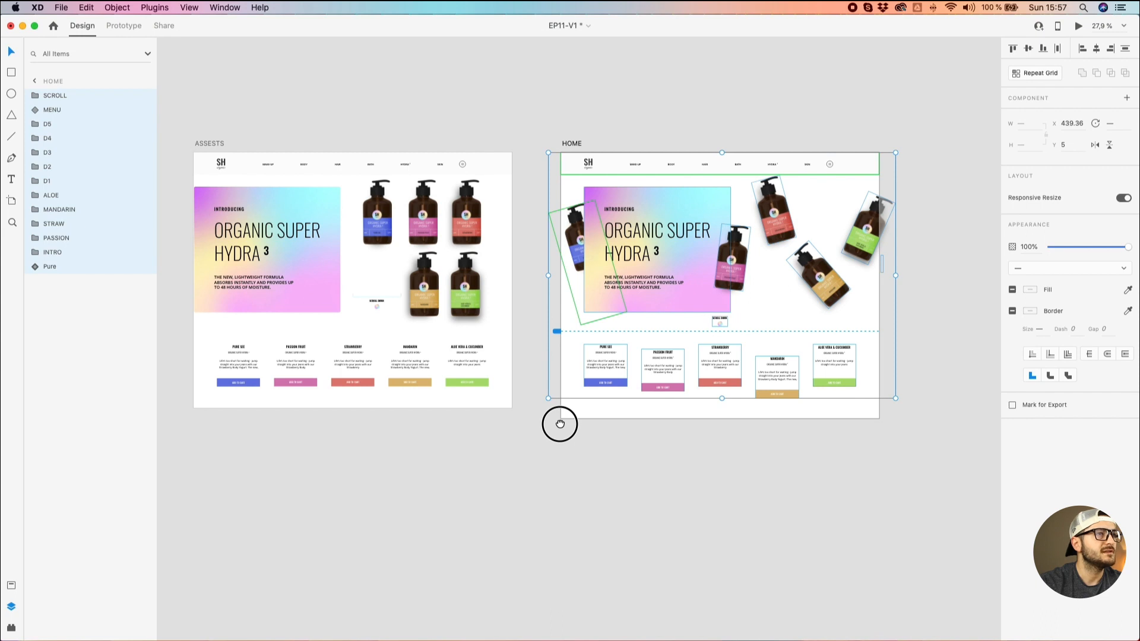
pyautogui.press('Delete')
# Copy the MENU component from the ASSESTS artboard to the top edge of HOME at X 0, Y 0.
pyautogui.click(496, 164)
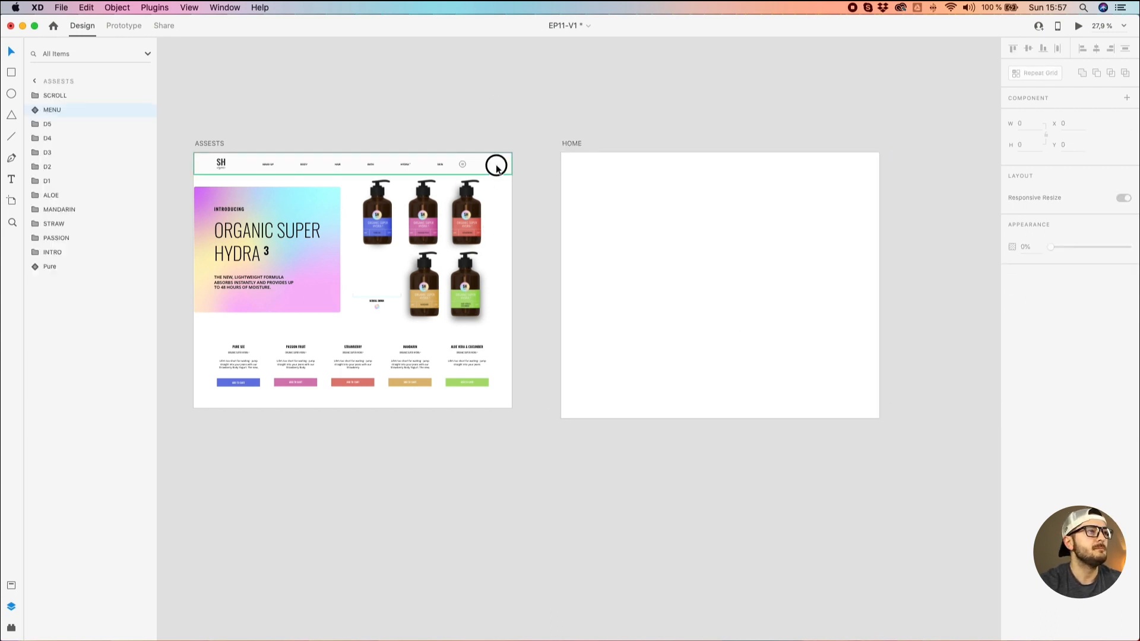
pyautogui.scroll(3, 497, 164)
pyautogui.moveTo(503, 162); pyautogui.dragTo(484, 112)
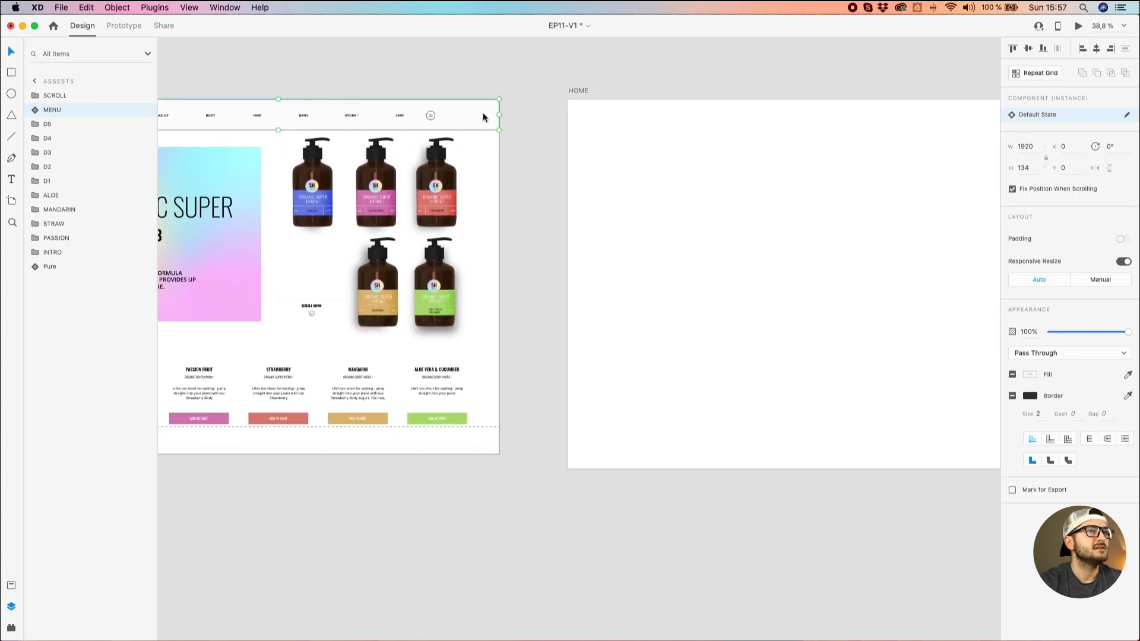
pyautogui.moveTo(562, 91); pyautogui.dragTo(501, 140)
pyautogui.moveTo(415, 165); pyautogui.dragTo(925, 158)
pyautogui.scroll(3, 898, 193)
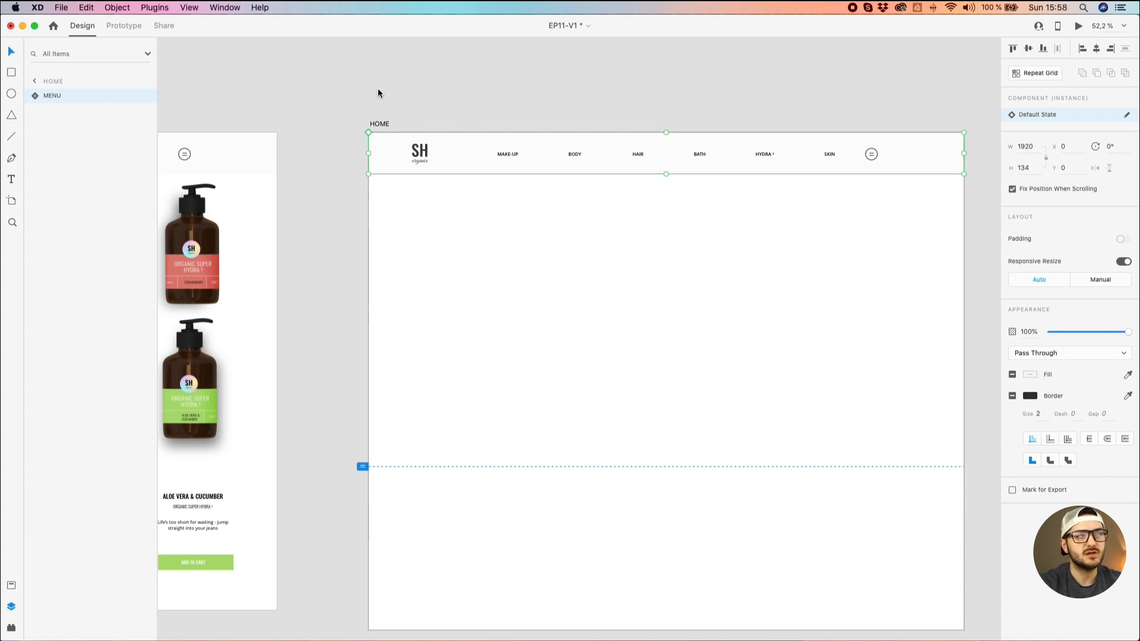
# Turn on the 12-column layout grid for the HOME artboard.
pyautogui.scroll(-3, 396, 113)
pyautogui.moveTo(397, 114); pyautogui.dragTo(499, 115)
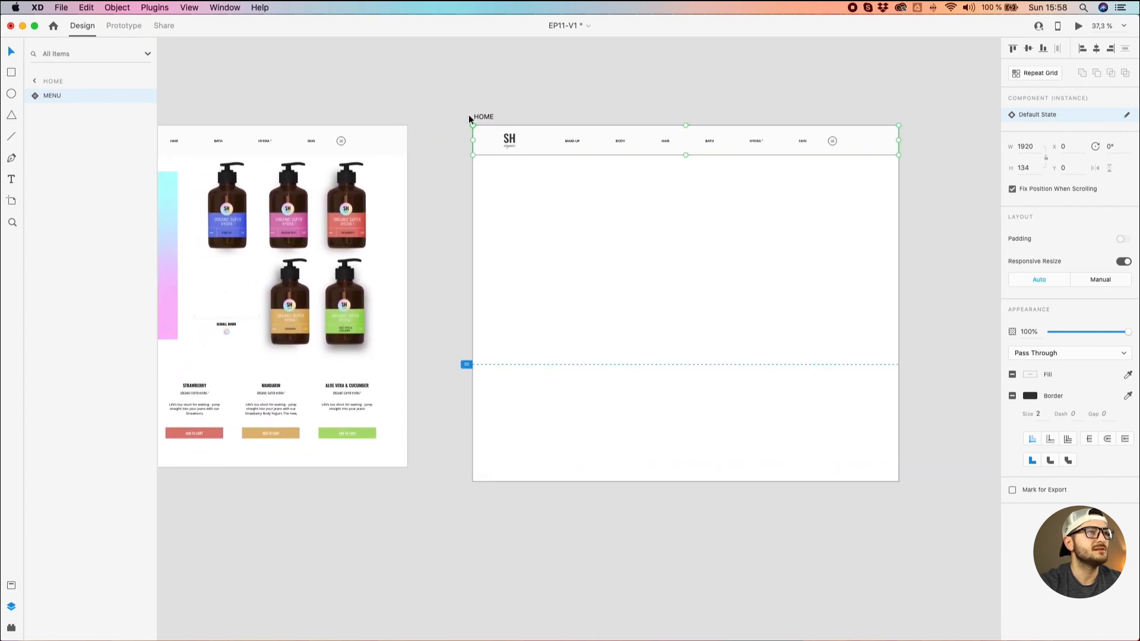
pyautogui.click(490, 118)
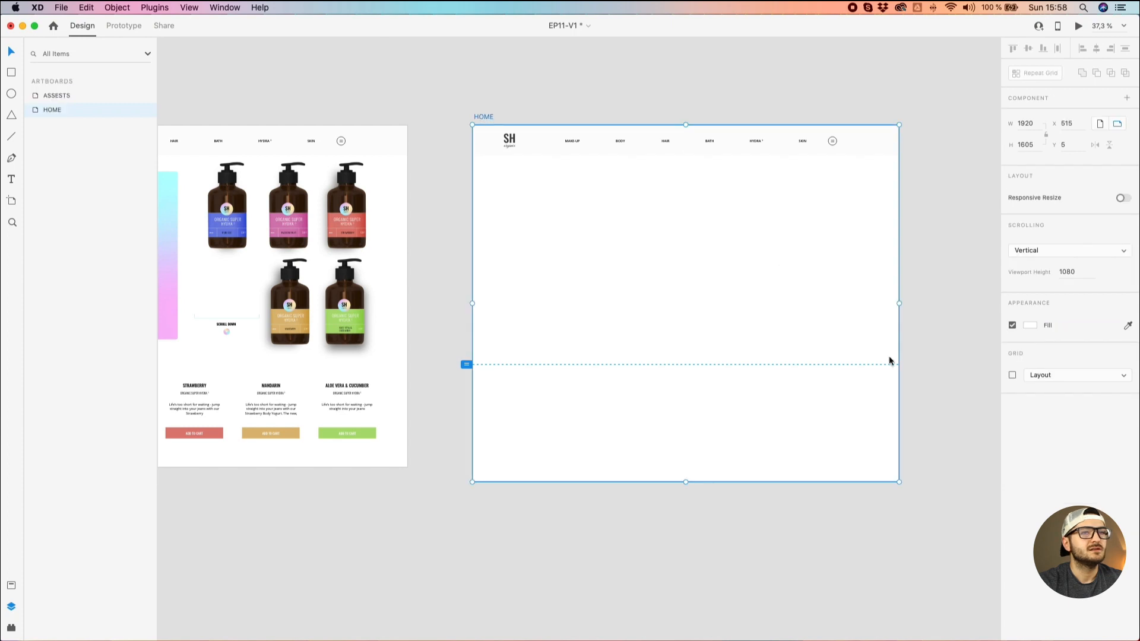
pyautogui.click(1012, 376)
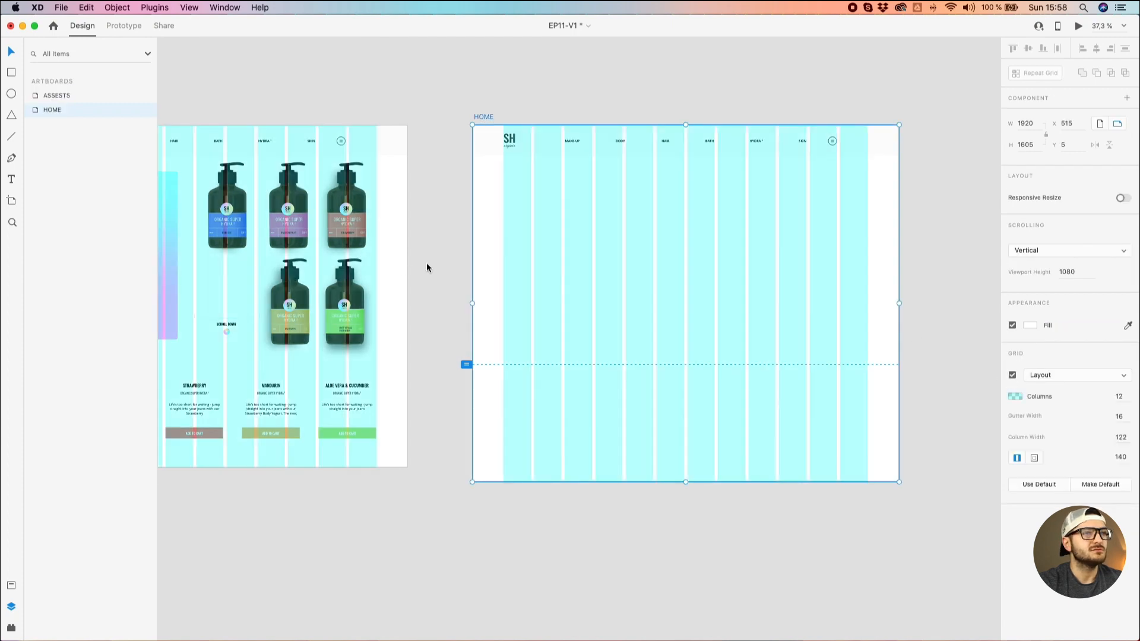
# Copy the INTRO group from ASSESTS onto HOME at about X 278, Y 209, aligned to the second grid column.
pyautogui.moveTo(453, 259); pyautogui.dragTo(603, 249)
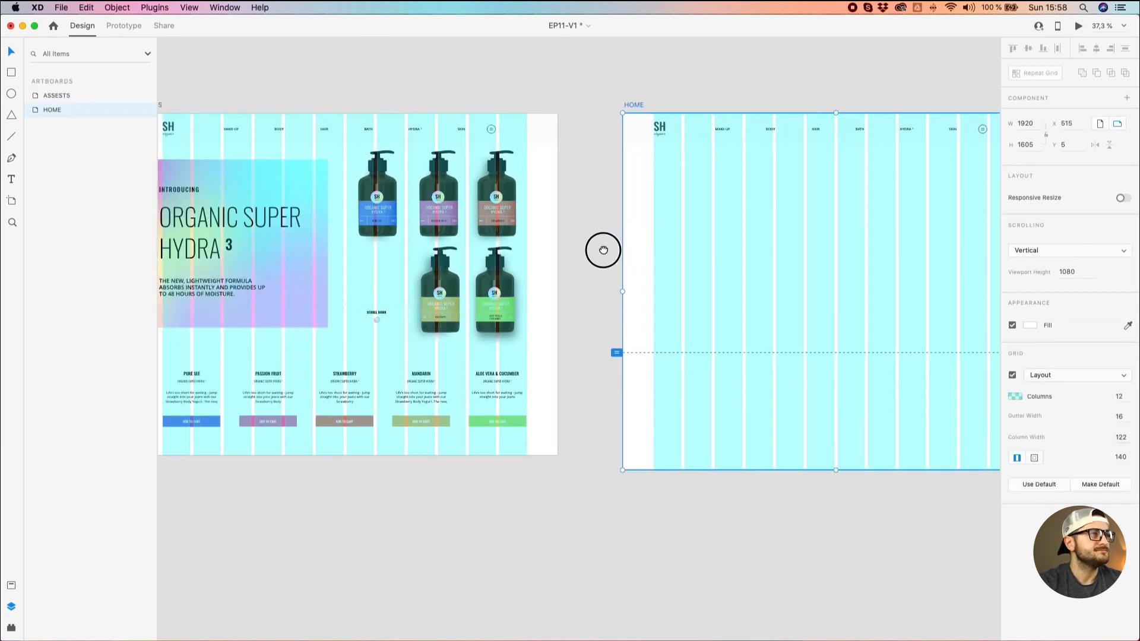
pyautogui.click(287, 279)
pyautogui.moveTo(285, 276); pyautogui.dragTo(625, 288)
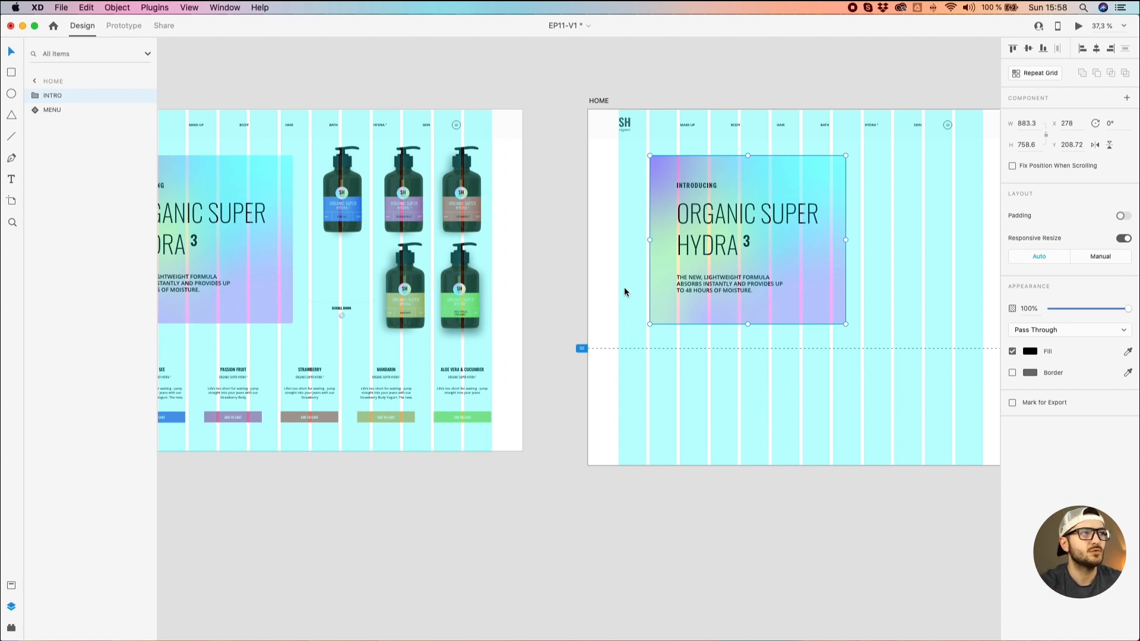
# Copy the Passion Fruit bottle from ASSESTS onto HOME, just right of the intro card at about X 1194, Y 344.
pyautogui.click(403, 188)
pyautogui.scroll(3, 401, 184)
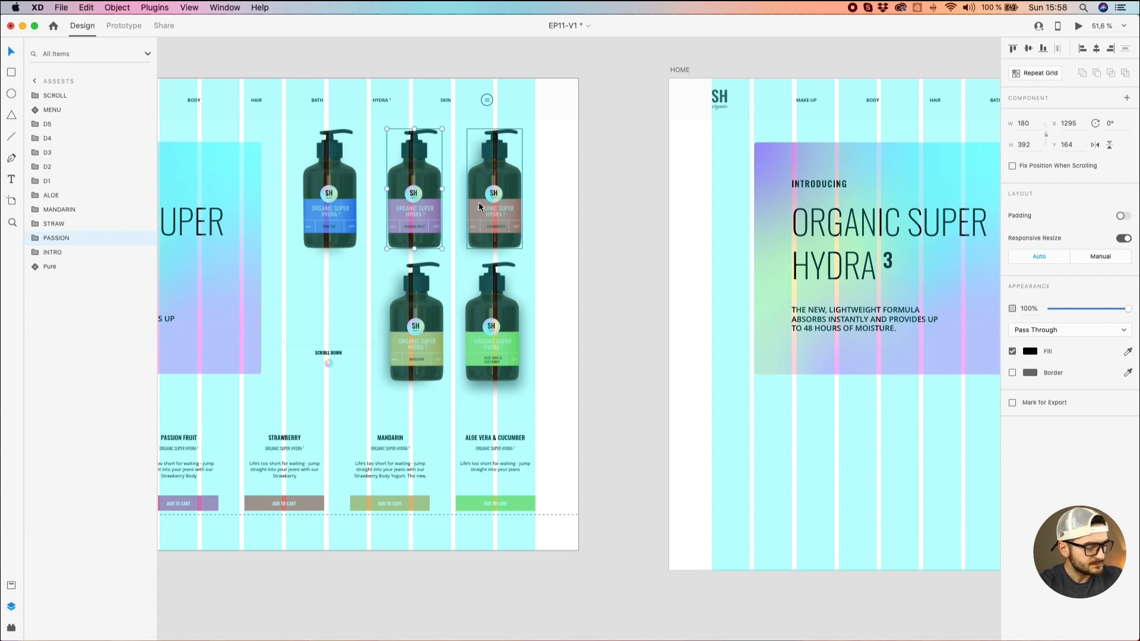
pyautogui.press('super+0')
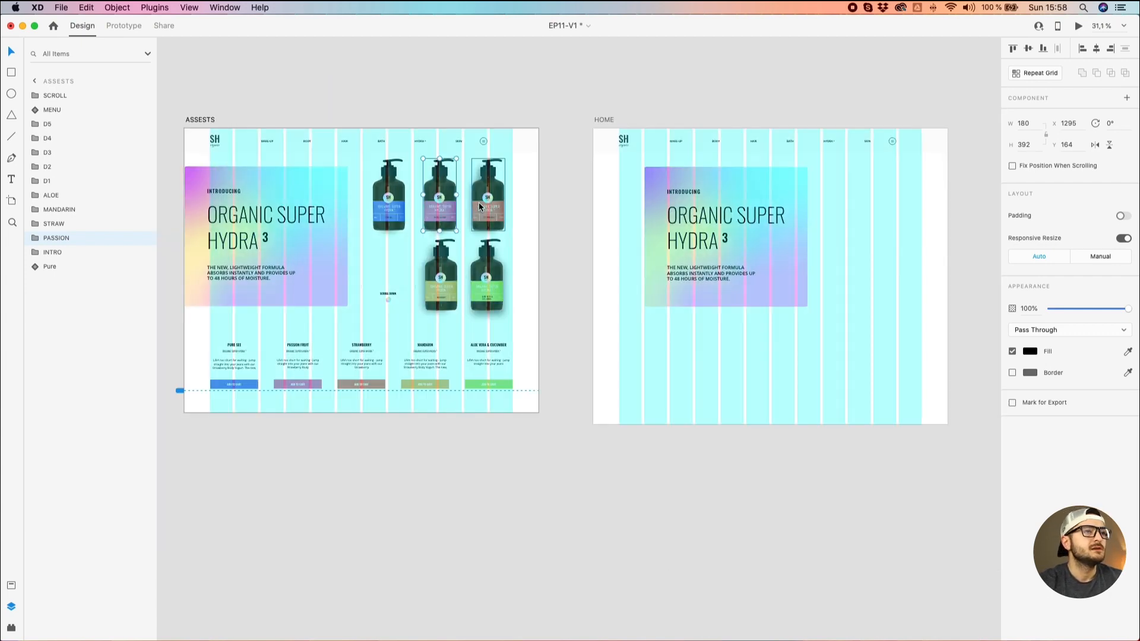
pyautogui.click(398, 215)
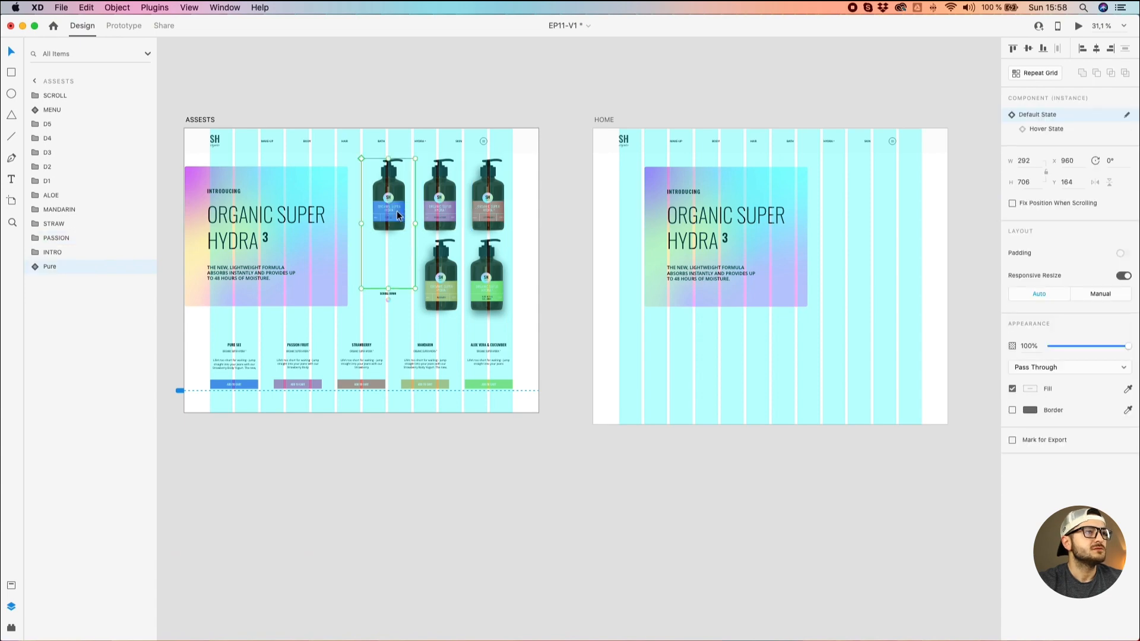
pyautogui.scroll(3, 396, 212)
pyautogui.click(452, 208)
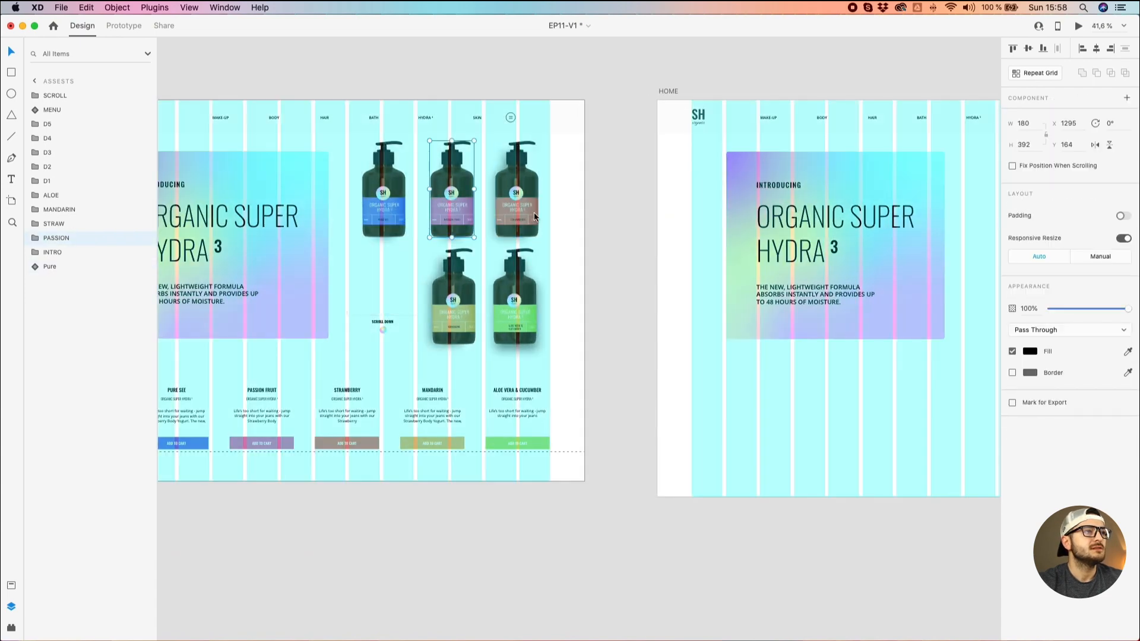
pyautogui.hscroll(5, 534, 216)
pyautogui.moveTo(262, 214); pyautogui.dragTo(784, 260)
pyautogui.scroll(-3, 790, 227)
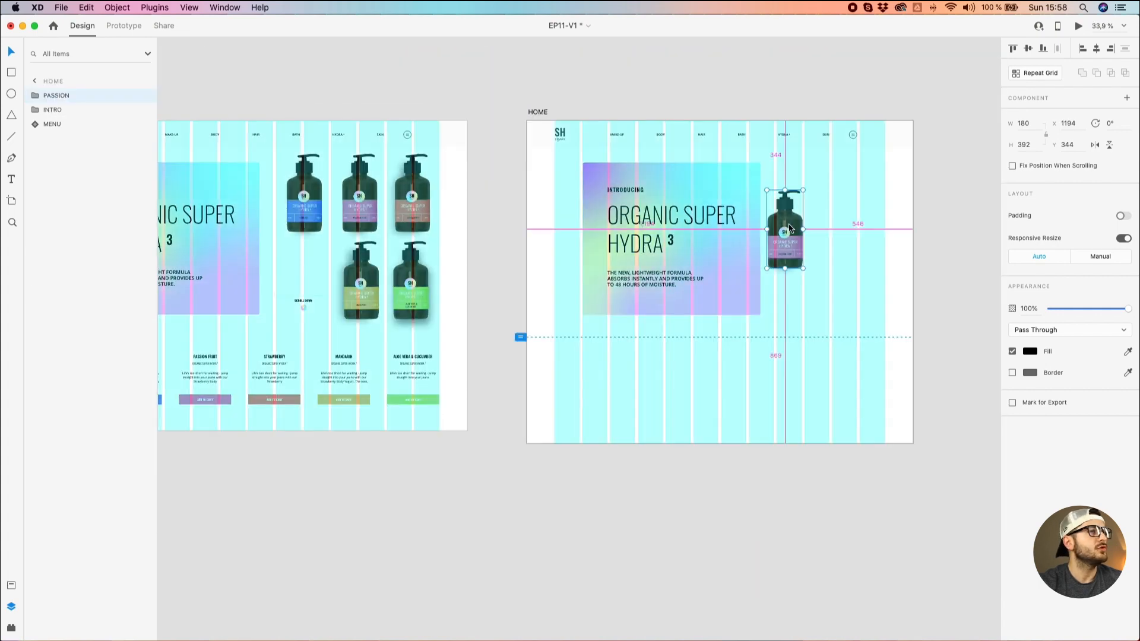
# Rotate the Passion Fruit bottle on HOME to -14° and move it over the intro card's right edge.
pyautogui.scroll(3, 790, 228)
pyautogui.moveTo(809, 173); pyautogui.dragTo(793, 181)
pyautogui.moveTo(776, 234); pyautogui.dragTo(759, 241)
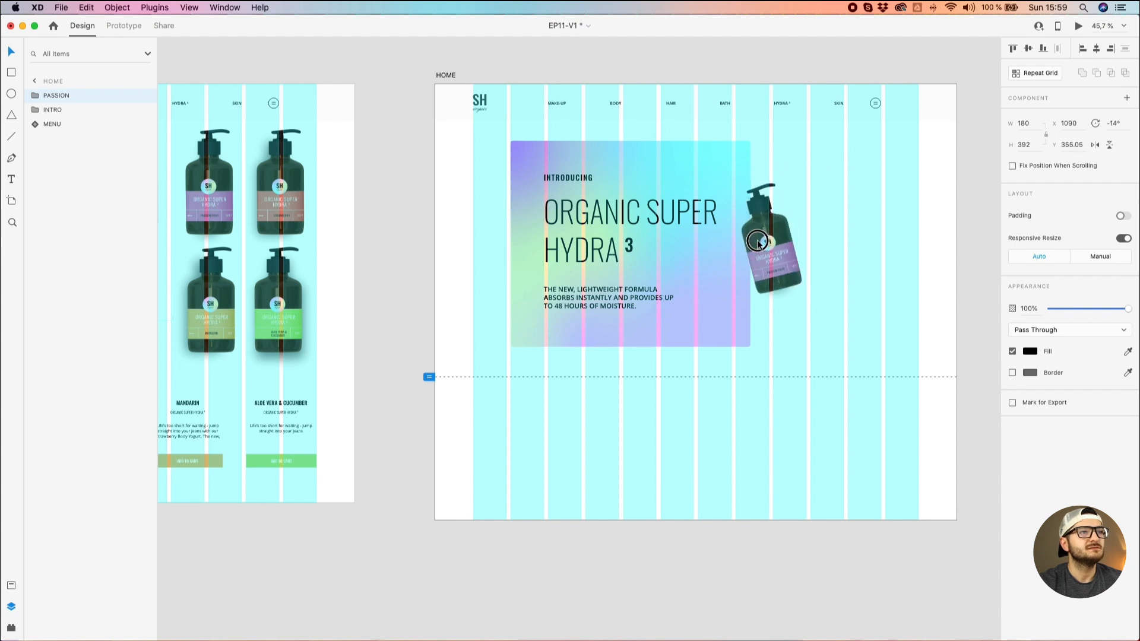
pyautogui.click(815, 216)
# Copy the Strawberry bottle onto HOME, tilt it slightly clockwise and place it above and right of the Passion Fruit bottle.
pyautogui.moveTo(277, 207); pyautogui.dragTo(872, 234)
pyautogui.moveTo(901, 153); pyautogui.dragTo(911, 157)
pyautogui.moveTo(868, 201); pyautogui.dragTo(844, 183)
# Copy the Mandarin bottle onto HOME, tilt it clockwise and place it below the Strawberry bottle.
pyautogui.moveTo(216, 317); pyautogui.dragTo(869, 319)
pyautogui.moveTo(897, 257)
pyautogui.mouseDown()
pyautogui.moveTo(886, 256)
pyautogui.moveTo(914, 265)
pyautogui.mouseUp()
pyautogui.moveTo(859, 349); pyautogui.dragTo(849, 348)
# Copy the Aloe Vera & Cucumber bottle onto HOME at the artboard's right edge and rotate it to -5°.
pyautogui.moveTo(287, 315); pyautogui.dragTo(937, 239)
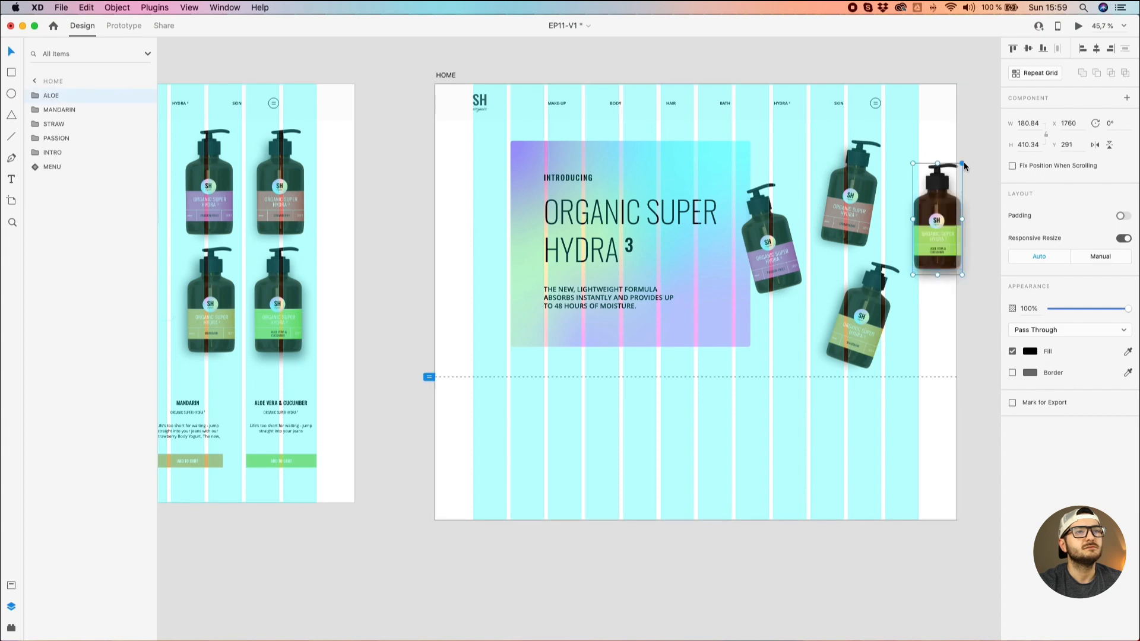
pyautogui.moveTo(959, 163); pyautogui.dragTo(957, 157)
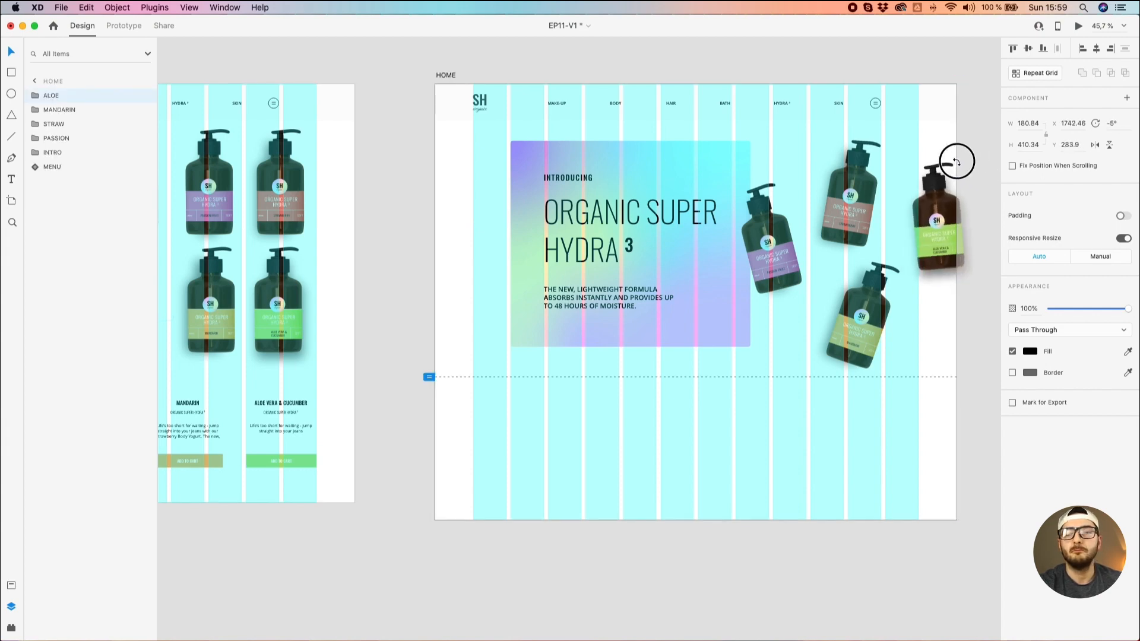
# Copy the Pure See bottle component from ASSESTS onto HOME, left of the intro card at about X 56, Y 321.
pyautogui.moveTo(399, 165); pyautogui.dragTo(683, 185)
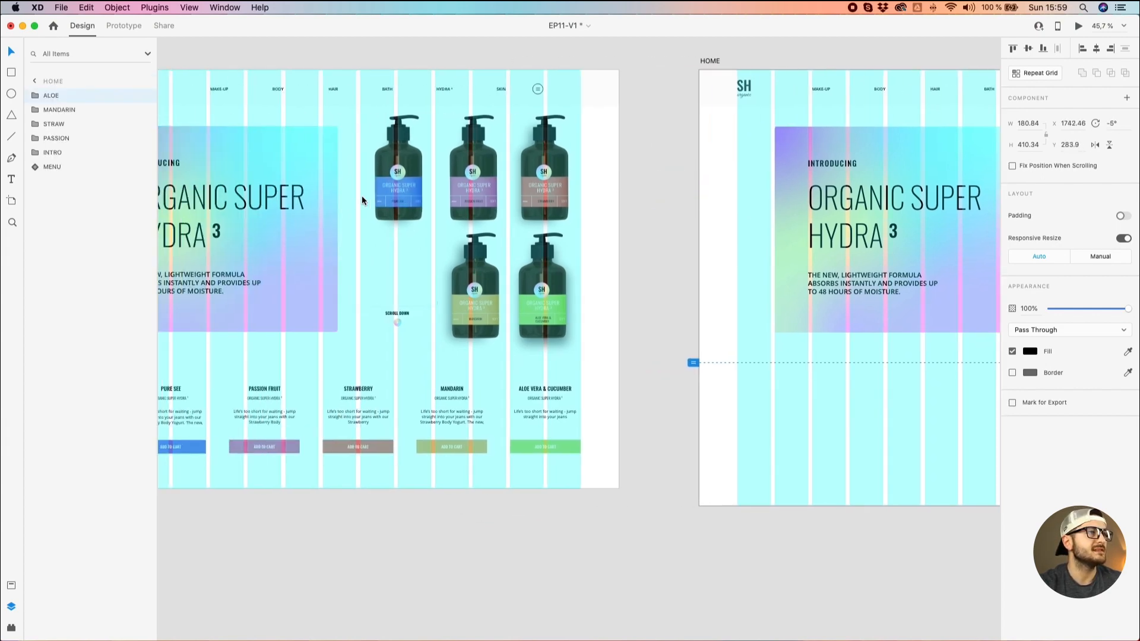
pyautogui.click(361, 198)
pyautogui.moveTo(390, 187); pyautogui.dragTo(636, 229)
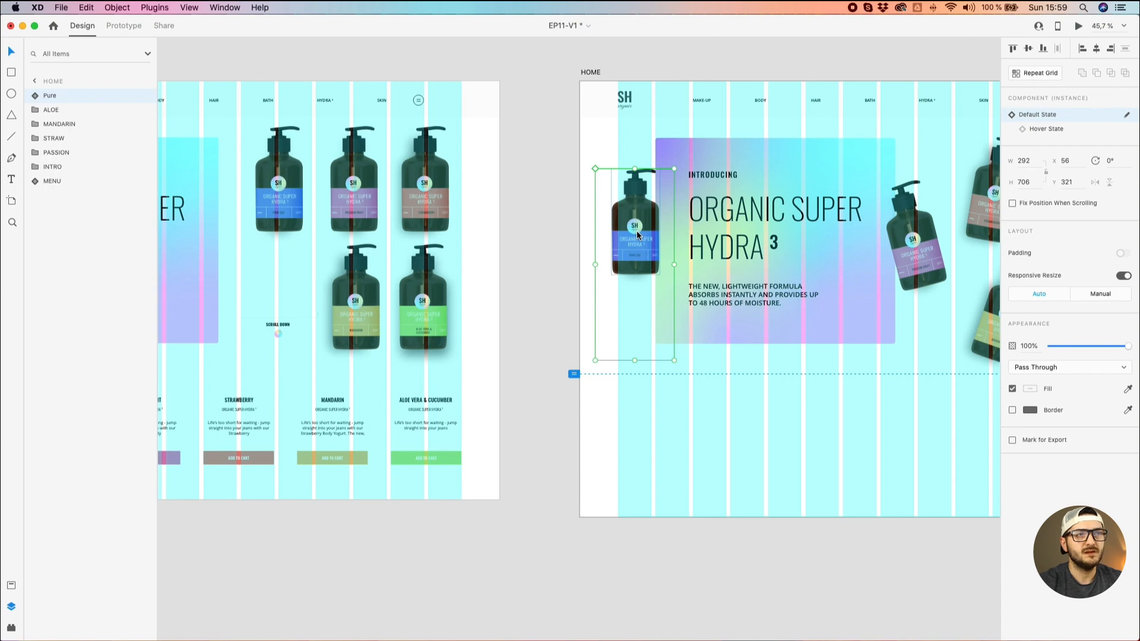
# Reposition the Pure See bottle on HOME at about X 62, Y 298, overlapping the intro card's edge.
pyautogui.moveTo(636, 230); pyautogui.dragTo(500, 234)
pyautogui.click(853, 204)
pyautogui.click(963, 218)
pyautogui.click(505, 237)
pyautogui.click(860, 202)
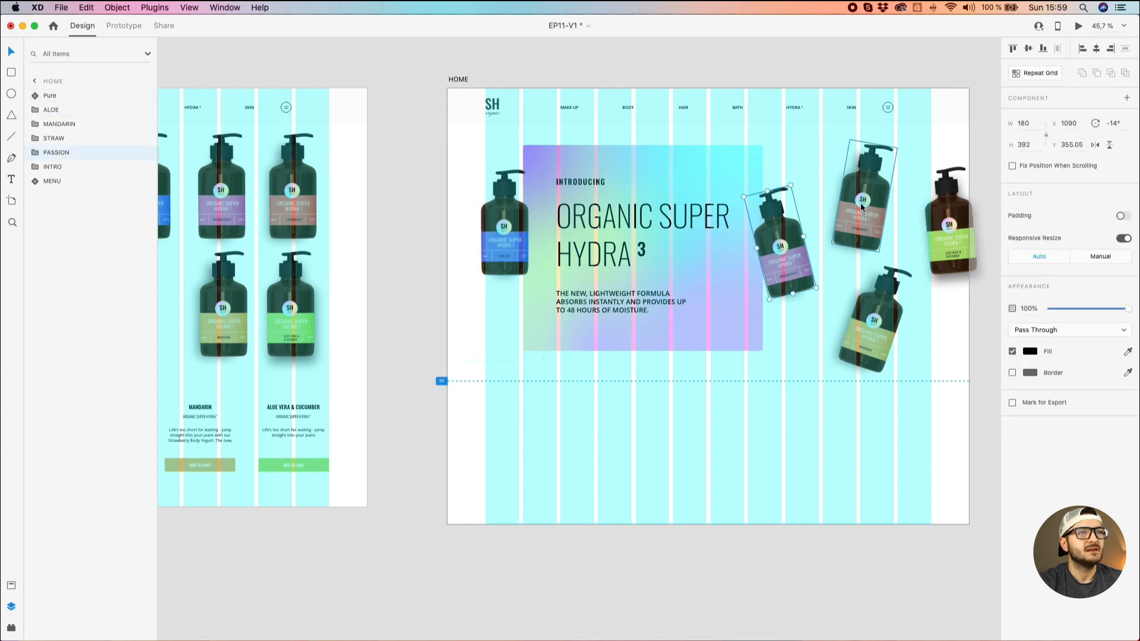
pyautogui.click(974, 220)
# Send the Pure See bottle to the back so it sits behind the intro card.
pyautogui.click(499, 221)
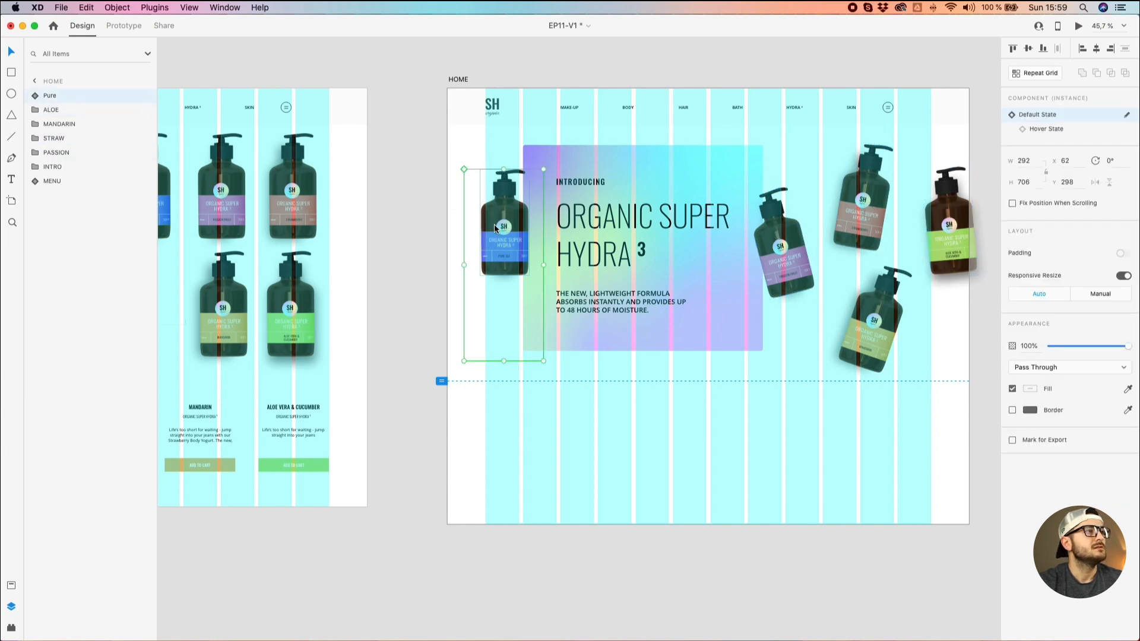
pyautogui.rightClick(493, 223)
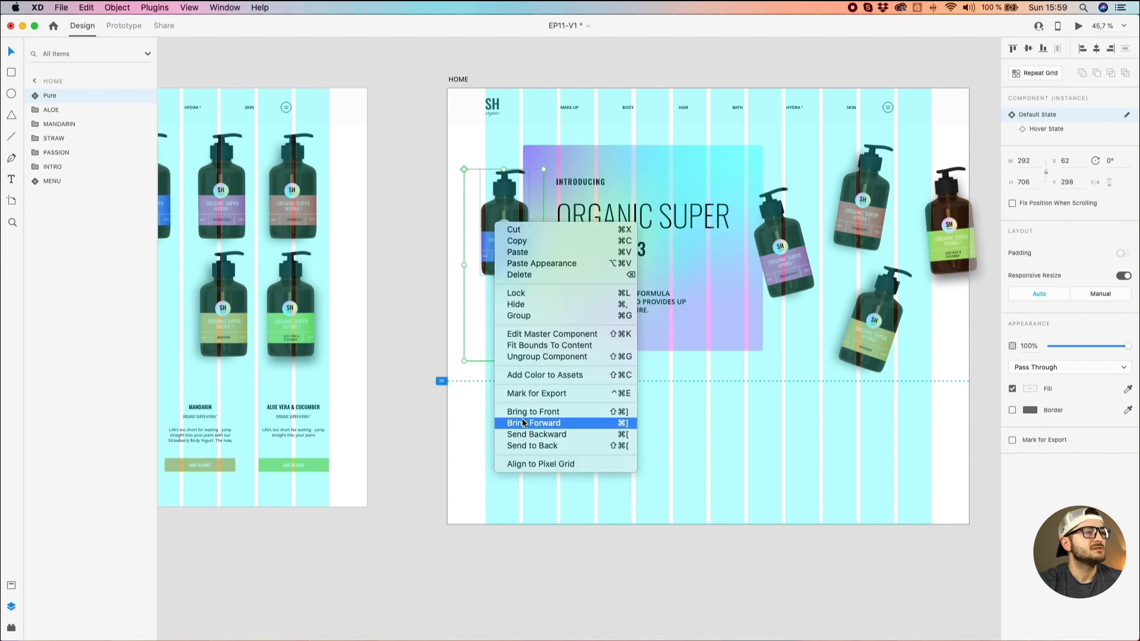
pyautogui.click(534, 446)
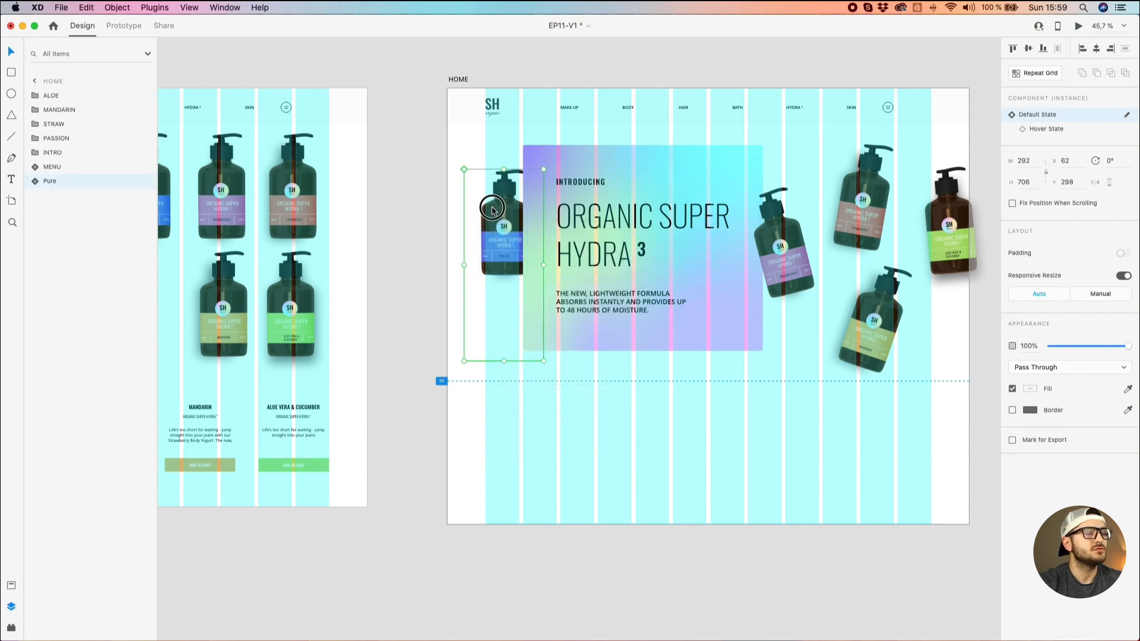
pyautogui.hscroll(3, 440, 211)
pyautogui.click(533, 187)
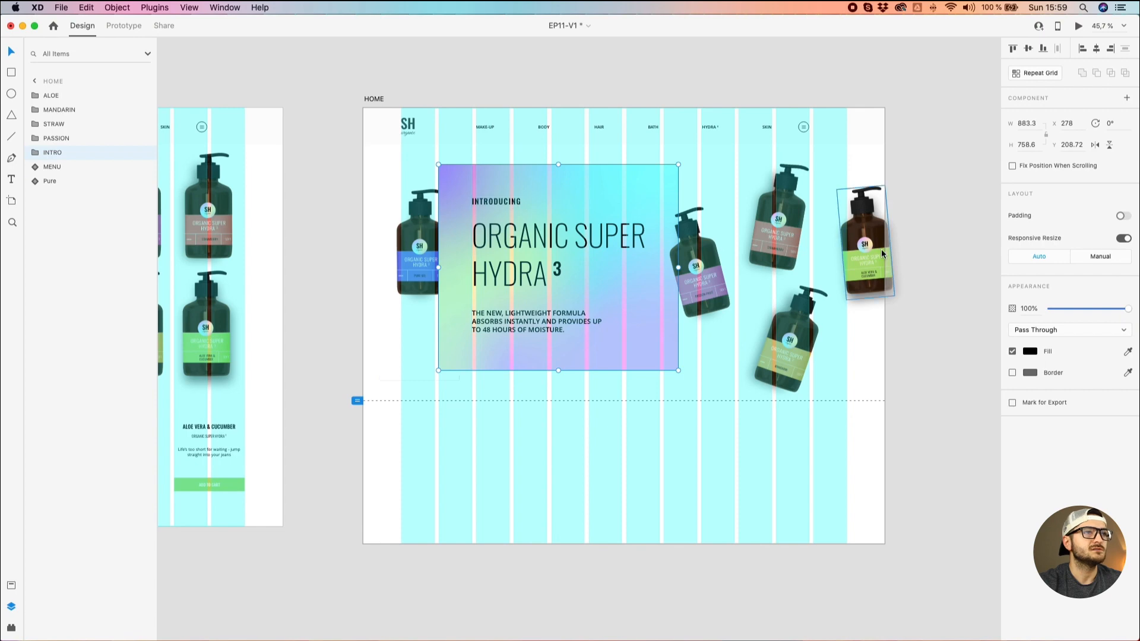
# Rotate the Mandarin bottle to 39° and place it at about X 1382, Y 608 below the Strawberry bottle.
pyautogui.moveTo(877, 241); pyautogui.dragTo(842, 230)
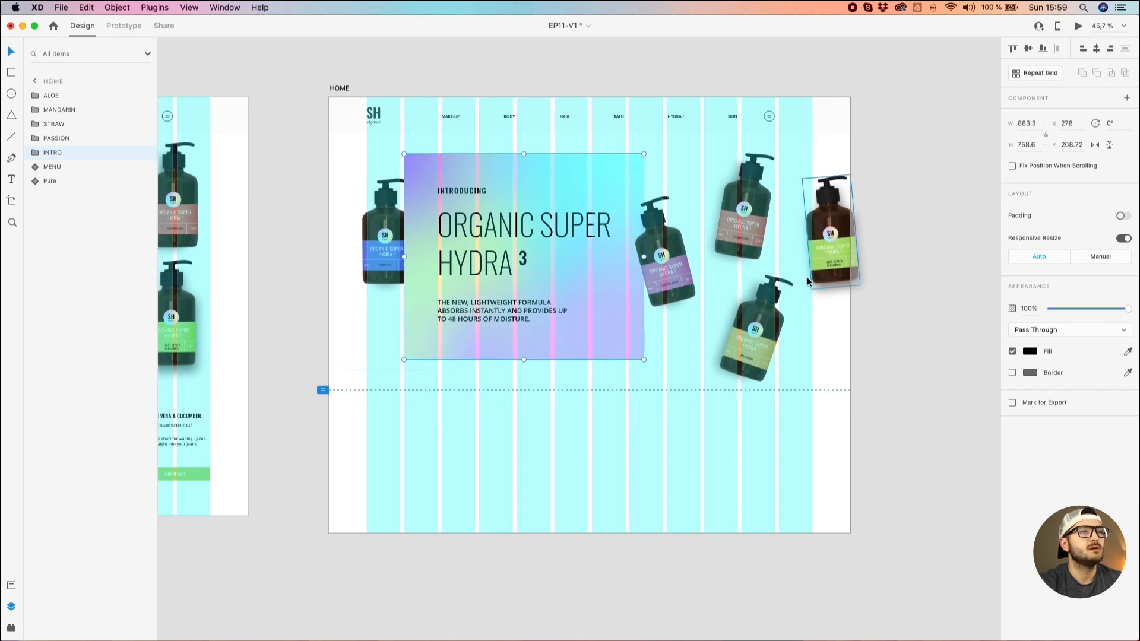
pyautogui.click(736, 225)
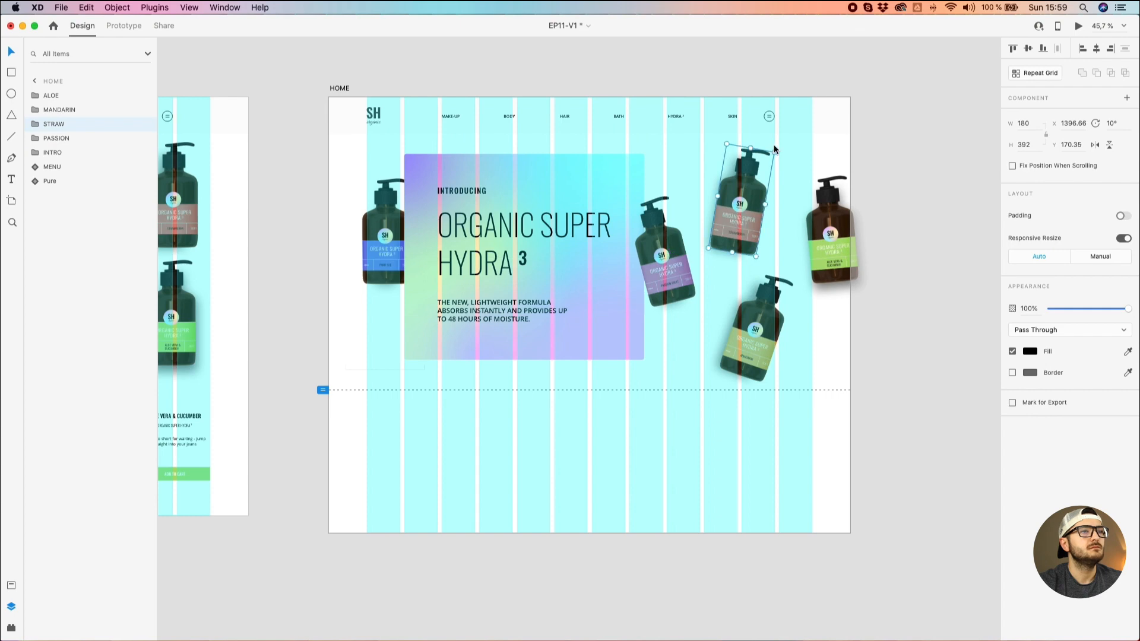
pyautogui.click(772, 146)
pyautogui.click(742, 326)
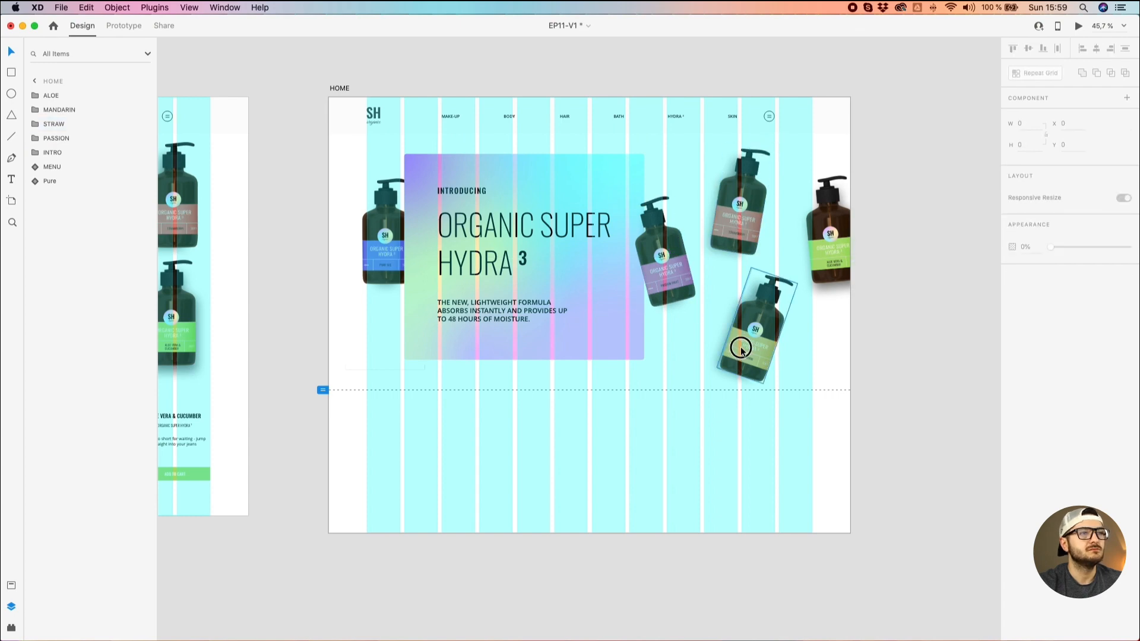
pyautogui.moveTo(753, 257); pyautogui.dragTo(750, 353)
# Turn off the layout grid on the HOME artboard.
pyautogui.scroll(6, 825, 223)
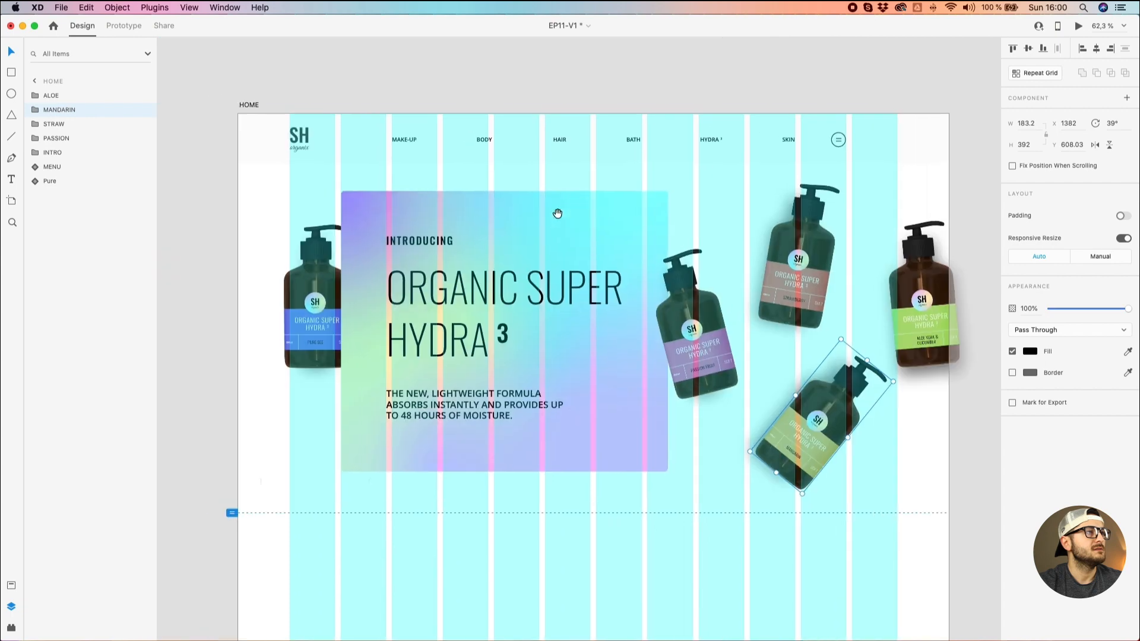
pyautogui.click(249, 105)
pyautogui.click(1012, 374)
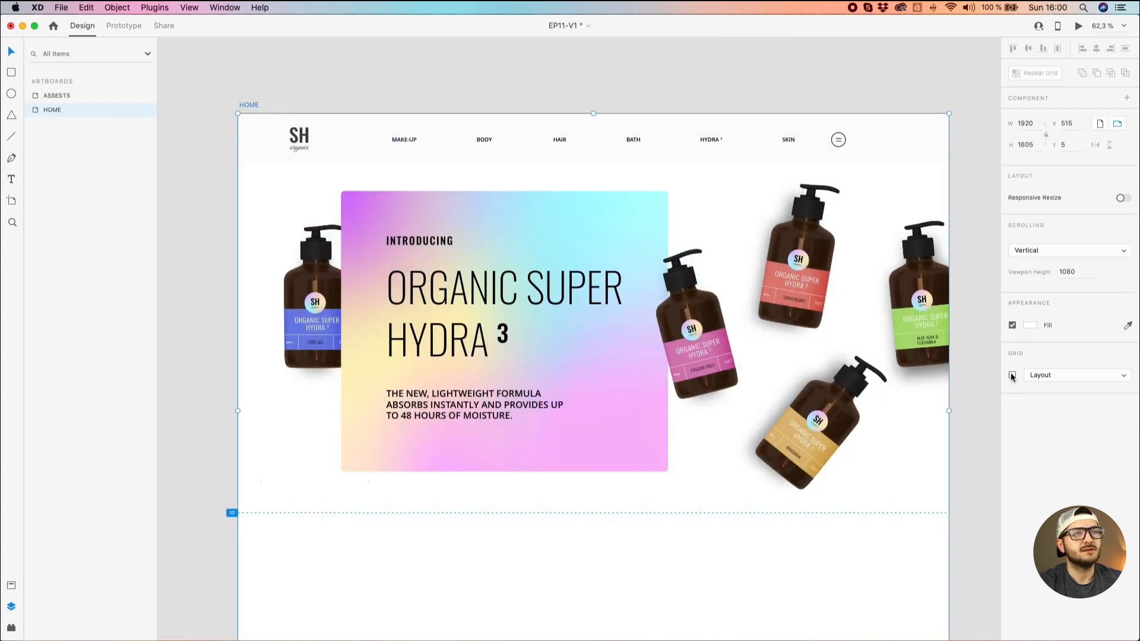
# Open the STRAW group and examine how its shadow layer's opacity and object blur shade the Strawberry bottle.
pyautogui.scroll(5, 798, 280)
pyautogui.click(804, 238)
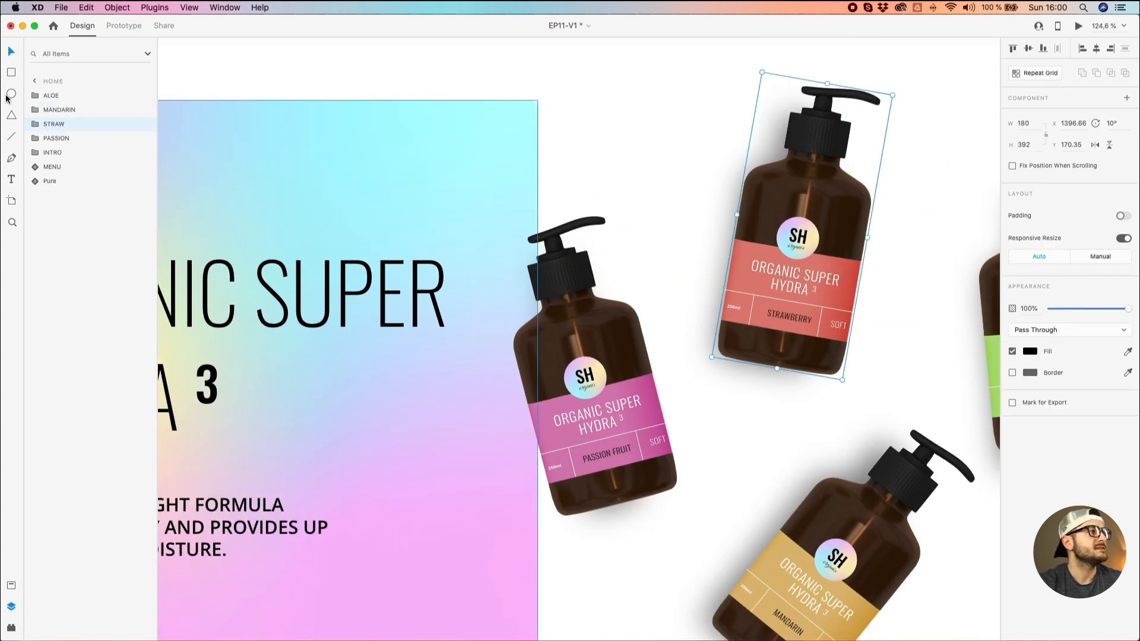
pyautogui.click(34, 124)
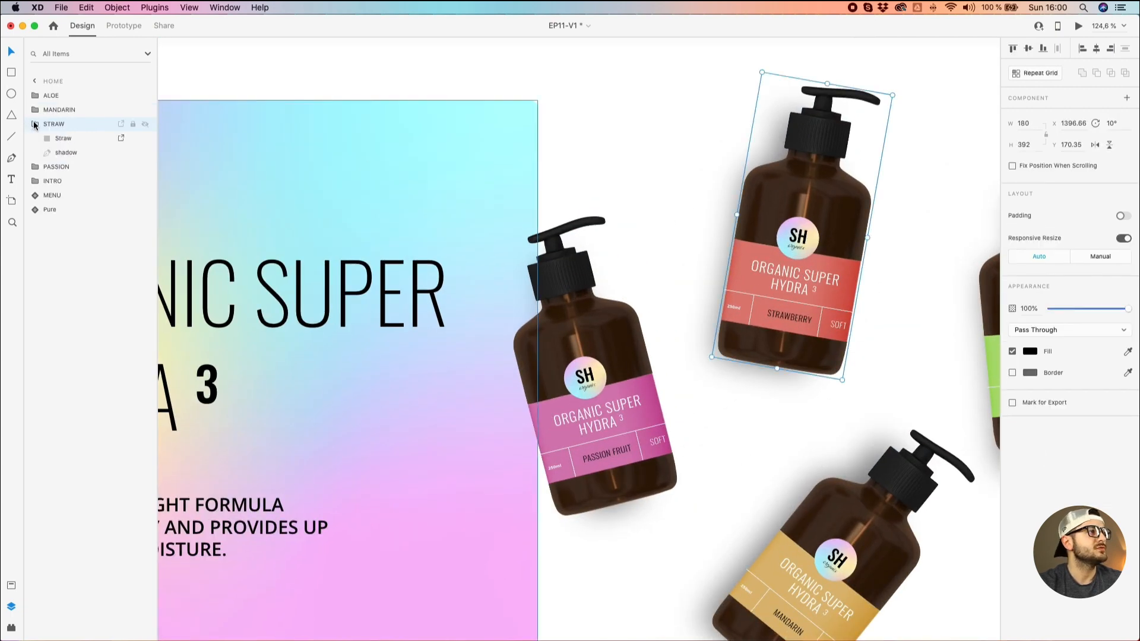
pyautogui.click(66, 152)
pyautogui.scroll(2, 879, 212)
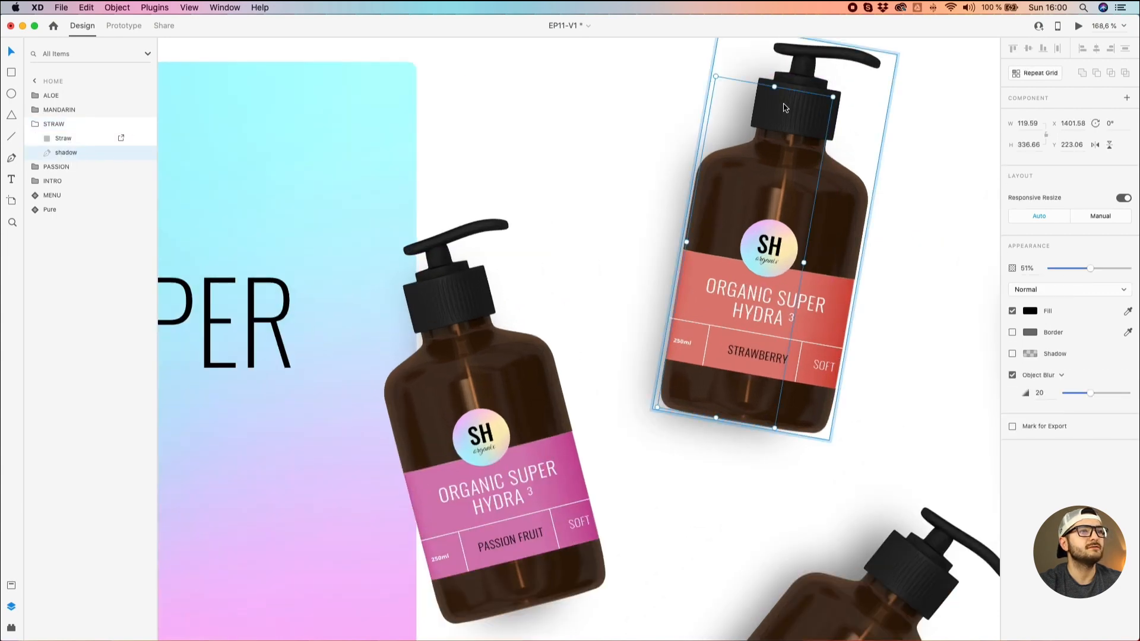
pyautogui.moveTo(782, 106); pyautogui.dragTo(672, 207)
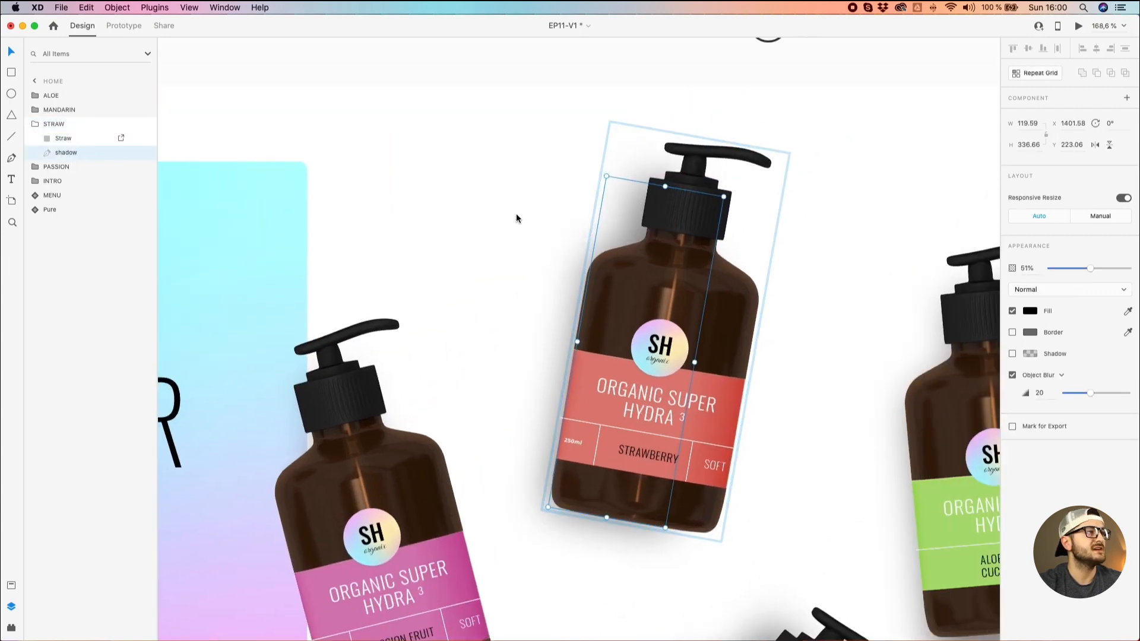
pyautogui.moveTo(1090, 397)
pyautogui.mouseDown()
pyautogui.moveTo(1046, 394)
pyautogui.moveTo(1089, 396)
pyautogui.mouseUp()
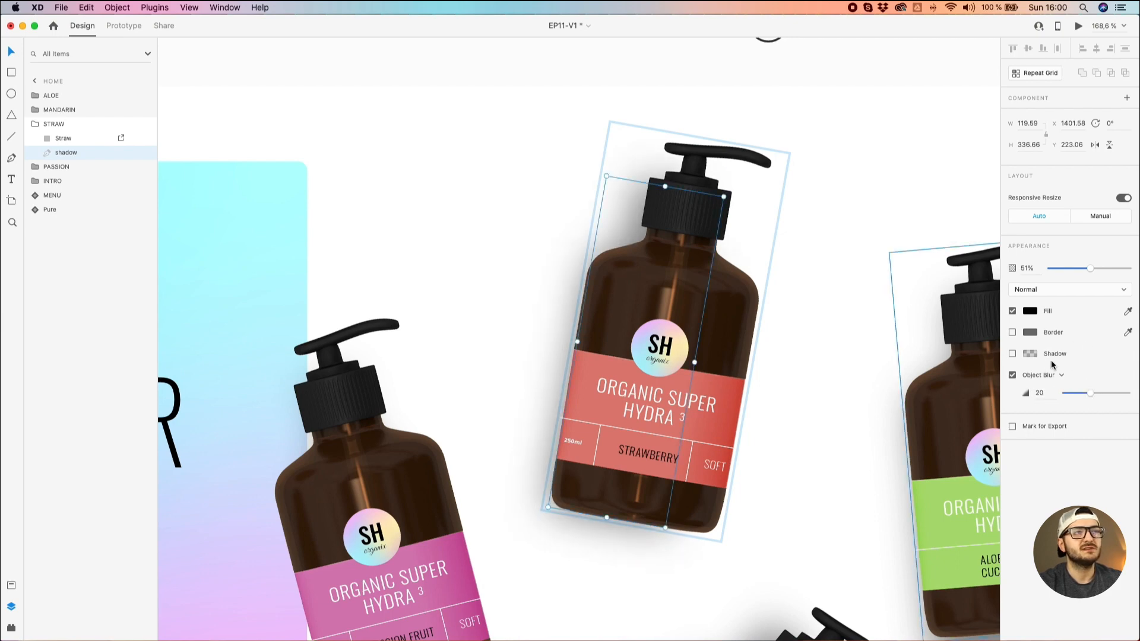
pyautogui.click(799, 341)
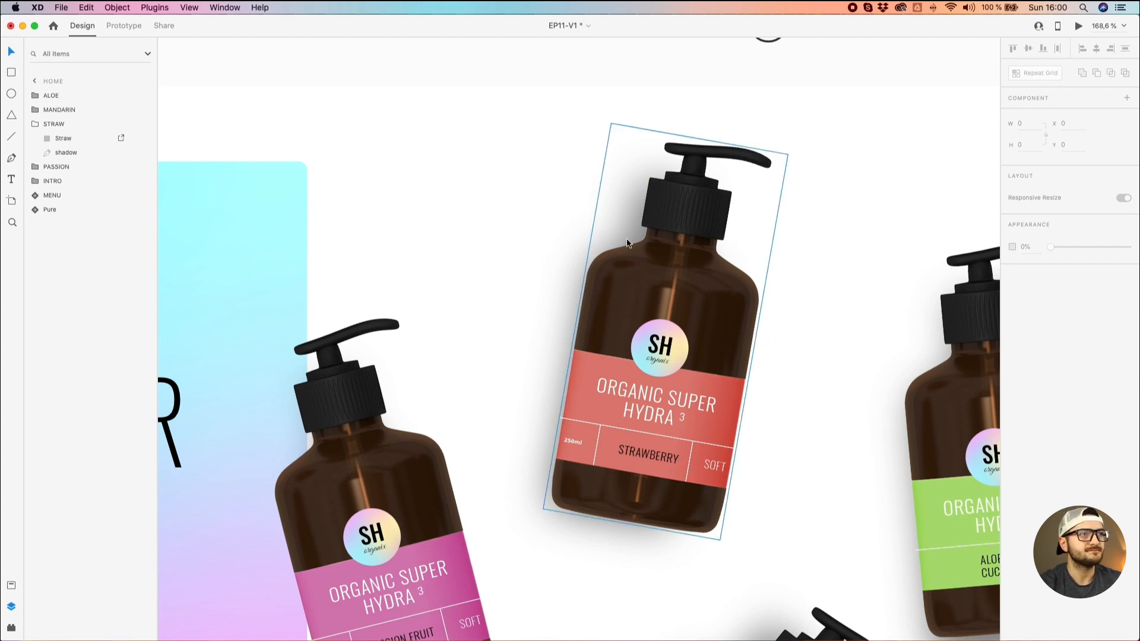
# Vary the object blur on the Strawberry bottle's shadow layer and return its amount to 20.
pyautogui.click(66, 153)
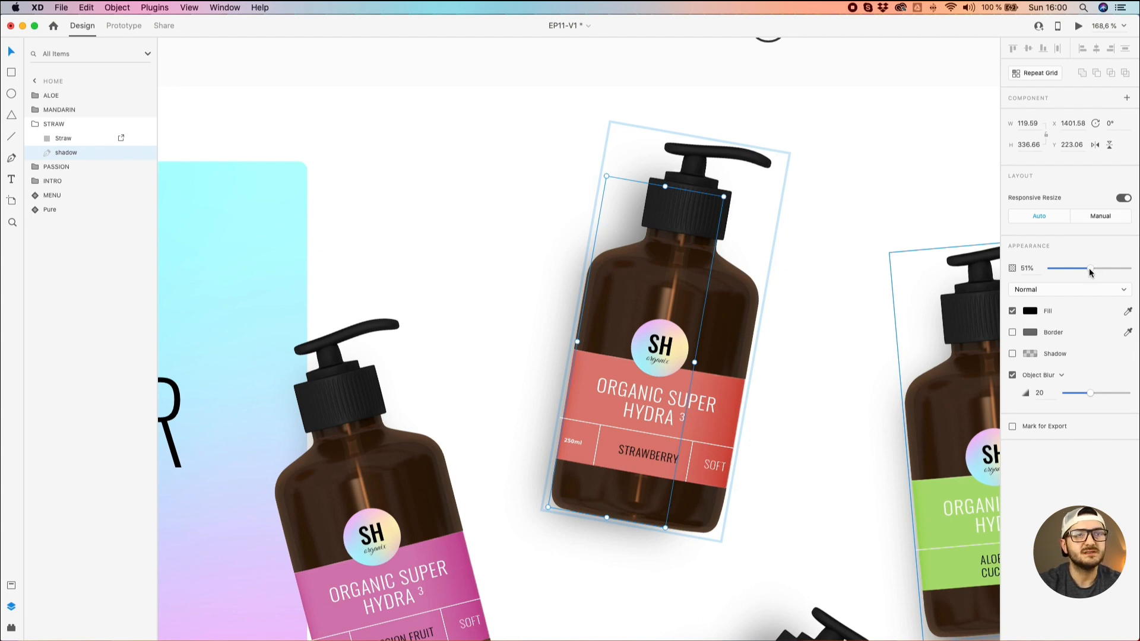
pyautogui.click(1057, 375)
pyautogui.click(1057, 377)
pyautogui.moveTo(1085, 397); pyautogui.dragTo(1090, 397)
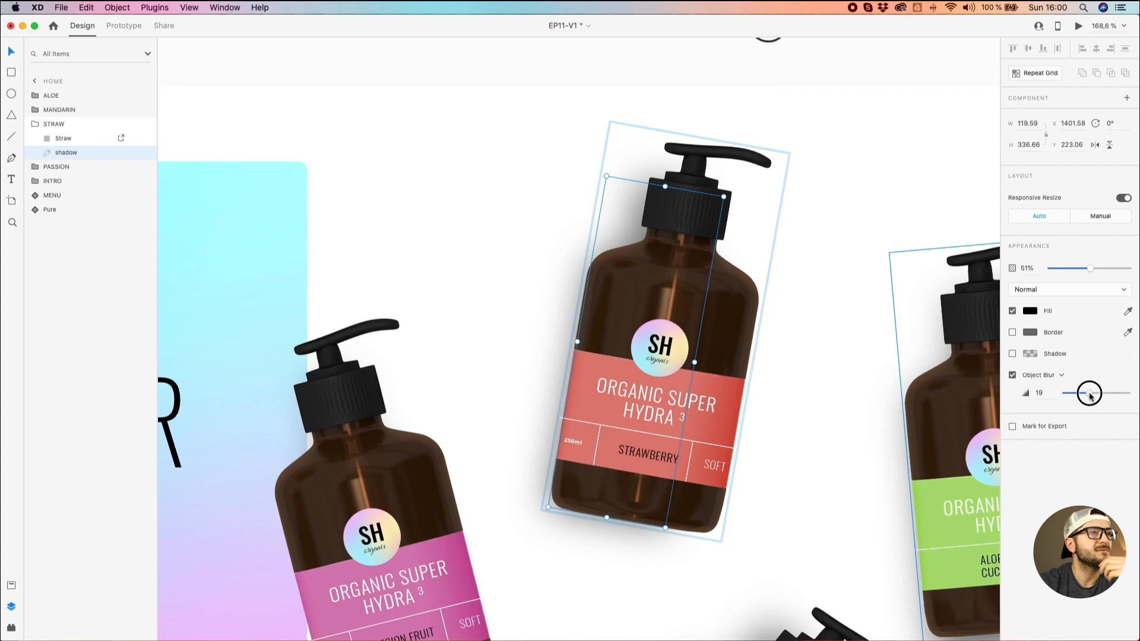
pyautogui.click(485, 173)
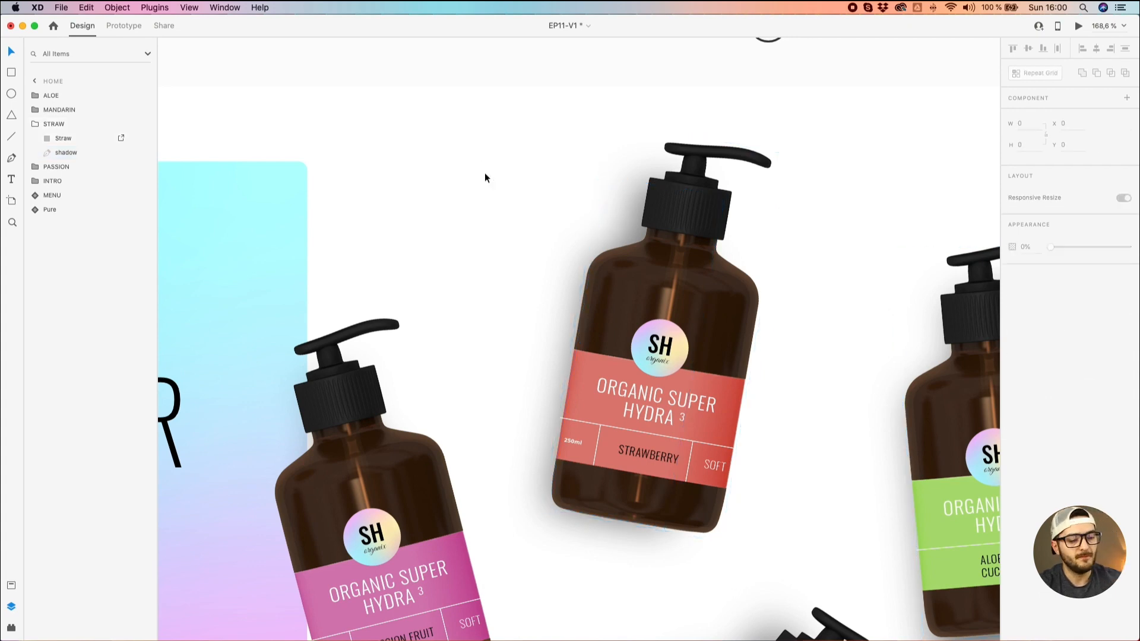
# Move the shadow layer above the Straw image, and set its object blur to 0 and opacity to 100%.
pyautogui.click(625, 233)
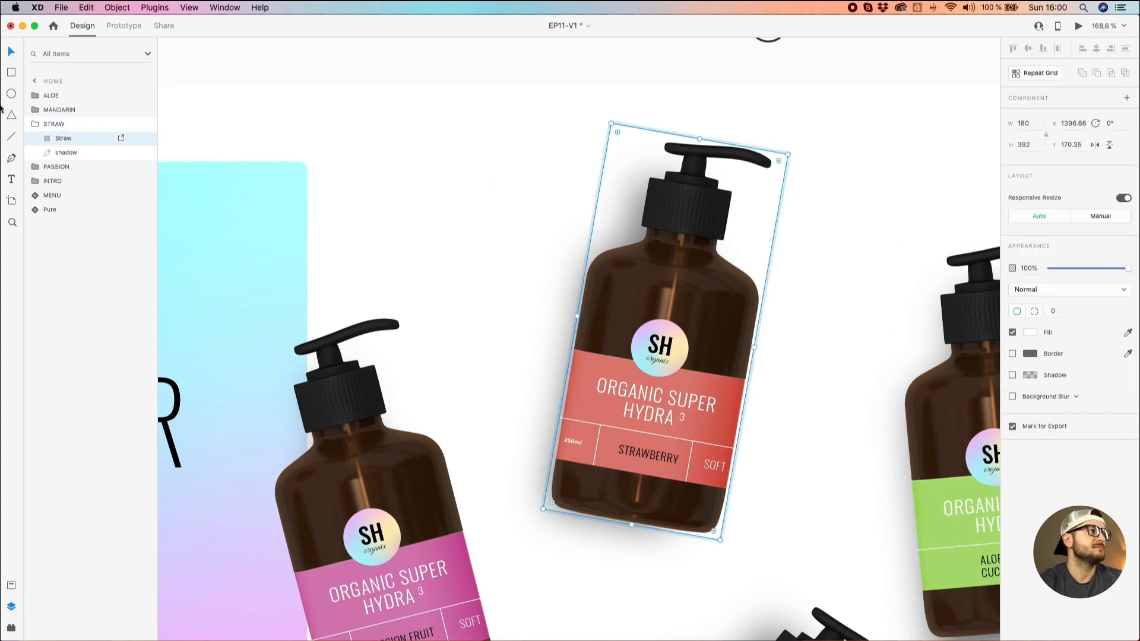
pyautogui.click(66, 153)
pyautogui.moveTo(67, 153); pyautogui.dragTo(59, 138)
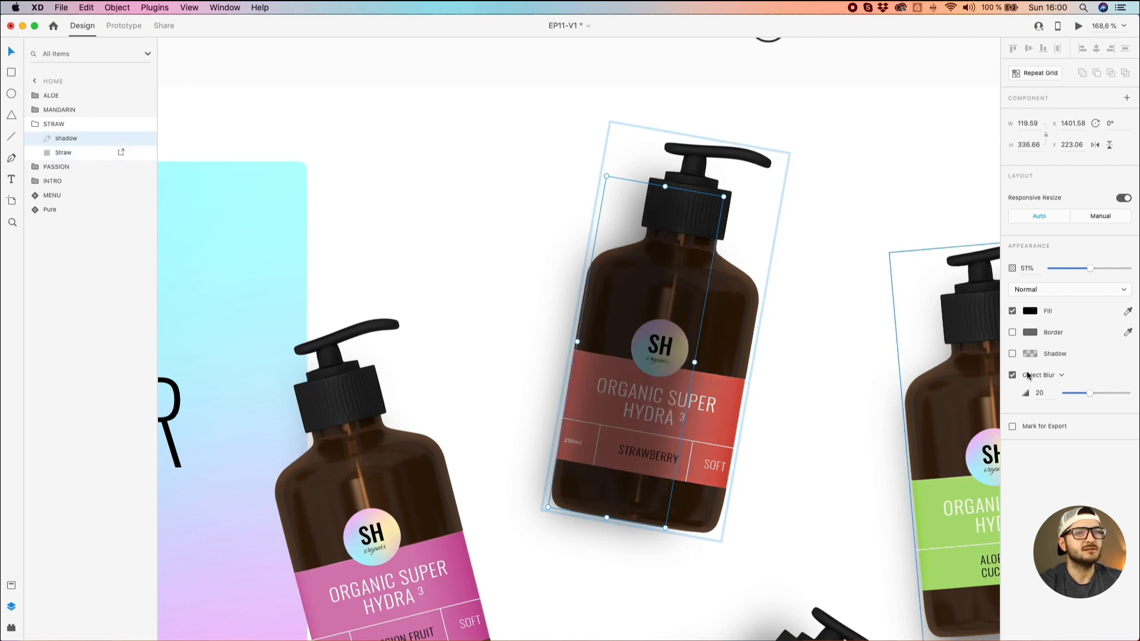
pyautogui.moveTo(1092, 392); pyautogui.dragTo(1066, 393)
pyautogui.moveTo(1090, 268); pyautogui.dragTo(1128, 268)
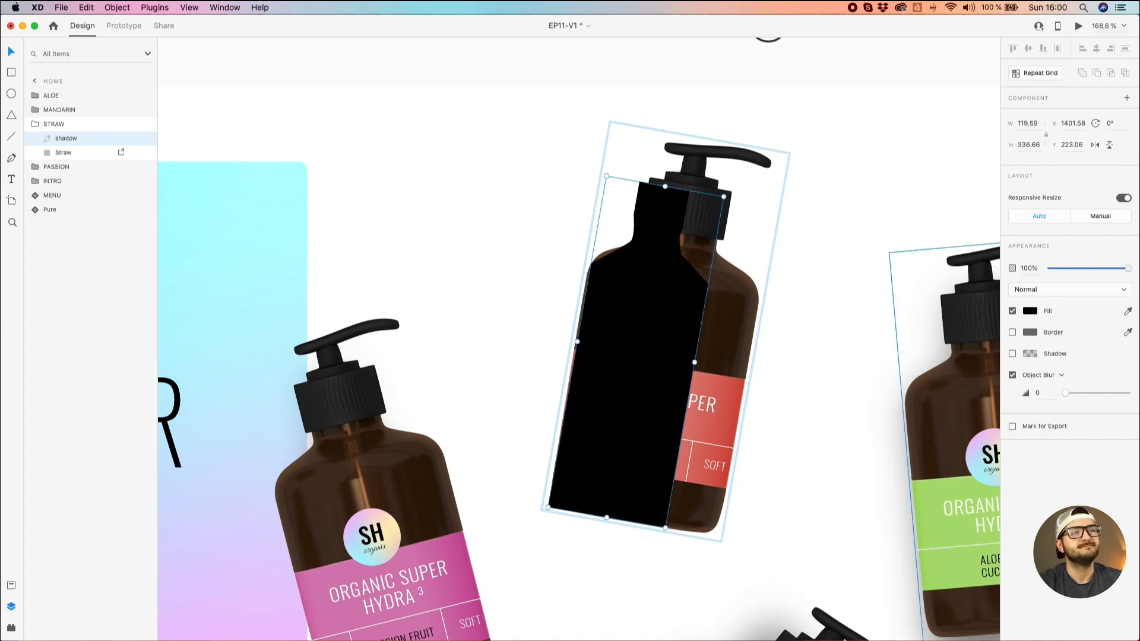
# Set the shadow's opacity to 50% and object blur to 20, and move it back below the Straw image.
pyautogui.moveTo(1128, 268); pyautogui.dragTo(1088, 275)
pyautogui.moveTo(1067, 394); pyautogui.dragTo(1093, 390)
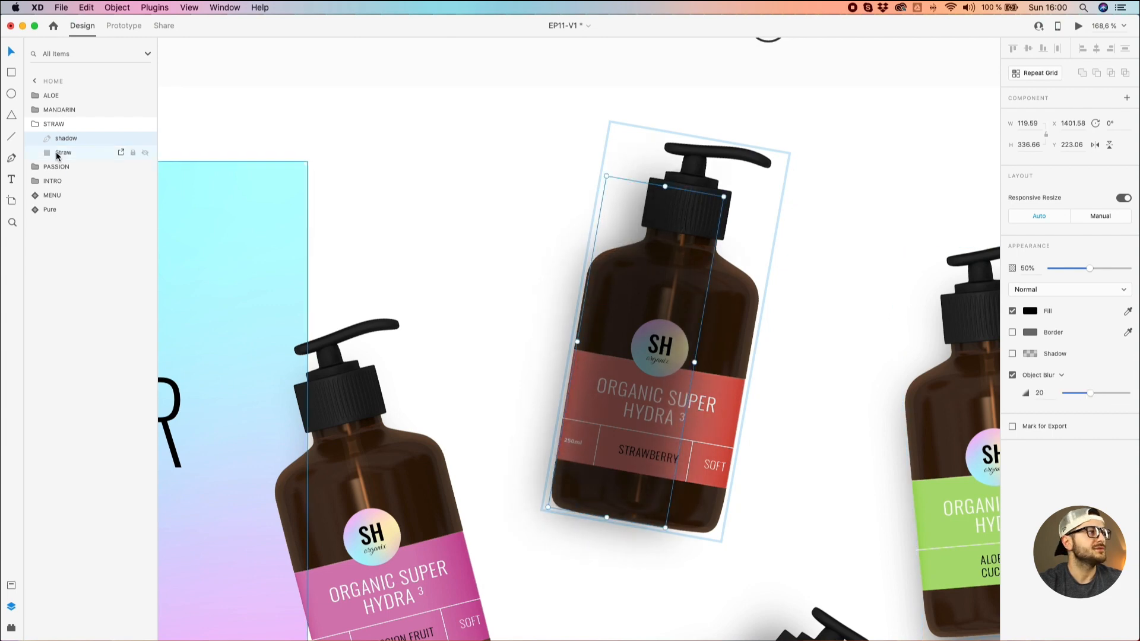
pyautogui.moveTo(57, 141); pyautogui.dragTo(59, 157)
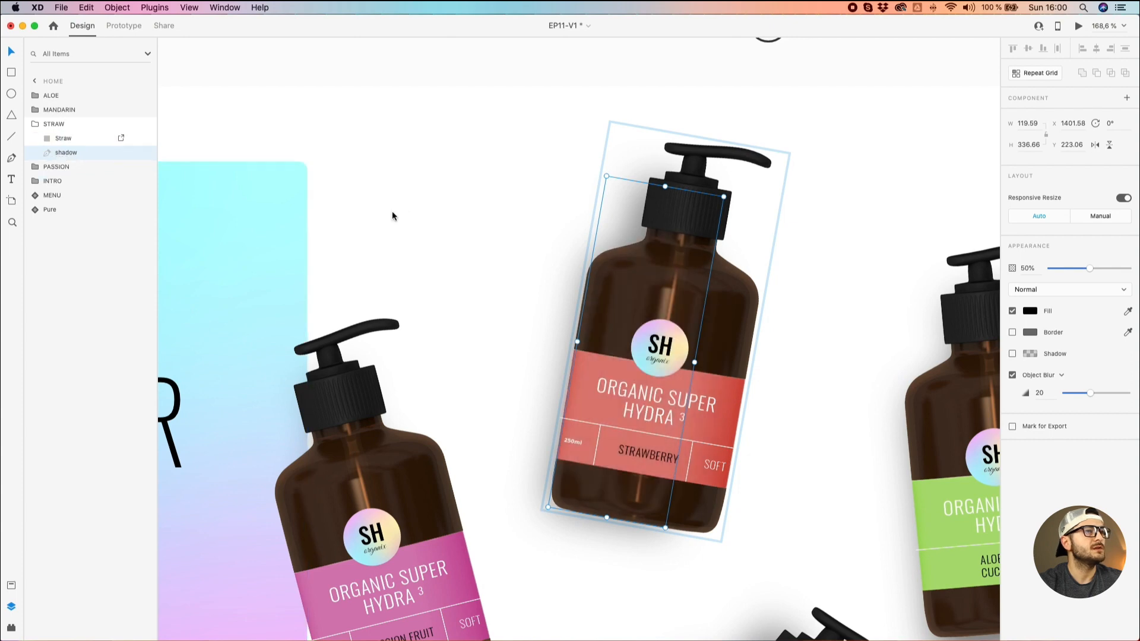
# Widen the Strawberry shadow to about 181.4, try stretching it upward past the pump, and undo that upward stretch.
pyautogui.scroll(-5, 453, 204)
pyautogui.scroll(3, 577, 193)
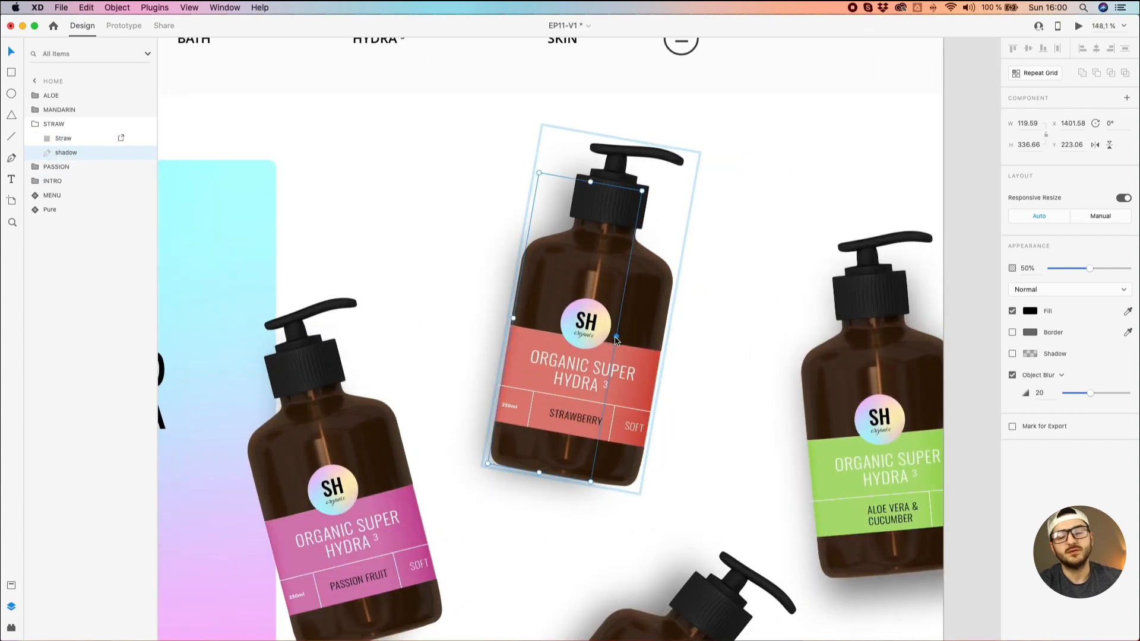
pyautogui.moveTo(616, 339); pyautogui.dragTo(670, 348)
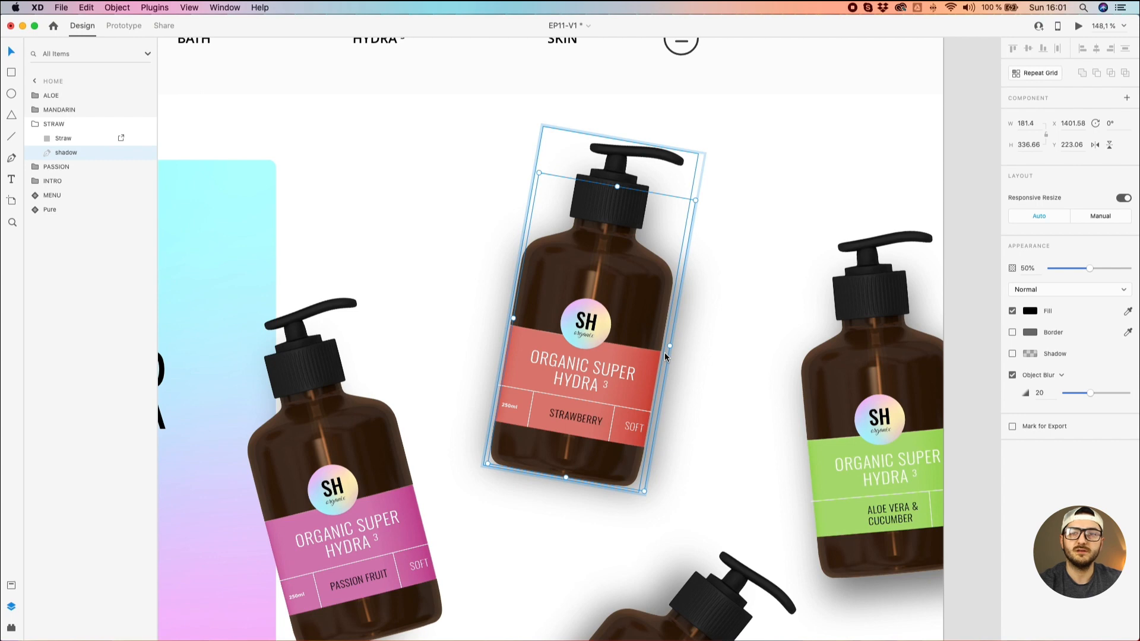
pyautogui.moveTo(618, 187); pyautogui.dragTo(622, 162)
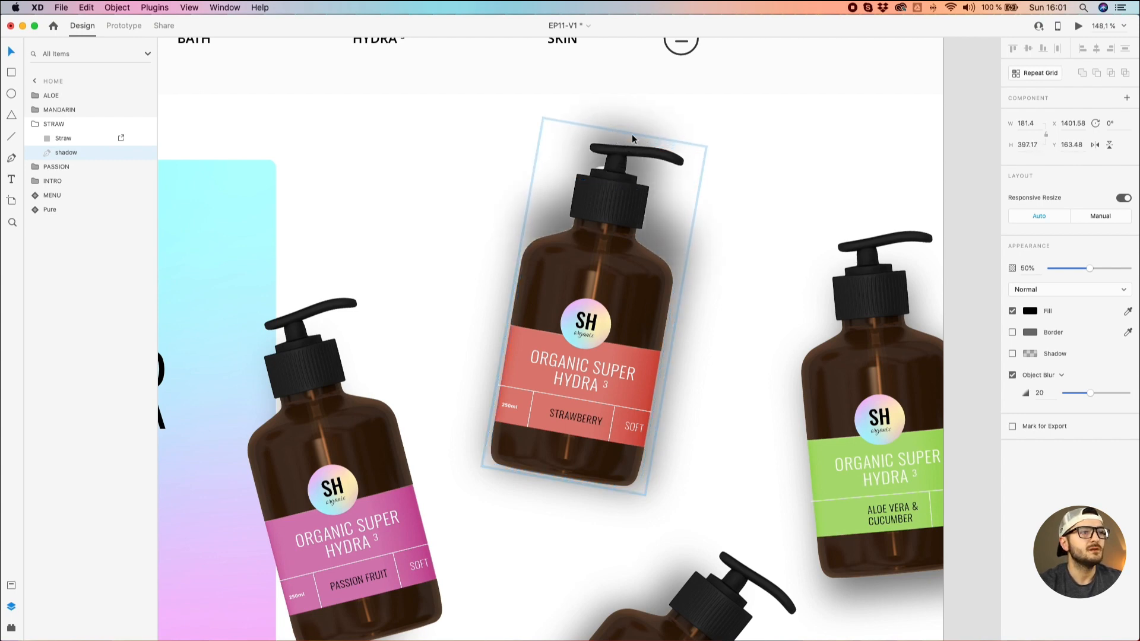
pyautogui.press('super+z')
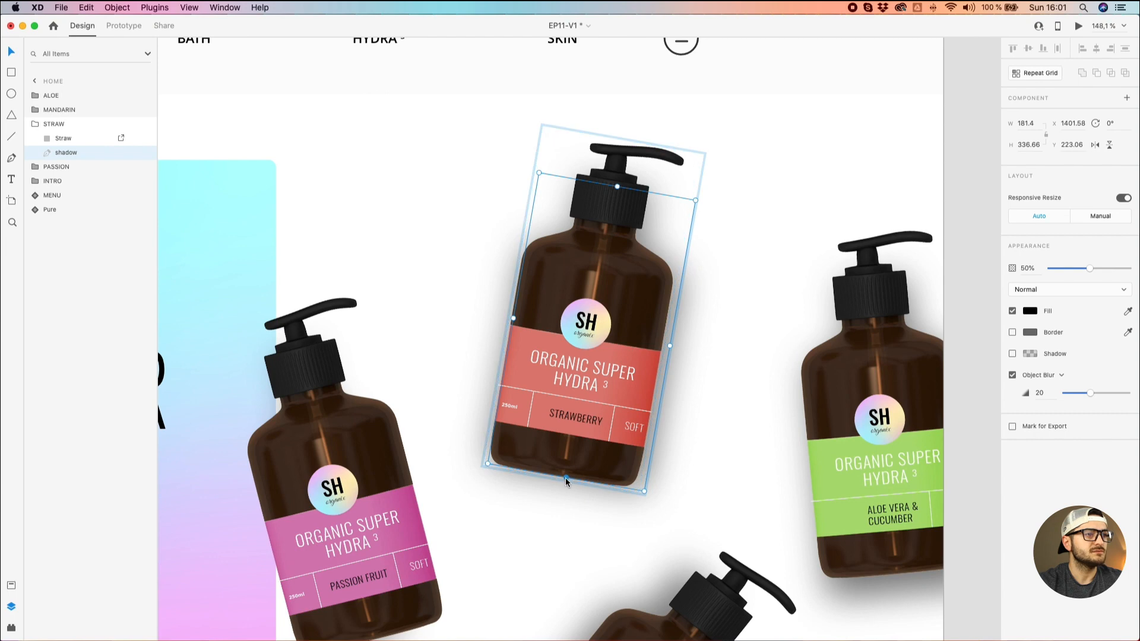
# Stretch the Strawberry shadow downward below the bottle to a height of about 371.6.
pyautogui.moveTo(565, 477); pyautogui.dragTo(557, 507)
pyautogui.scroll(-3, 540, 414)
pyautogui.click(494, 267)
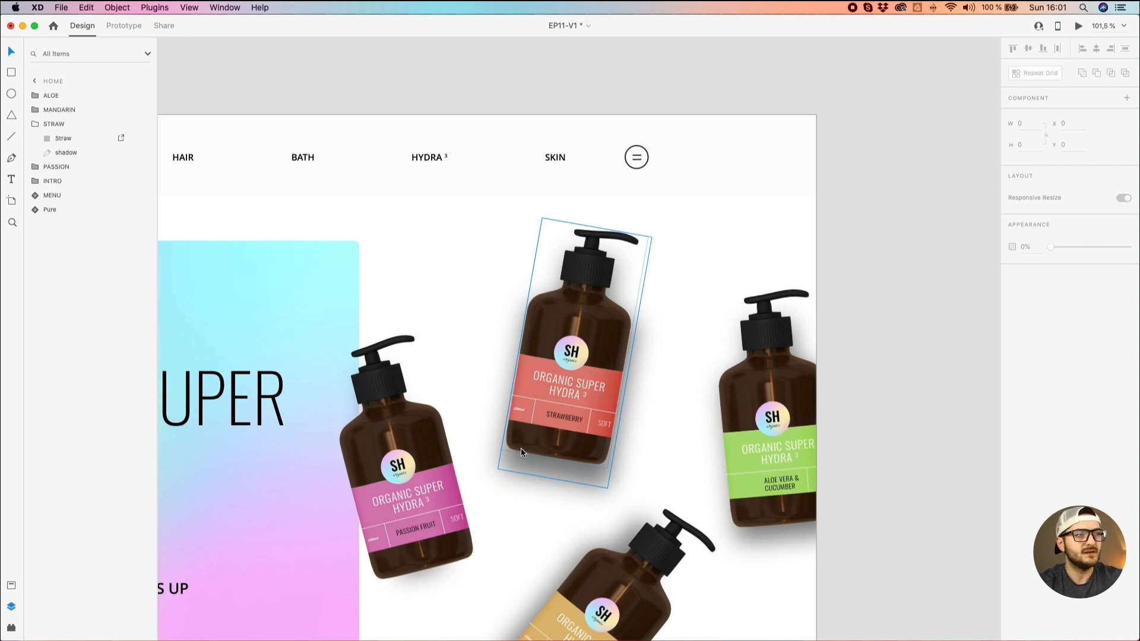
pyautogui.click(66, 153)
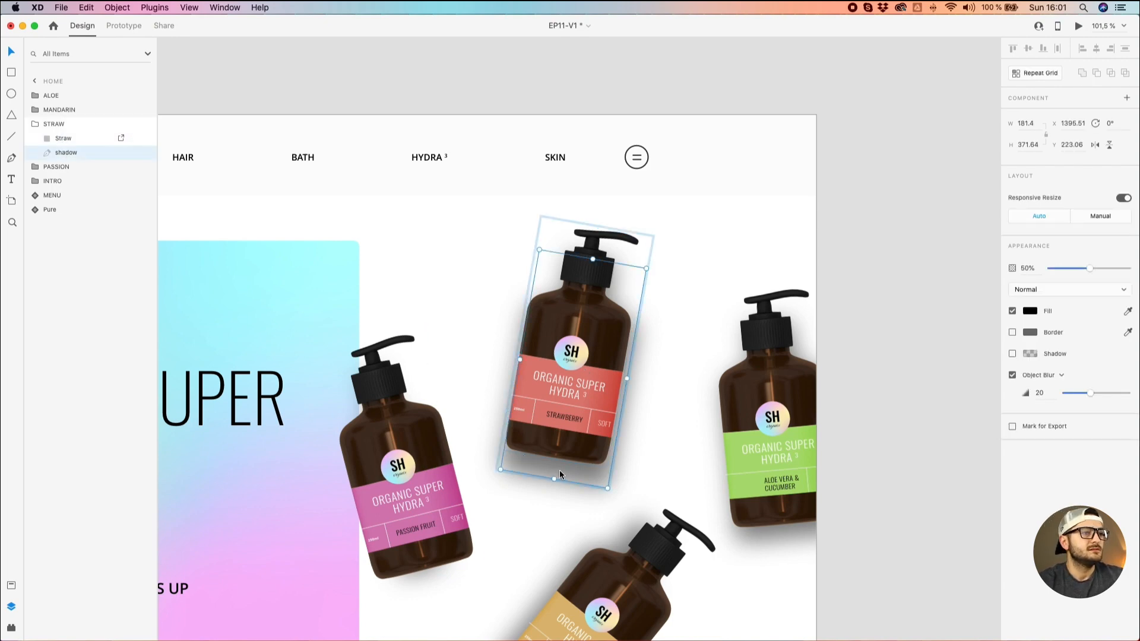
pyautogui.moveTo(553, 481); pyautogui.dragTo(554, 479)
pyautogui.click(514, 502)
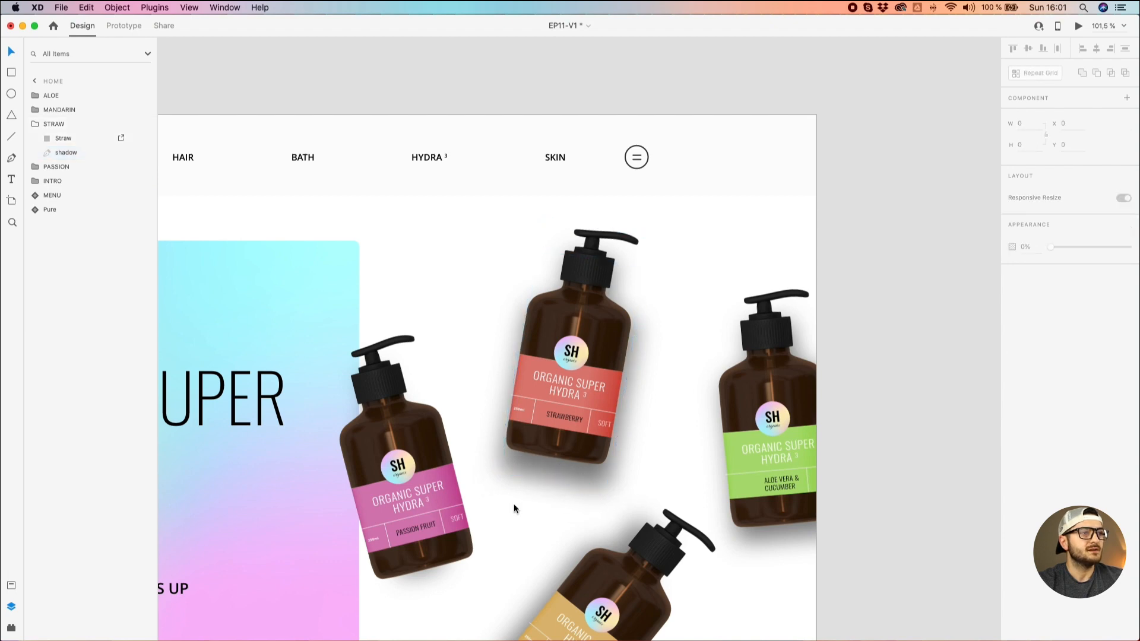
# Undo the width and height changes made to the Strawberry bottle's shadow.
pyautogui.scroll(-3, 505, 503)
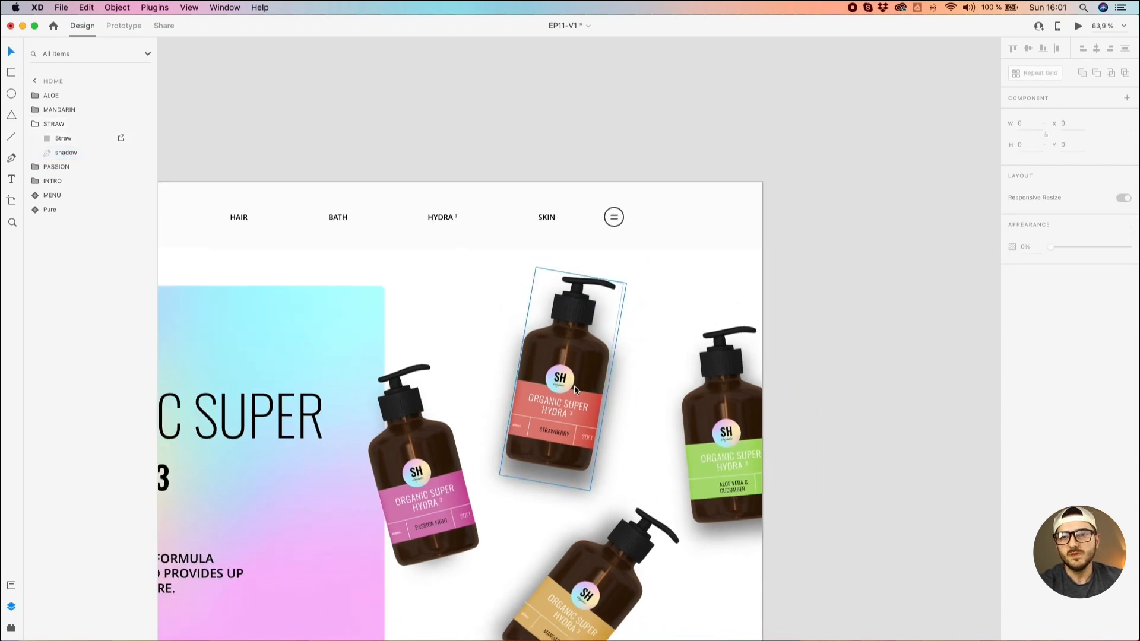
pyautogui.press('super+z')
pyautogui.press('super+z')
pyautogui.press('super+z')
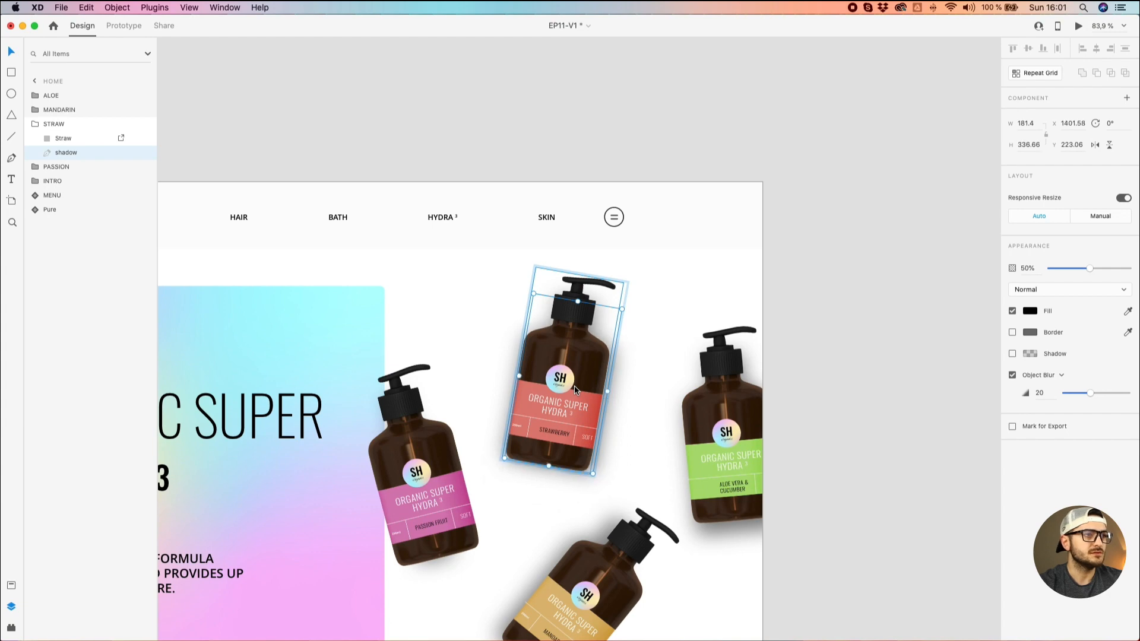
# Move the shadow layer above the Straw image inside the STRAW group.
pyautogui.scroll(3, 574, 386)
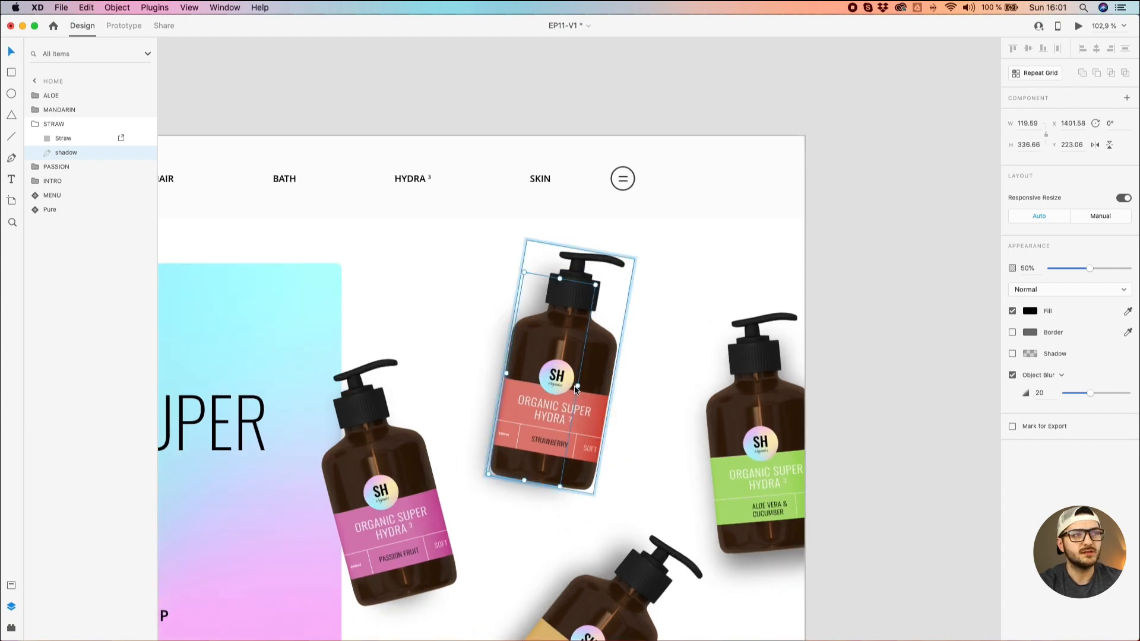
pyautogui.scroll(4, 574, 387)
pyautogui.moveTo(68, 153); pyautogui.dragTo(68, 138)
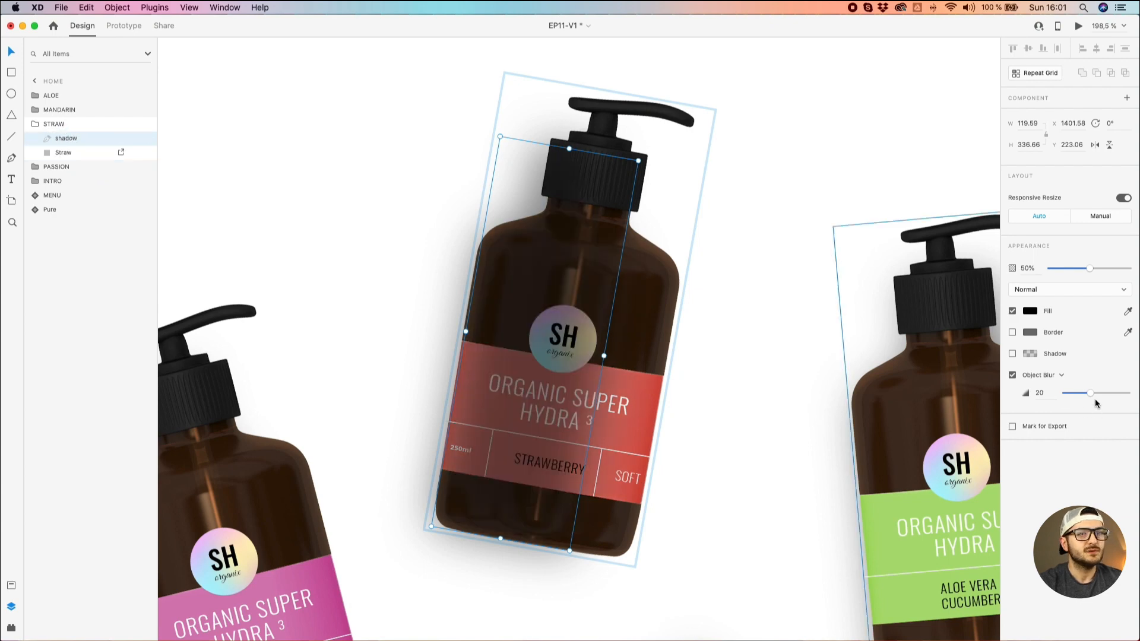
# Set the Strawberry shadow's object blur to 0 and opacity to 100%, and open its path points for editing.
pyautogui.moveTo(1090, 393); pyautogui.dragTo(1004, 386)
pyautogui.moveTo(1113, 269); pyautogui.dragTo(1131, 269)
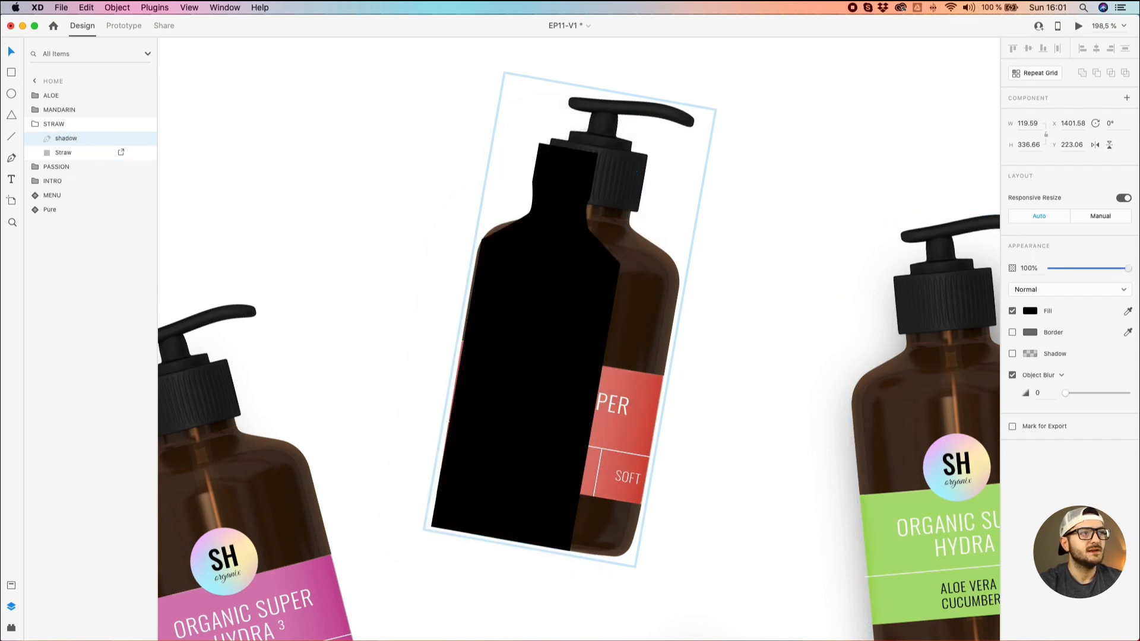
pyautogui.doubleClick(527, 486)
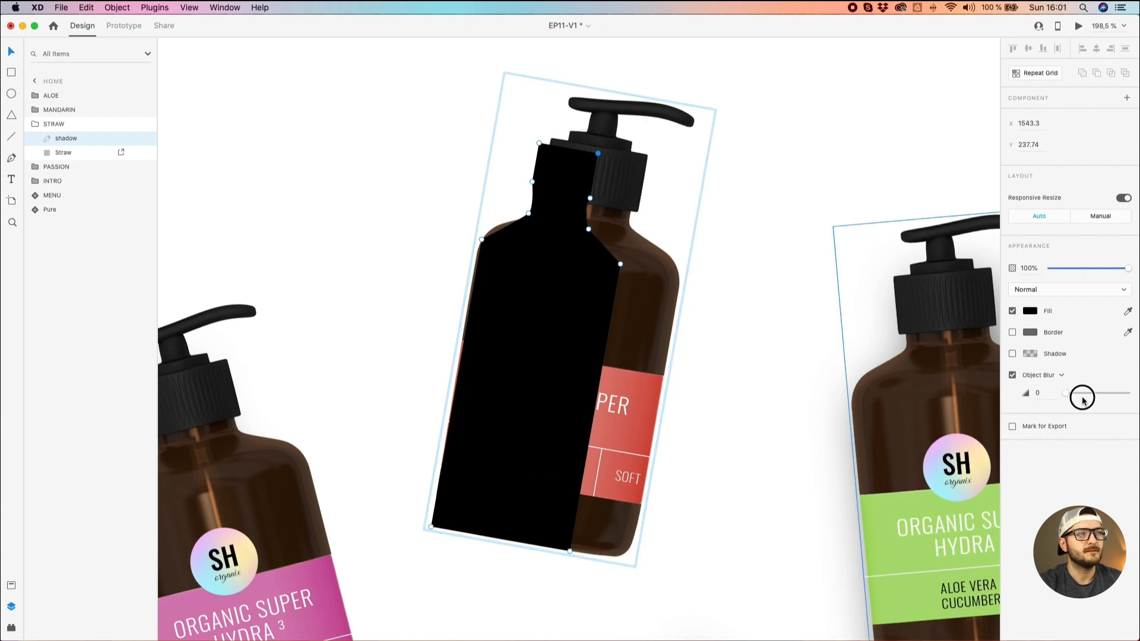
# Move the shadow layer below the Straw image, and soften it with about 50% opacity and an object blur of about 20.
pyautogui.moveTo(57, 140); pyautogui.dragTo(71, 155)
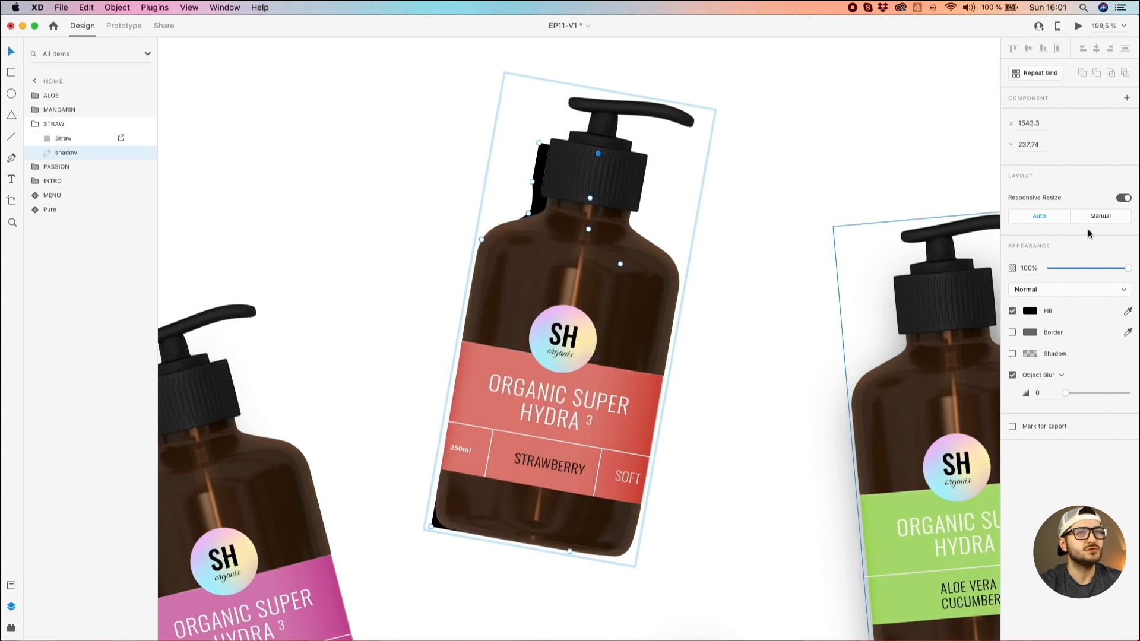
pyautogui.moveTo(1077, 270); pyautogui.dragTo(1089, 270)
pyautogui.moveTo(1070, 392); pyautogui.dragTo(1090, 393)
pyautogui.scroll(-3, 367, 172)
pyautogui.click(368, 171)
pyautogui.scroll(-4, 362, 175)
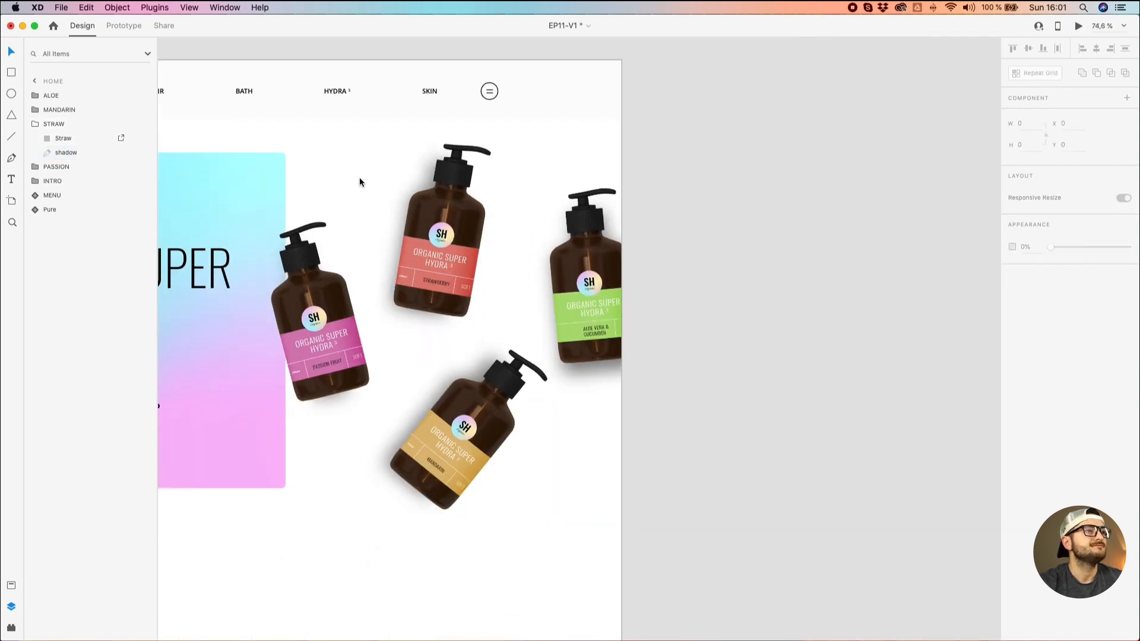
# Copy the five product description blocks from the ASSESTS artboard to the area below HOME's intro banner.
pyautogui.moveTo(362, 175); pyautogui.dragTo(590, 115)
pyautogui.scroll(-4, 569, 115)
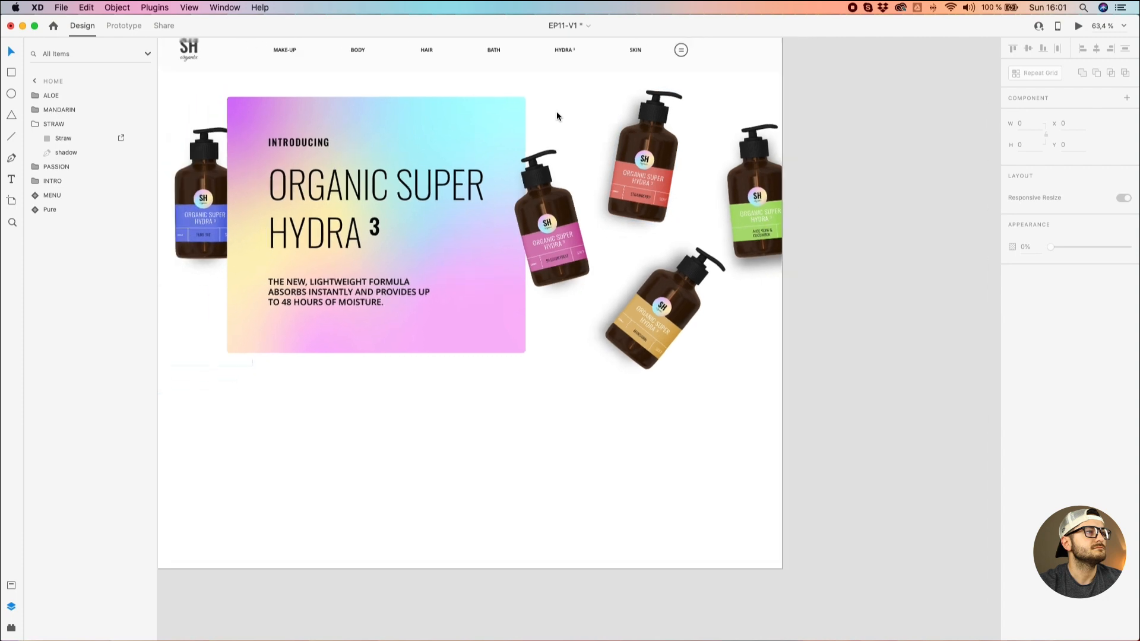
pyautogui.click(221, 151)
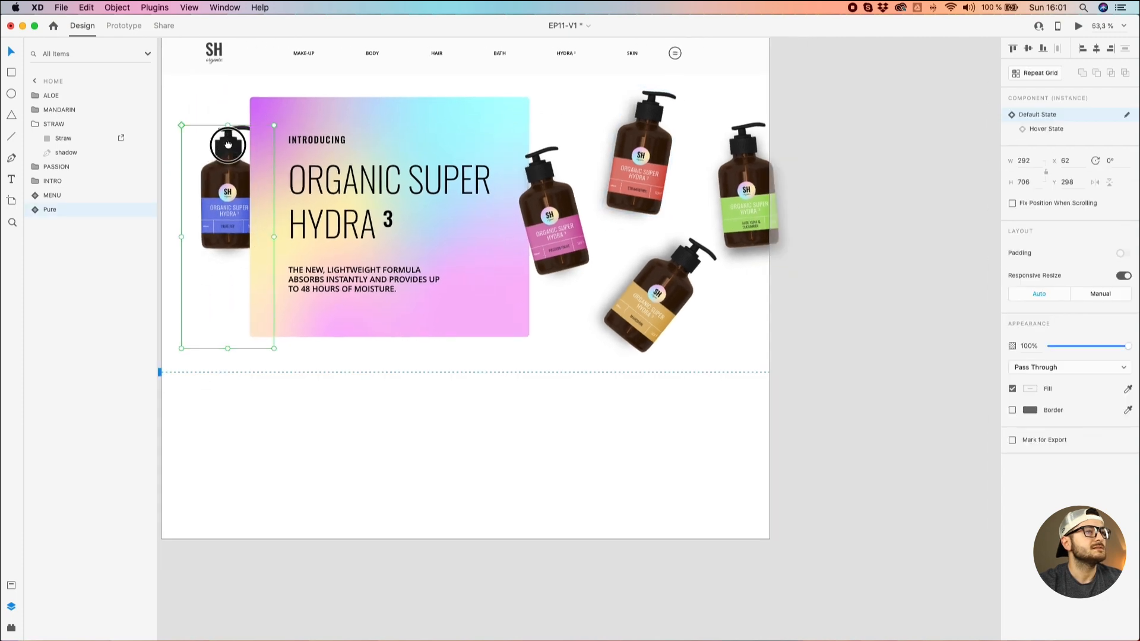
pyautogui.moveTo(222, 148); pyautogui.dragTo(427, 137)
pyautogui.scroll(-5, 368, 172)
pyautogui.moveTo(247, 293); pyautogui.dragTo(632, 322)
pyautogui.scroll(4, 754, 323)
# Position the row of five description blocks on HOME at X 131, Y 1189.
pyautogui.moveTo(811, 328); pyautogui.dragTo(763, 336)
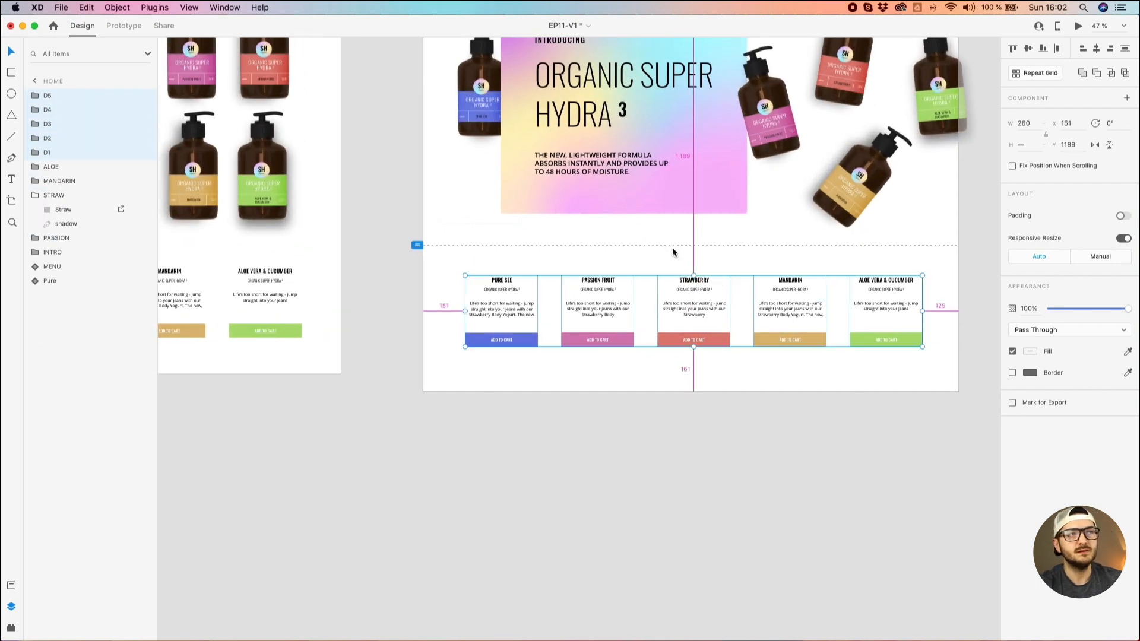
pyautogui.scroll(3, 671, 242)
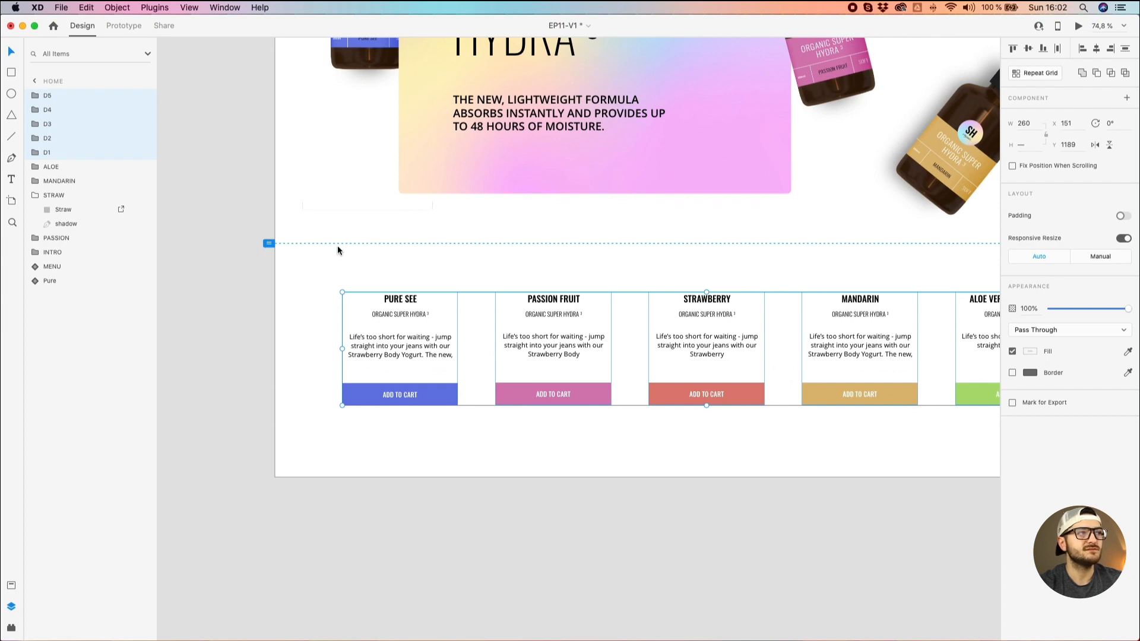
pyautogui.moveTo(404, 298); pyautogui.dragTo(382, 322)
pyautogui.scroll(-3, 395, 298)
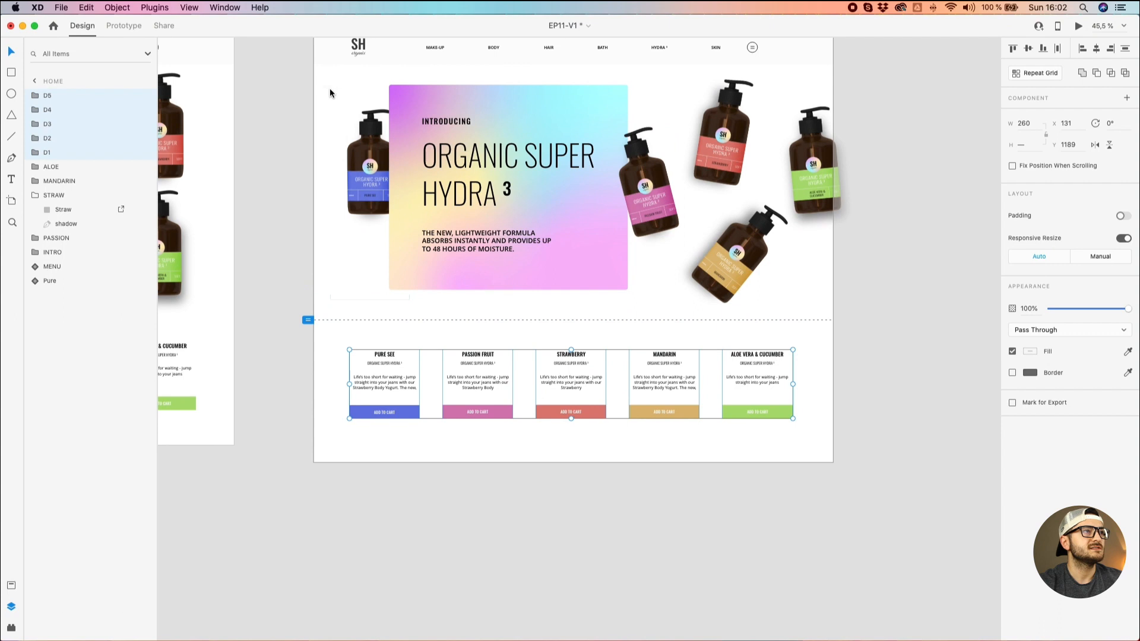
# Open a desktop preview of the HOME artboard and move its window partly clear of the workspace.
pyautogui.scroll(2, 330, 92)
pyautogui.click(319, 83)
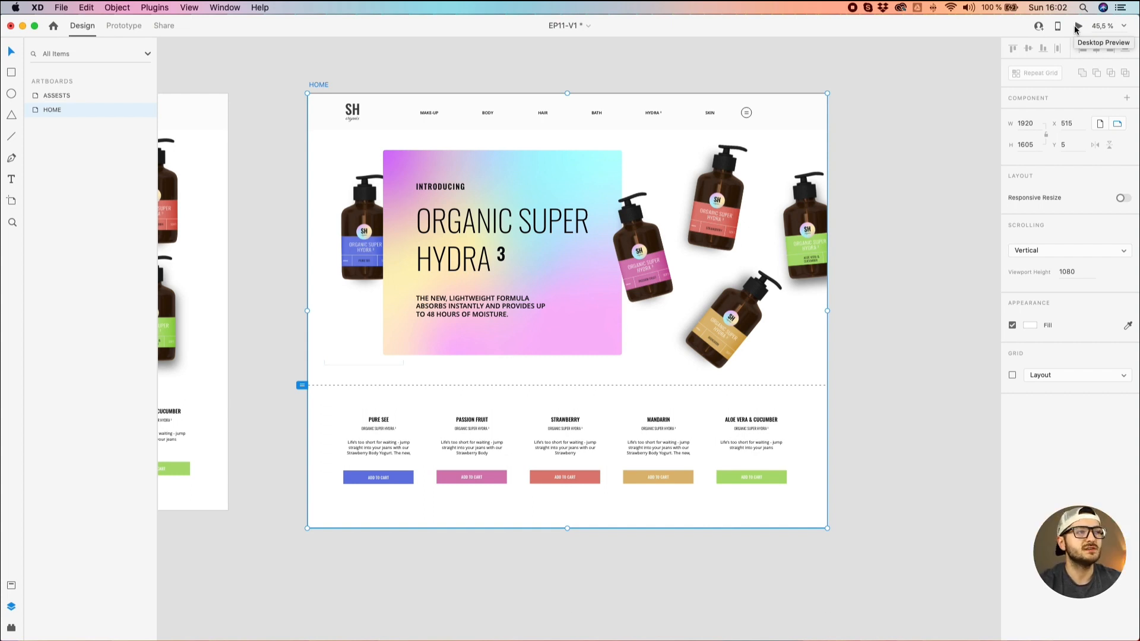
pyautogui.click(1077, 26)
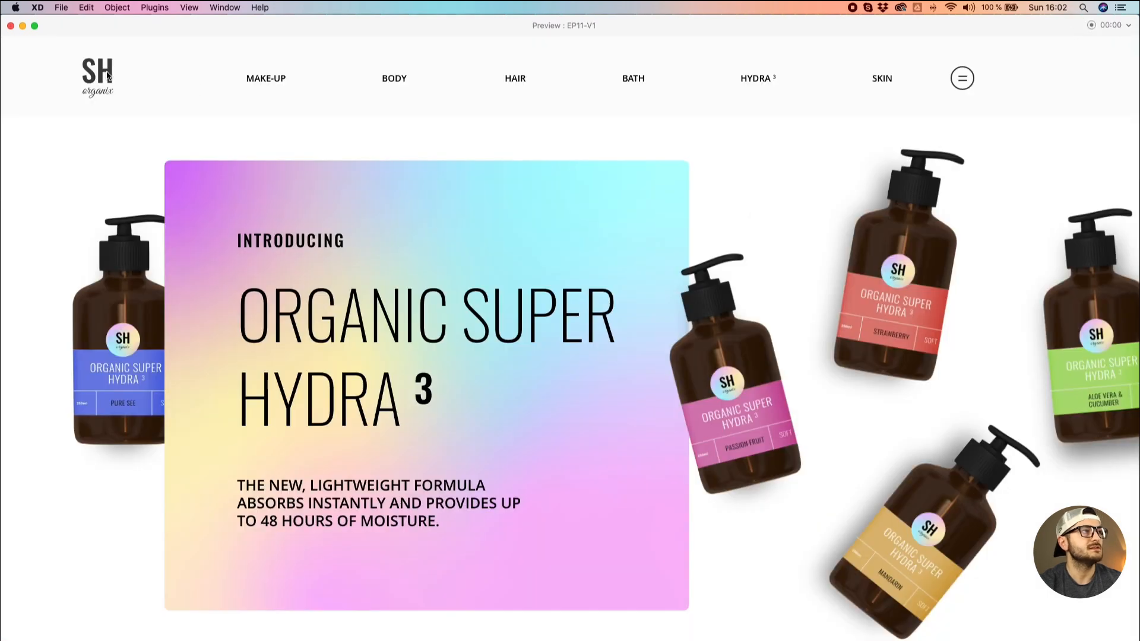
pyautogui.moveTo(78, 28); pyautogui.dragTo(87, 29)
pyautogui.moveTo(7, 15); pyautogui.dragTo(133, 87)
pyautogui.moveTo(223, 101); pyautogui.dragTo(197, 57)
pyautogui.moveTo(111, 40); pyautogui.dragTo(384, 94)
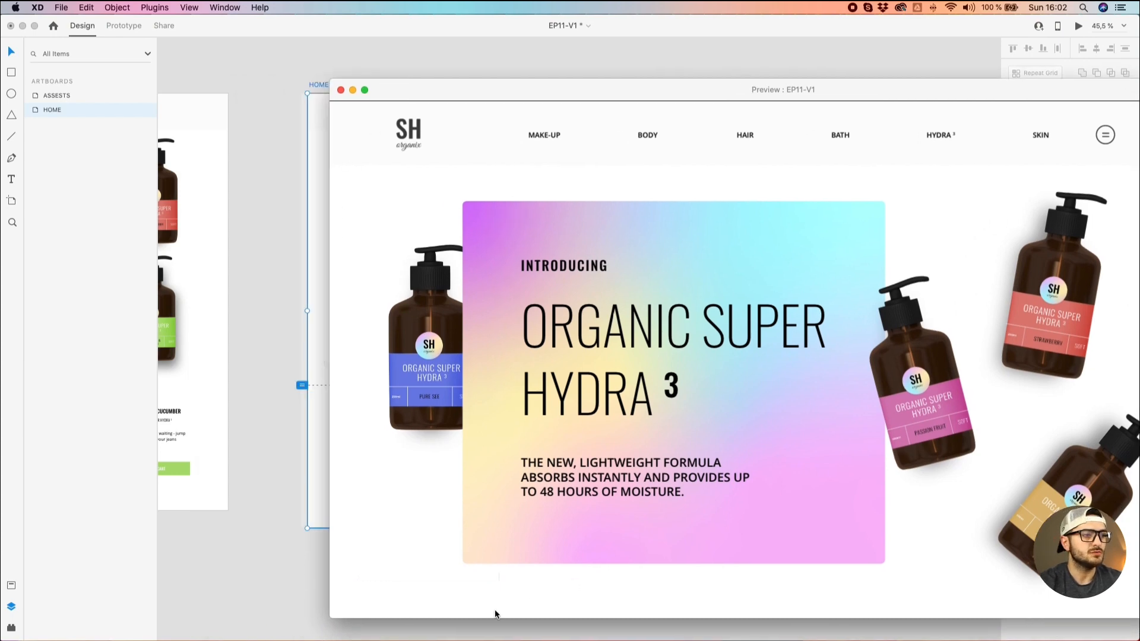
# Reposition the preview window over the workspace so the page can be inspected.
pyautogui.click(287, 402)
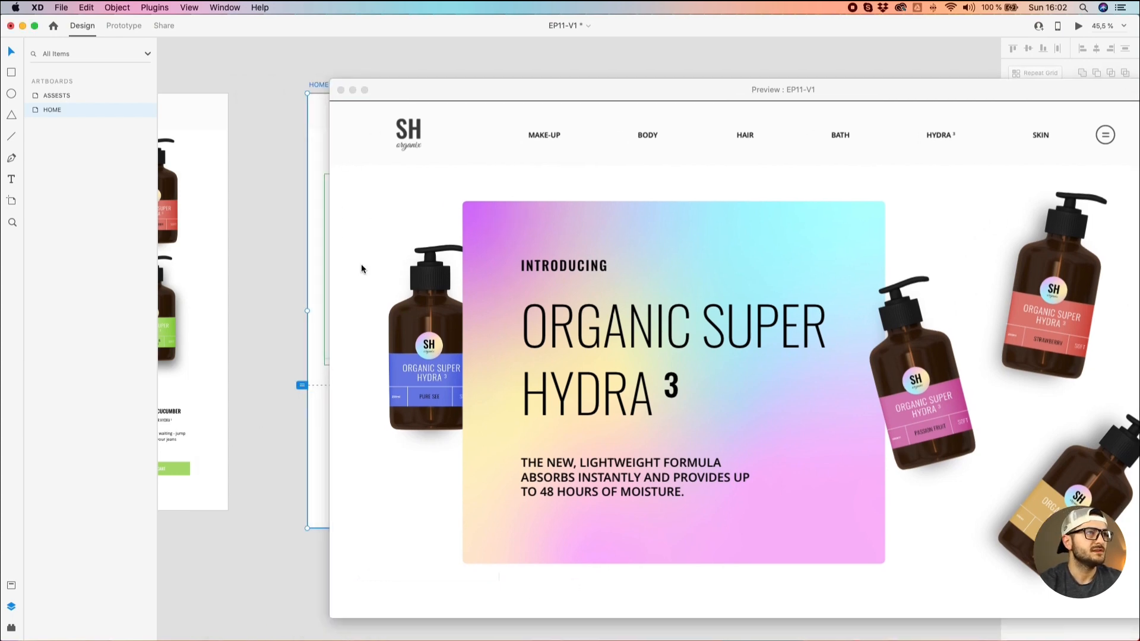
pyautogui.moveTo(418, 99); pyautogui.dragTo(330, 71)
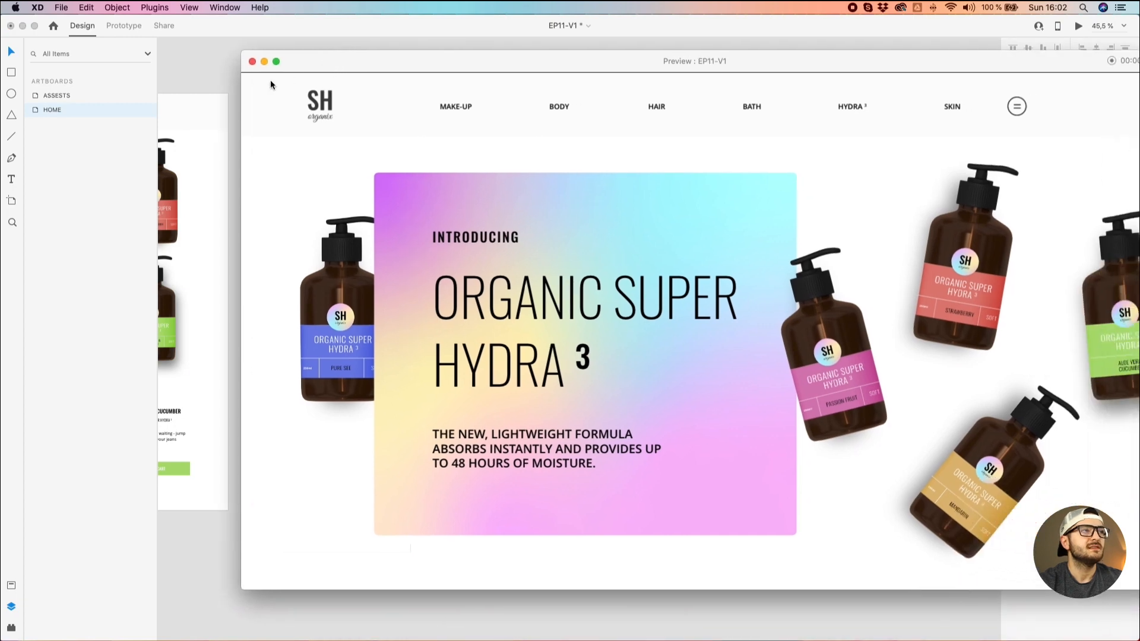
pyautogui.moveTo(382, 55); pyautogui.dragTo(319, 48)
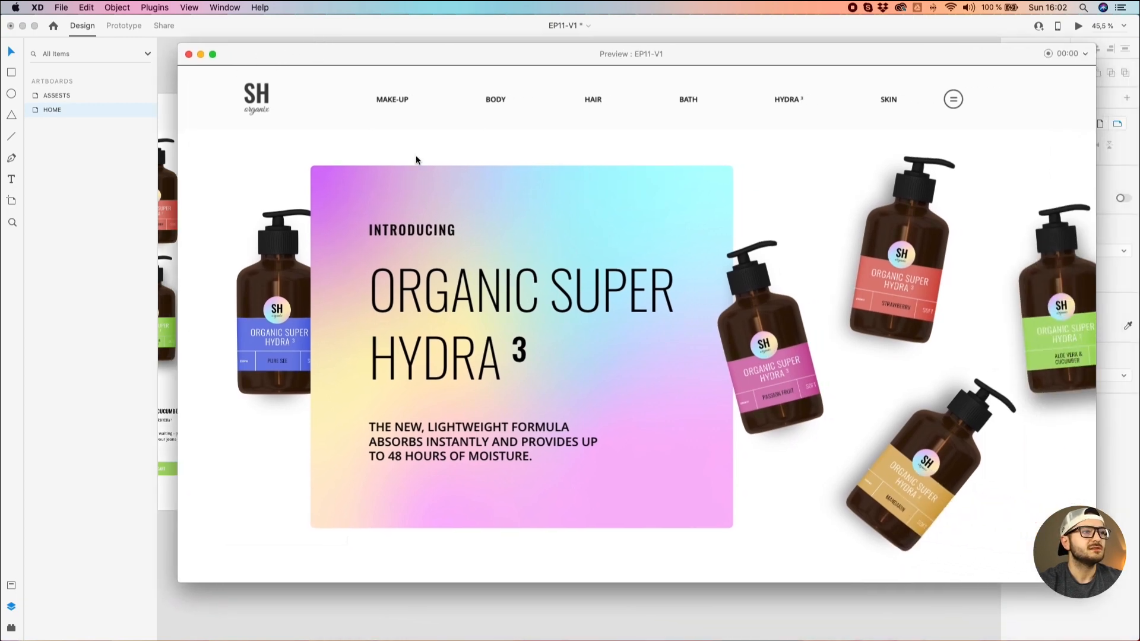
pyautogui.moveTo(247, 54); pyautogui.dragTo(457, 67)
pyautogui.click(304, 211)
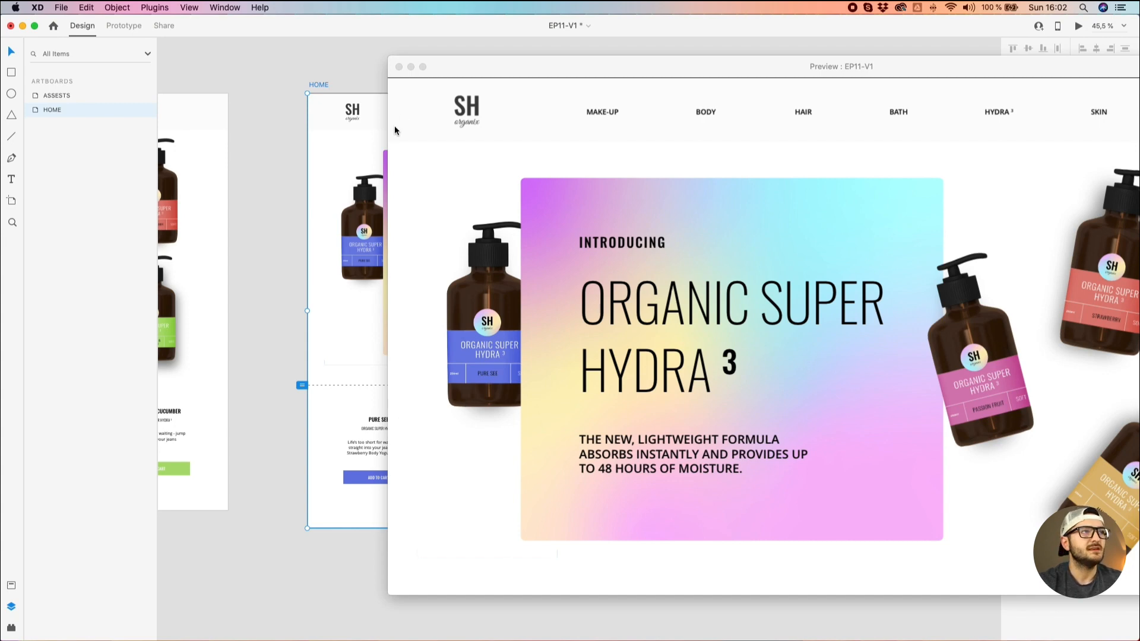
pyautogui.moveTo(487, 81); pyautogui.dragTo(326, 56)
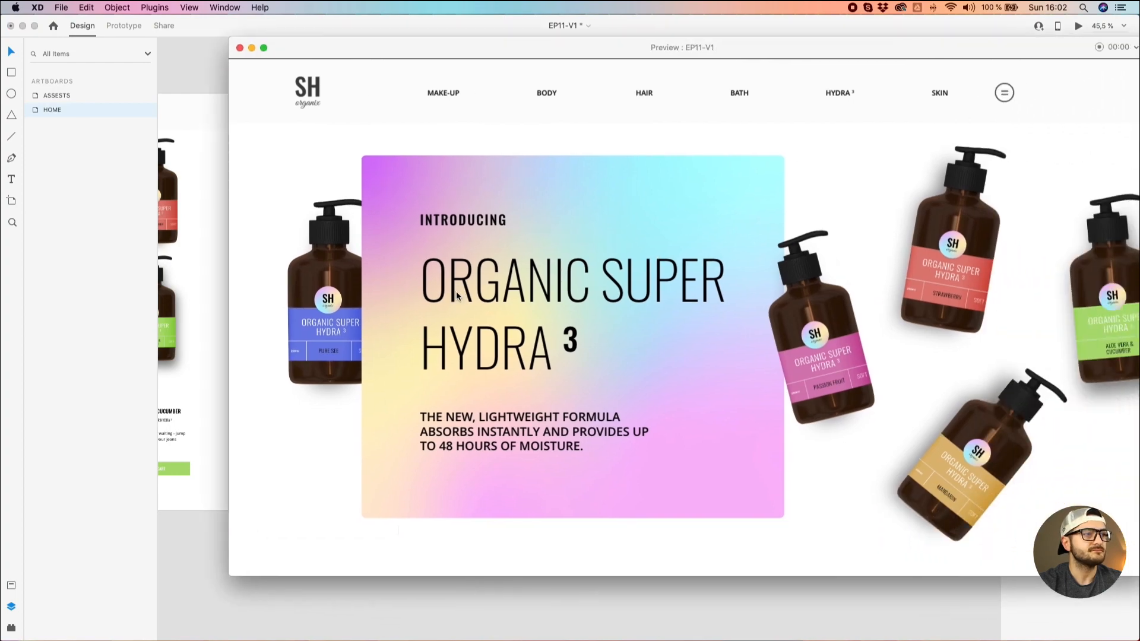
# Check how the HOME page scrolls up and down in the preview, and close the preview.
pyautogui.scroll(-5, 456, 291)
pyautogui.scroll(5, 456, 292)
pyautogui.scroll(-5, 456, 291)
pyautogui.scroll(5, 456, 292)
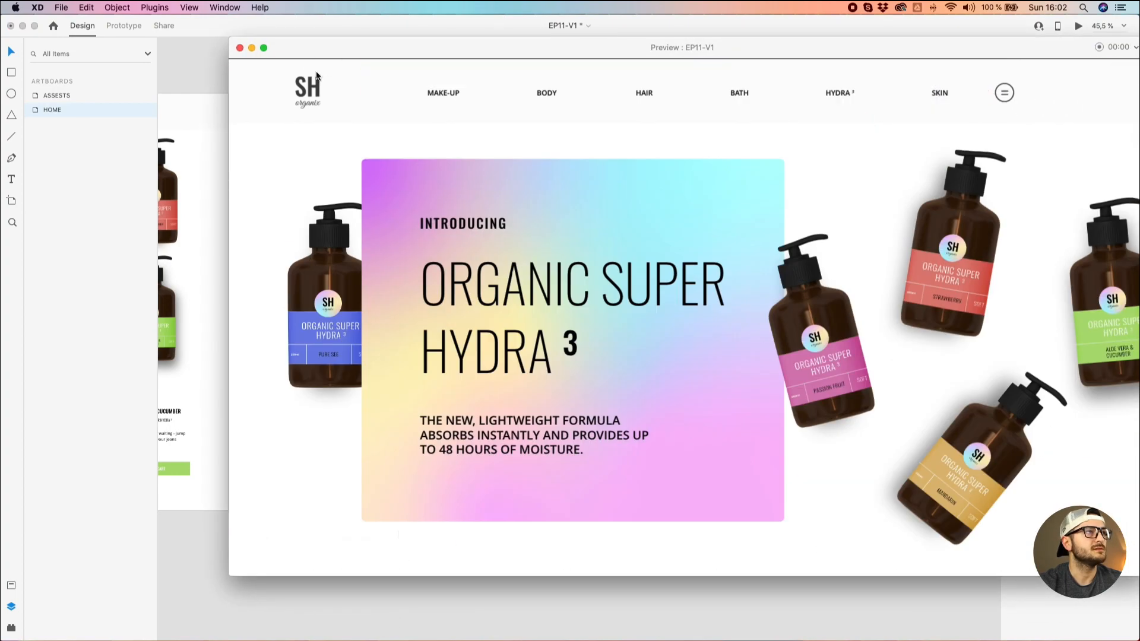
pyautogui.click(239, 48)
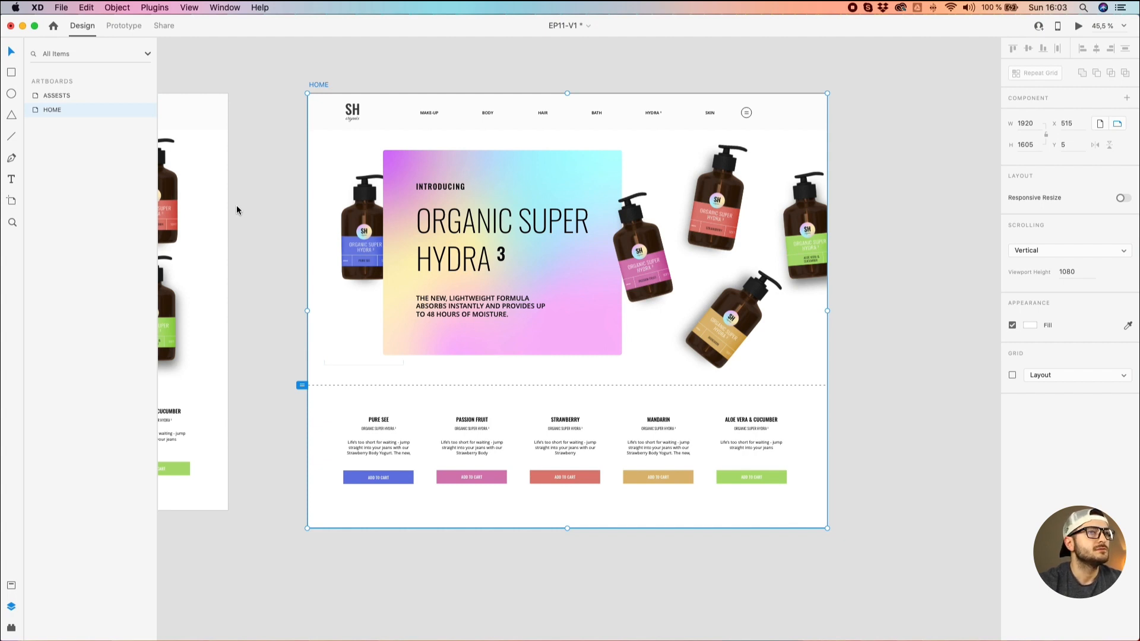
# Show the 12-column layout grid on the HOME artboard.
pyautogui.click(331, 69)
pyautogui.scroll(-3, 337, 68)
pyautogui.moveTo(398, 69); pyautogui.dragTo(430, 108)
pyautogui.click(363, 111)
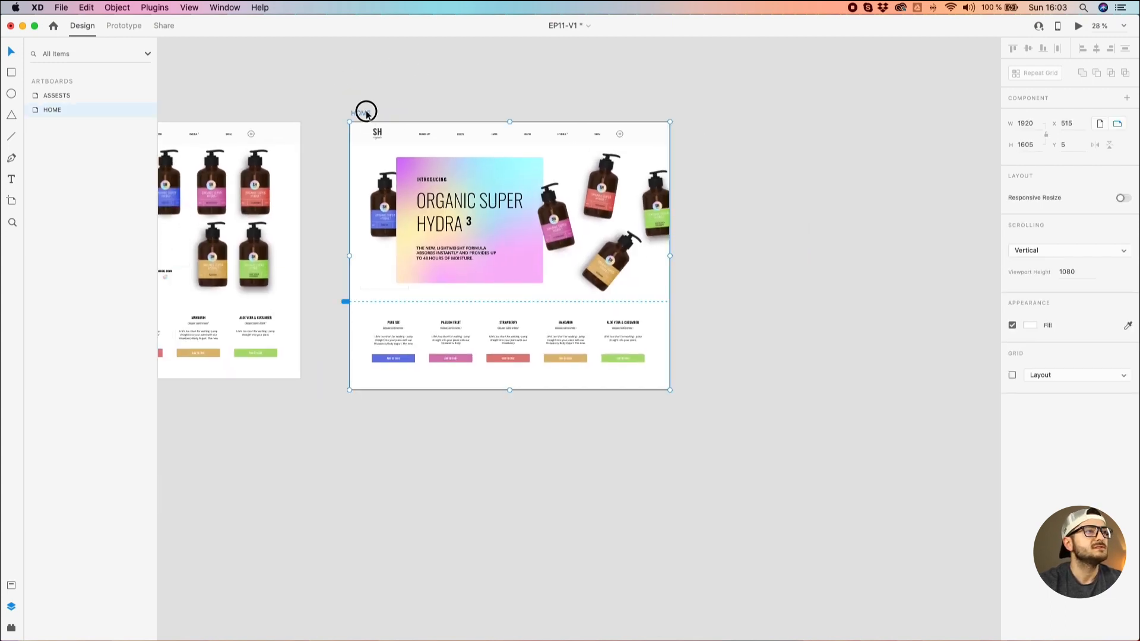
pyautogui.click(1012, 377)
# Align the outer description blocks to the column grid, with Pure See at X 140 and Aloe Vera & Cucumber at X 1520.
pyautogui.scroll(5, 339, 332)
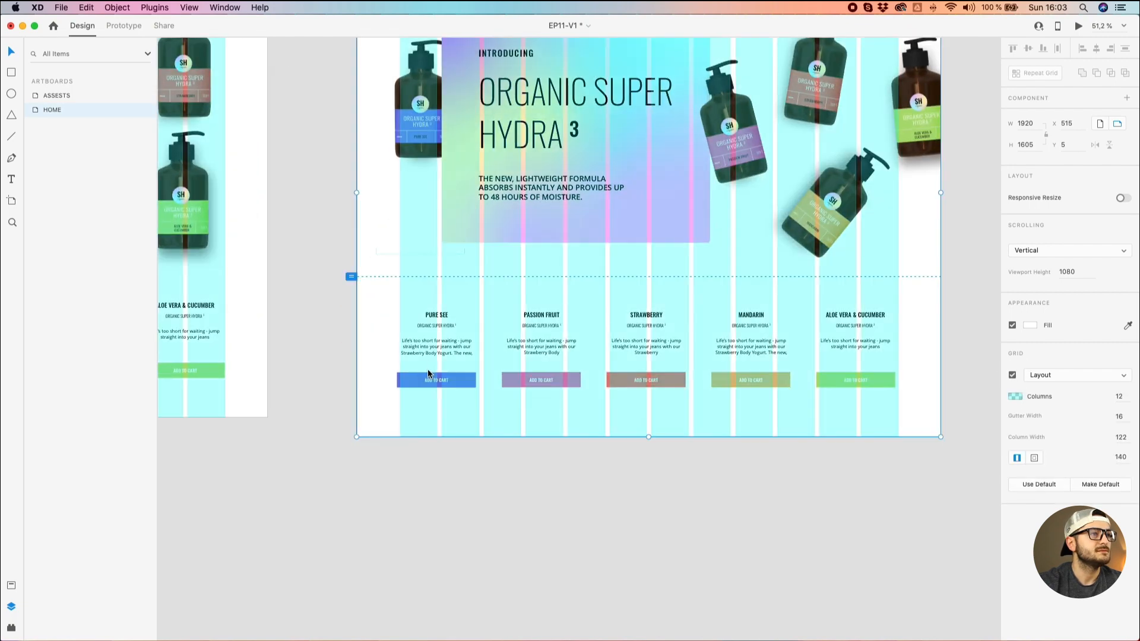
pyautogui.click(430, 374)
pyautogui.scroll(5, 422, 378)
pyautogui.moveTo(418, 381); pyautogui.dragTo(423, 380)
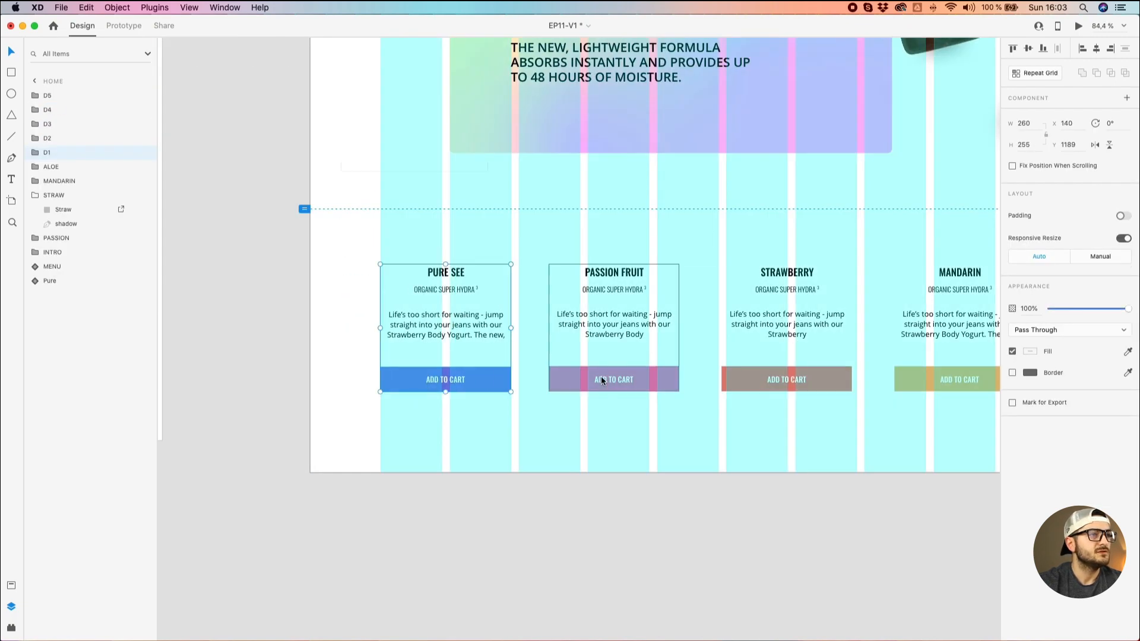
pyautogui.scroll(-2, 603, 375)
pyautogui.hscroll(5, 604, 376)
pyautogui.click(753, 374)
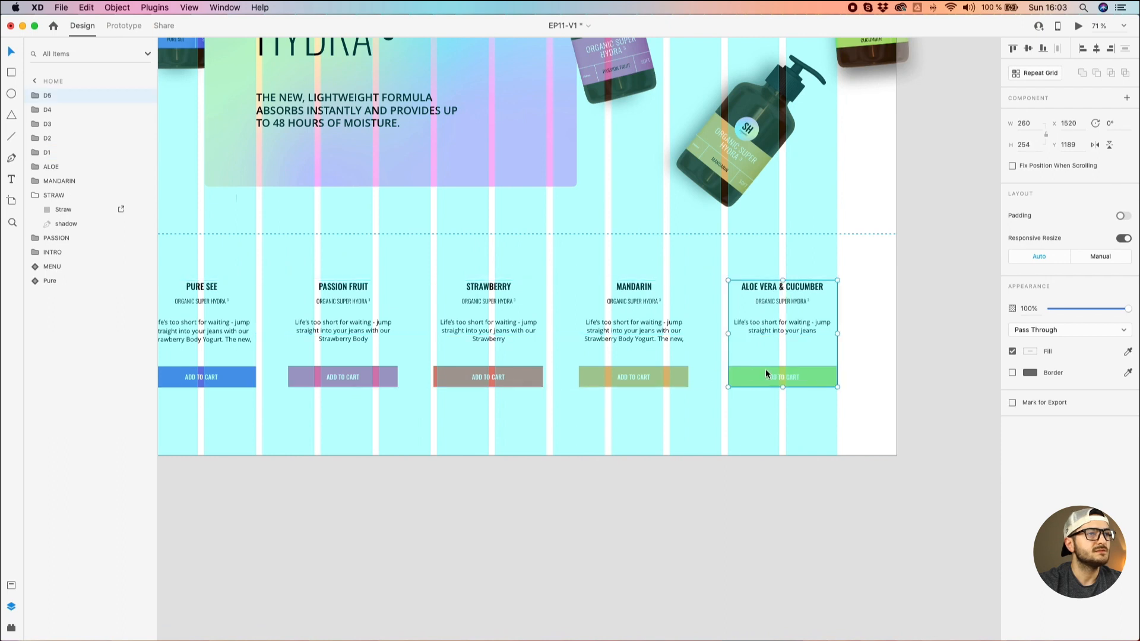
# Distribute the five product description blocks evenly in the horizontal direction.
pyautogui.keyDown('shift'); pyautogui.click(255, 377); pyautogui.keyUp('shift')
pyautogui.keyDown('shift'); pyautogui.click(356, 375); pyautogui.keyUp('shift')
pyautogui.keyDown('shift'); pyautogui.click(507, 372); pyautogui.keyUp('shift')
pyautogui.keyDown('shift'); pyautogui.click(638, 374); pyautogui.keyUp('shift')
pyautogui.click(1057, 48)
pyautogui.scroll(-6, 467, 542)
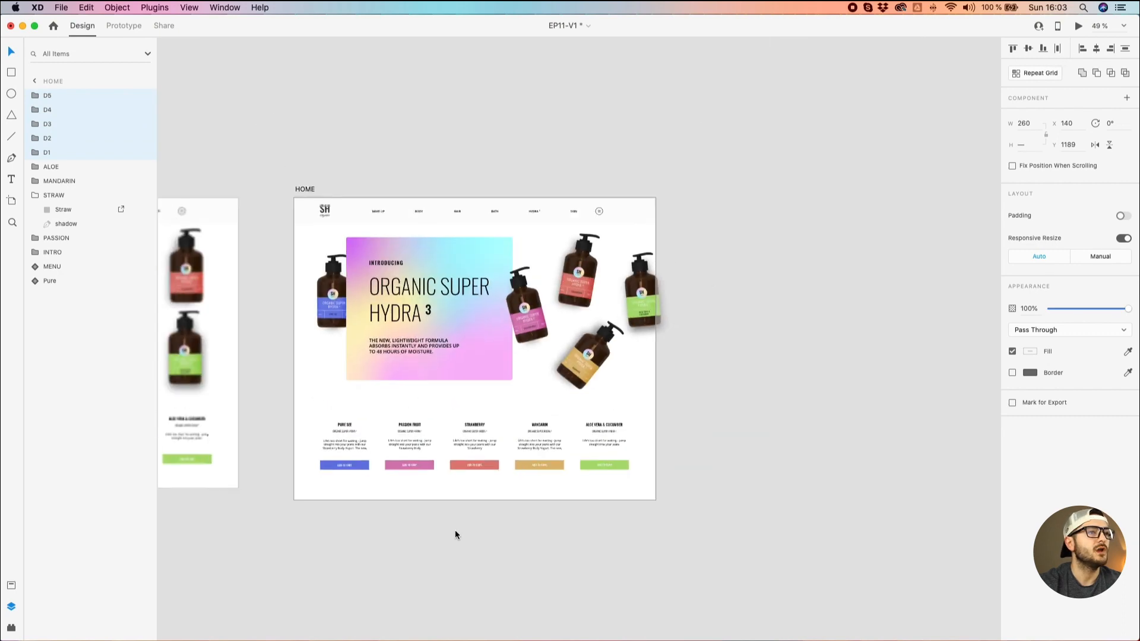
# Move the MENU component to the top of HOME's layer stack, above D5.
pyautogui.click(304, 193)
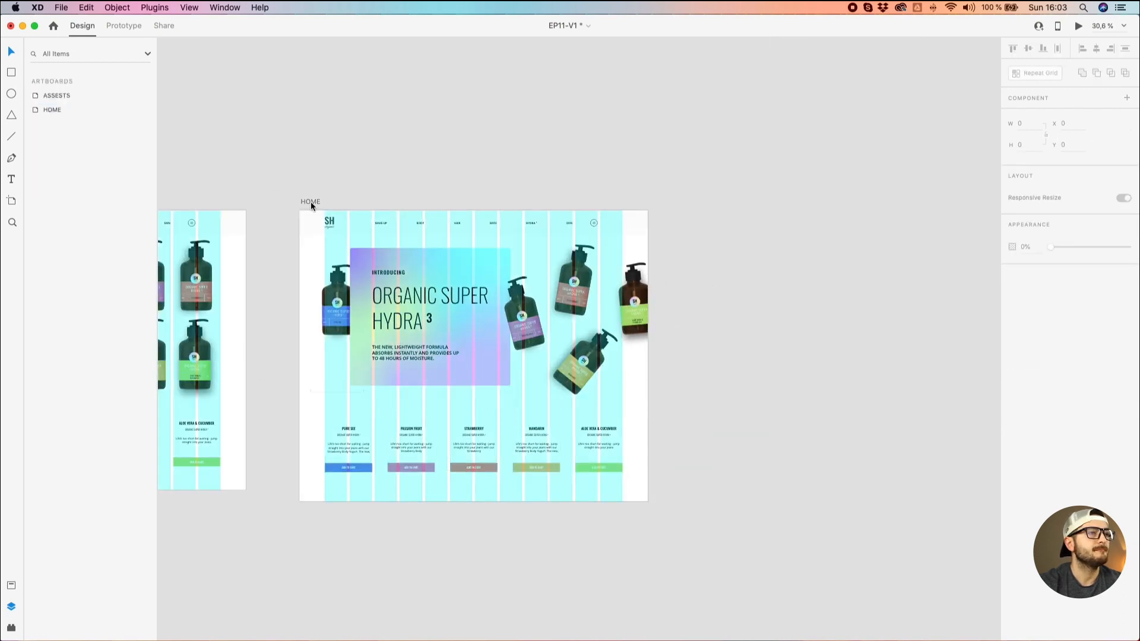
pyautogui.click(440, 282)
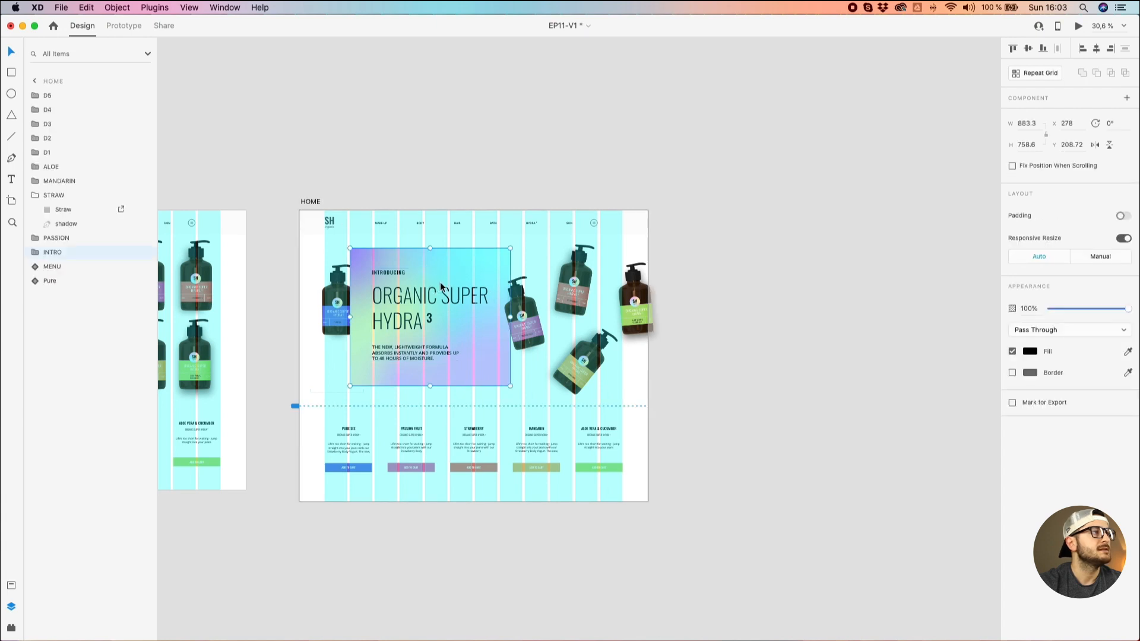
pyautogui.click(30, 267)
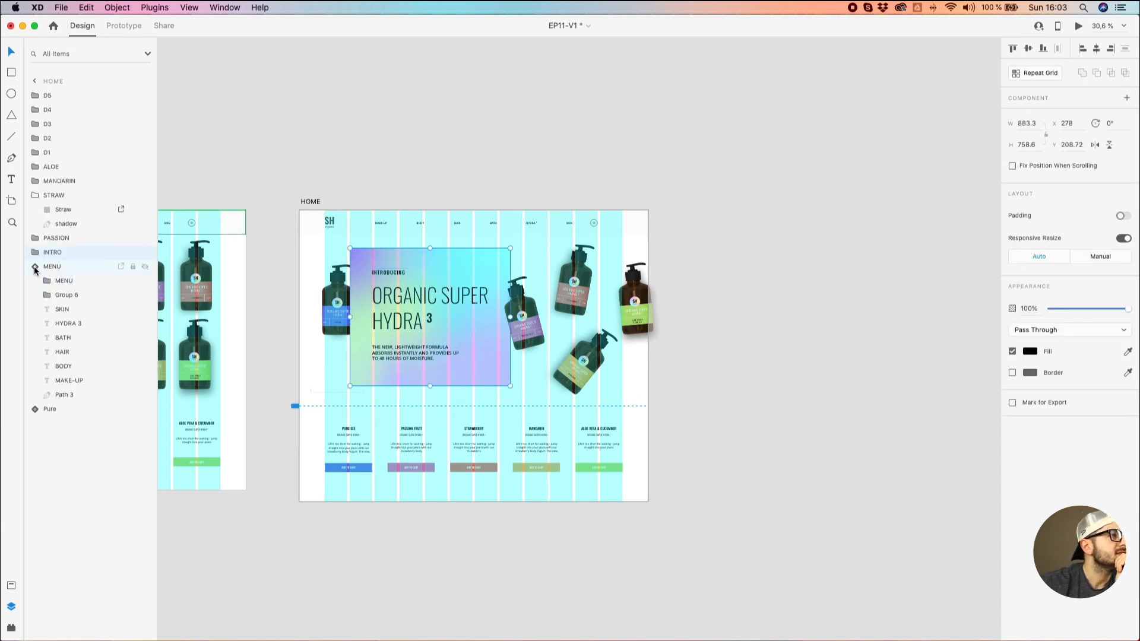
pyautogui.click(351, 219)
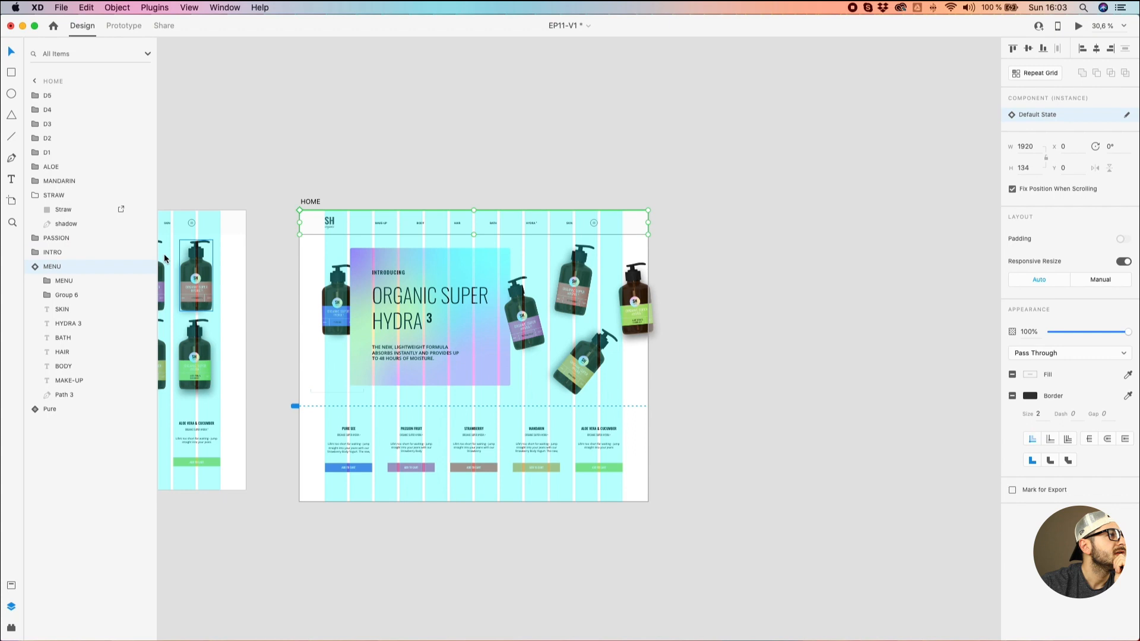
pyautogui.click(35, 268)
pyautogui.moveTo(35, 269); pyautogui.dragTo(49, 94)
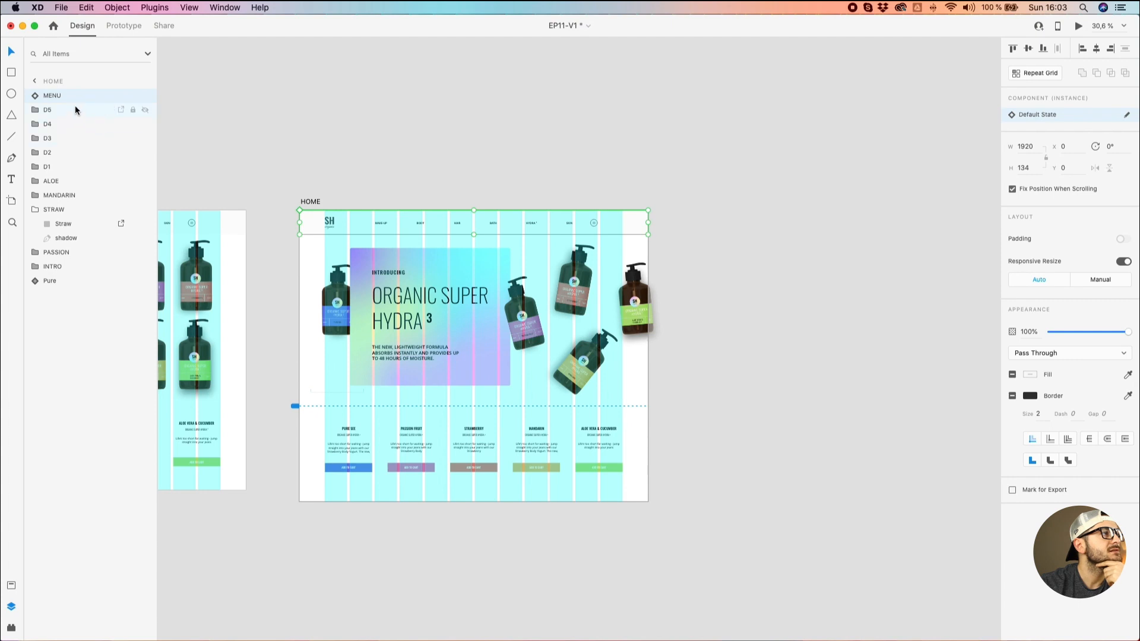
# Check which HOME layers correspond to the five description blocks and the Passion Fruit bottle.
pyautogui.click(50, 166)
pyautogui.click(57, 153)
pyautogui.click(62, 137)
pyautogui.click(63, 125)
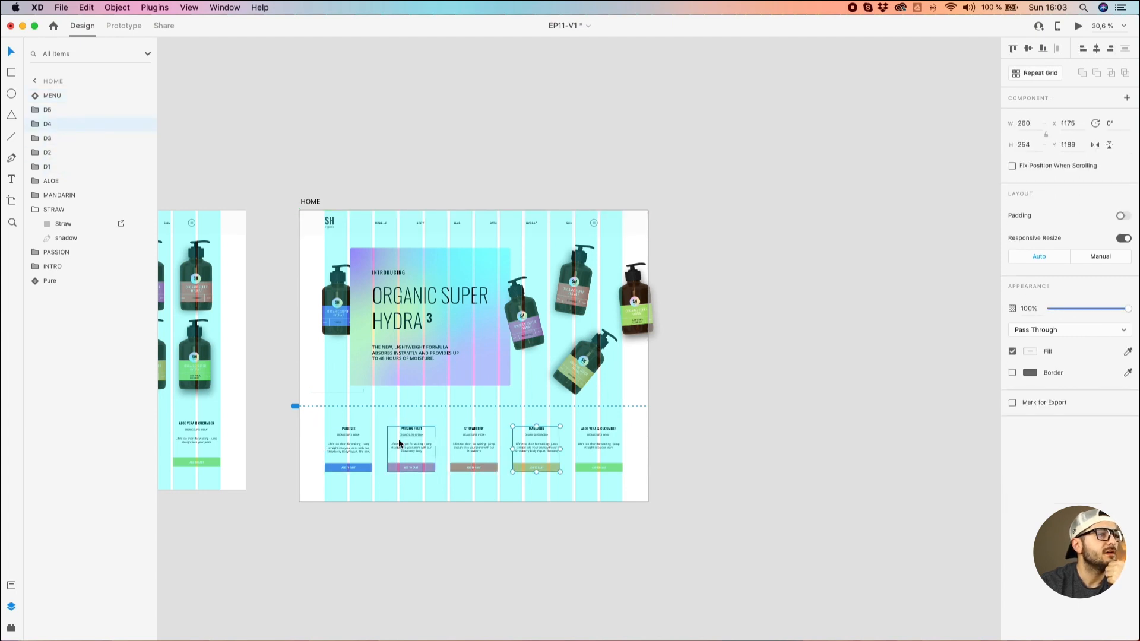
pyautogui.click(639, 438)
pyautogui.moveTo(638, 437); pyautogui.dragTo(327, 494)
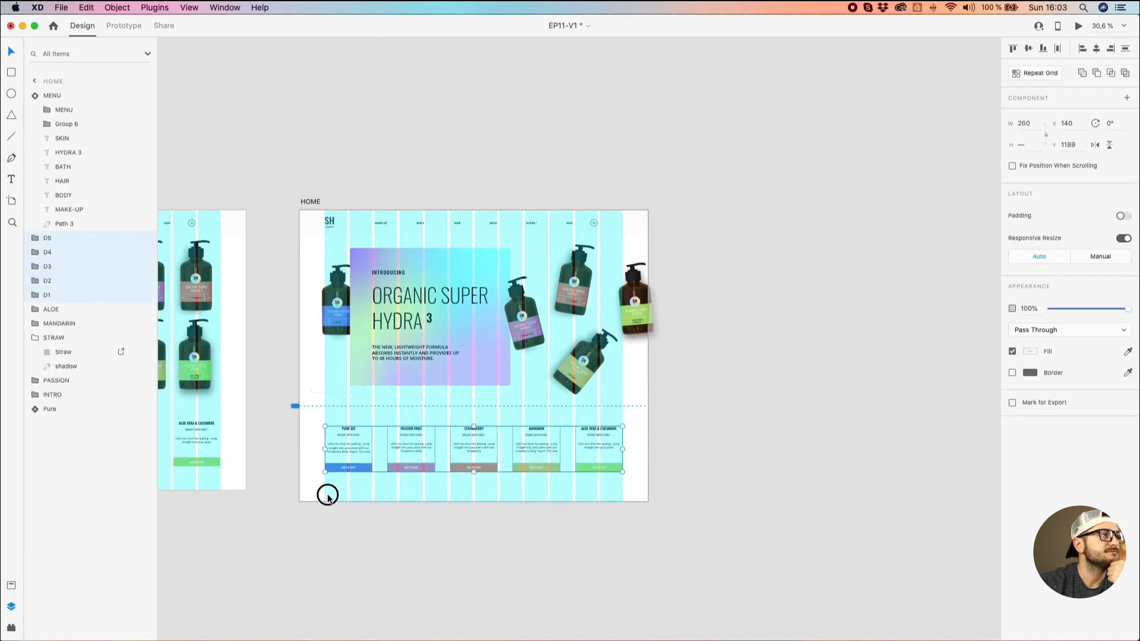
pyautogui.click(326, 493)
pyautogui.click(522, 315)
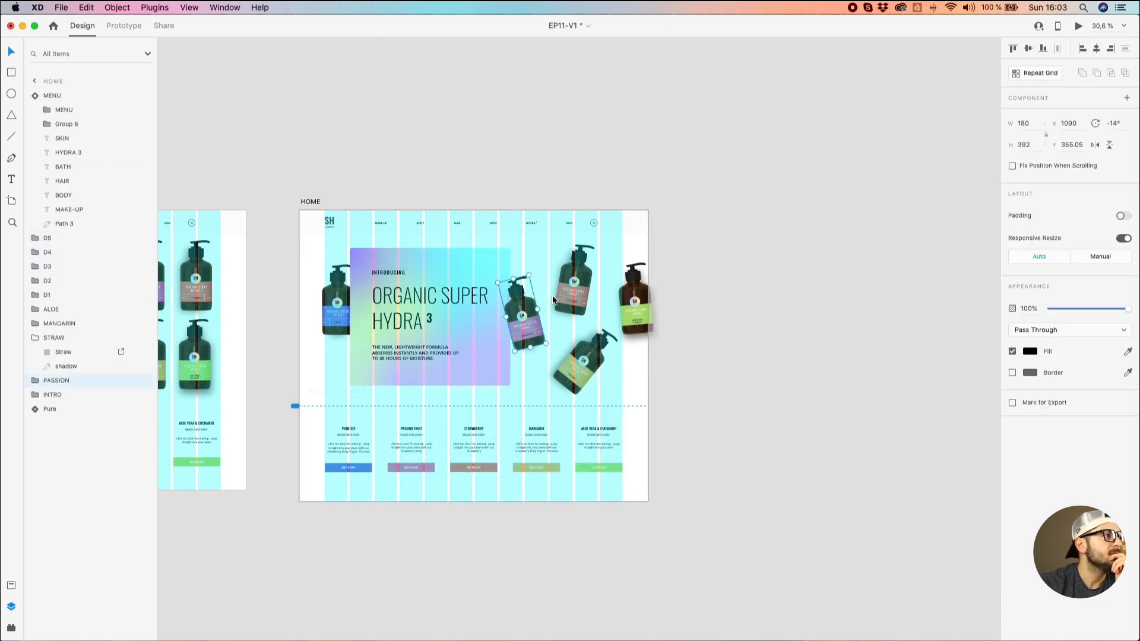
# Collapse the MENU and STRAW layers, and select the Pure bottle component on HOME.
pyautogui.click(35, 95)
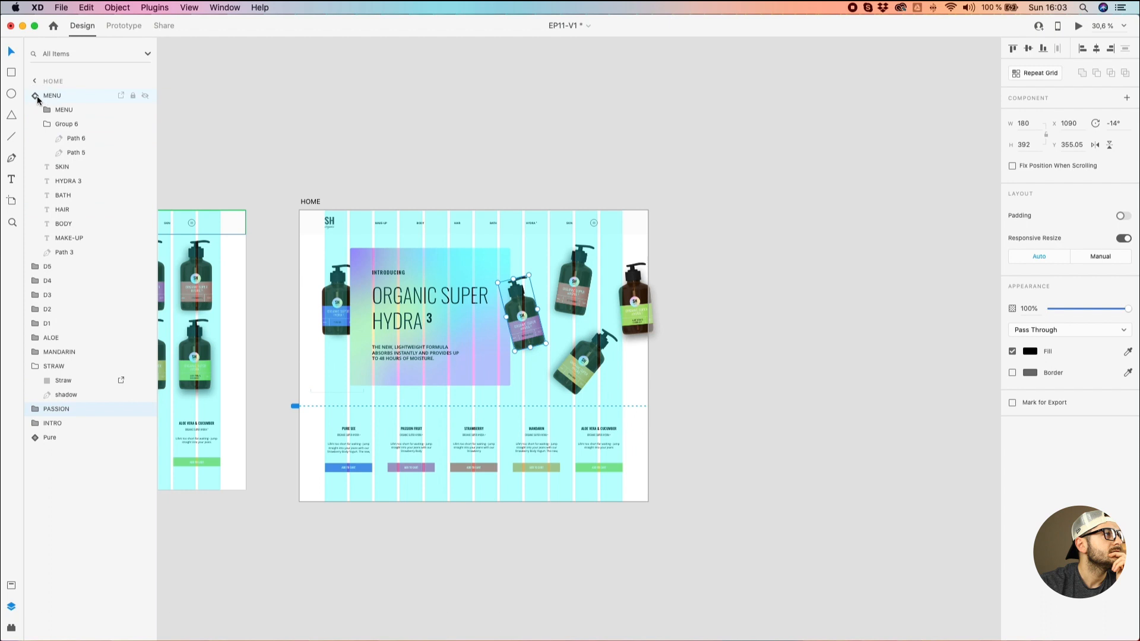
pyautogui.click(563, 286)
pyautogui.click(35, 209)
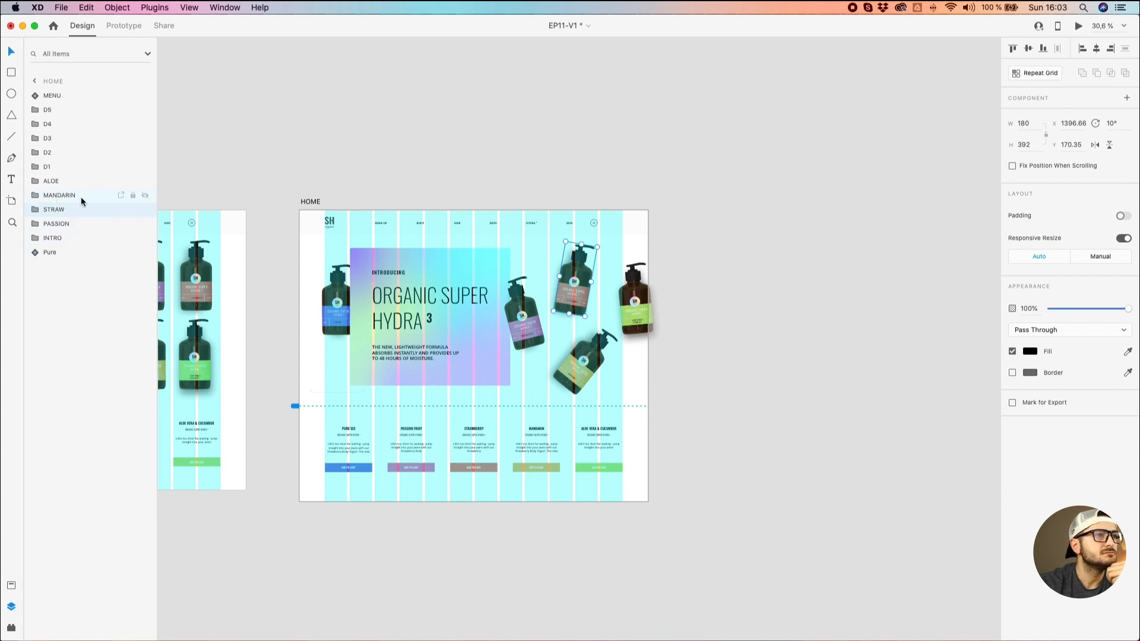
pyautogui.click(53, 252)
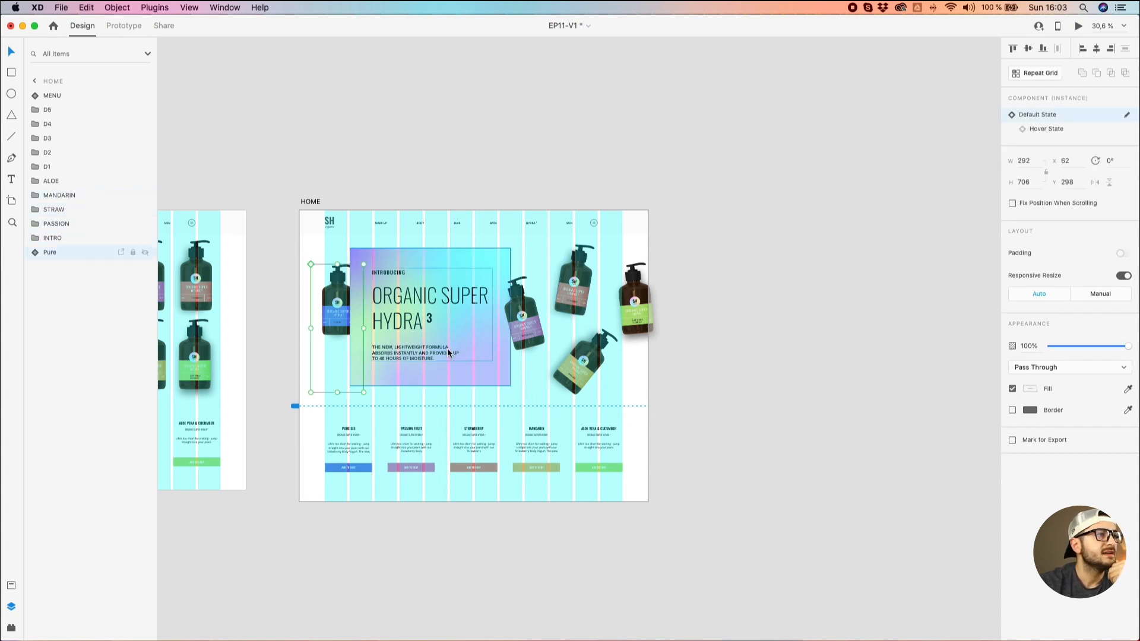
# Duplicate the HOME artboard and place the copy directly beside the original.
pyautogui.scroll(6, 297, 368)
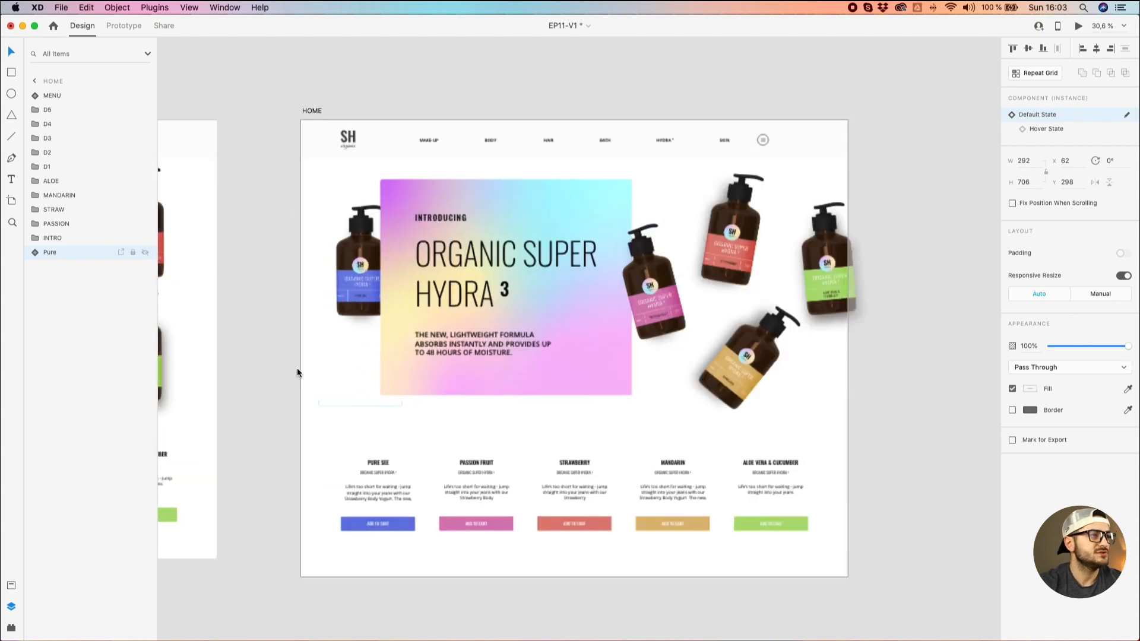
pyautogui.scroll(-5, 376, 294)
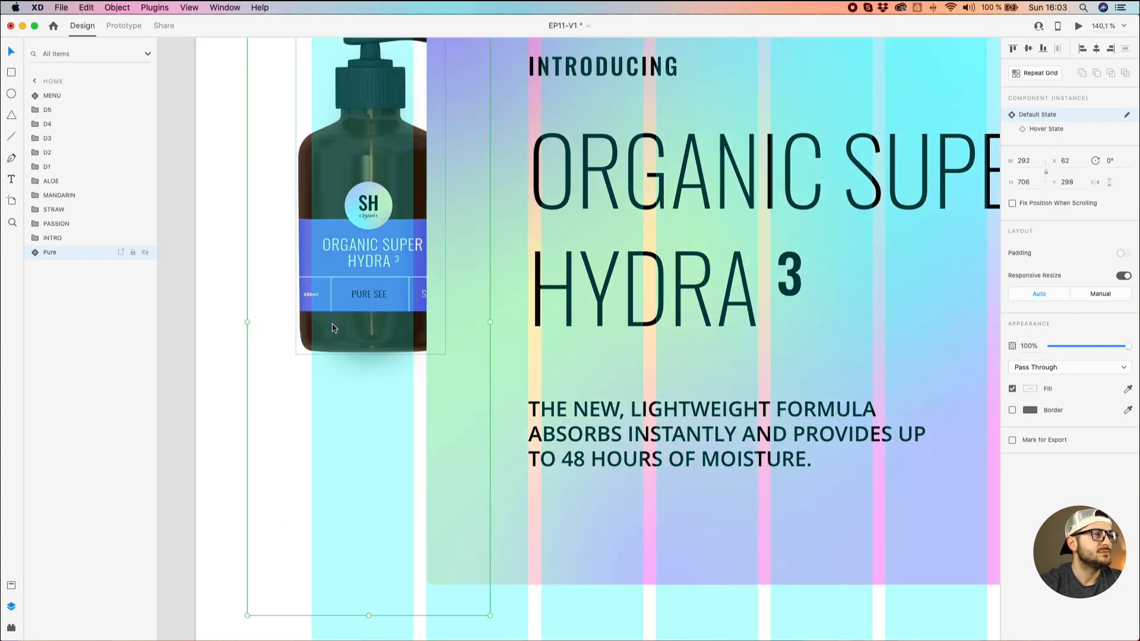
pyautogui.scroll(-2, 329, 325)
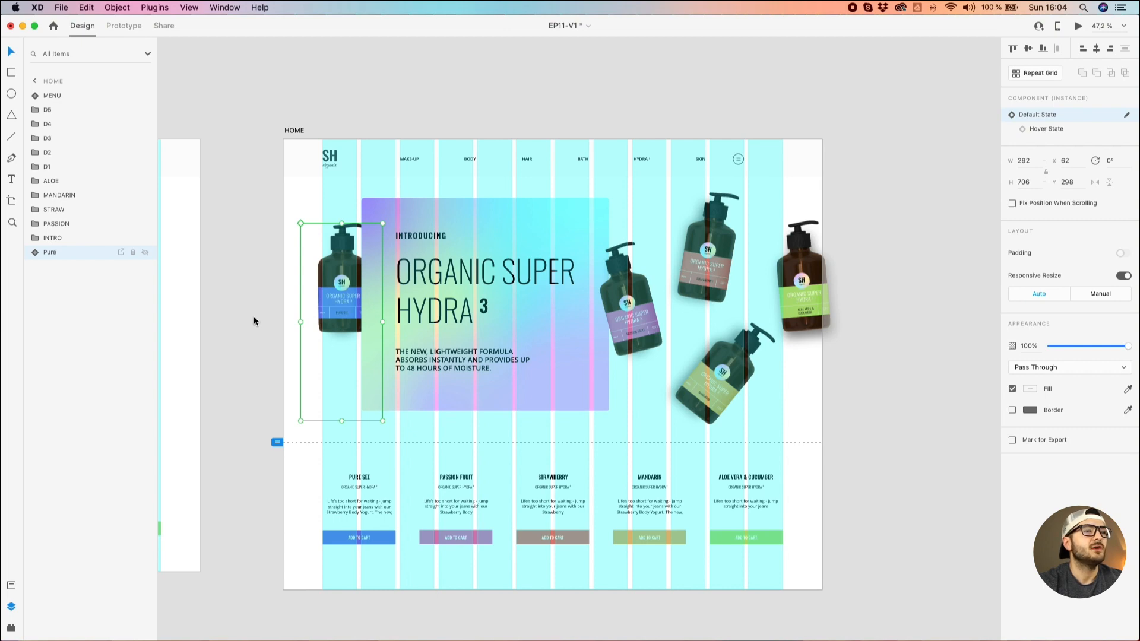
pyautogui.scroll(-2, 254, 321)
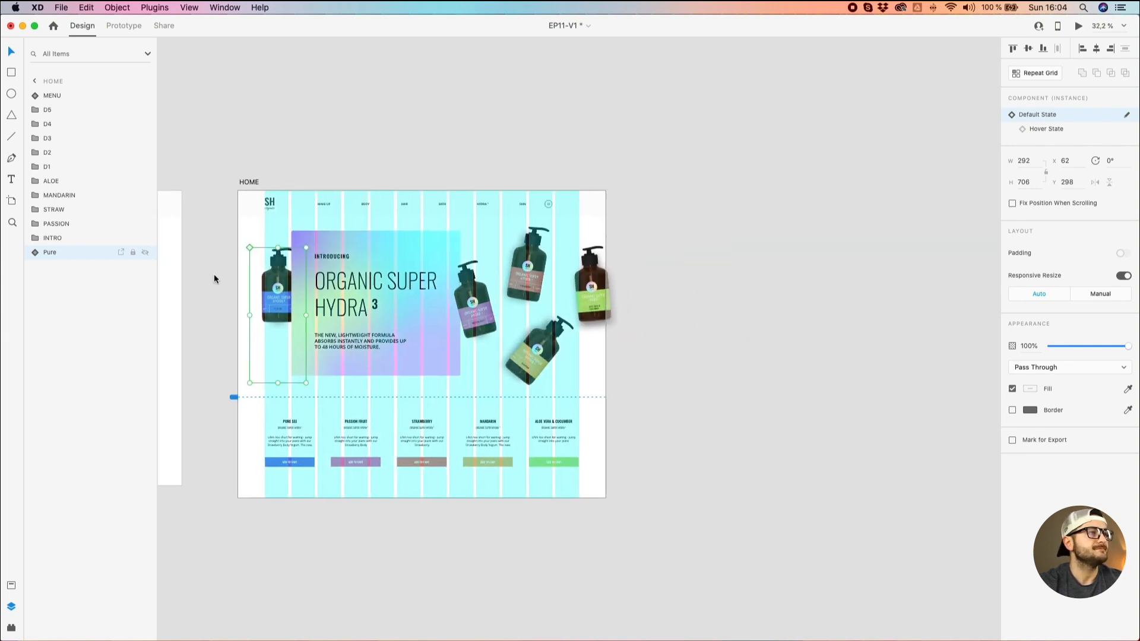
pyautogui.click(214, 284)
pyautogui.click(244, 182)
pyautogui.moveTo(244, 182); pyautogui.dragTo(650, 186)
# Rename the duplicated artboard as PRODUCTS.
pyautogui.doubleClick(650, 184)
pyautogui.write('Pro')
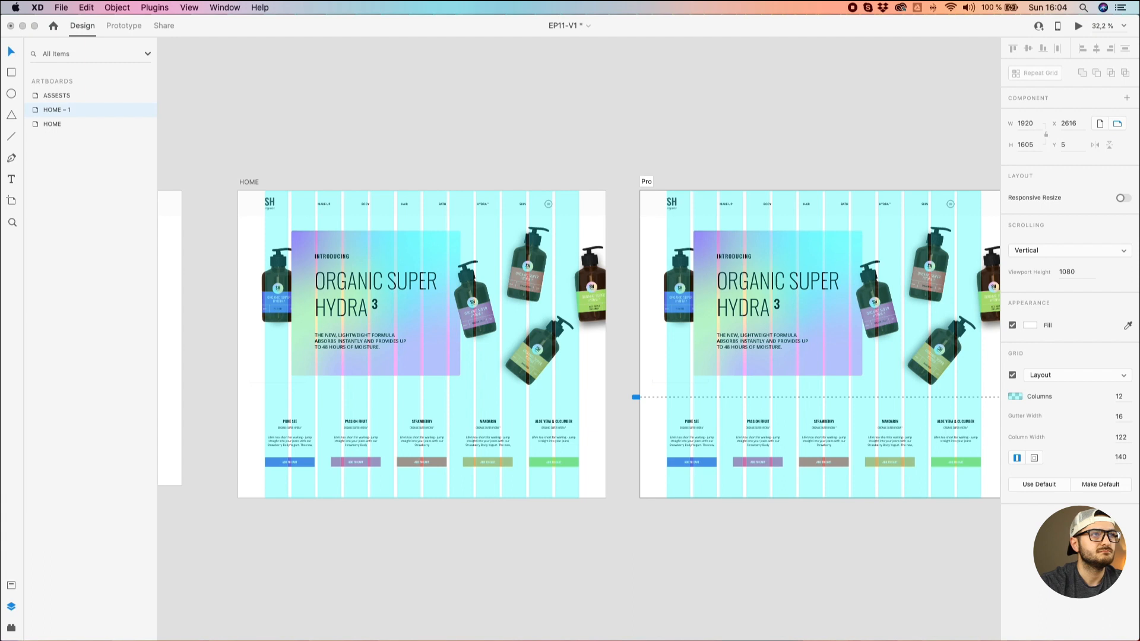
pyautogui.press('Return')
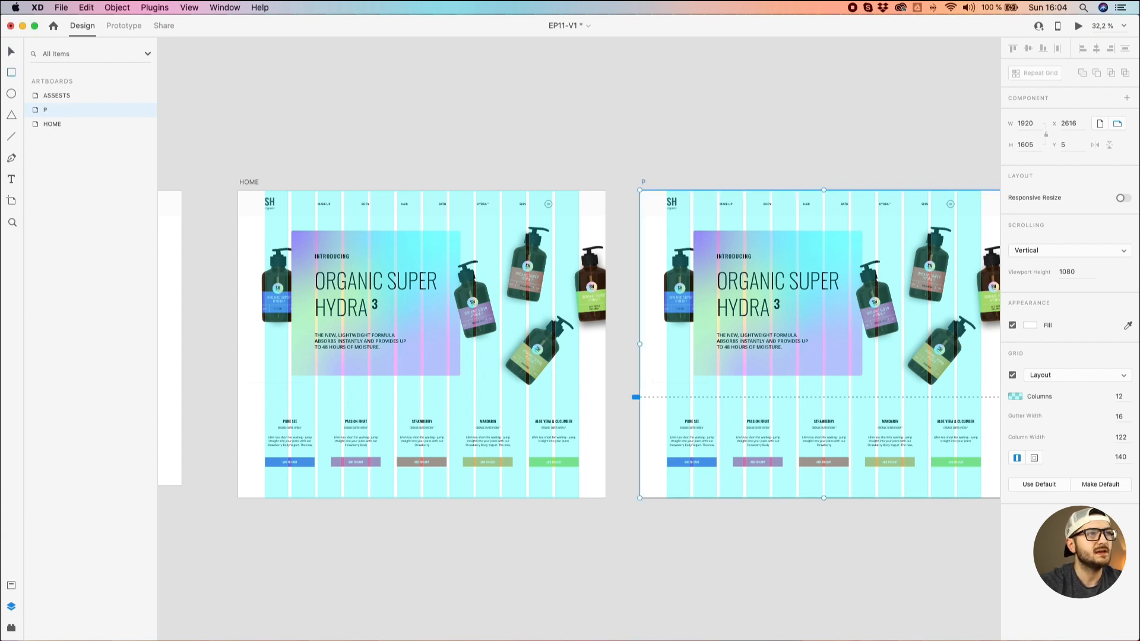
pyautogui.doubleClick(644, 183)
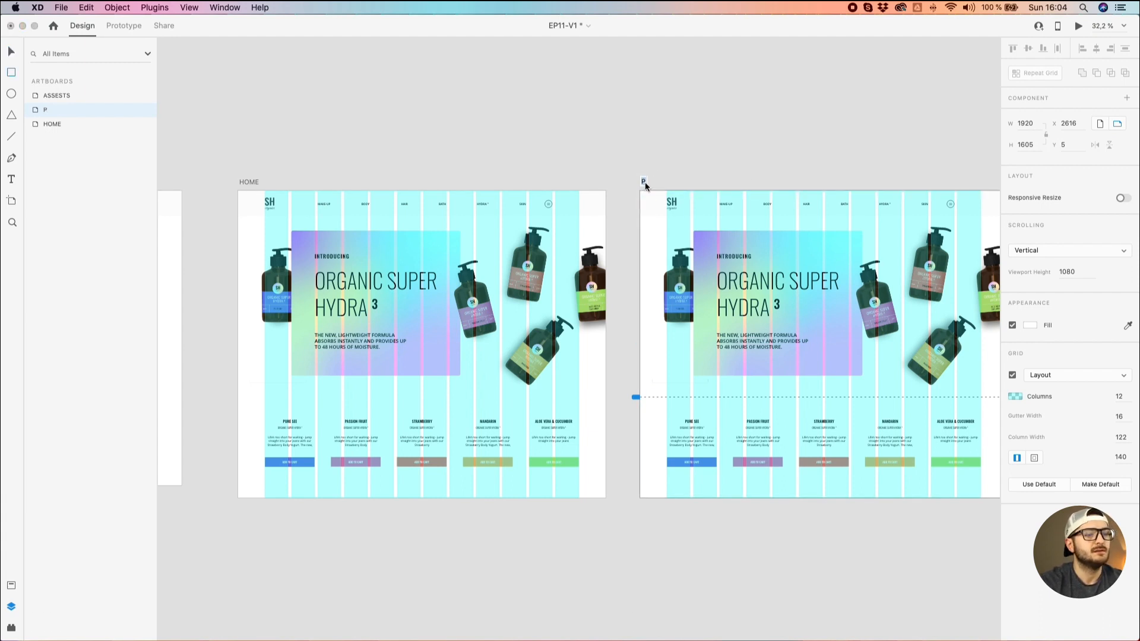
pyautogui.write('P')
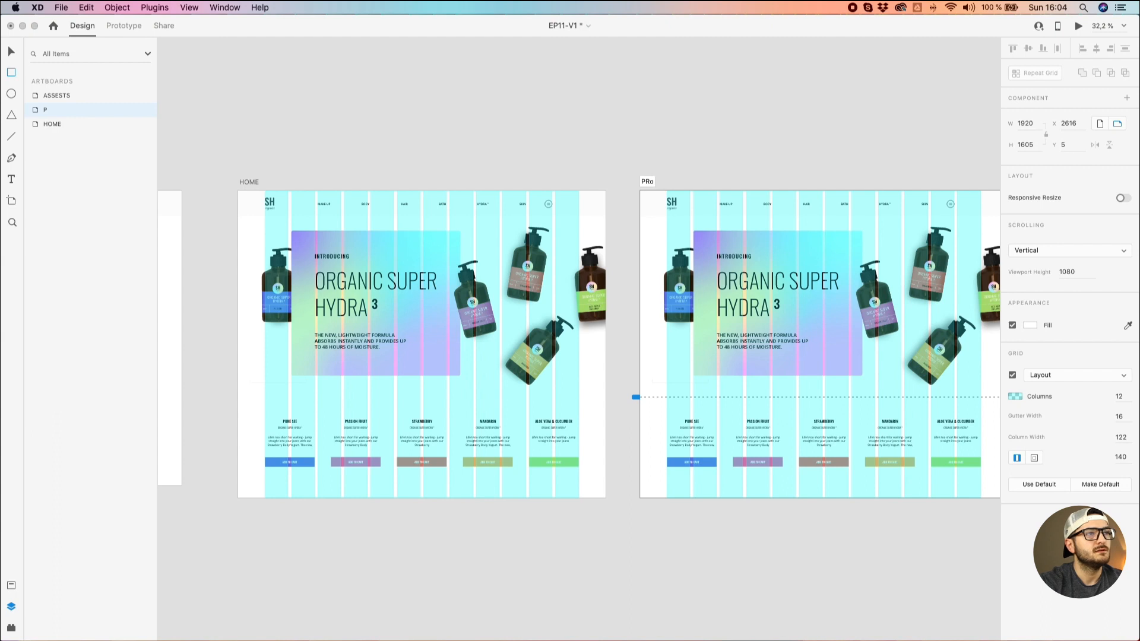
pyautogui.press('Return')
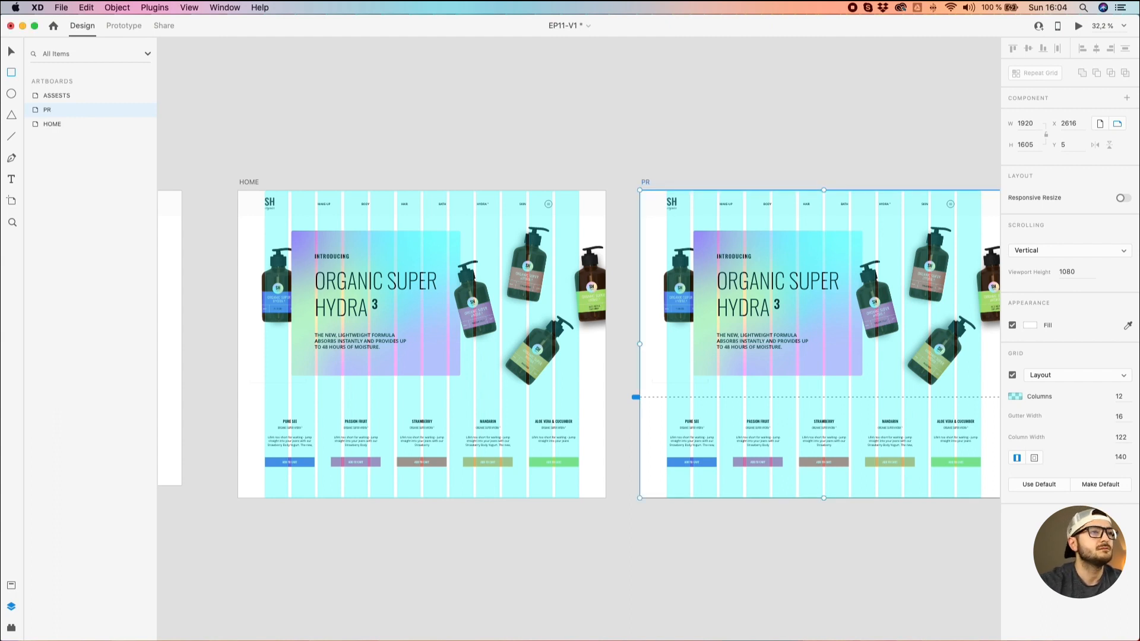
pyautogui.doubleClick(645, 182)
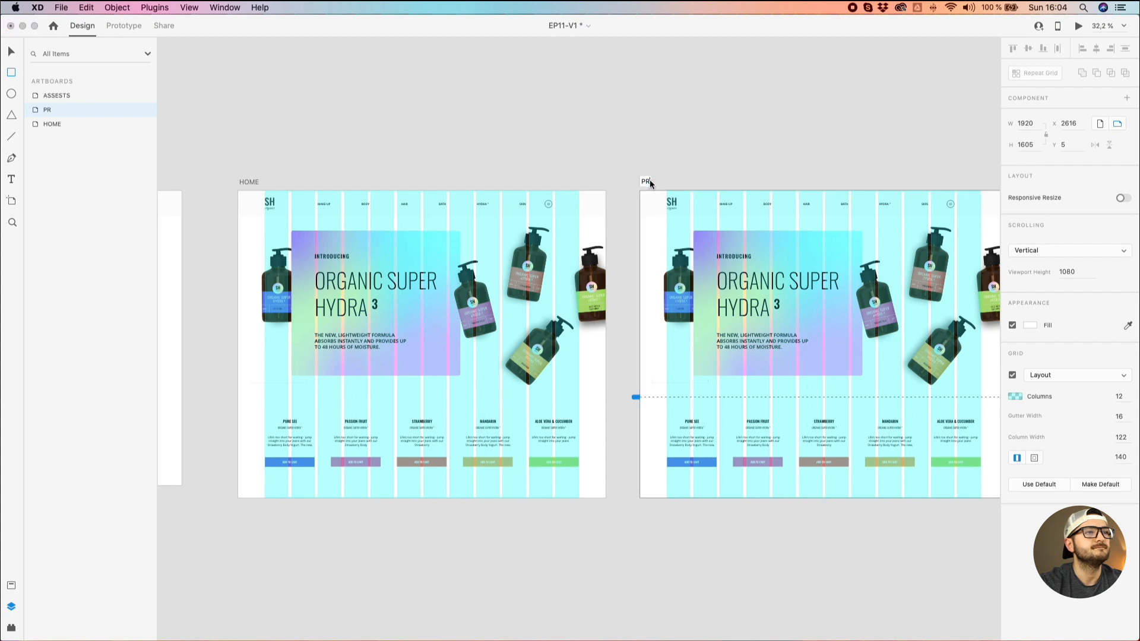
pyautogui.write('ODUCTS')
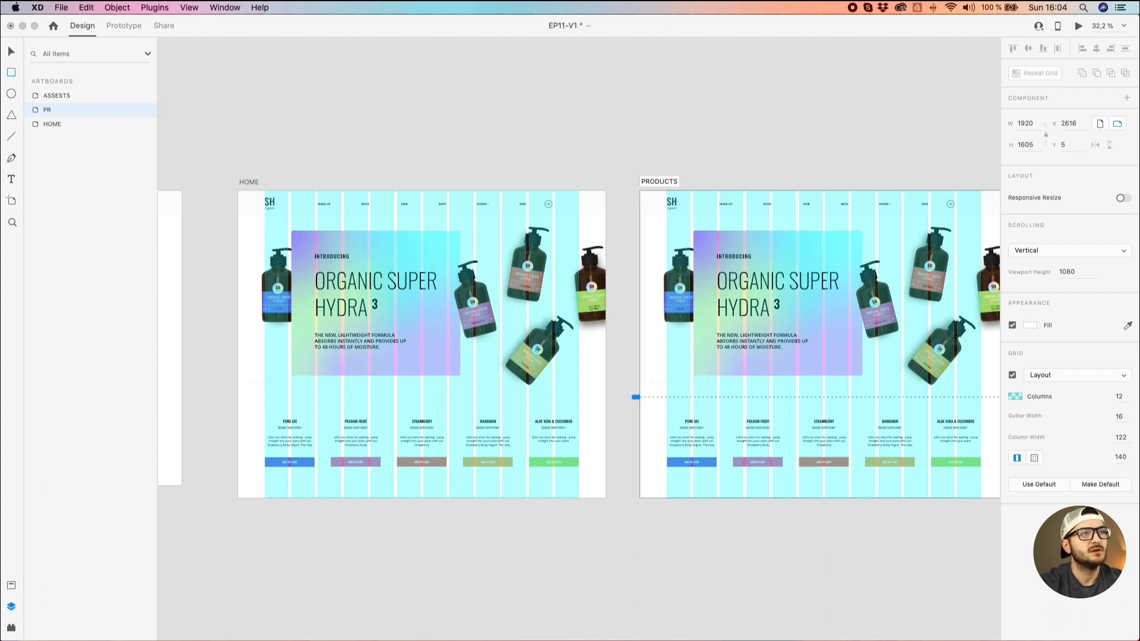
pyautogui.click(648, 154)
# Hide the layout grid on the PRODUCTS artboard.
pyautogui.moveTo(691, 166); pyautogui.dragTo(568, 144)
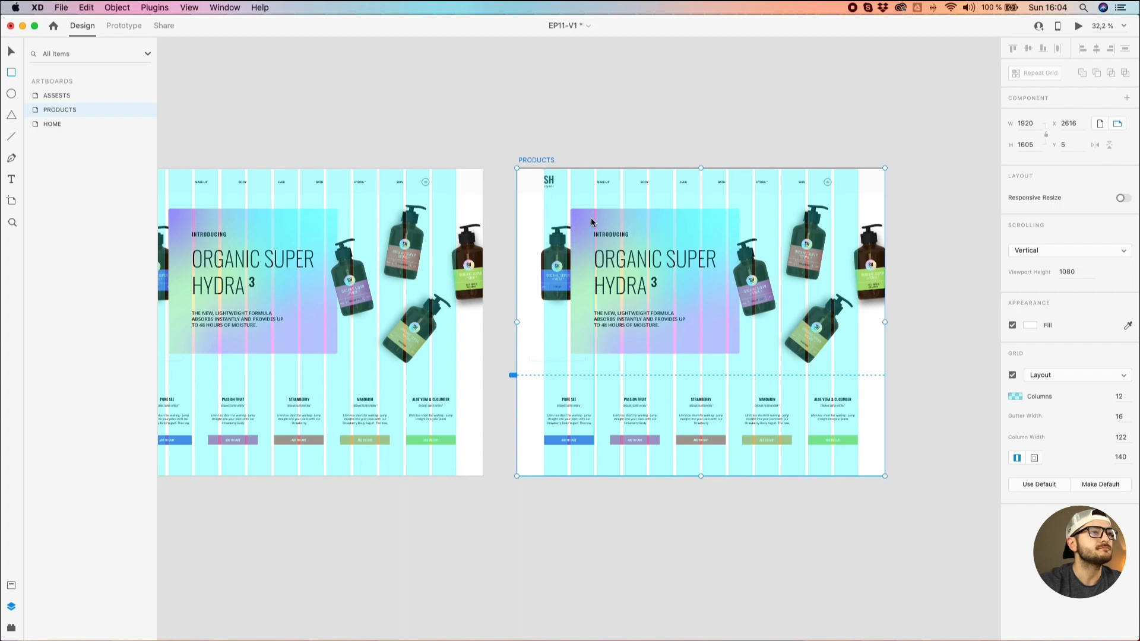
pyautogui.click(677, 230)
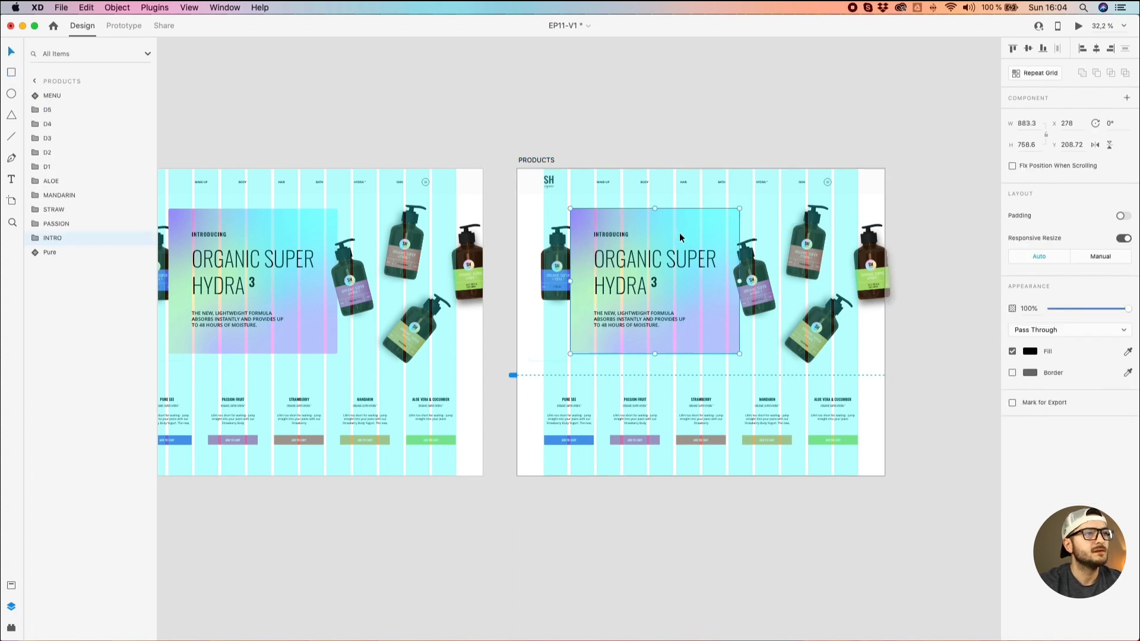
pyautogui.moveTo(679, 251); pyautogui.dragTo(579, 254)
pyautogui.click(425, 164)
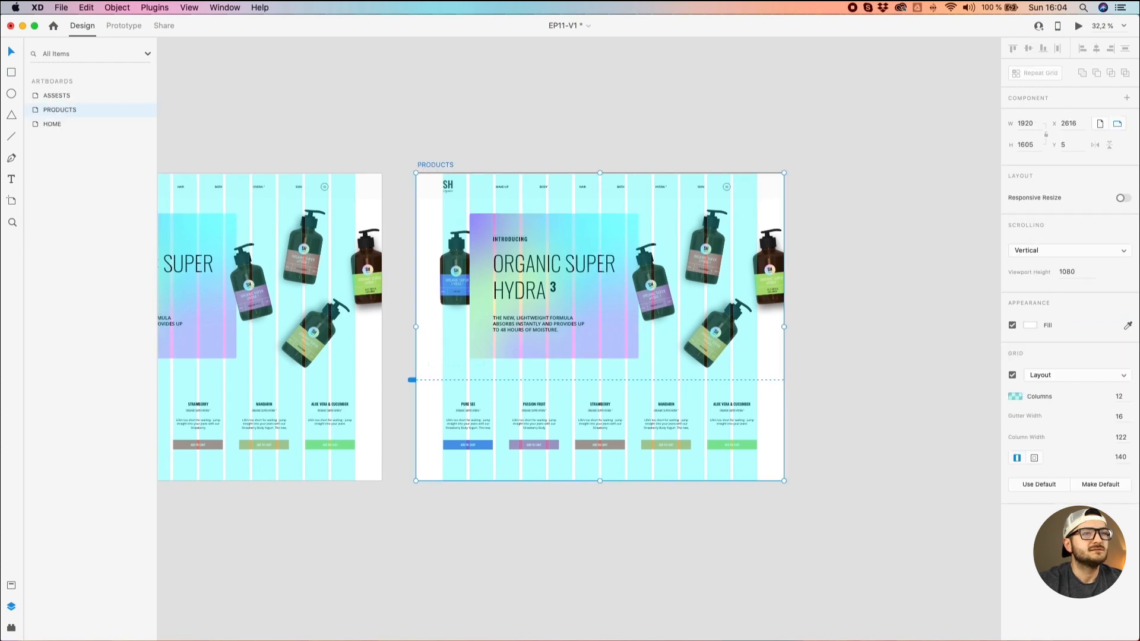
pyautogui.click(1012, 374)
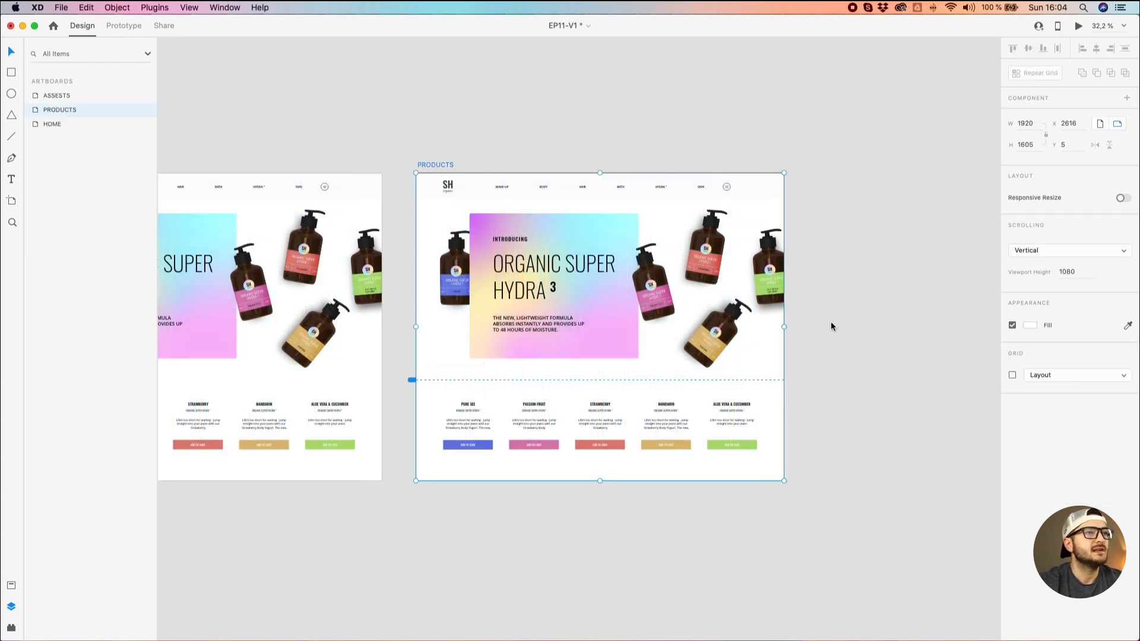
# Move the INTRO group straight up past the top of PRODUCTS, leaving only its lower edge overlapping the artboard behind the menu.
pyautogui.scroll(3, 807, 304)
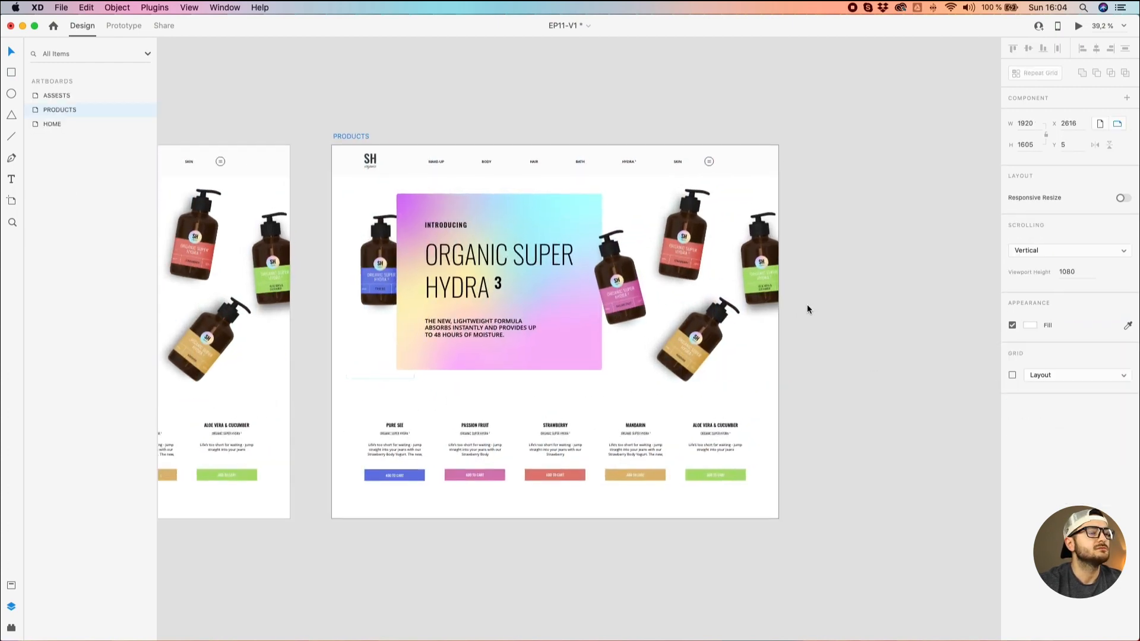
pyautogui.click(571, 342)
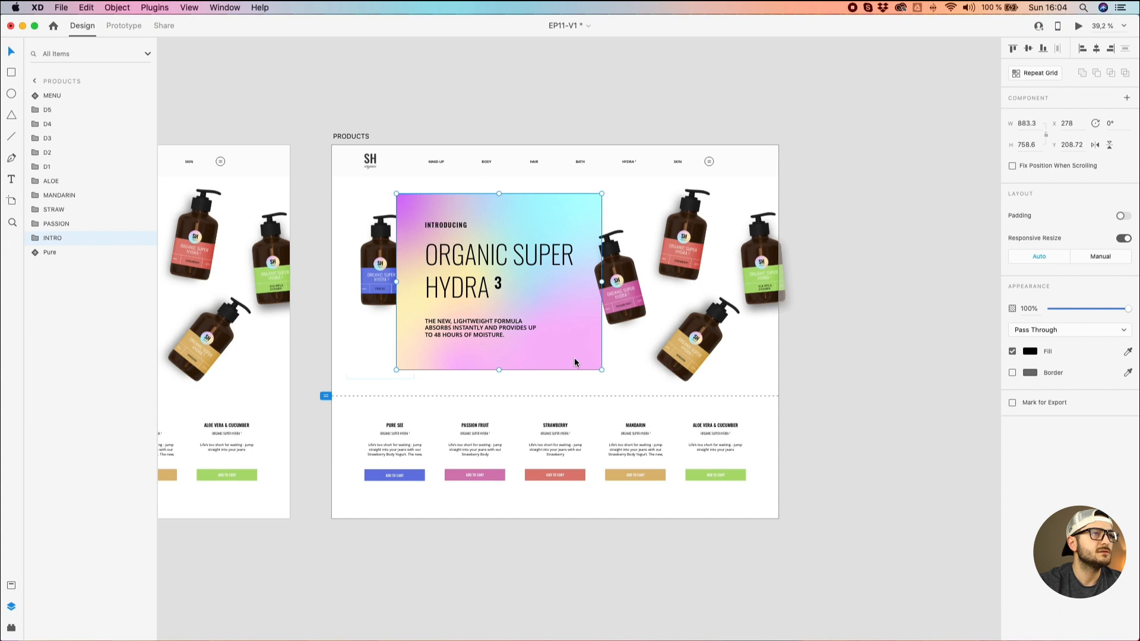
pyautogui.moveTo(574, 362); pyautogui.dragTo(570, 119)
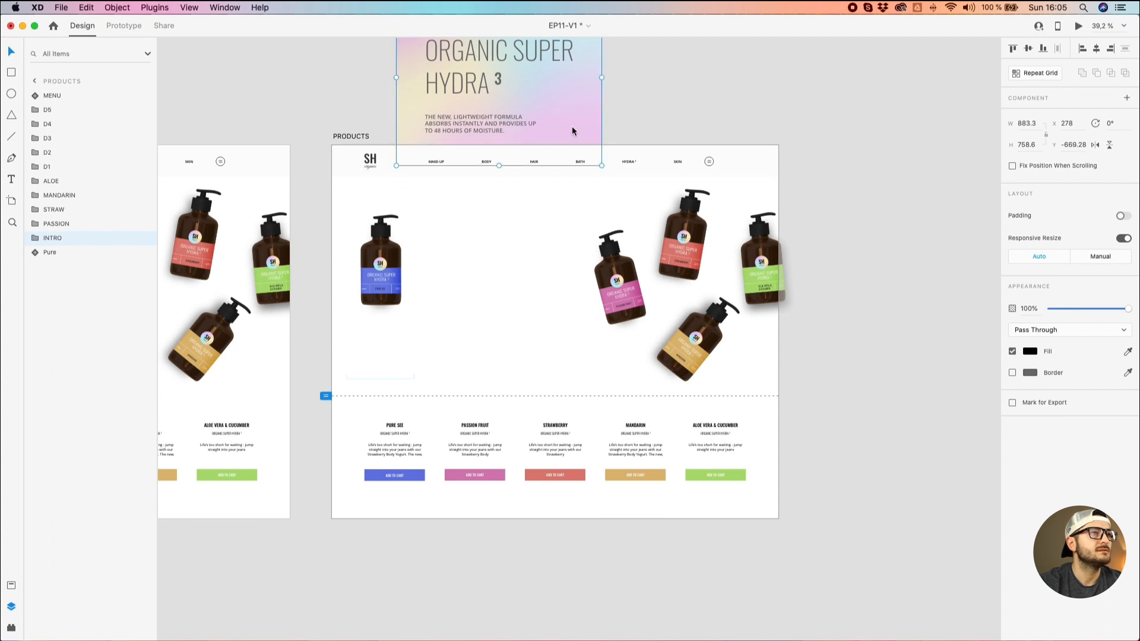
pyautogui.scroll(3, 497, 155)
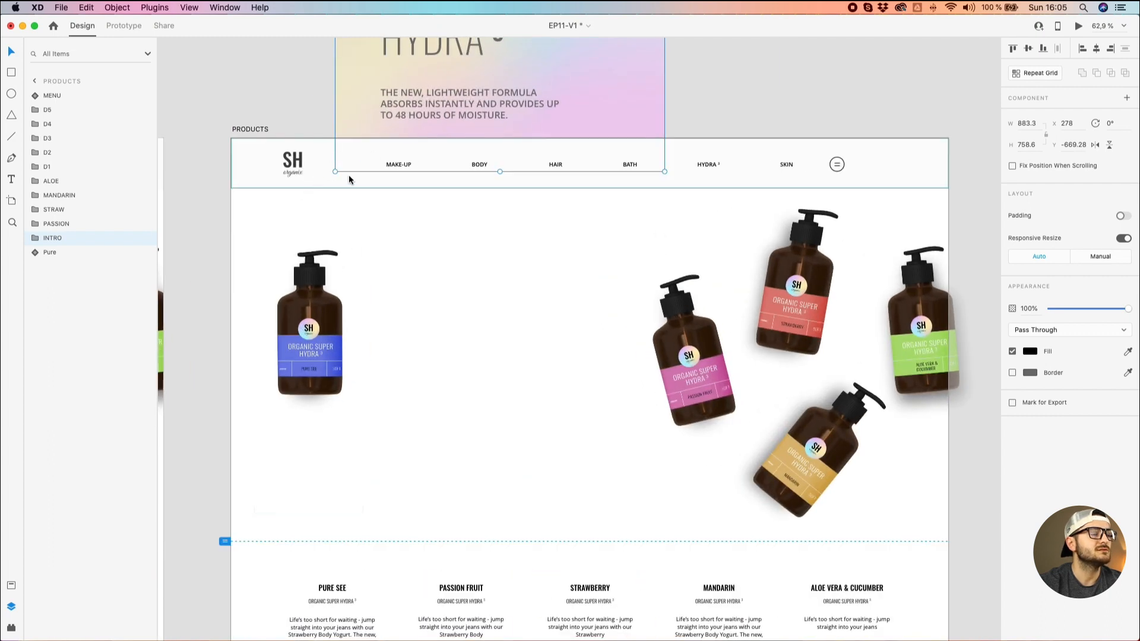
pyautogui.click(348, 187)
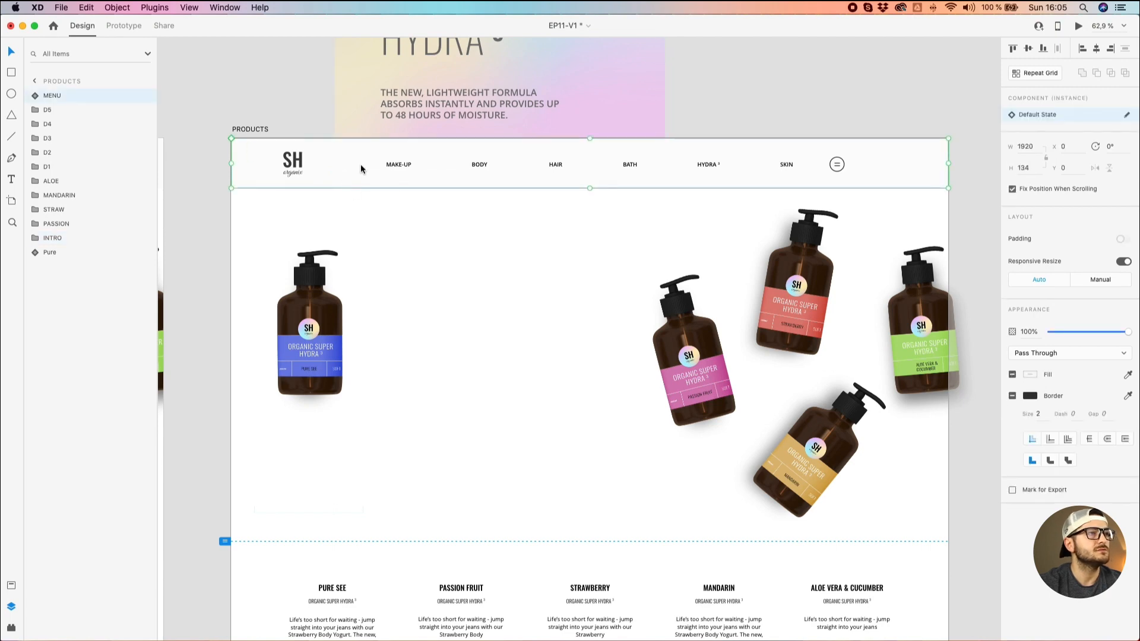
pyautogui.click(362, 102)
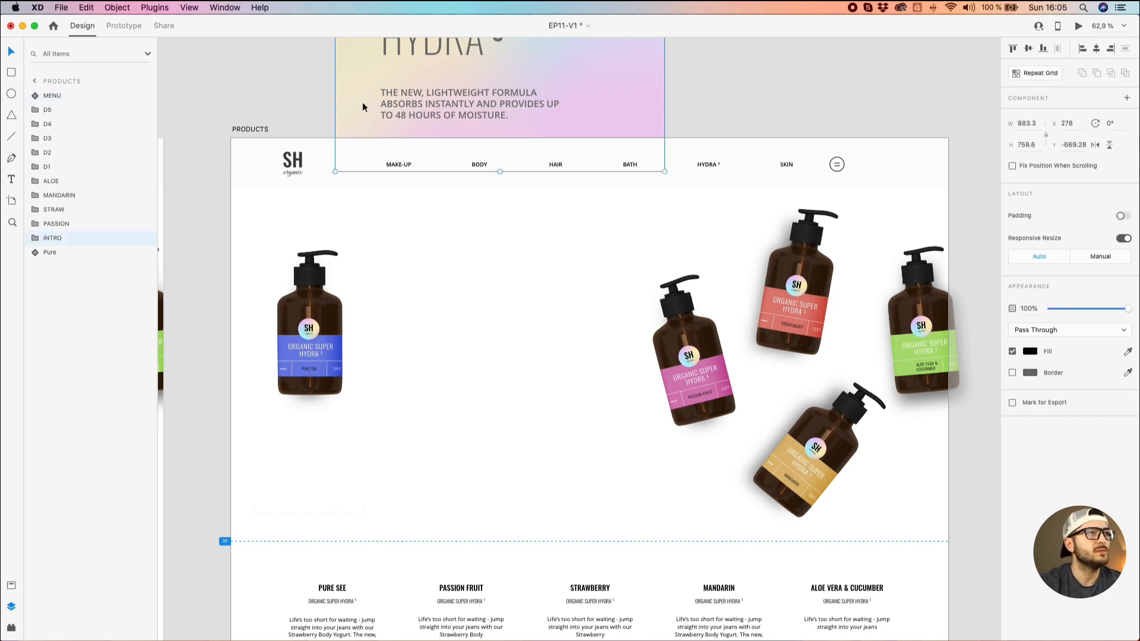
pyautogui.press('Delete')
pyautogui.scroll(-3, 436, 277)
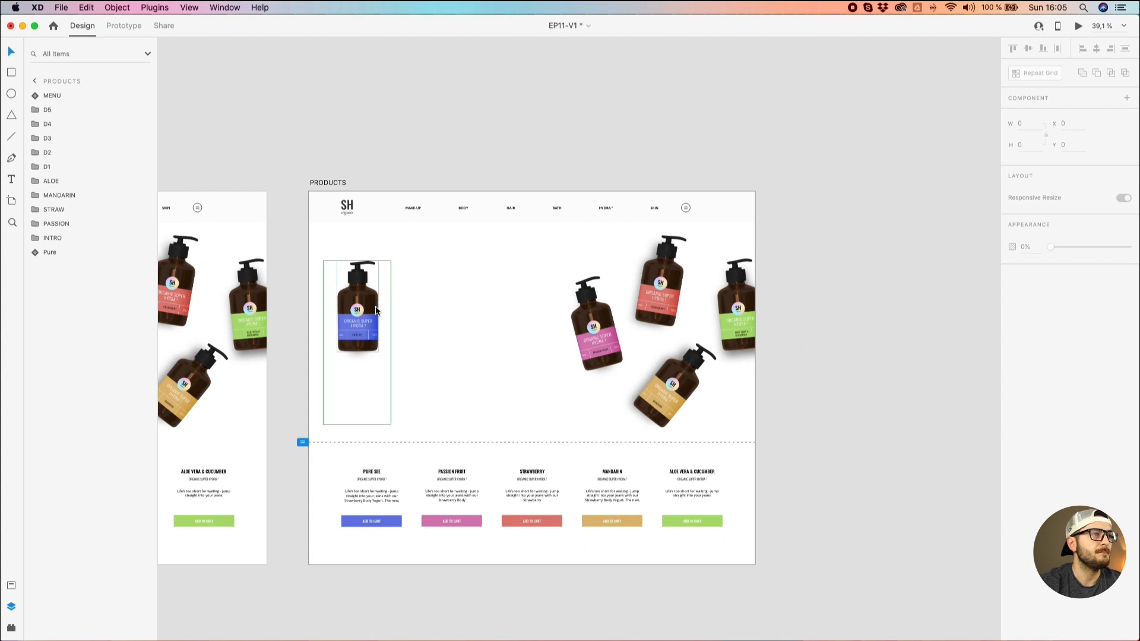
# Show the layout grid on PRODUCTS and move the Pure bottle to X 124, centred above the PURE SEE description.
pyautogui.click(337, 183)
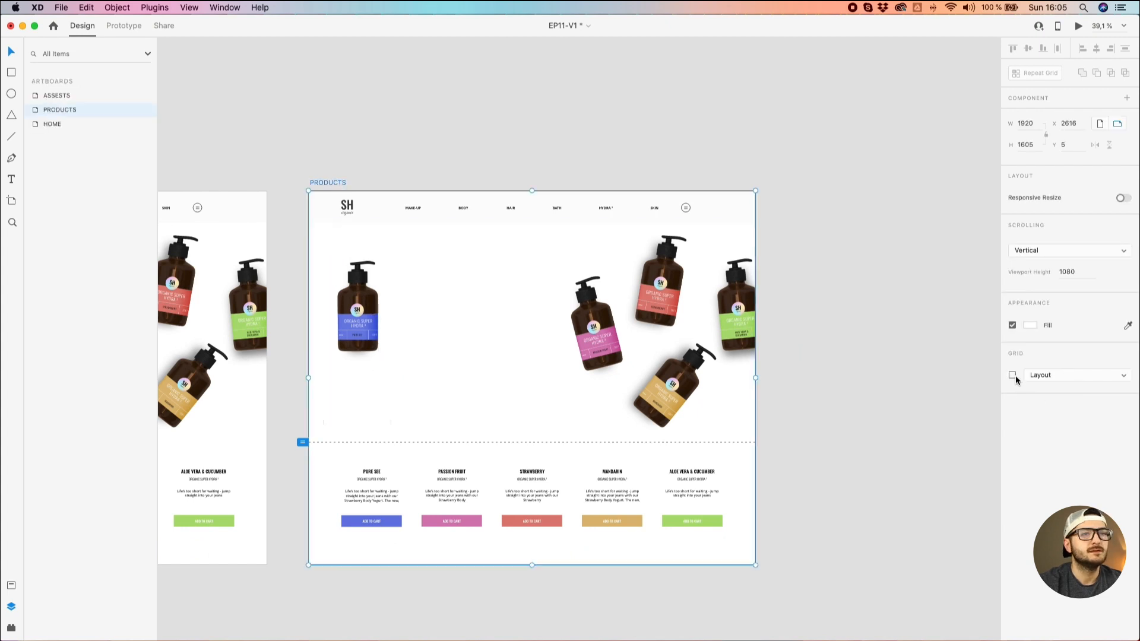
pyautogui.click(1013, 376)
pyautogui.scroll(2, 349, 387)
pyautogui.click(357, 328)
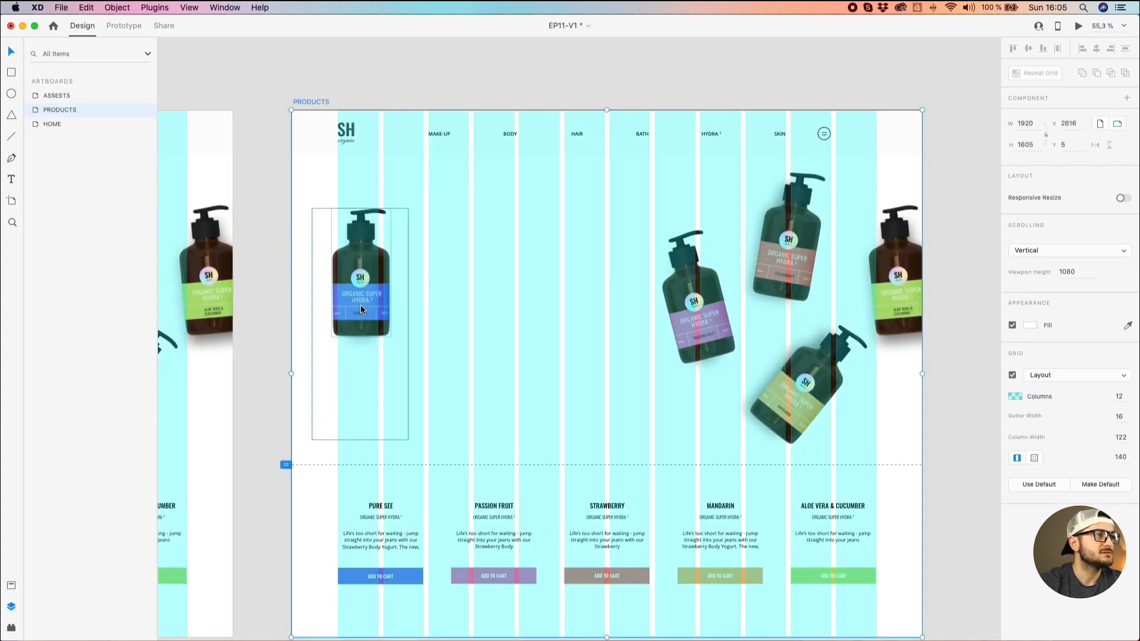
pyautogui.moveTo(347, 304); pyautogui.dragTo(369, 301)
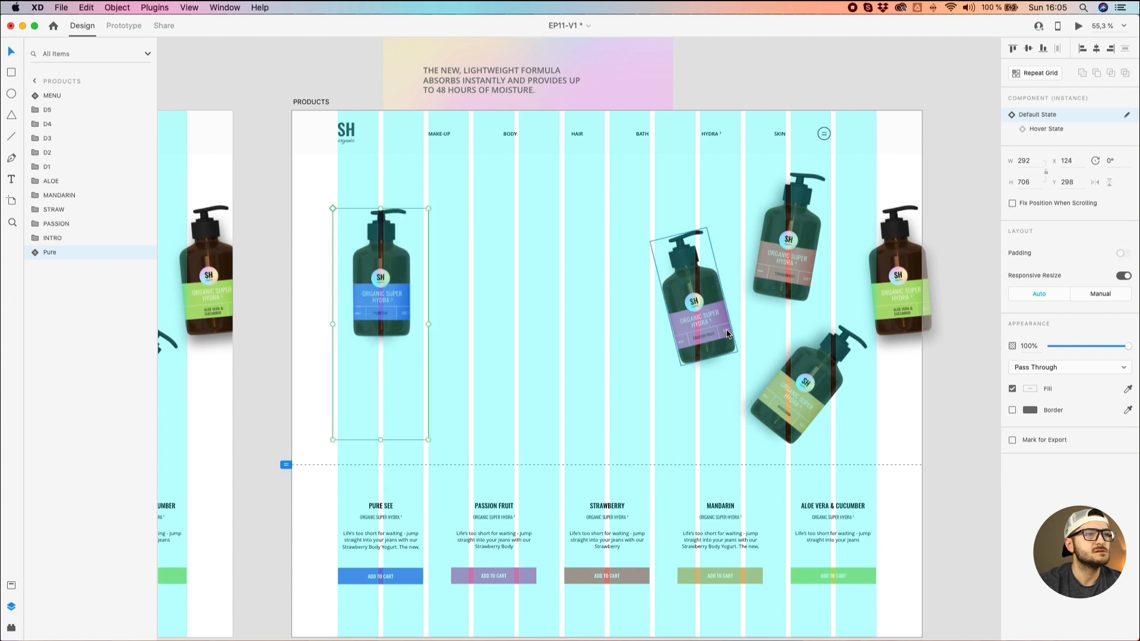
# Set the Passion Fruit bottle's rotation to 0° and place it beside the Pure bottle, above the PASSION FRUIT description.
pyautogui.moveTo(688, 333); pyautogui.dragTo(536, 333)
pyautogui.click(1113, 124)
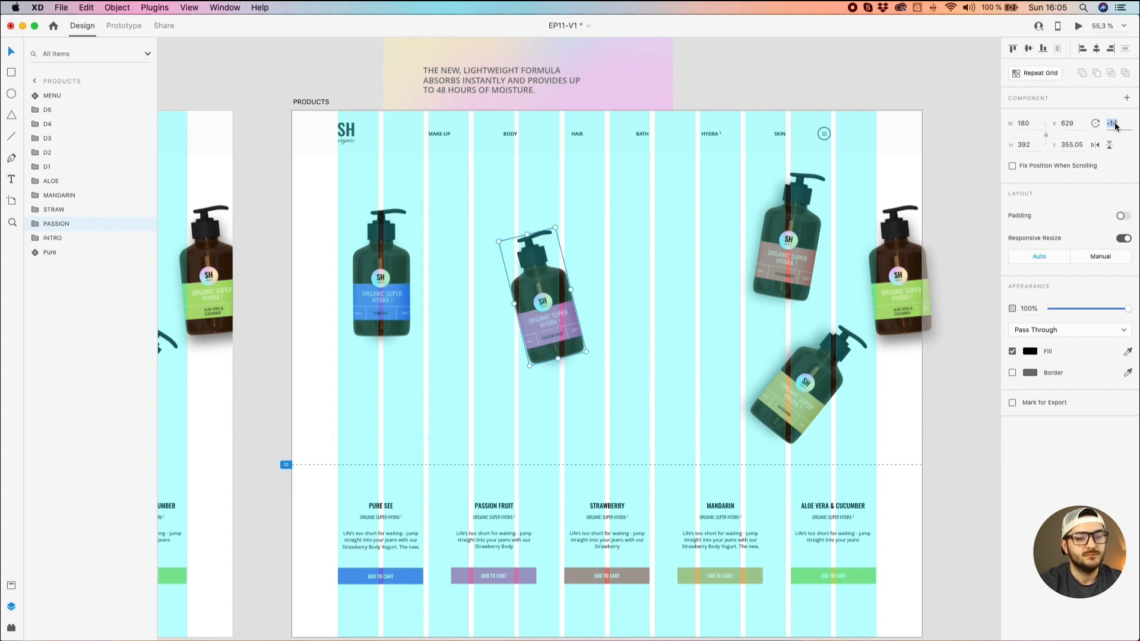
pyautogui.write('0')
pyautogui.press('Return')
pyautogui.moveTo(548, 311); pyautogui.dragTo(480, 283)
# Set the rotation of the Strawberry, Mandarin and Aloe bottles to 0°.
pyautogui.click(786, 249)
pyautogui.keyDown('shift'); pyautogui.click(801, 386); pyautogui.keyUp('shift')
pyautogui.keyDown('shift'); pyautogui.click(900, 273); pyautogui.keyUp('shift')
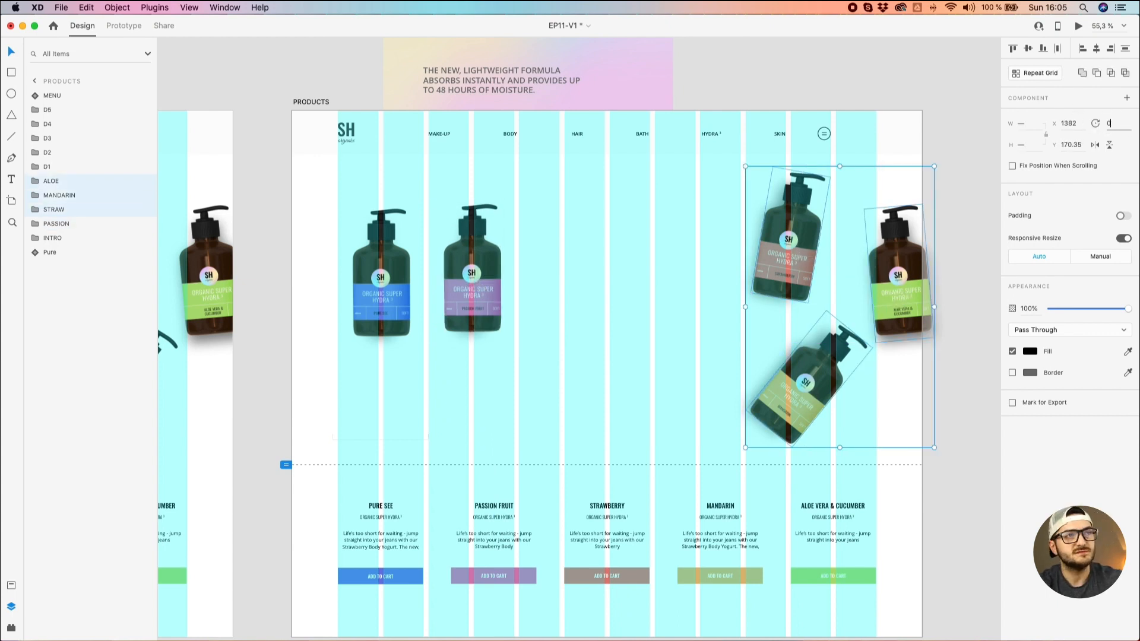
pyautogui.press('Return')
pyautogui.press('Escape')
# Place the Strawberry, Mandarin and Aloe bottles in a row, each above its matching description.
pyautogui.moveTo(764, 247); pyautogui.dragTo(594, 303)
pyautogui.moveTo(814, 396); pyautogui.dragTo(722, 285)
pyautogui.click(903, 289)
pyautogui.moveTo(903, 289); pyautogui.dragTo(837, 284)
# Align the top edges of all five bottles on PRODUCTS and move them up together to Y 264.
pyautogui.keyDown('shift'); pyautogui.click(733, 282); pyautogui.keyUp('shift')
pyautogui.keyDown('shift'); pyautogui.click(614, 287); pyautogui.keyUp('shift')
pyautogui.keyDown('shift'); pyautogui.click(472, 279); pyautogui.keyUp('shift')
pyautogui.keyDown('shift'); pyautogui.click(385, 269); pyautogui.keyUp('shift')
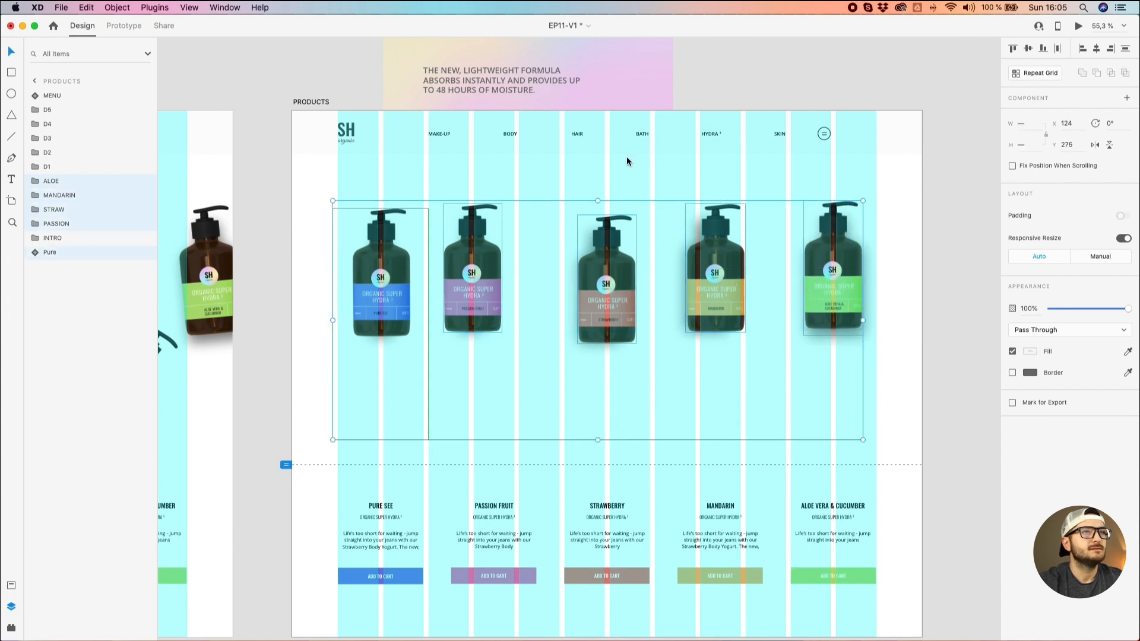
pyautogui.click(1012, 49)
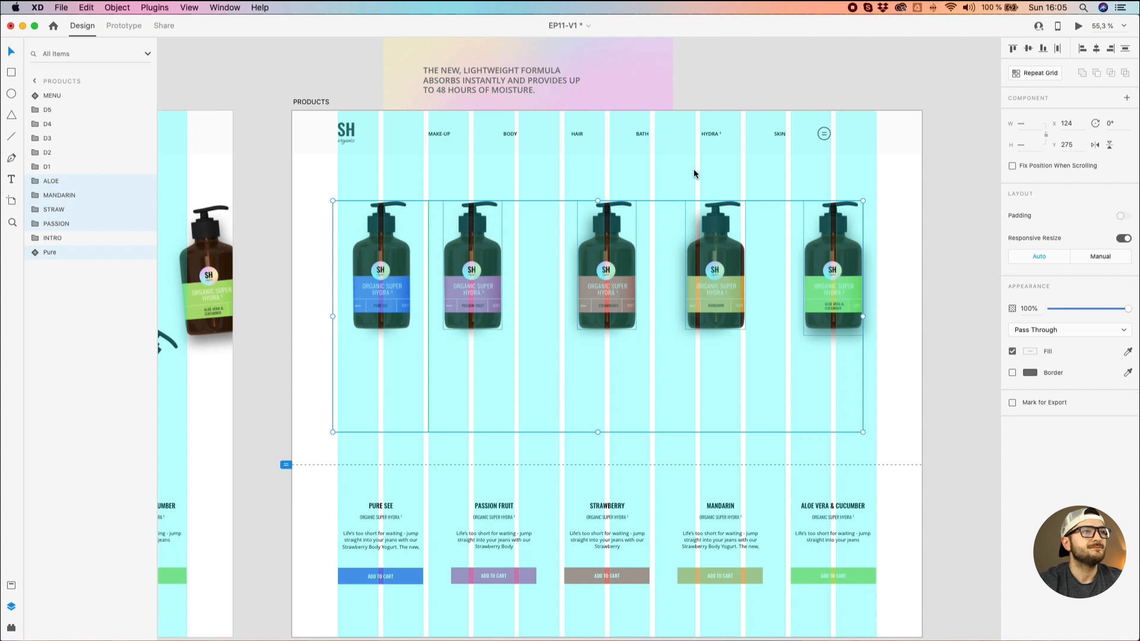
pyautogui.press('alt')
pyautogui.press('Up')
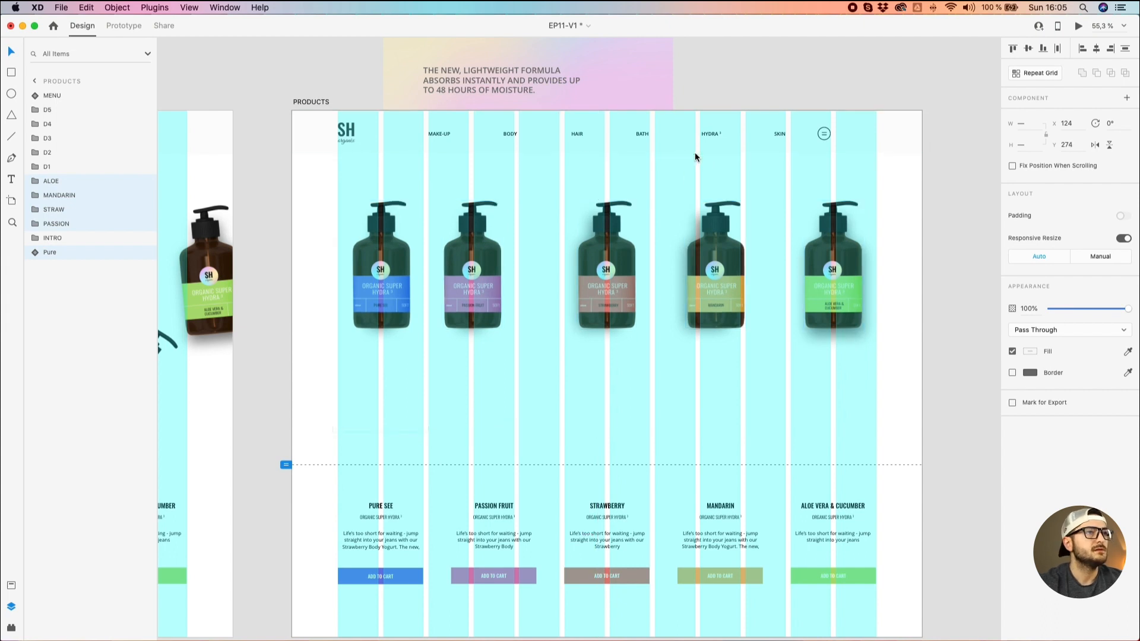
pyautogui.hotkey('shift', 'Up')
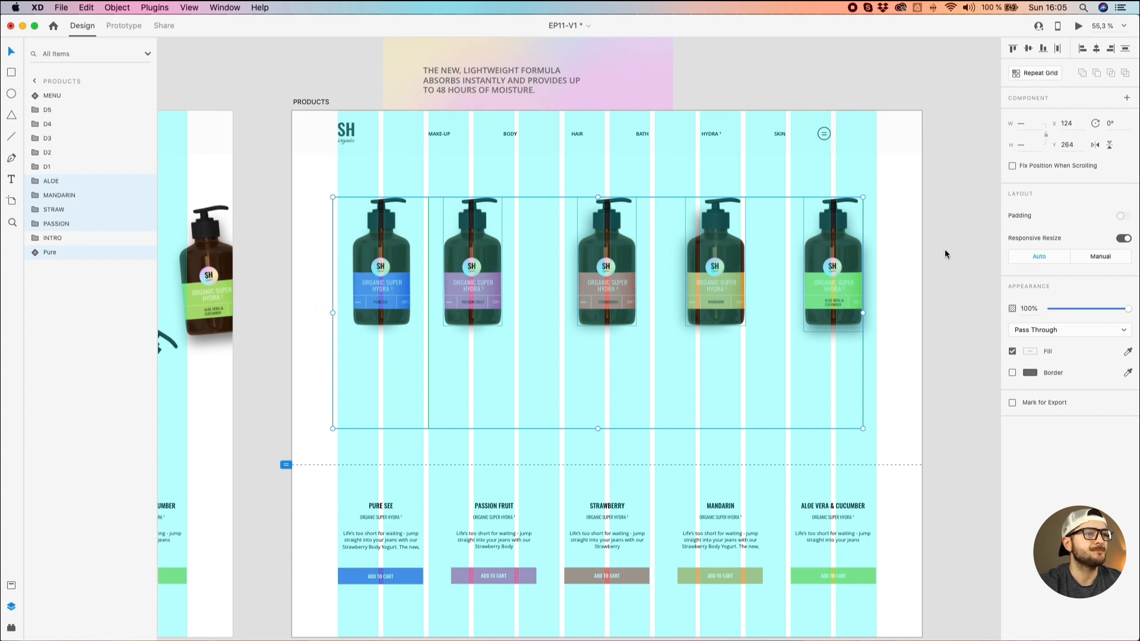
# Move the five description blocks, D1 to D5, up together to Y 706, just below the bottles.
pyautogui.click(897, 486)
pyautogui.click(843, 506)
pyautogui.keyDown('shift'); pyautogui.click(718, 508); pyautogui.keyUp('shift')
pyautogui.keyDown('shift'); pyautogui.click(618, 502); pyautogui.keyUp('shift')
pyautogui.keyDown('shift'); pyautogui.click(504, 506); pyautogui.keyUp('shift')
pyautogui.keyDown('shift'); pyautogui.click(383, 505); pyautogui.keyUp('shift')
pyautogui.moveTo(383, 505); pyautogui.dragTo(410, 355)
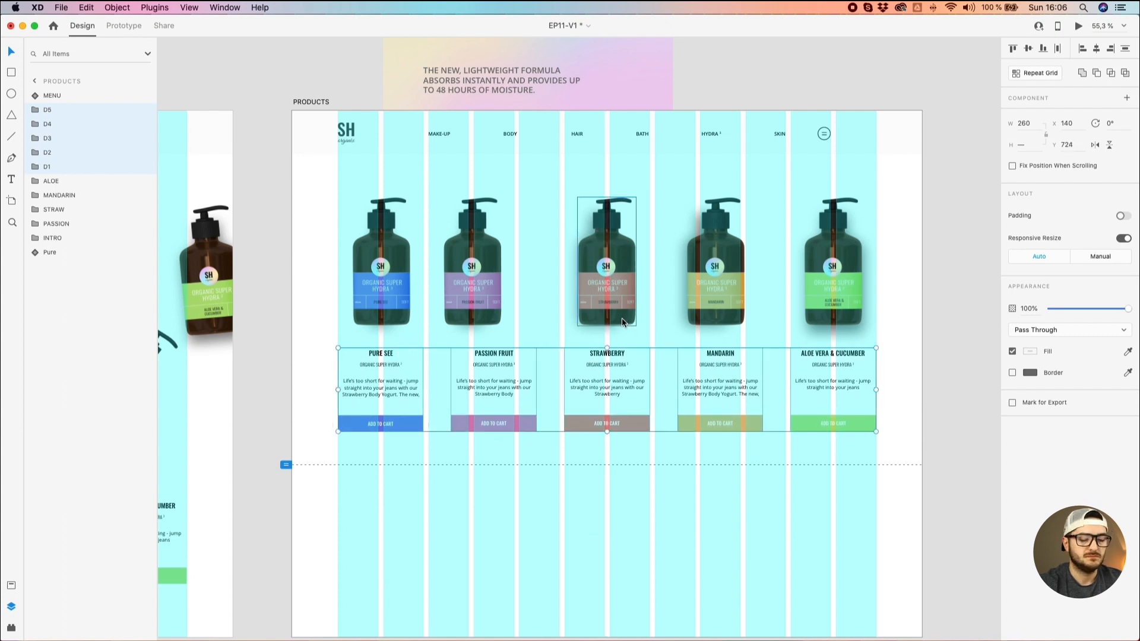
pyautogui.press('Down')
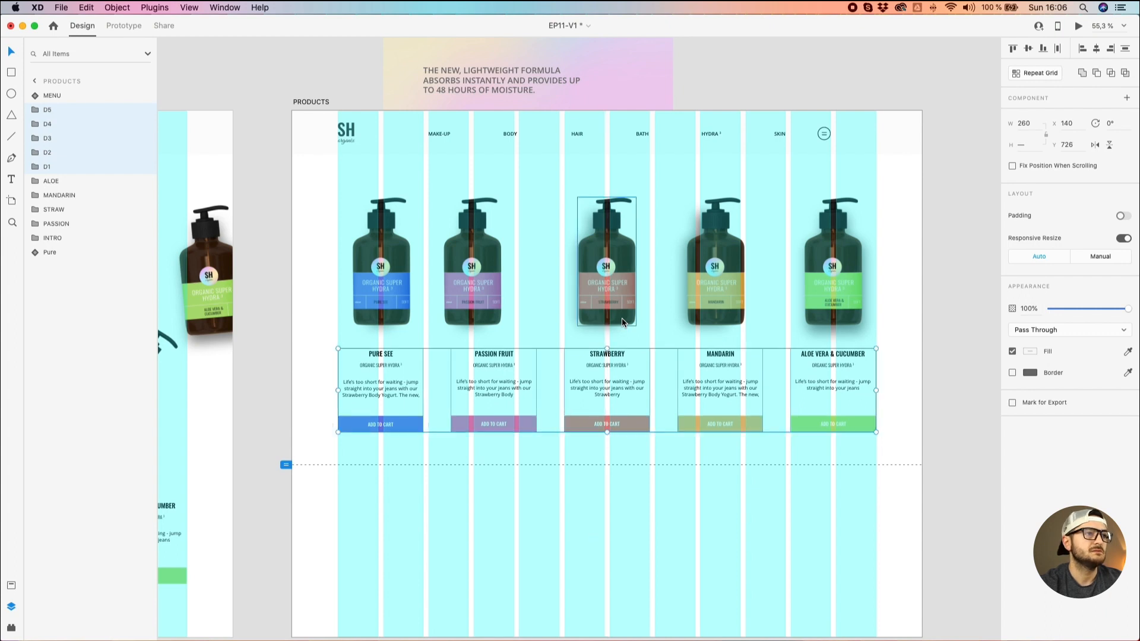
pyautogui.hotkey('shift', 'Up')
pyautogui.hotkey('shift', 'Up')
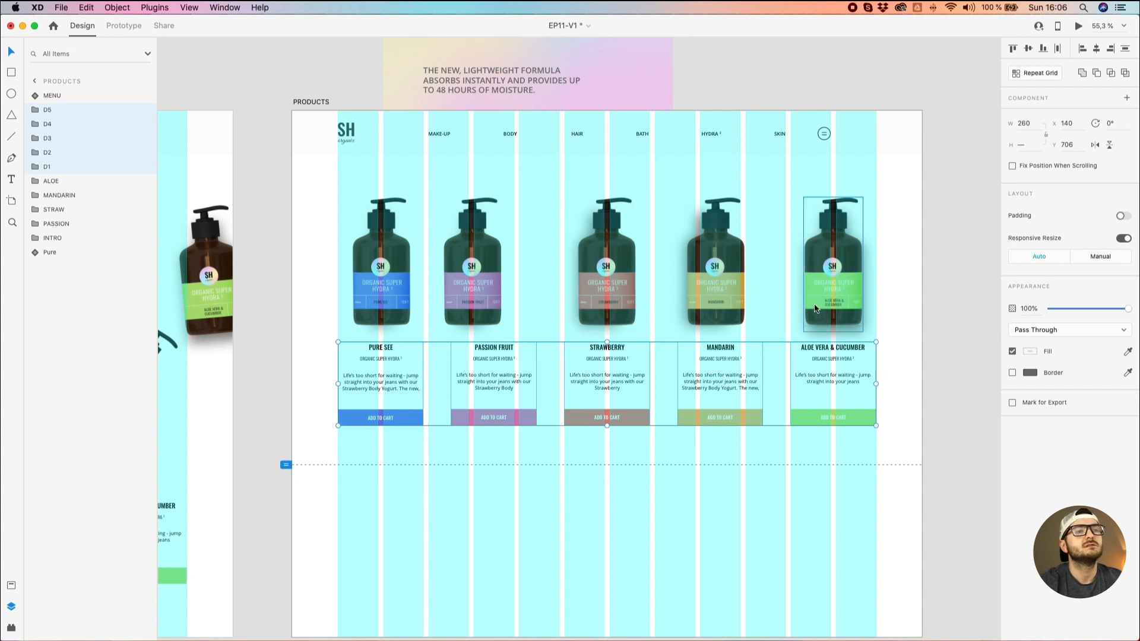
# Centre the Aloe bottle over description D5 and the Mandarin bottle over description D4 on PRODUCTS.
pyautogui.click(833, 305)
pyautogui.moveTo(912, 299); pyautogui.dragTo(805, 411)
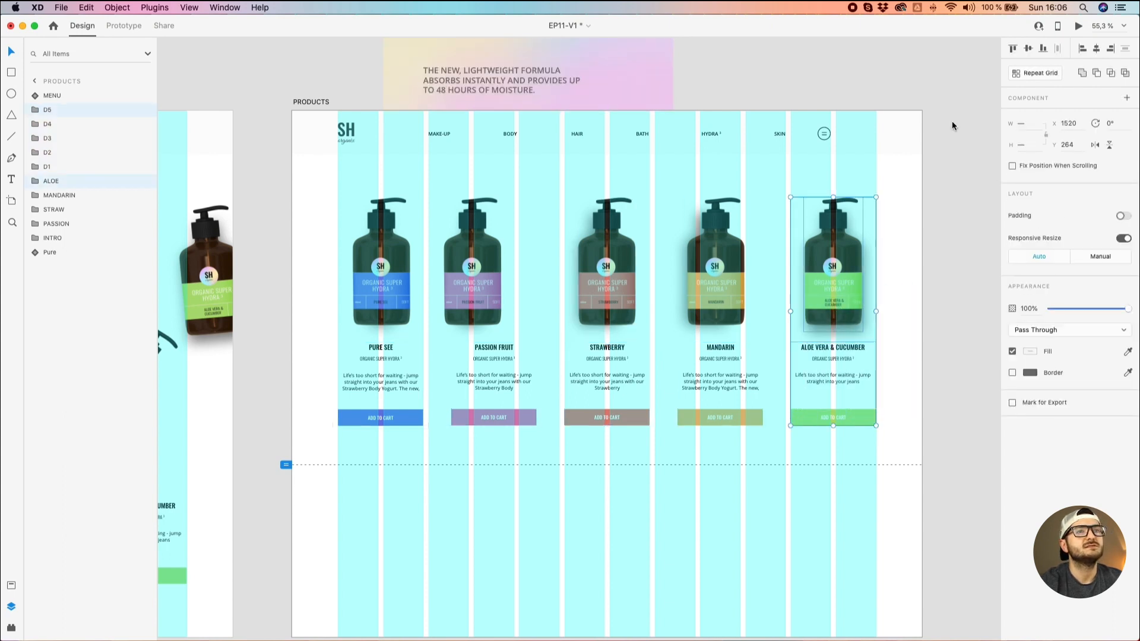
pyautogui.click(1097, 49)
pyautogui.moveTo(695, 448); pyautogui.dragTo(748, 299)
pyautogui.click(1096, 48)
pyautogui.scroll(3, 808, 264)
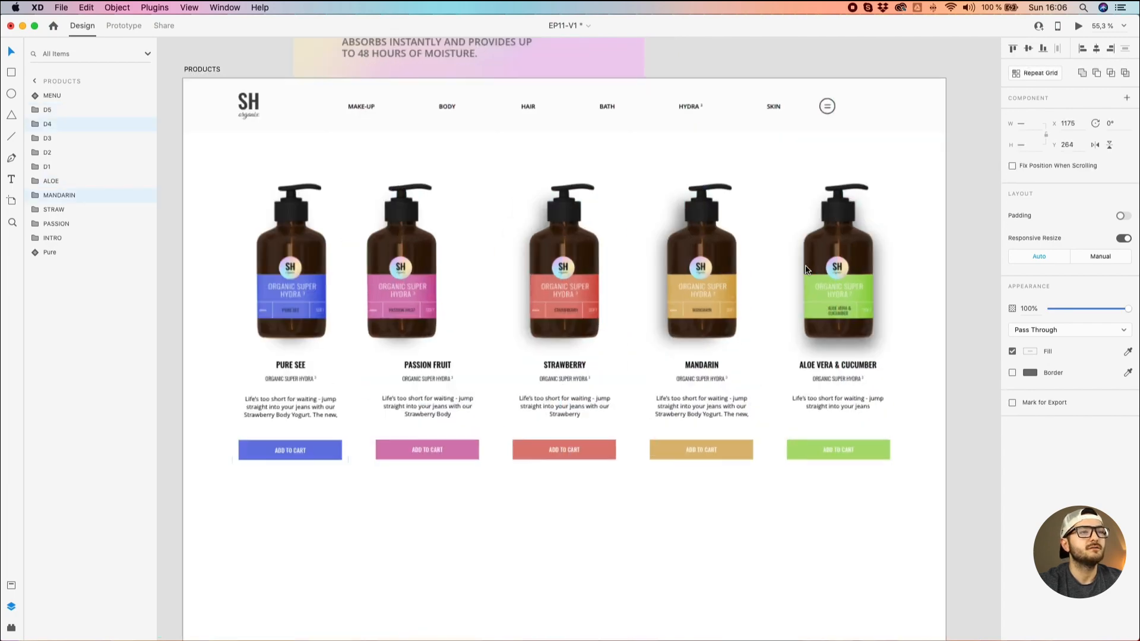
# Centre the Strawberry bottle over description D3 and the Passion Fruit bottle over description D2.
pyautogui.click(746, 266)
pyautogui.click(556, 285)
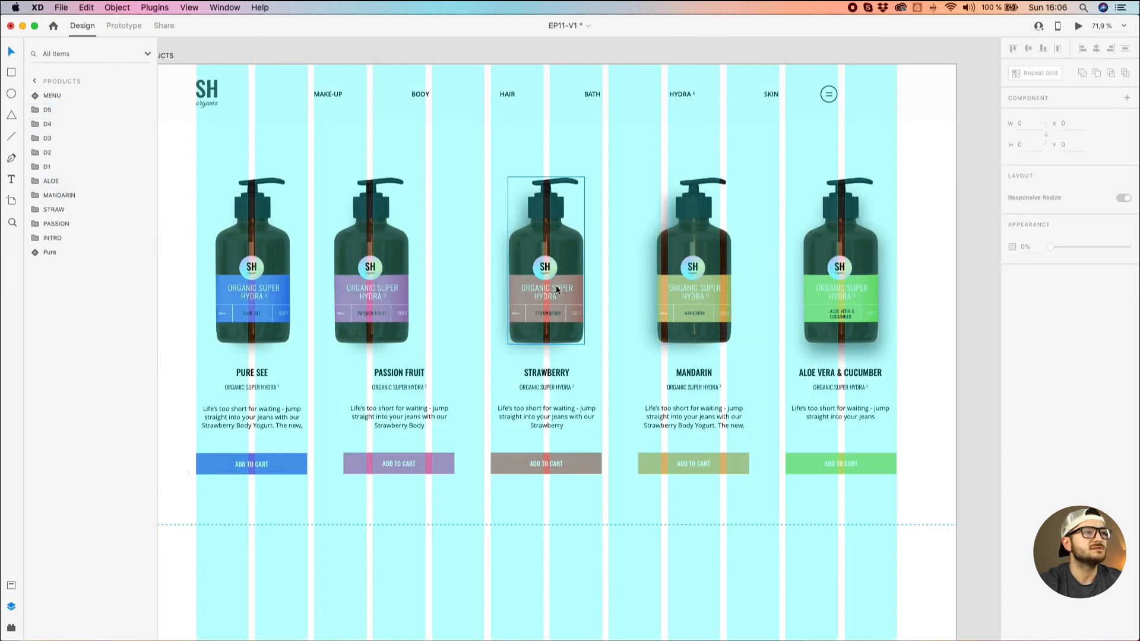
pyautogui.keyDown('shift'); pyautogui.click(554, 408); pyautogui.keyUp('shift')
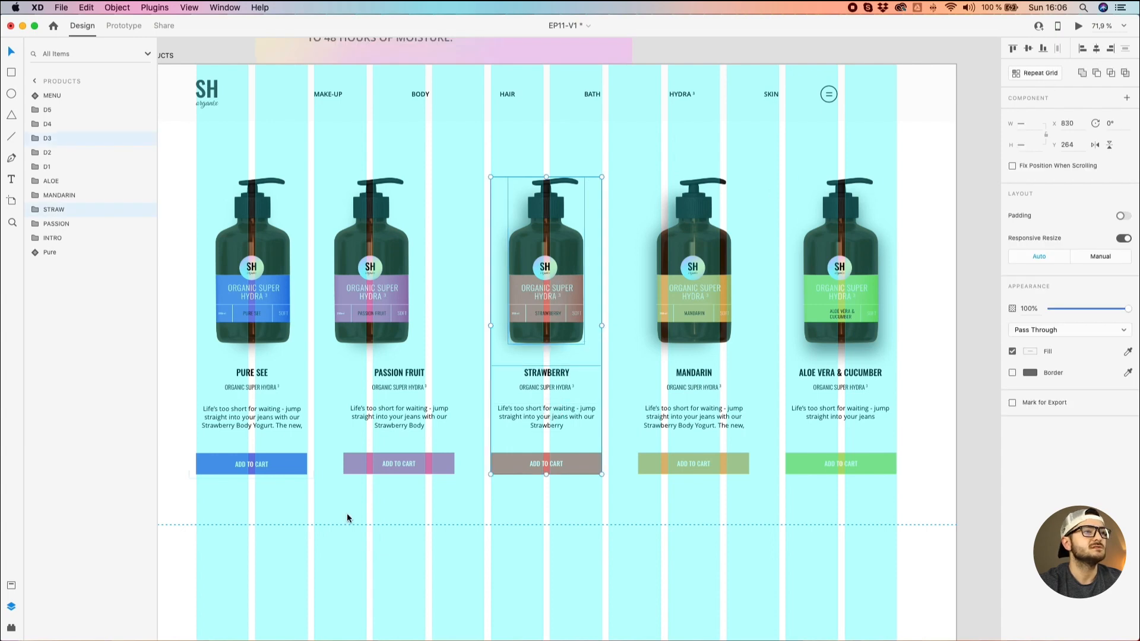
pyautogui.moveTo(397, 519); pyautogui.dragTo(418, 307)
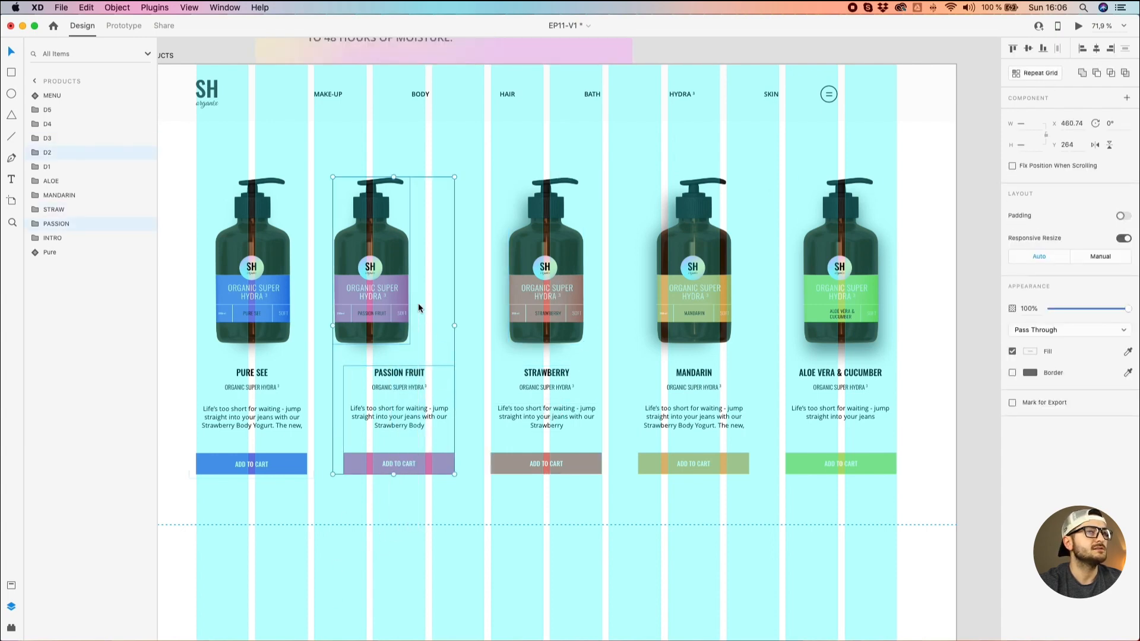
pyautogui.click(1096, 48)
pyautogui.moveTo(365, 460); pyautogui.dragTo(454, 440)
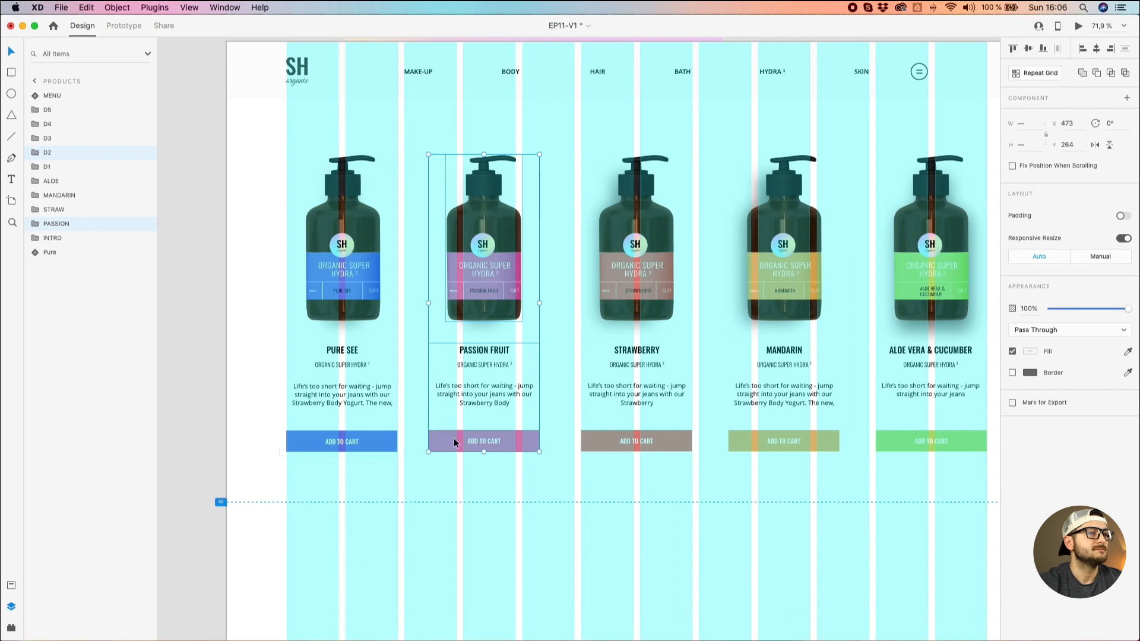
pyautogui.scroll(-3, 451, 440)
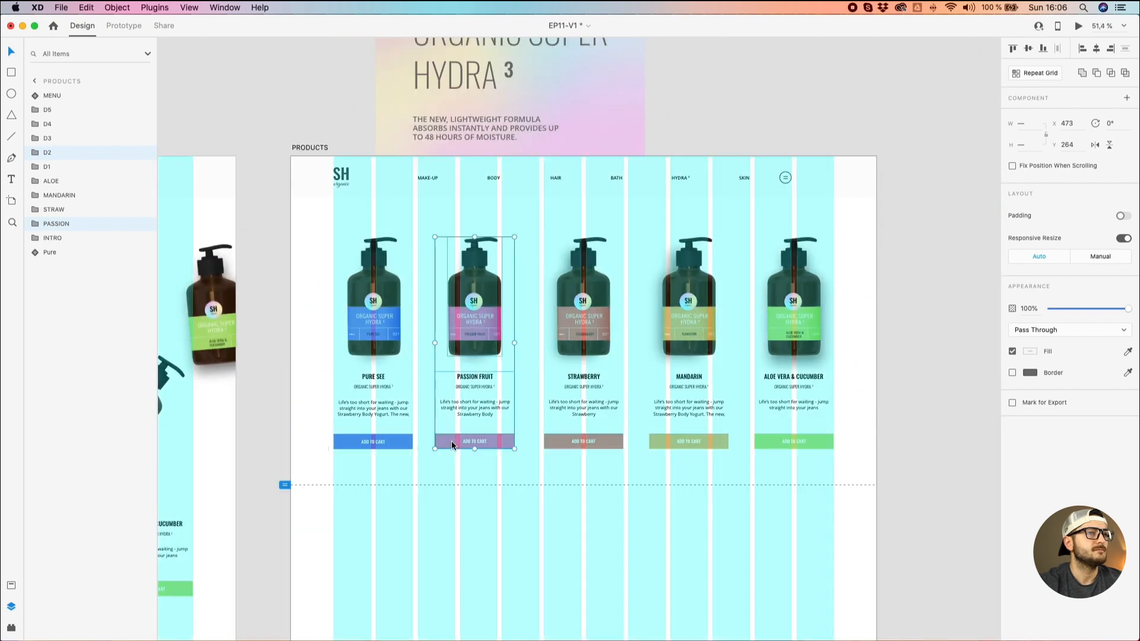
# Distribute the five description blocks, D1 to D5, horizontally with even spacing.
pyautogui.click(798, 444)
pyautogui.keyDown('shift'); pyautogui.click(721, 445); pyautogui.keyUp('shift')
pyautogui.keyDown('shift'); pyautogui.click(596, 442); pyautogui.keyUp('shift')
pyautogui.keyDown('shift'); pyautogui.click(482, 442); pyautogui.keyUp('shift')
pyautogui.keyDown('shift'); pyautogui.click(373, 442); pyautogui.keyUp('shift')
pyautogui.click(1057, 47)
# Move the Passion Fruit bottle horizontally to X 525 so it sits centred over its description.
pyautogui.scroll(5, 482, 394)
pyautogui.click(462, 248)
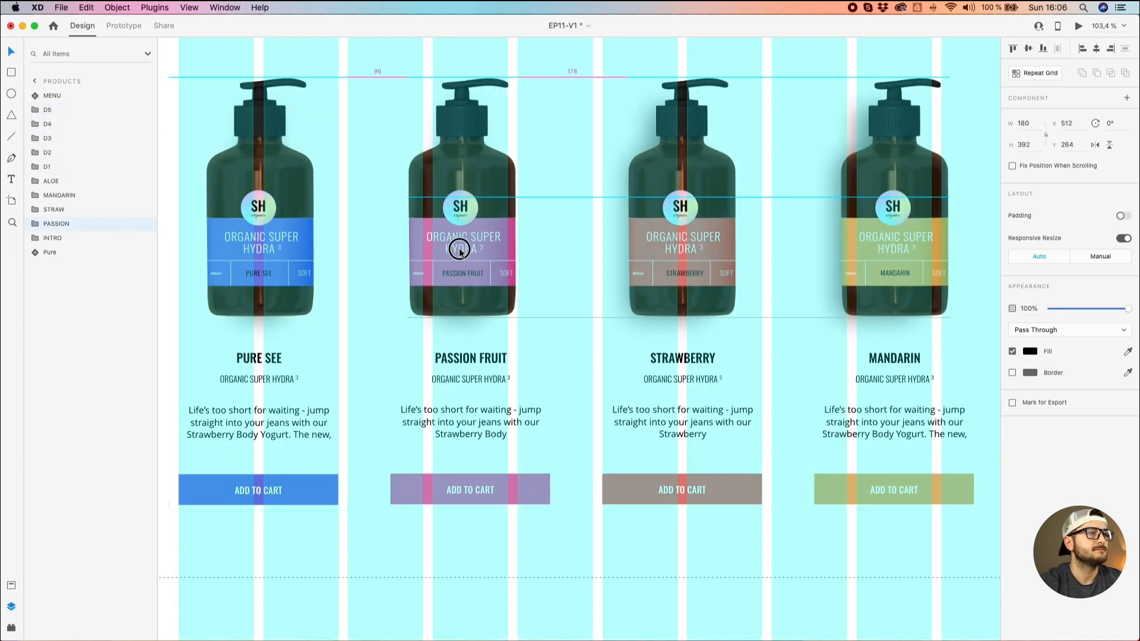
pyautogui.moveTo(463, 248); pyautogui.dragTo(462, 247)
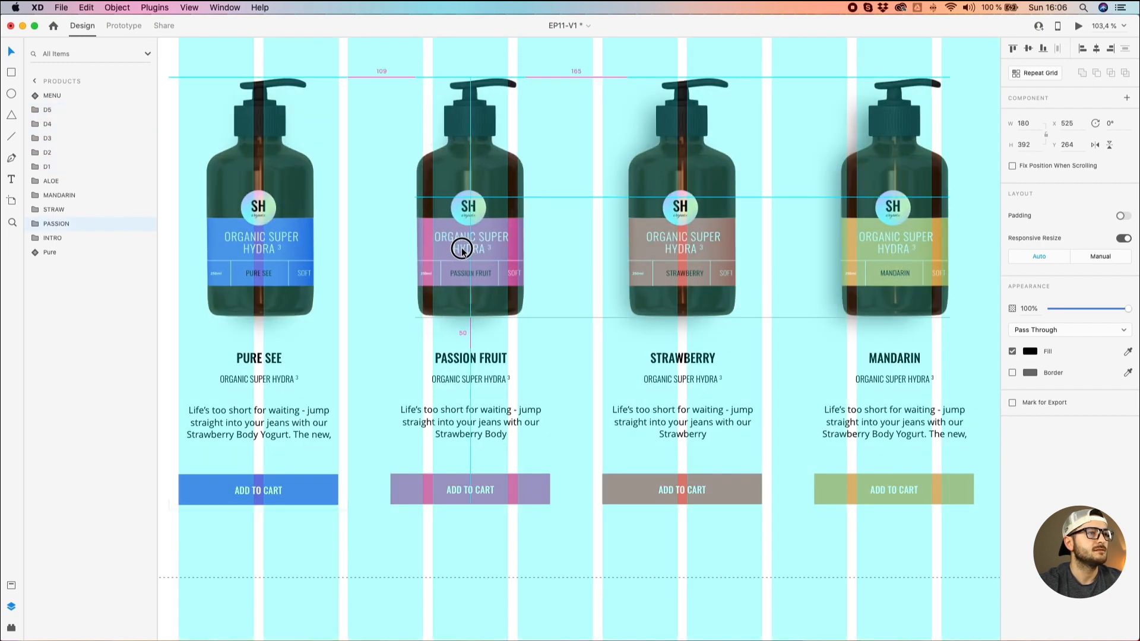
pyautogui.moveTo(264, 248); pyautogui.dragTo(362, 240)
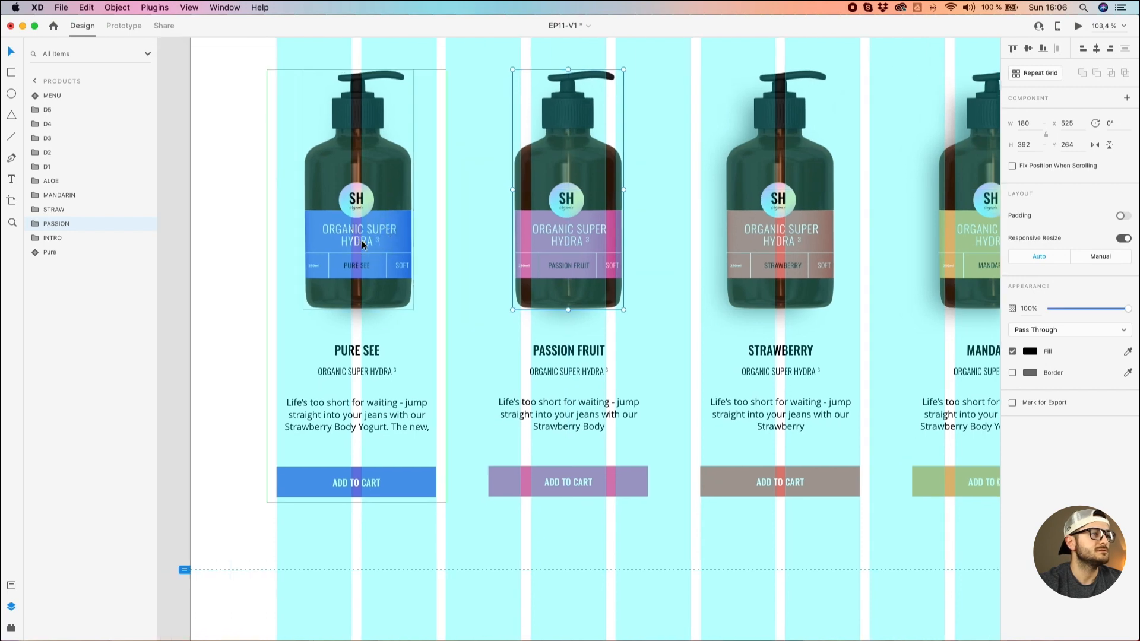
pyautogui.hscroll(5, 617, 426)
# Centre-align the Strawberry, Mandarin and Aloe bottles horizontally with their respective description blocks.
pyautogui.click(504, 231)
pyautogui.moveTo(504, 236); pyautogui.dragTo(503, 236)
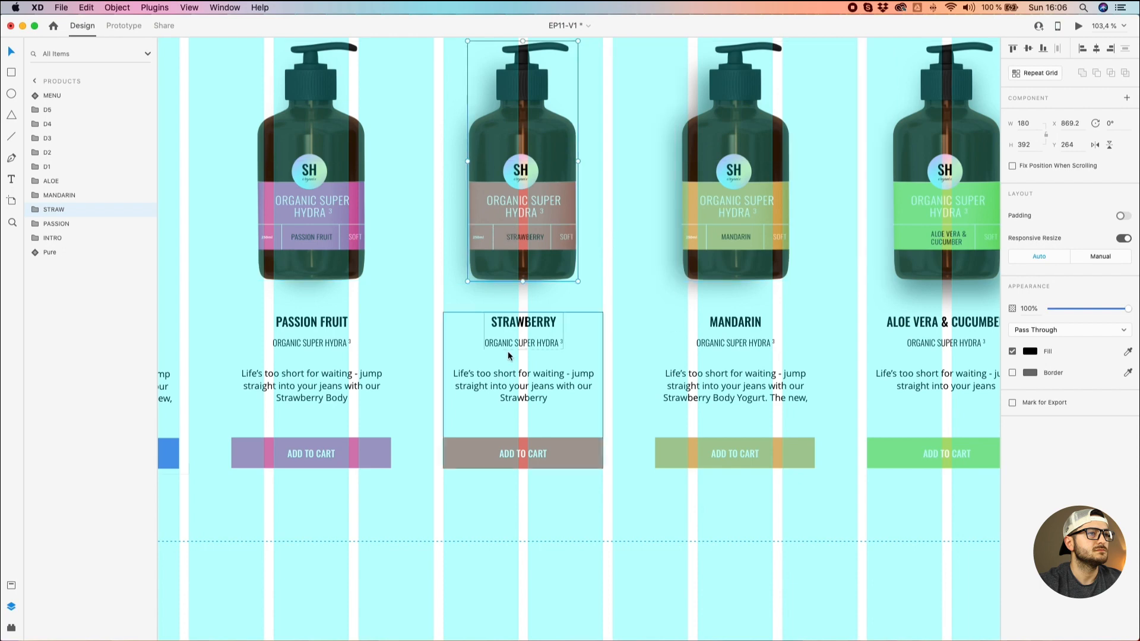
pyautogui.keyDown('shift'); pyautogui.click(526, 332); pyautogui.keyUp('shift')
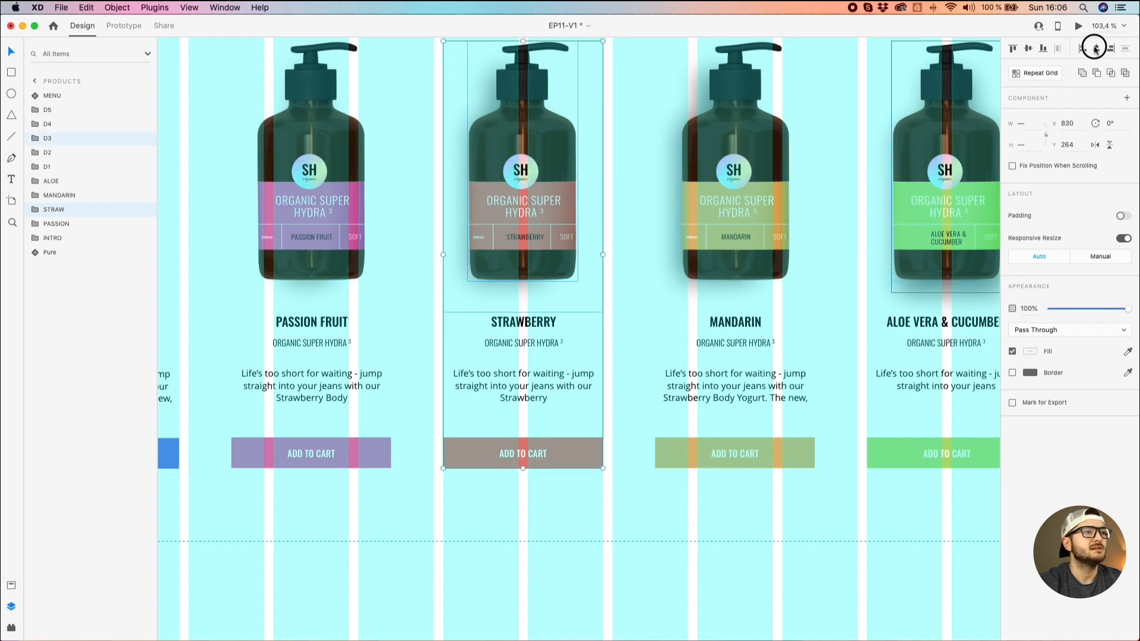
pyautogui.click(736, 226)
pyautogui.keyDown('shift'); pyautogui.click(729, 320); pyautogui.keyUp('shift')
pyautogui.click(1092, 50)
pyautogui.hscroll(5, 720, 216)
pyautogui.click(686, 241)
pyautogui.keyDown('shift'); pyautogui.click(723, 315); pyautogui.keyUp('shift')
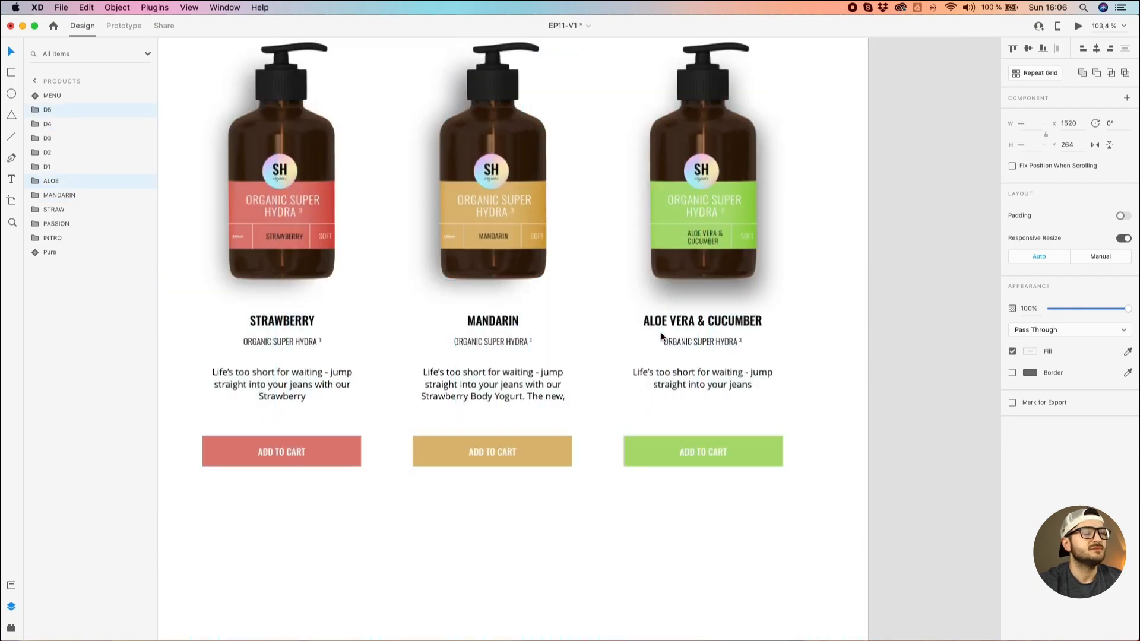
pyautogui.scroll(-4, 660, 333)
pyautogui.click(527, 433)
# Extend the PRODUCTS artboard downward to a height of about 3118.
pyautogui.scroll(-5, 682, 358)
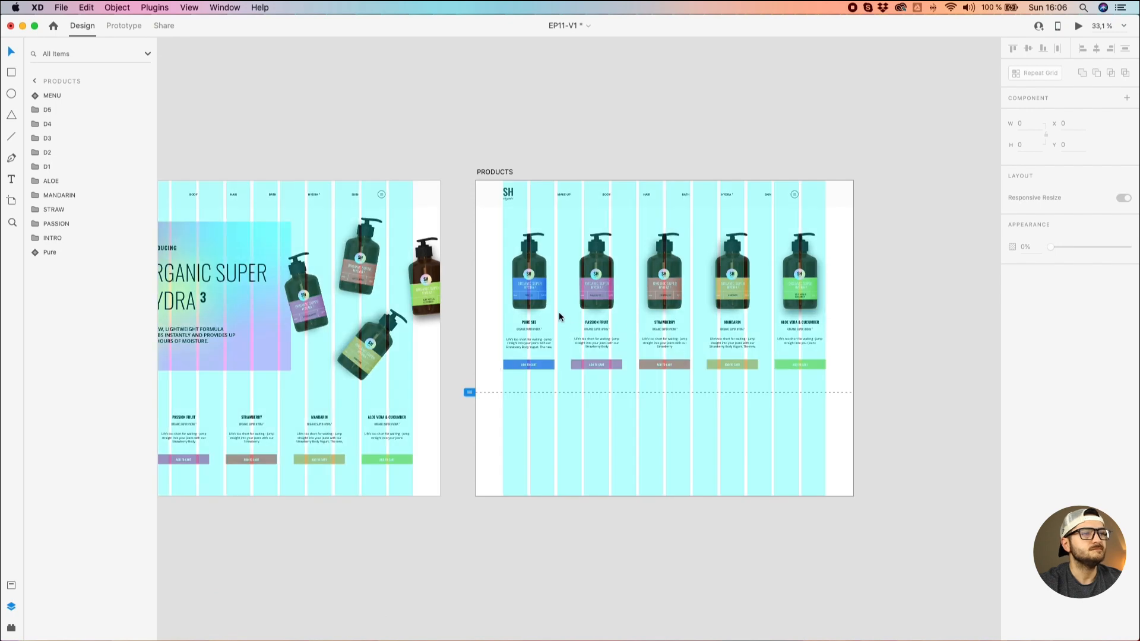
pyautogui.moveTo(559, 316); pyautogui.dragTo(553, 202)
pyautogui.click(507, 78)
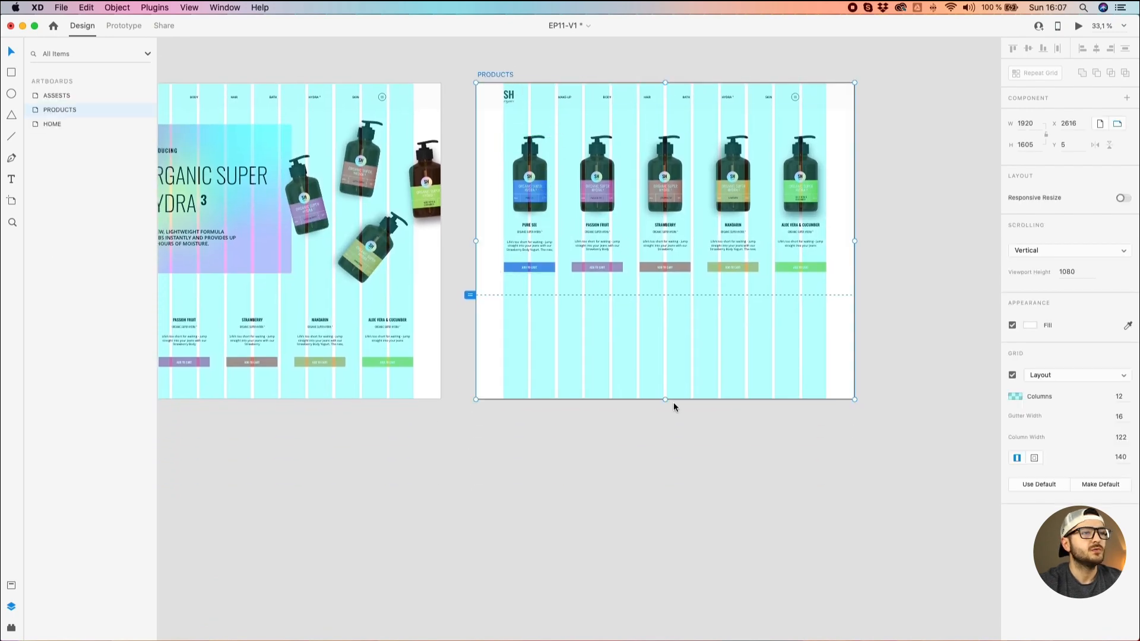
pyautogui.moveTo(665, 400); pyautogui.dragTo(671, 631)
pyautogui.scroll(-3, 654, 421)
pyautogui.moveTo(654, 416); pyautogui.dragTo(640, 366)
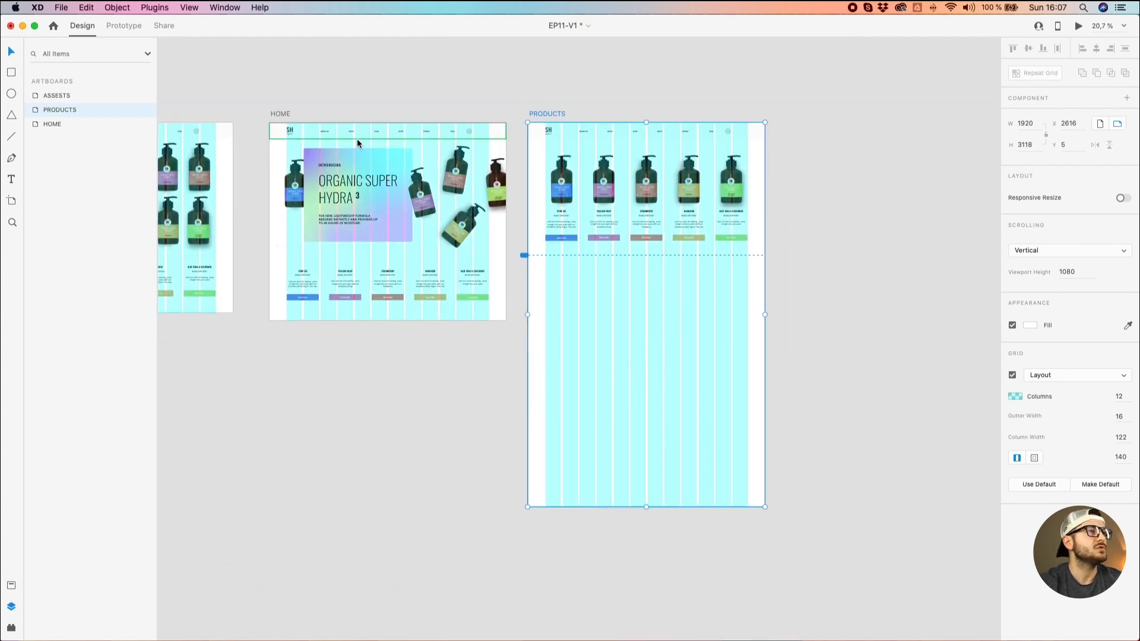
# Place a copy of the HOME gradient INTRO block on PRODUCTS below the descriptions, at about X 554, Y 1397.
pyautogui.moveTo(358, 159); pyautogui.dragTo(675, 329)
pyautogui.rightClick(674, 330)
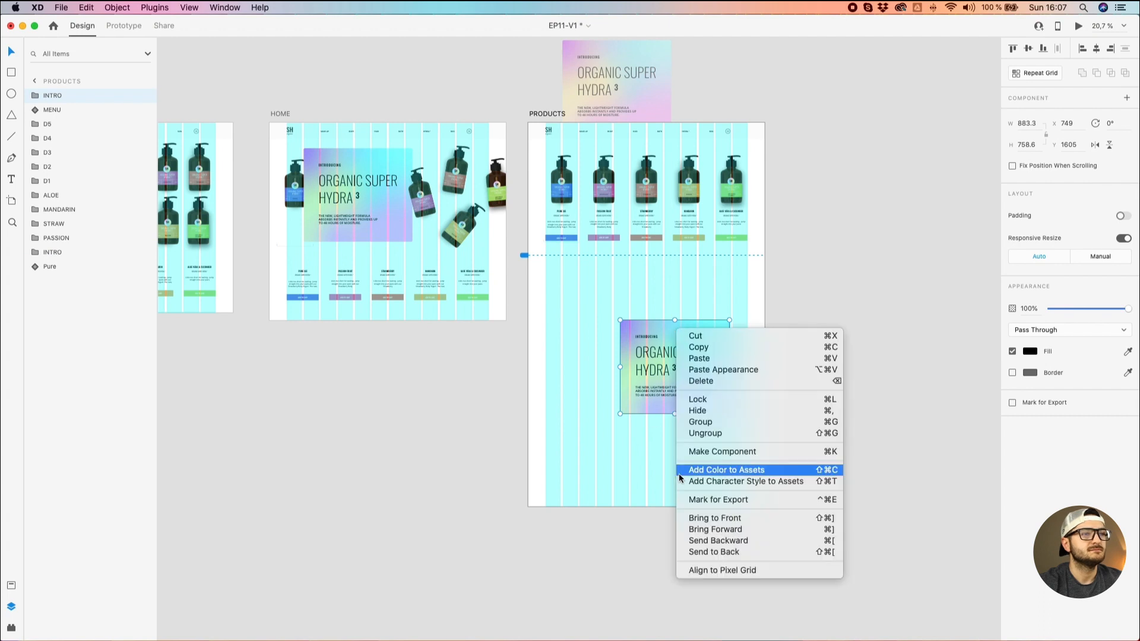
pyautogui.click(659, 432)
pyautogui.moveTo(678, 357); pyautogui.dragTo(669, 321)
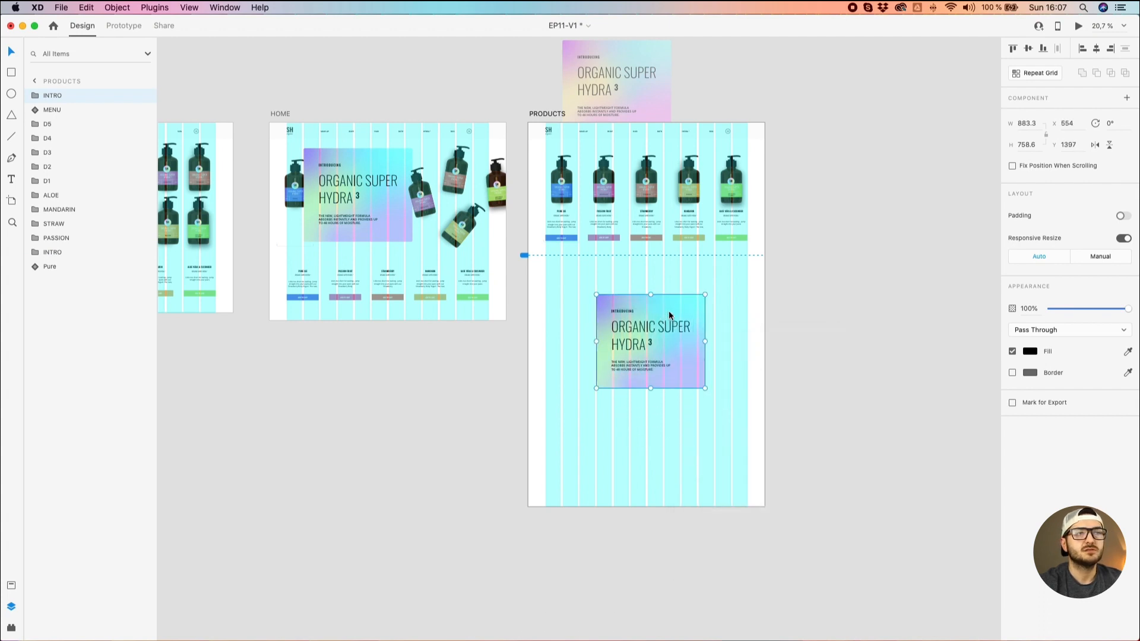
# Ungroup the copied INTRO block and delete its text group, keeping only the gradient rectangle.
pyautogui.rightClick(669, 314)
pyautogui.click(692, 422)
pyautogui.moveTo(753, 301); pyautogui.dragTo(555, 386)
pyautogui.keyDown('shift'); pyautogui.click(680, 297); pyautogui.keyUp('shift')
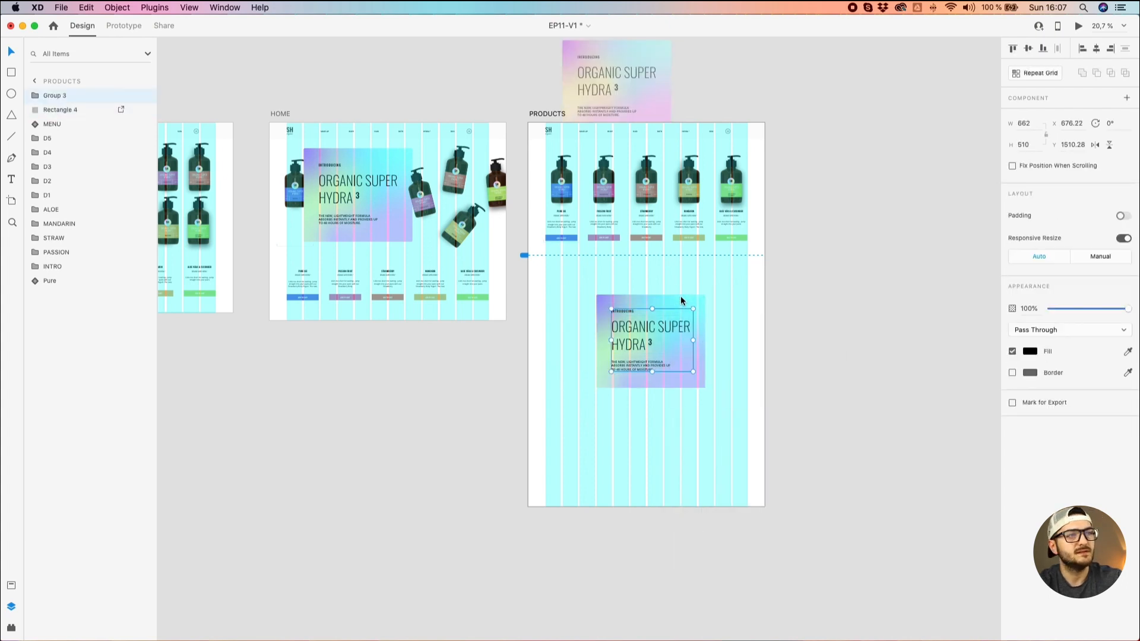
pyautogui.press('Delete')
# Move the gradient rectangle just below the product row and stretch it across all columns down to the artboard's bottom edge.
pyautogui.moveTo(674, 312); pyautogui.dragTo(621, 271)
pyautogui.moveTo(654, 348); pyautogui.dragTo(750, 506)
pyautogui.press('Escape')
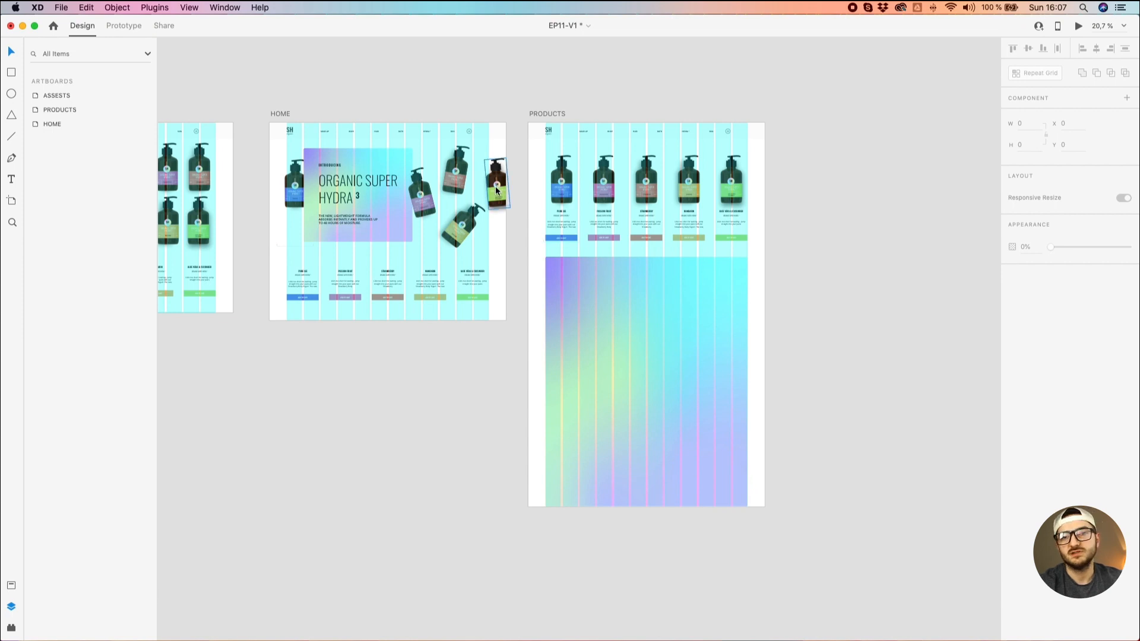
# Select the HOME artboard and switch to Prototype mode.
pyautogui.scroll(5, 366, 80)
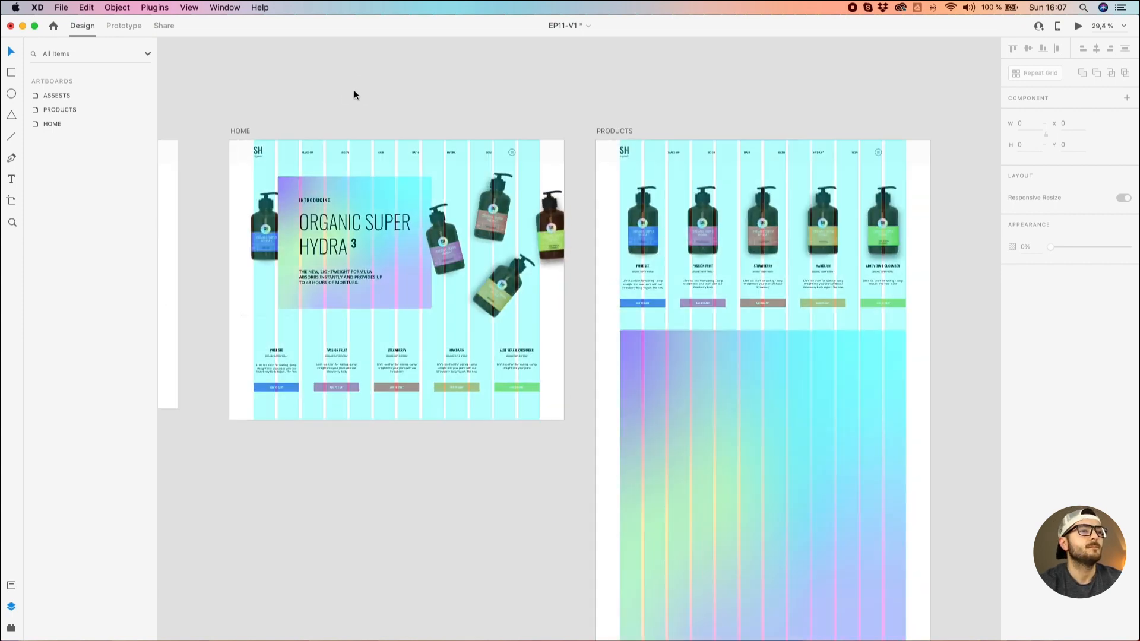
pyautogui.click(408, 88)
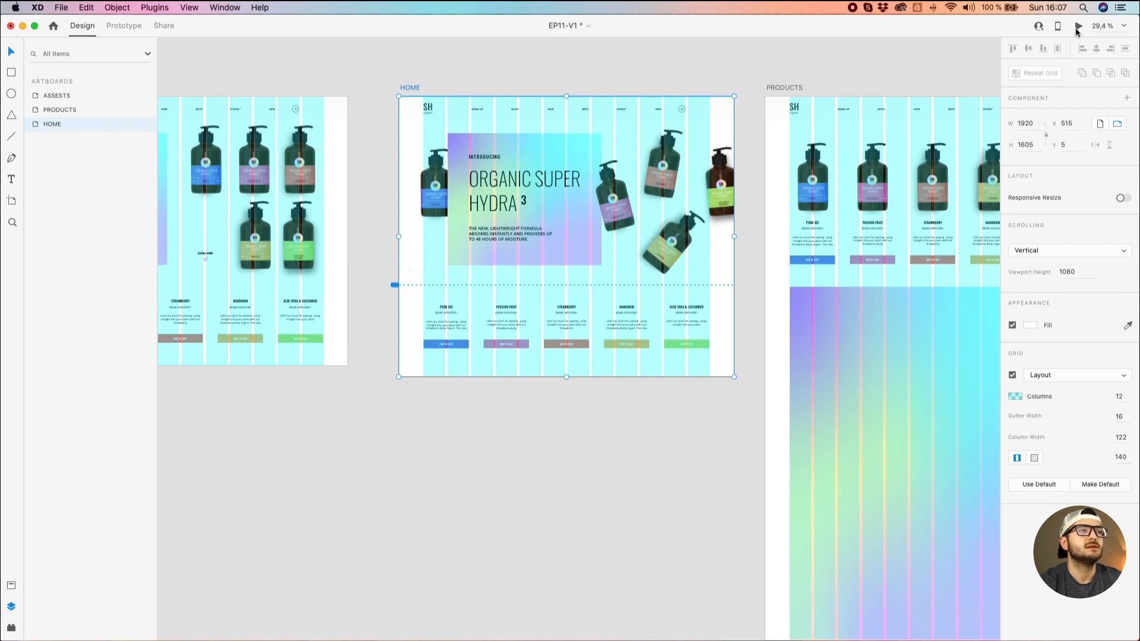
pyautogui.moveTo(713, 61); pyautogui.dragTo(551, 83)
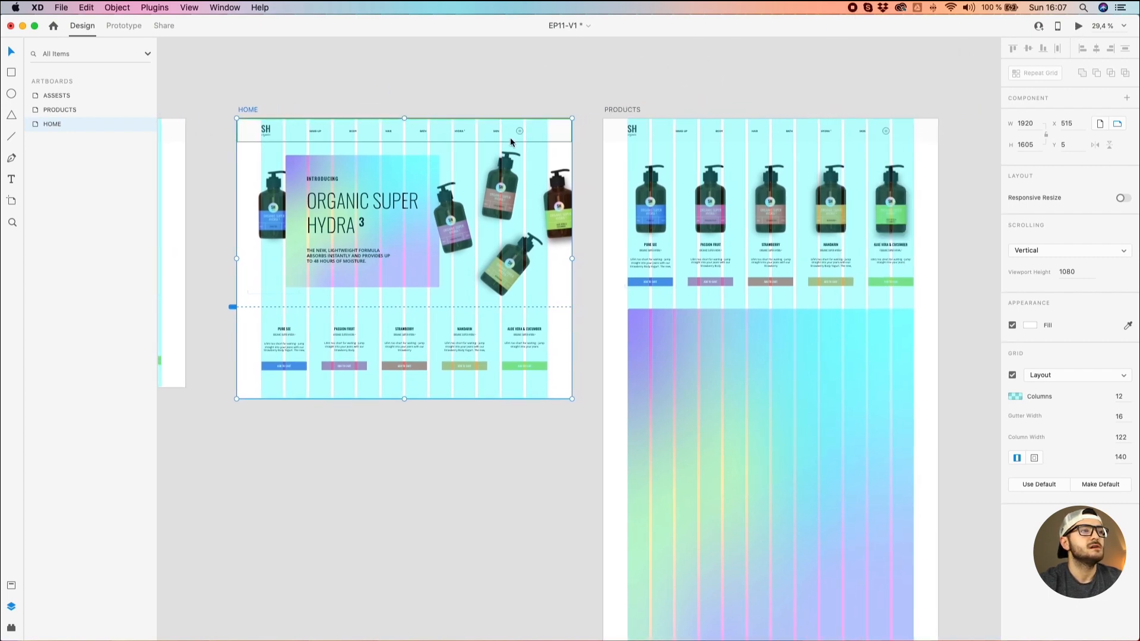
pyautogui.click(121, 26)
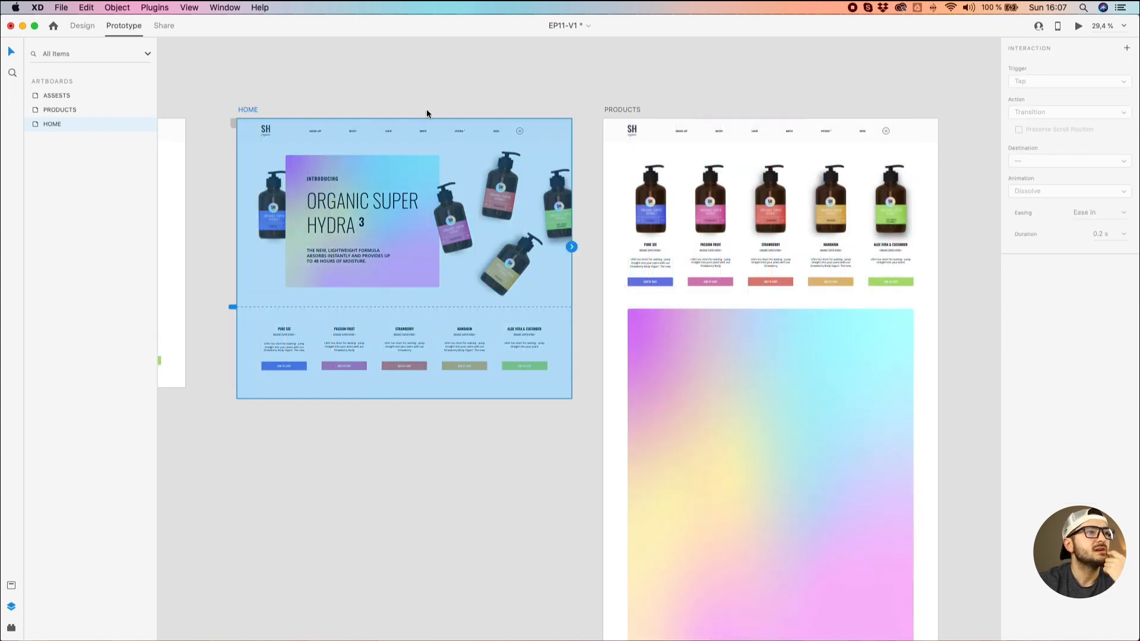
# Compare the scattered bottles on HOME with the aligned bottle row on PRODUCTS.
pyautogui.click(501, 181)
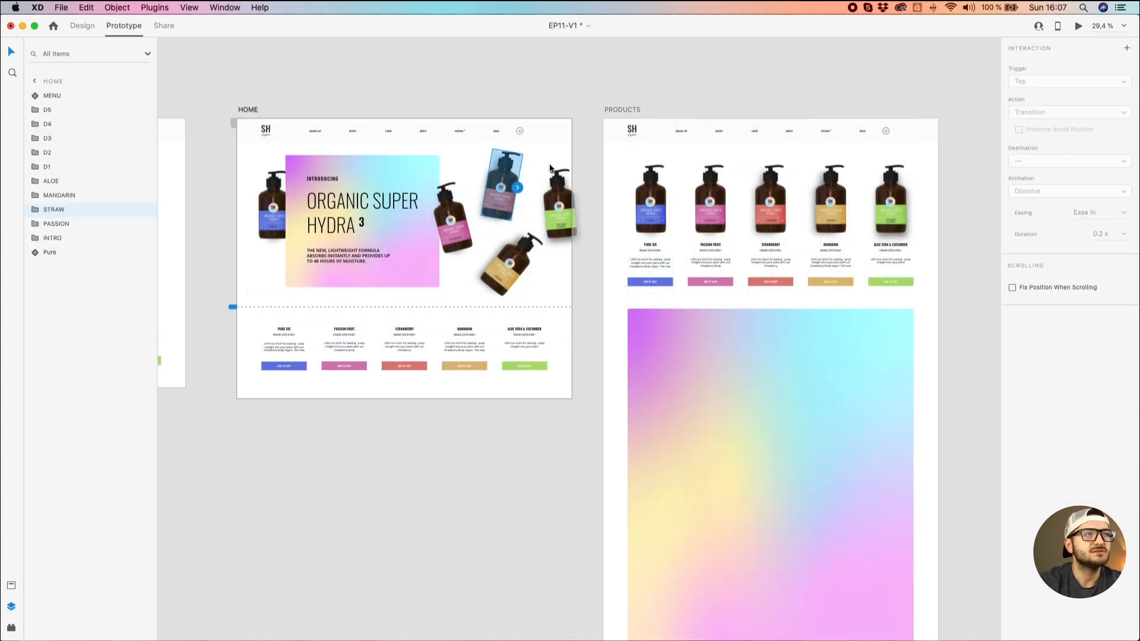
pyautogui.click(666, 191)
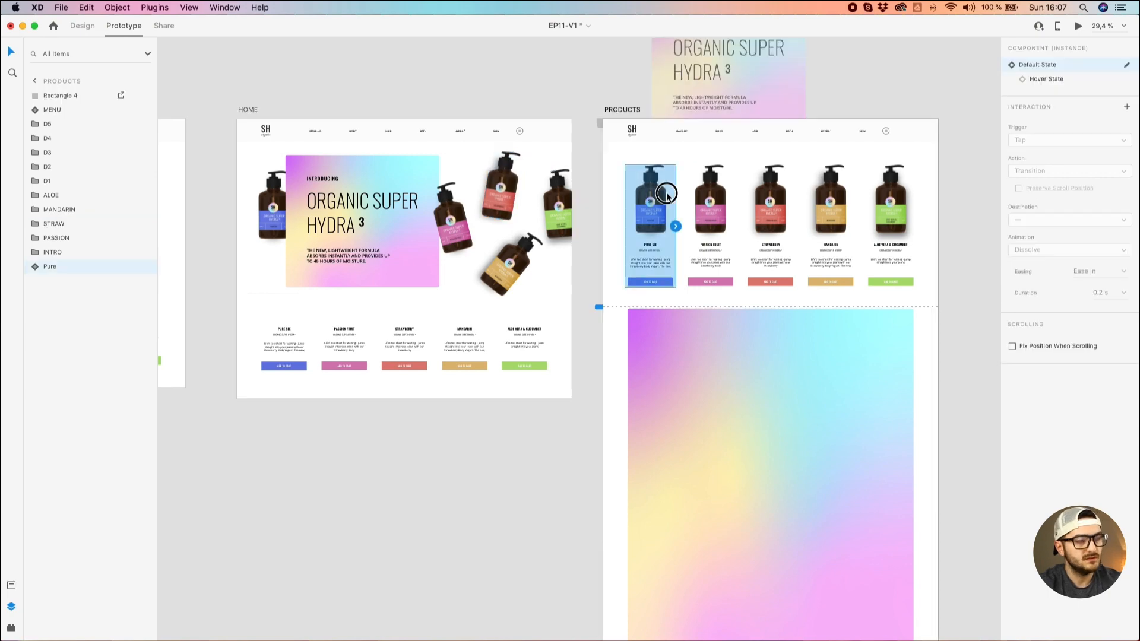
pyautogui.keyDown('shift'); pyautogui.click(771, 197); pyautogui.keyUp('shift')
pyautogui.keyDown('shift'); pyautogui.click(823, 196); pyautogui.keyUp('shift')
pyautogui.keyDown('shift'); pyautogui.click(882, 194); pyautogui.keyUp('shift')
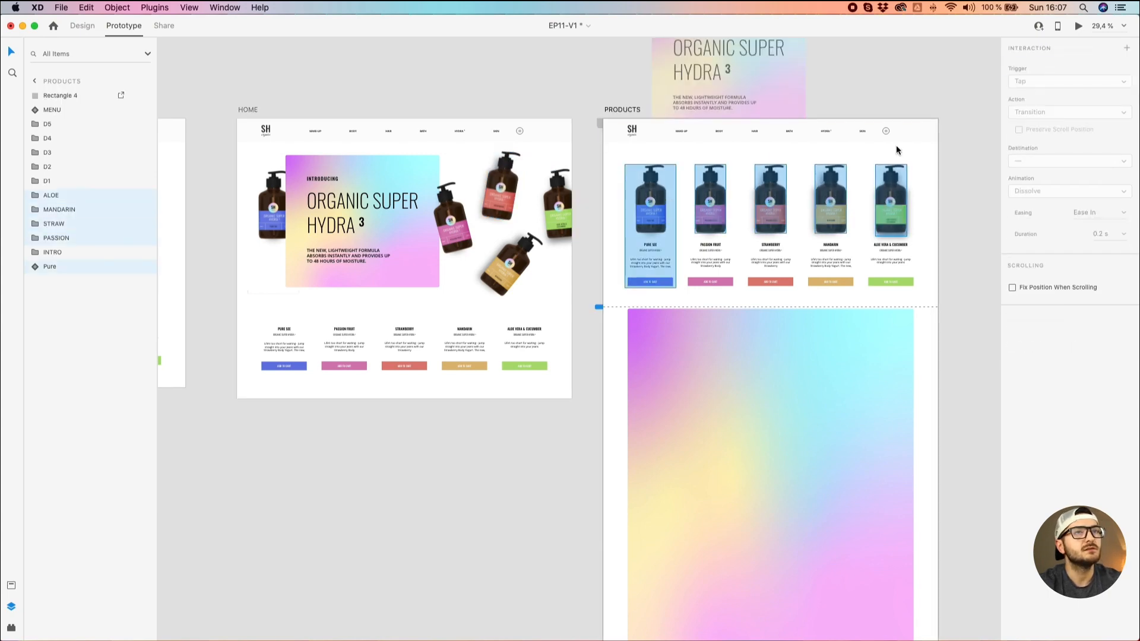
pyautogui.scroll(5, 840, 188)
pyautogui.scroll(-4, 290, 74)
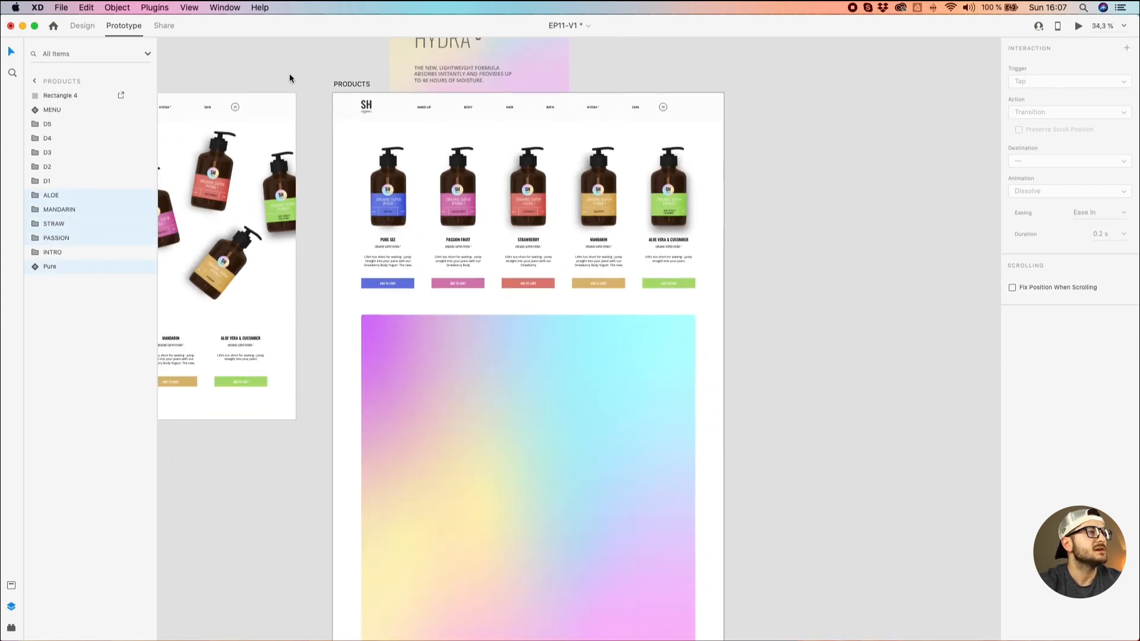
pyautogui.moveTo(290, 73); pyautogui.dragTo(424, 63)
pyautogui.click(424, 62)
# Link the Strawberry bottle on HOME to PRODUCTS with a Drag trigger, Auto-Animate action and Ease In-Out easing.
pyautogui.click(355, 151)
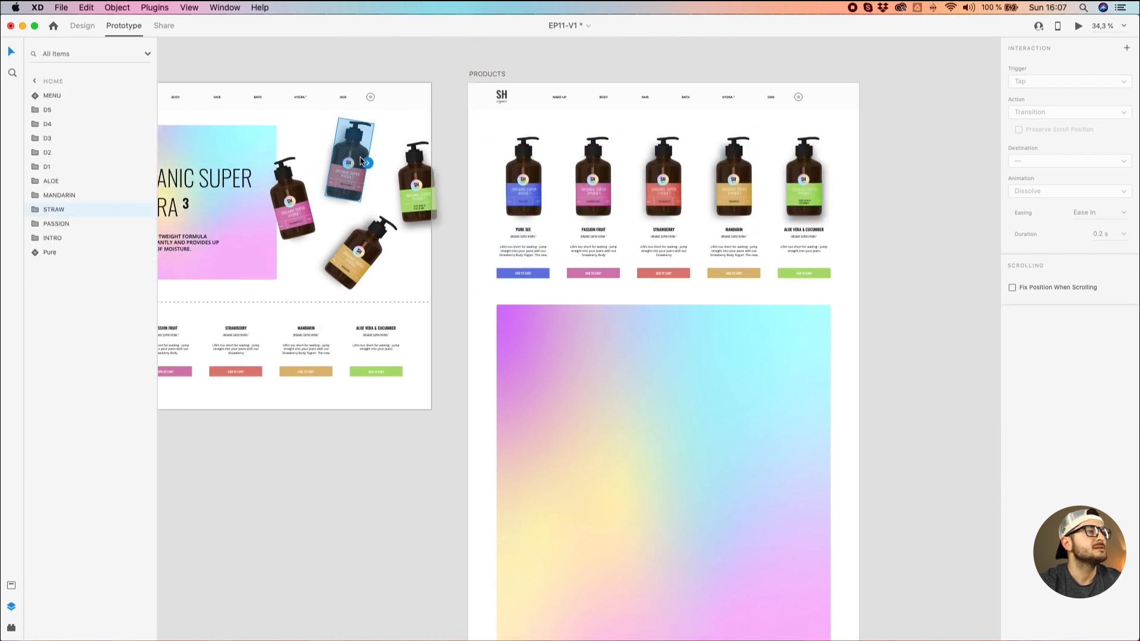
pyautogui.moveTo(367, 164); pyautogui.dragTo(663, 184)
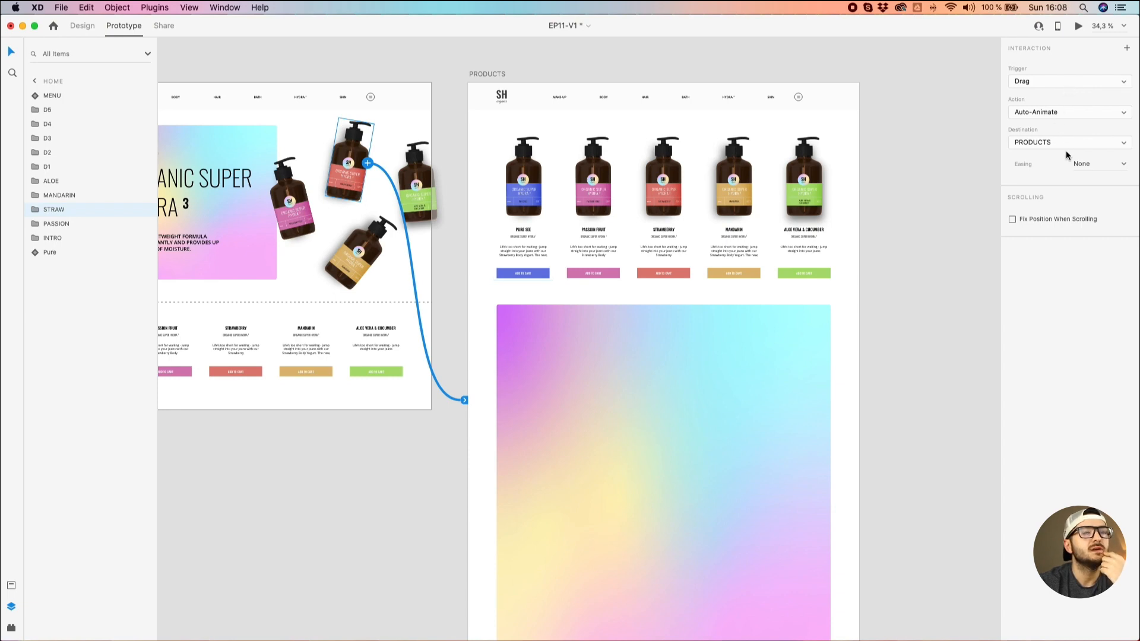
pyautogui.click(1123, 166)
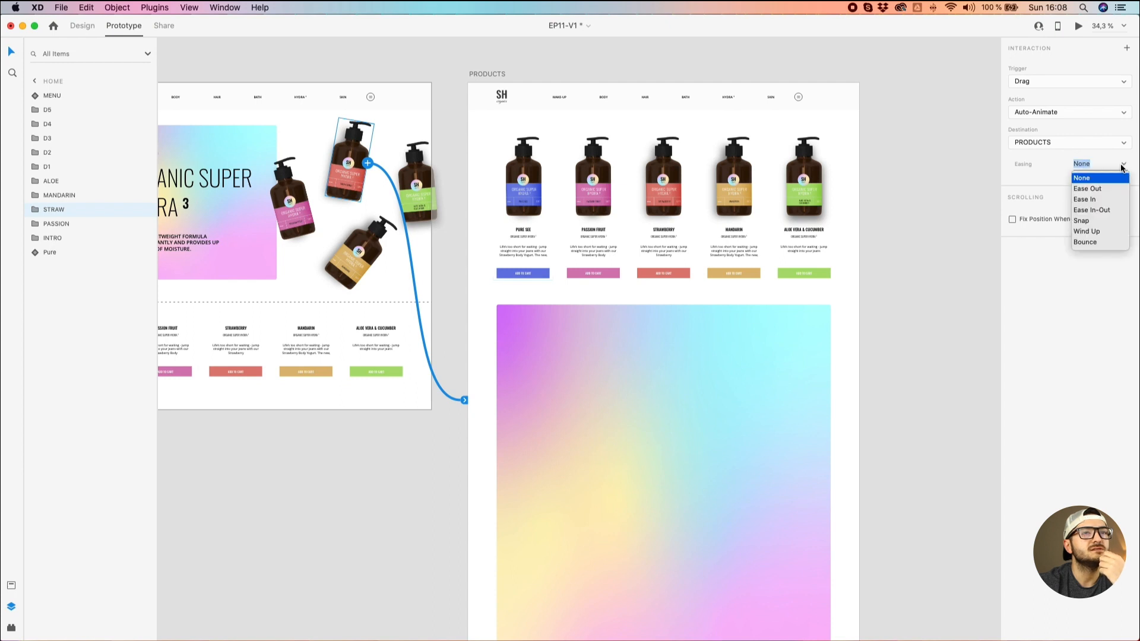
pyautogui.click(1090, 210)
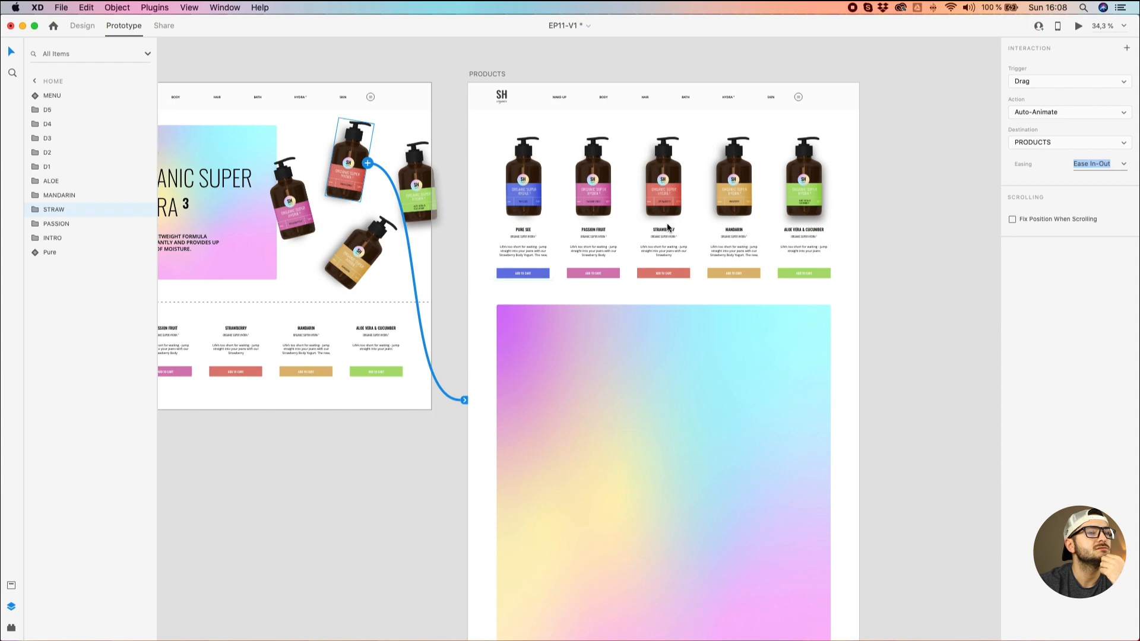
# Link the Passion Fruit, Mandarin and Aloe bottles on HOME to PRODUCTS with Drag, Auto-Animate and Ease In-Out.
pyautogui.click(291, 212)
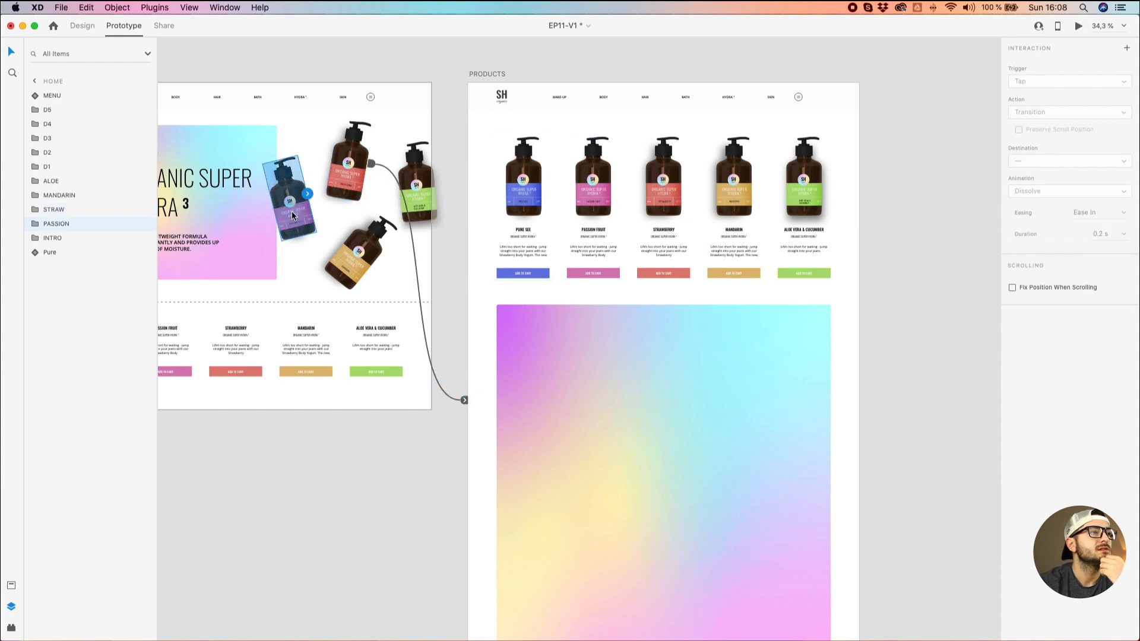
pyautogui.moveTo(307, 194); pyautogui.dragTo(601, 198)
pyautogui.click(356, 254)
pyautogui.moveTo(376, 262); pyautogui.dragTo(722, 215)
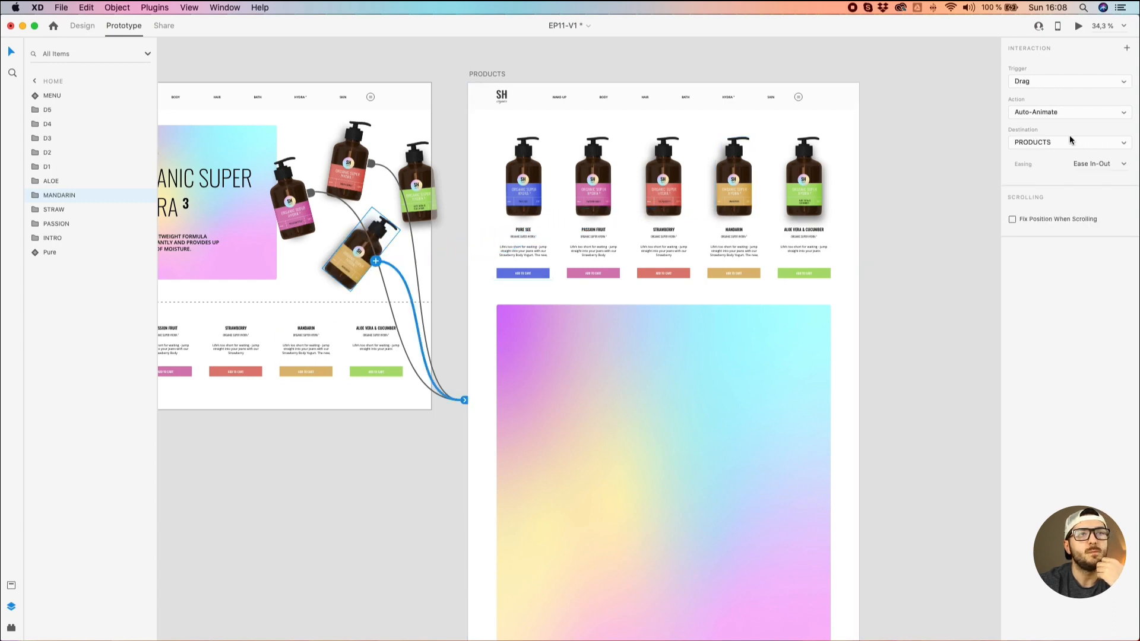
pyautogui.click(397, 162)
pyautogui.moveTo(439, 186); pyautogui.dragTo(818, 217)
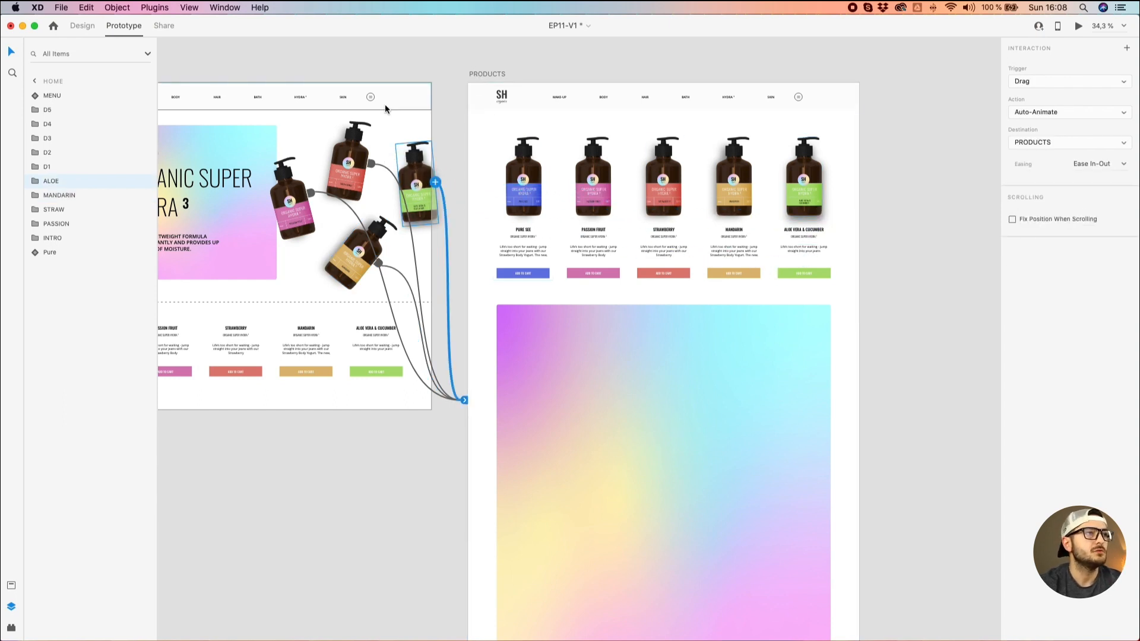
# Switch to Design mode and lower the Passion Fruit text block on HOME to about Y 1232.
pyautogui.click(447, 38)
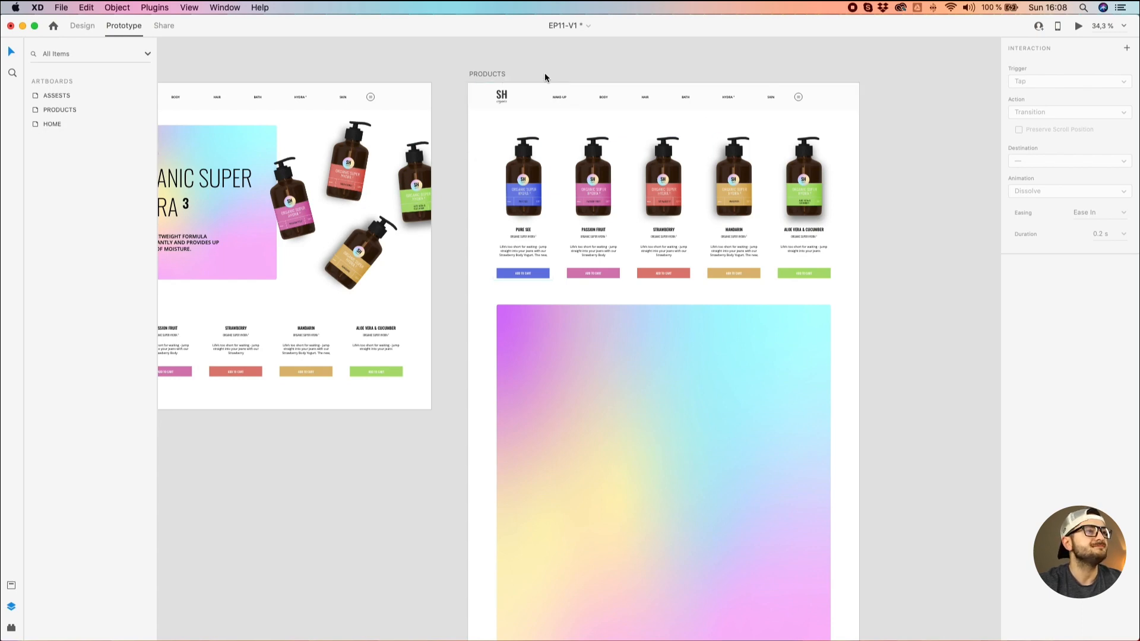
pyautogui.moveTo(456, 73); pyautogui.dragTo(611, 61)
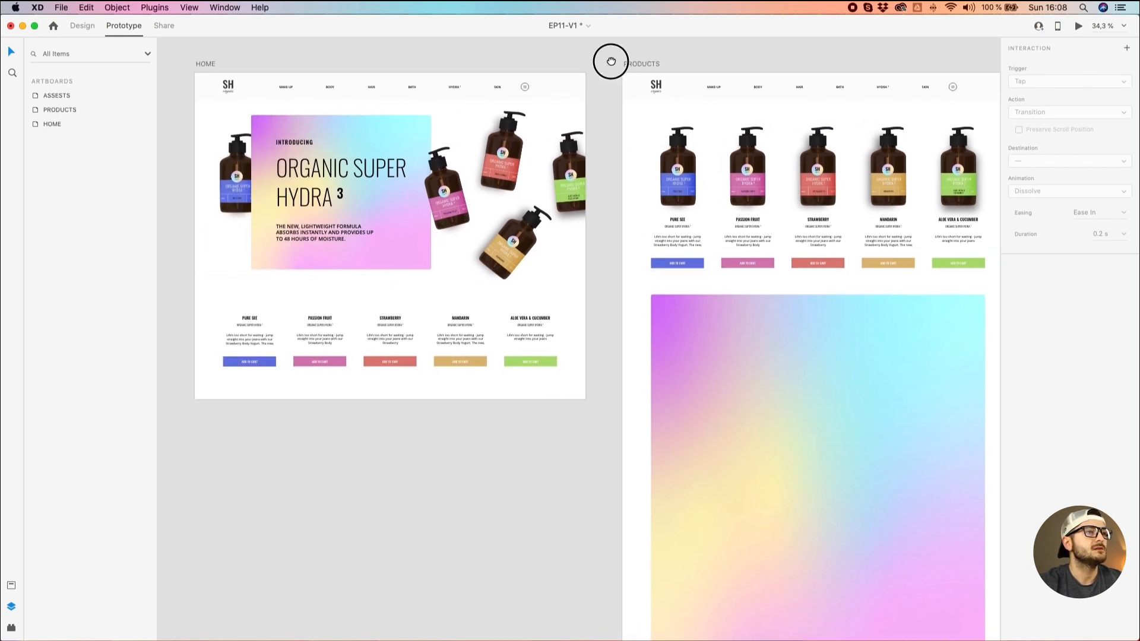
pyautogui.scroll(3, 311, 359)
pyautogui.click(313, 361)
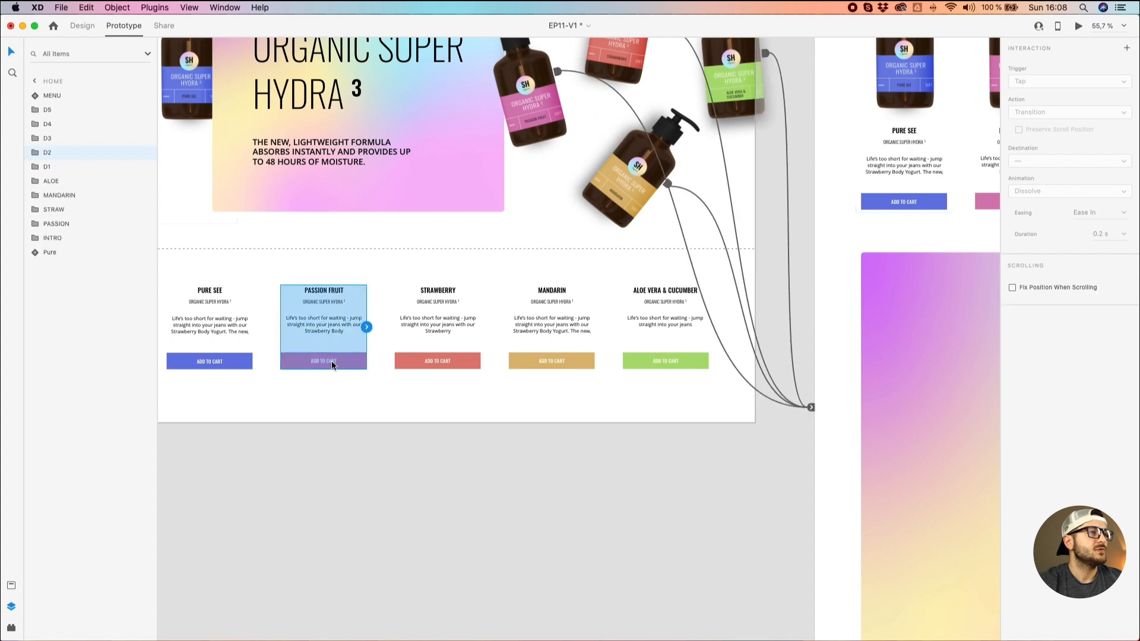
pyautogui.click(81, 26)
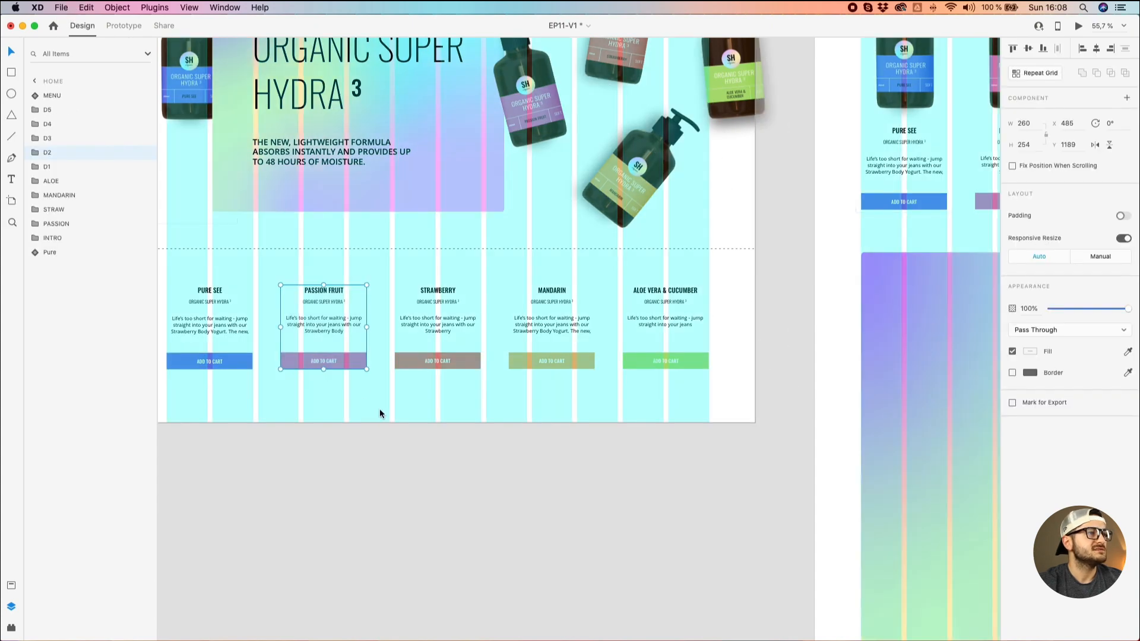
pyautogui.moveTo(336, 361); pyautogui.dragTo(336, 376)
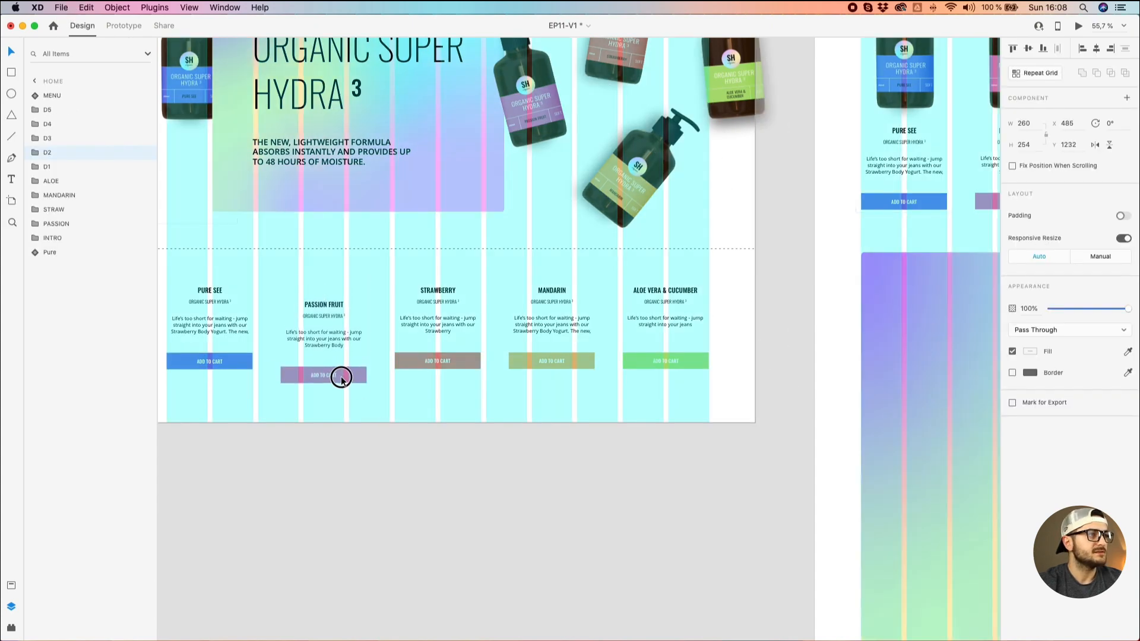
# Stagger the other HOME text blocks vertically: Mandarin at about Y 1145, Strawberry at Y 1173, Aloe Vera & Cucumber at Y 1283.
pyautogui.click(543, 362)
pyautogui.moveTo(544, 363); pyautogui.dragTo(543, 349)
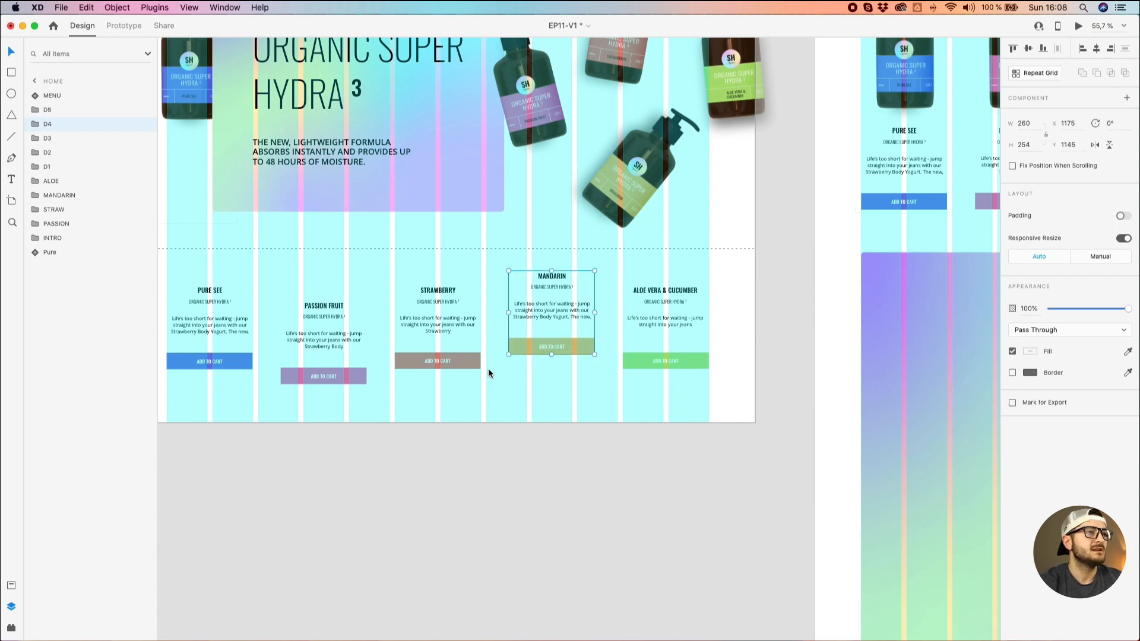
pyautogui.moveTo(454, 361); pyautogui.dragTo(453, 356)
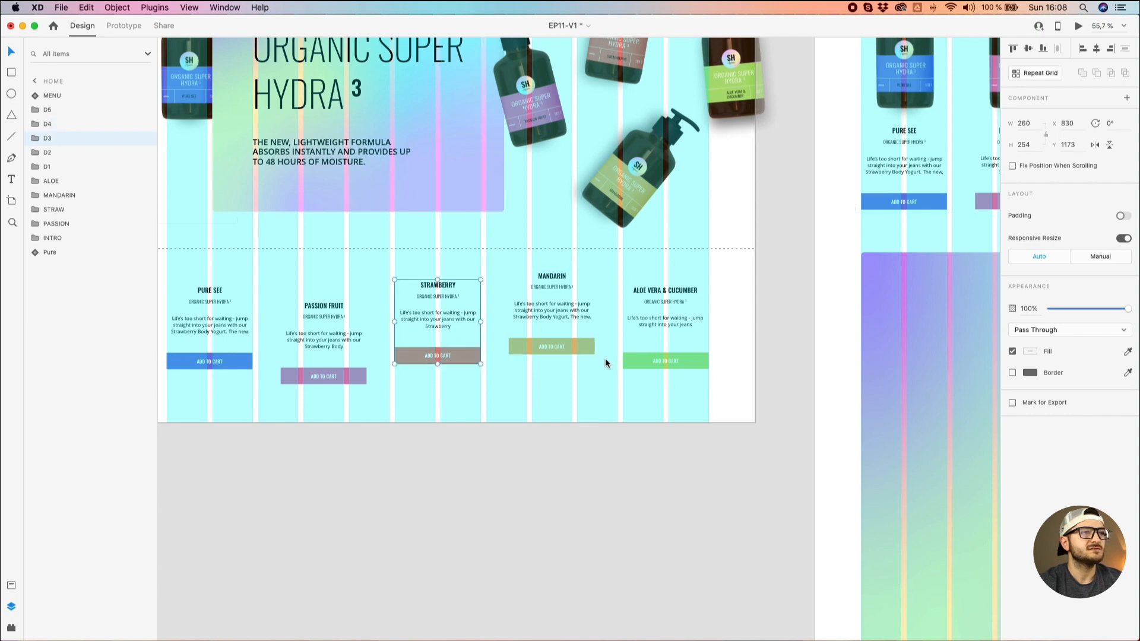
pyautogui.moveTo(632, 366); pyautogui.dragTo(632, 393)
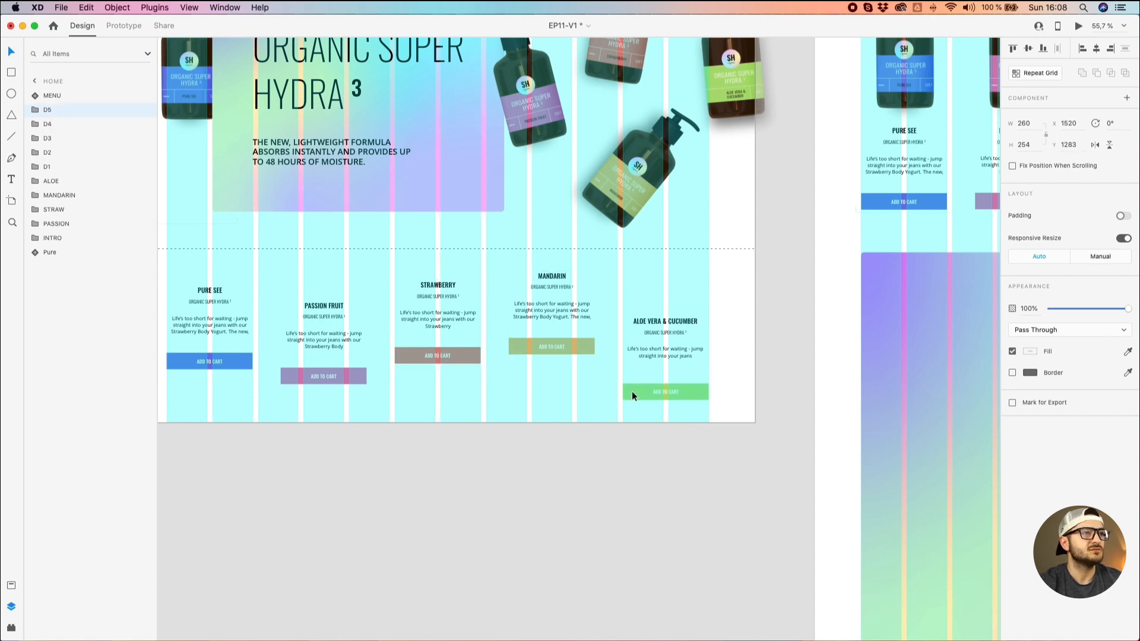
pyautogui.scroll(-3, 591, 393)
pyautogui.click(611, 444)
pyautogui.moveTo(624, 444); pyautogui.dragTo(469, 453)
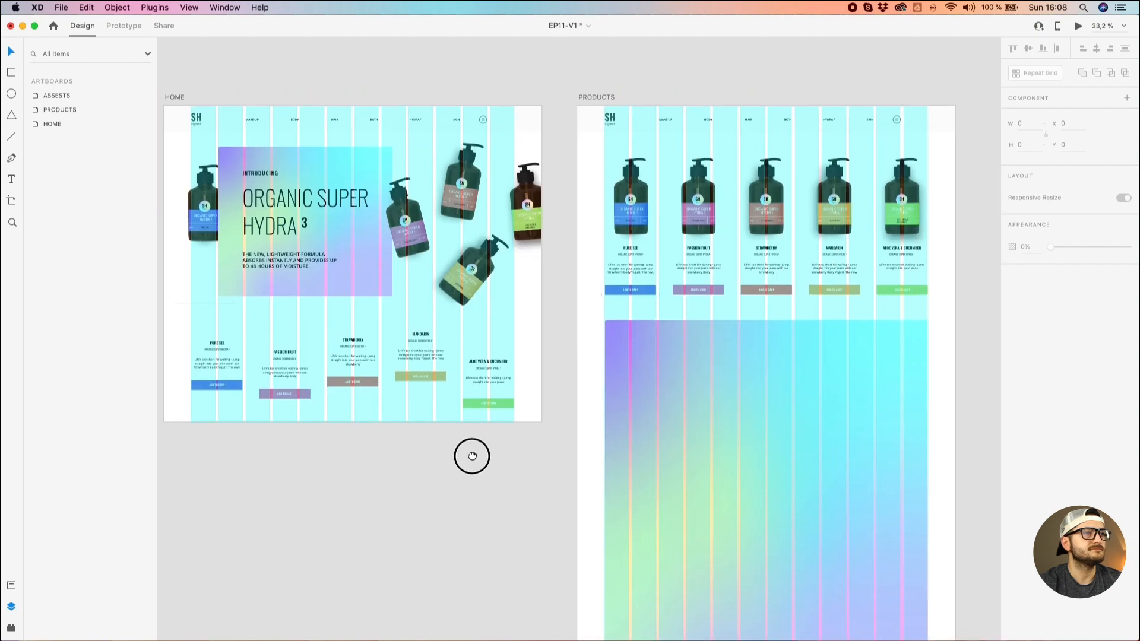
# Preview the prototype from HOME, pull the Strawberry bottle to test the transition, and look through the PRODUCTS page.
pyautogui.click(173, 98)
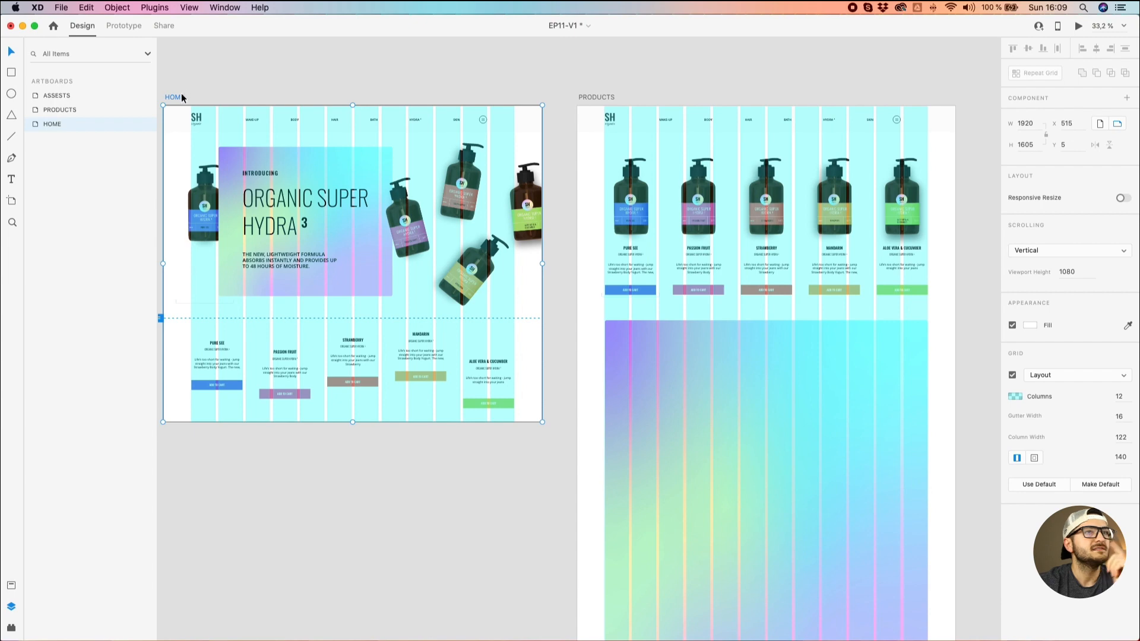
pyautogui.click(1080, 27)
pyautogui.moveTo(906, 260); pyautogui.dragTo(796, 184)
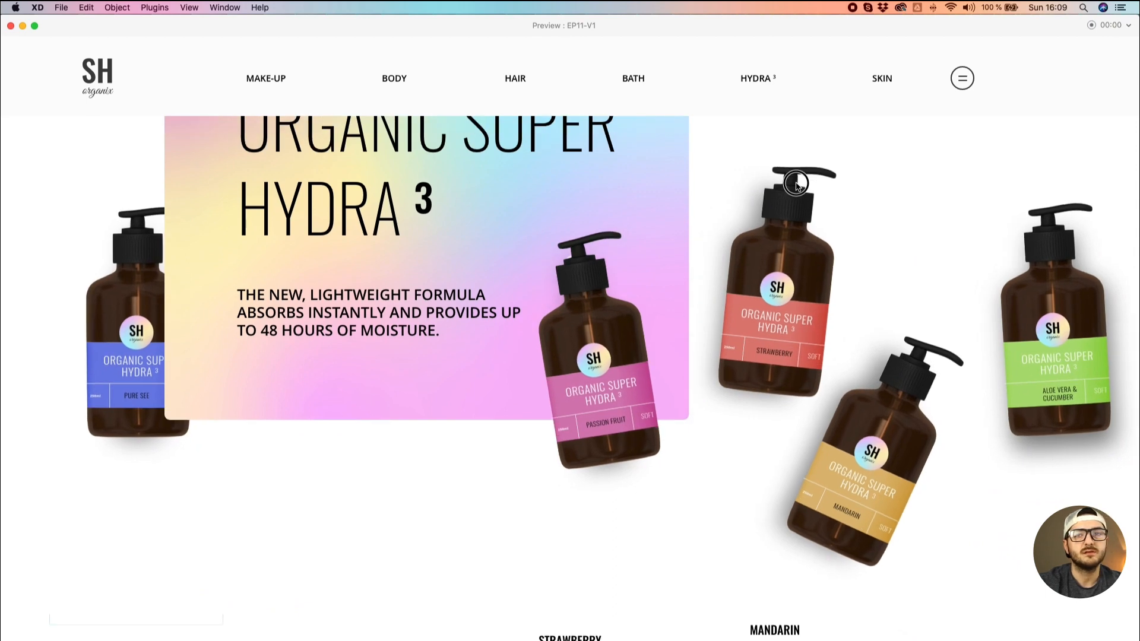
pyautogui.moveTo(796, 183); pyautogui.dragTo(499, 420)
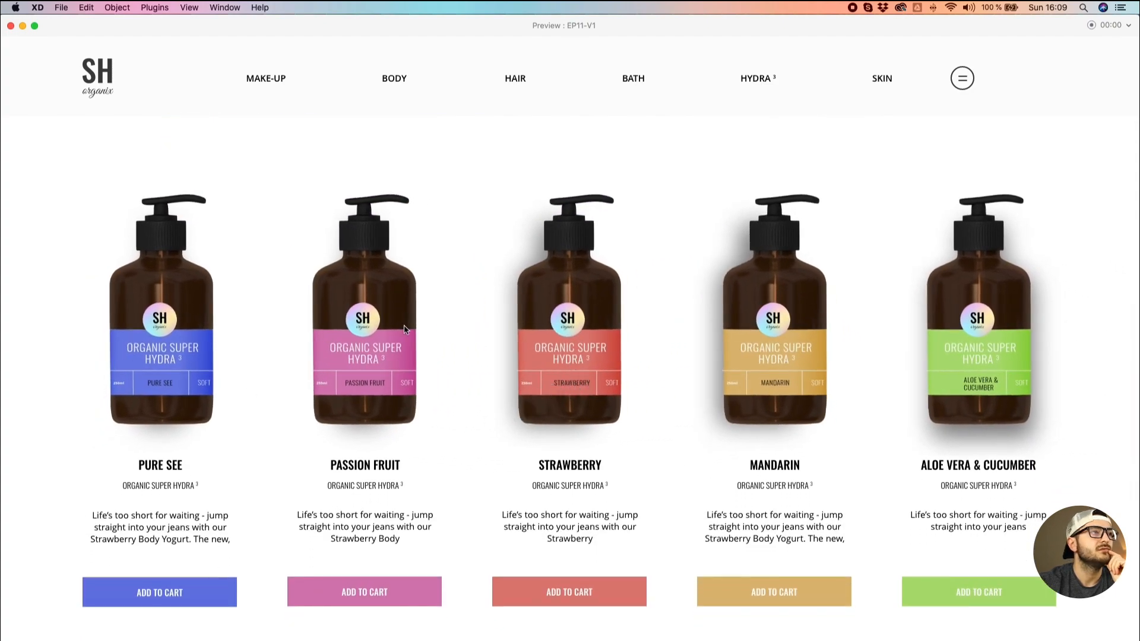
pyautogui.scroll(-5, 434, 326)
pyautogui.scroll(-9, 434, 324)
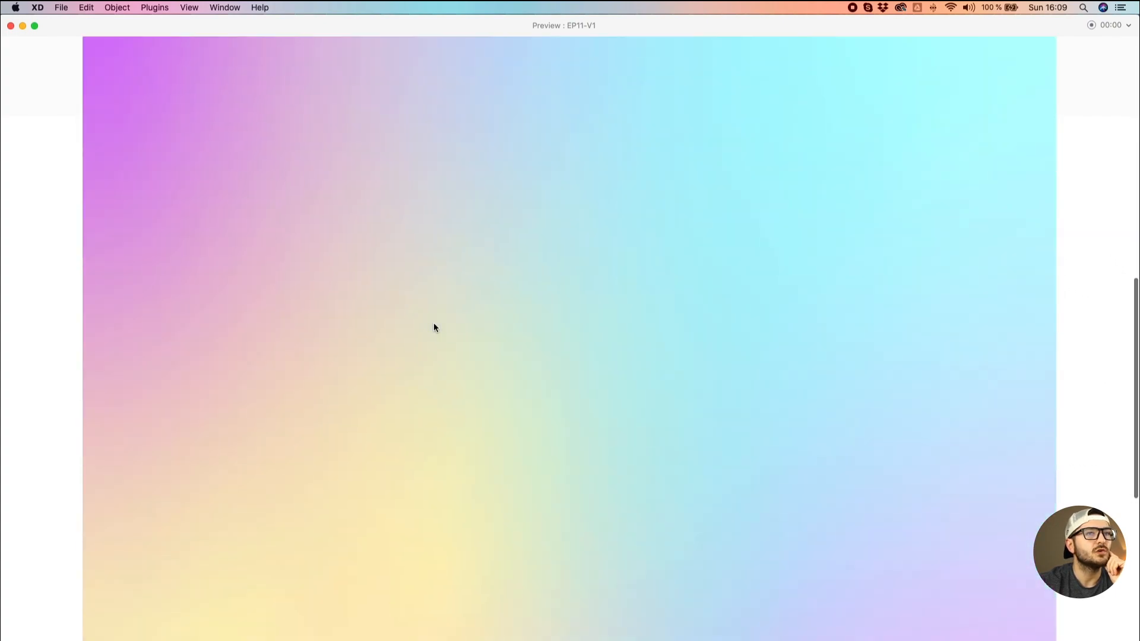
pyautogui.scroll(14, 434, 324)
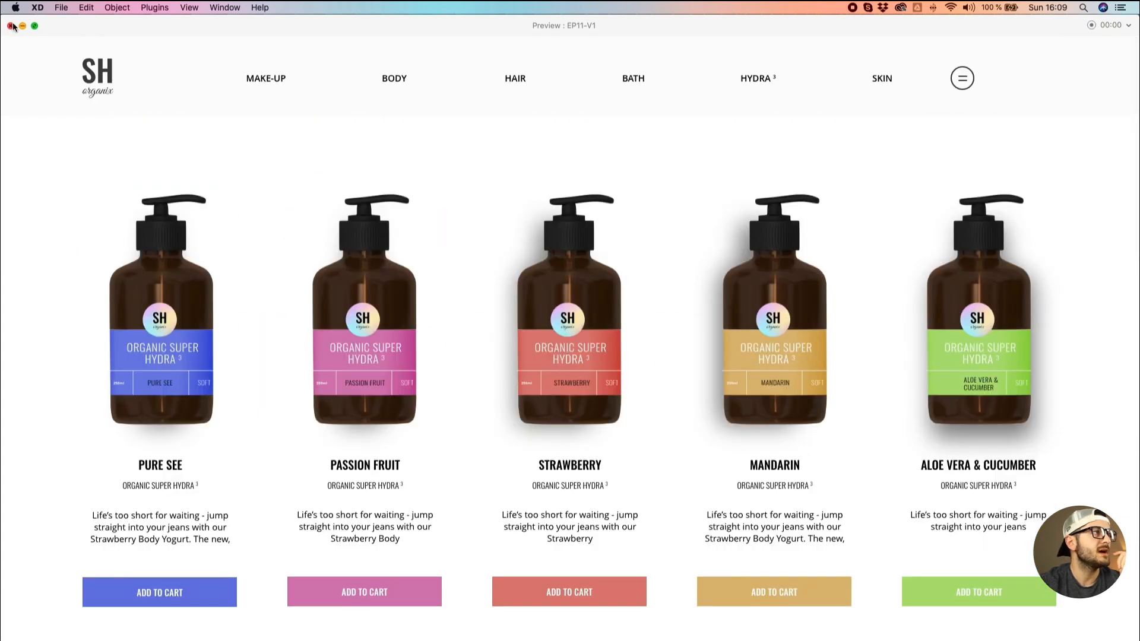
pyautogui.click(11, 26)
pyautogui.click(273, 71)
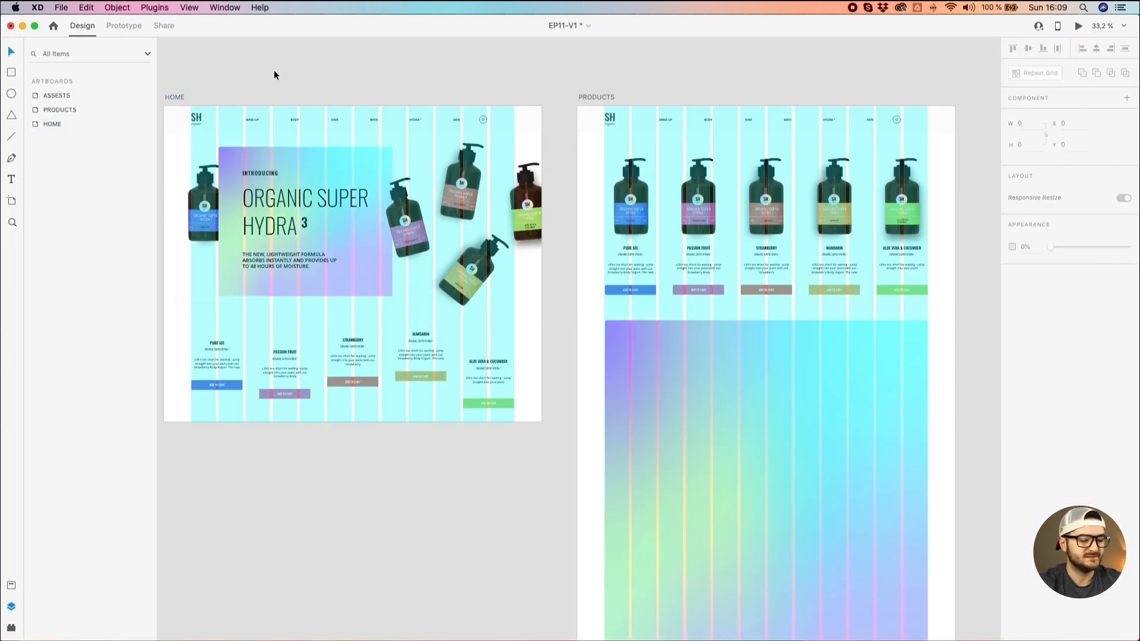
# Rotate the Pure See bottle on HOME to -18° and reposition it slightly beside the intro panel.
pyautogui.click(200, 194)
pyautogui.scroll(5, 199, 195)
pyautogui.moveTo(286, 141); pyautogui.dragTo(240, 132)
pyautogui.moveTo(223, 210); pyautogui.dragTo(231, 215)
pyautogui.scroll(-3, 223, 184)
pyautogui.click(293, 55)
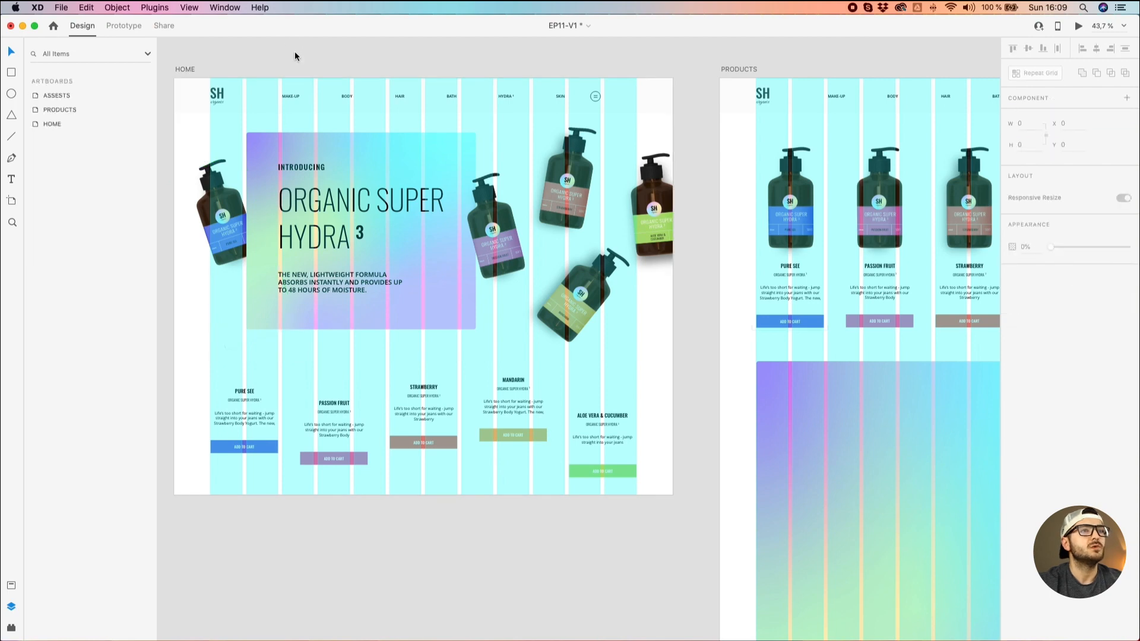
# Preview HOME and check how the tilted Pure See bottle animates when the Strawberry bottle is pulled.
pyautogui.click(184, 70)
pyautogui.click(1078, 26)
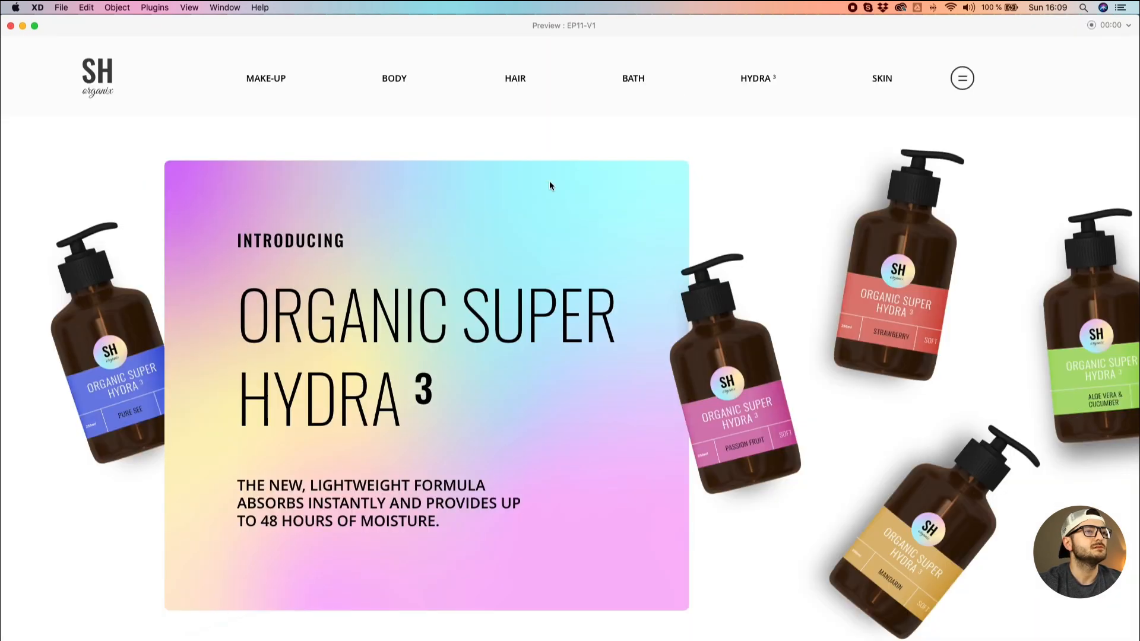
pyautogui.moveTo(903, 234); pyautogui.dragTo(841, 204)
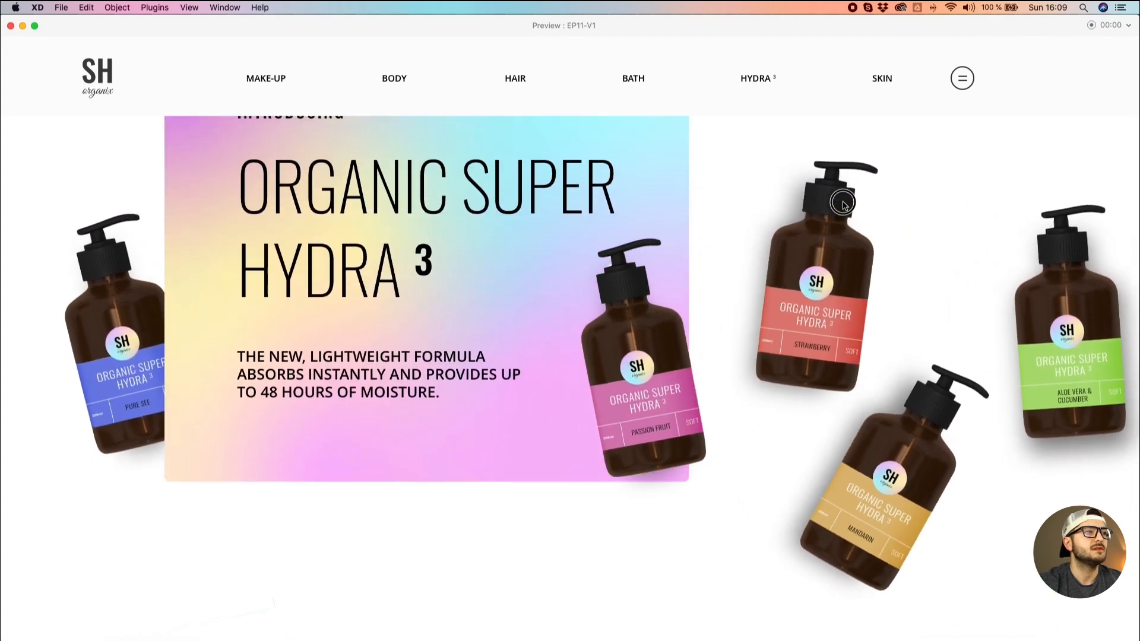
pyautogui.moveTo(789, 240); pyautogui.dragTo(594, 314)
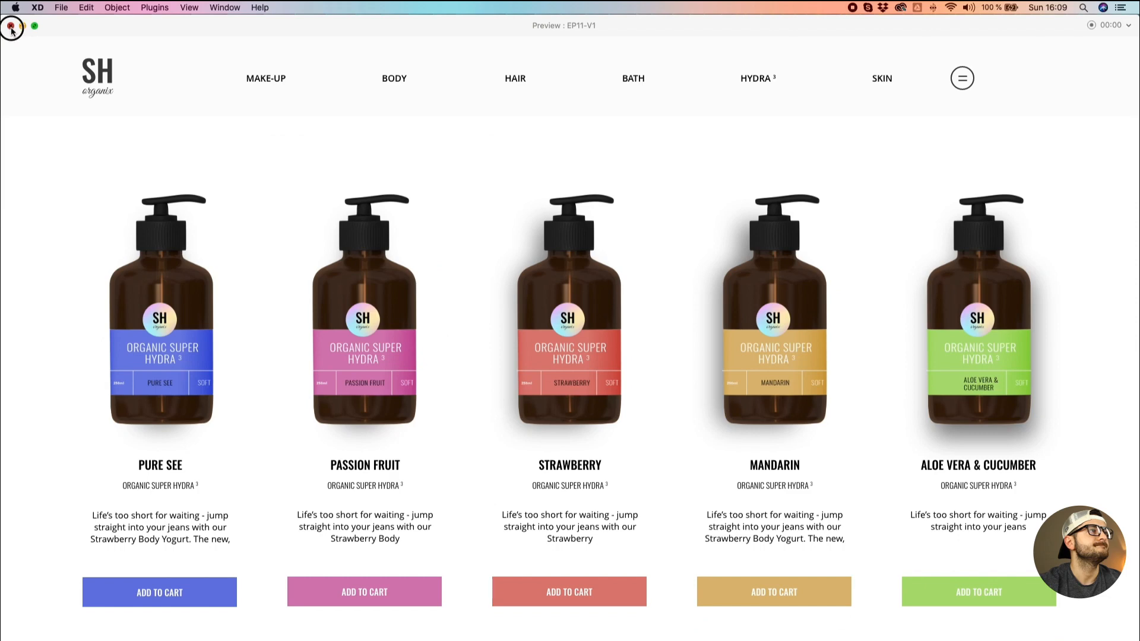
pyautogui.click(10, 26)
# Raise the Pure See bottle on HOME to about Y 186 and preview the bottle transition again.
pyautogui.moveTo(213, 219); pyautogui.dragTo(211, 193)
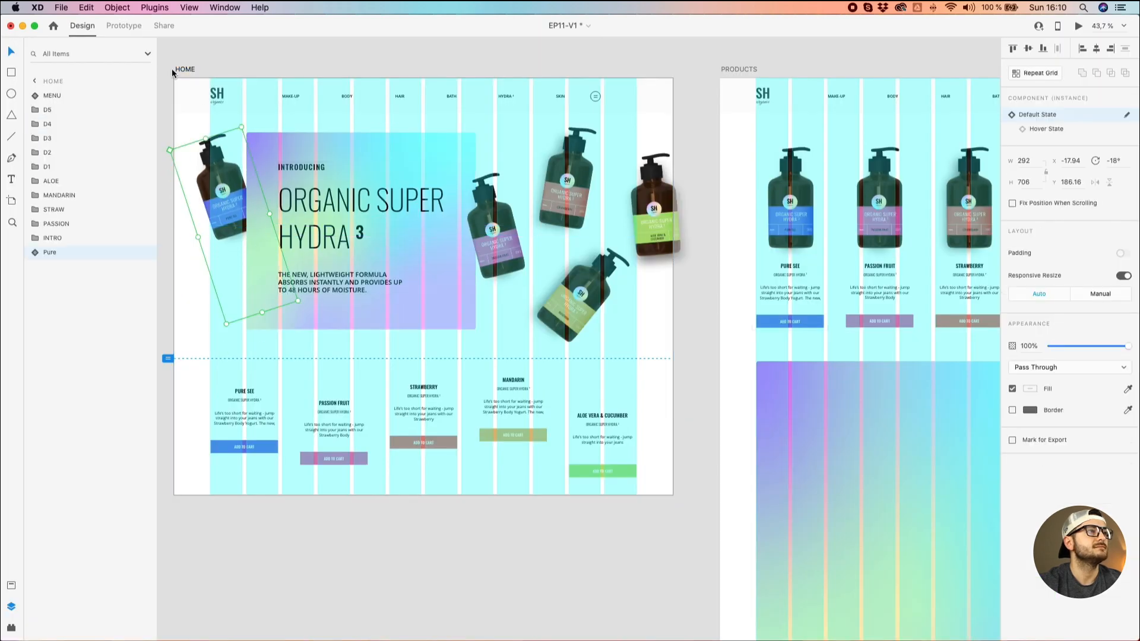
pyautogui.click(173, 69)
pyautogui.click(1078, 26)
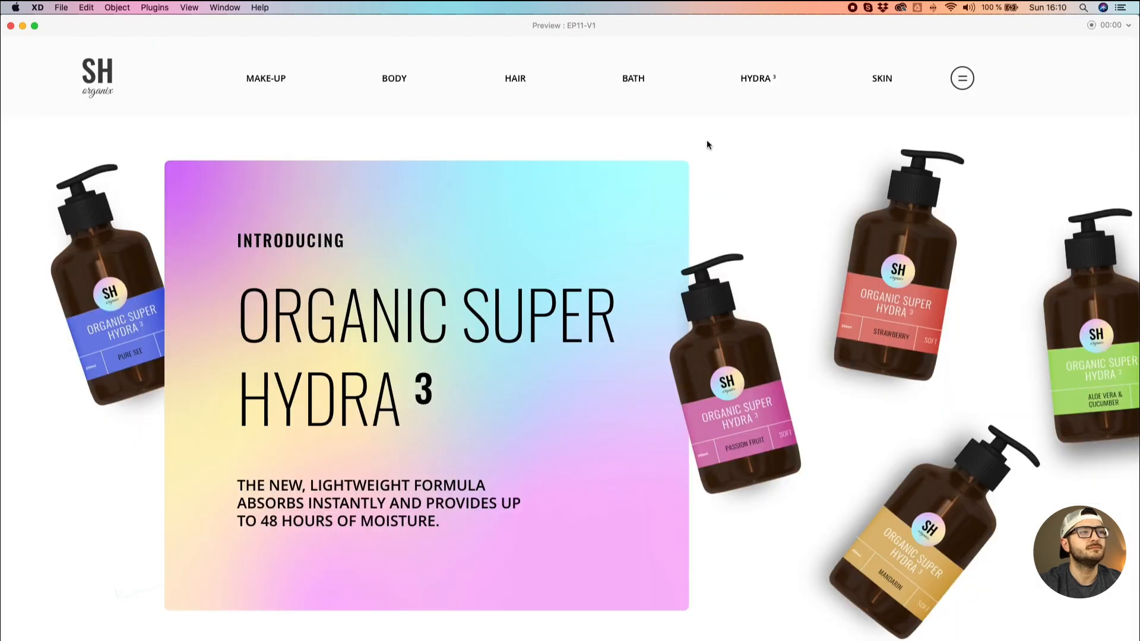
pyautogui.moveTo(890, 255); pyautogui.dragTo(612, 303)
pyautogui.click(10, 25)
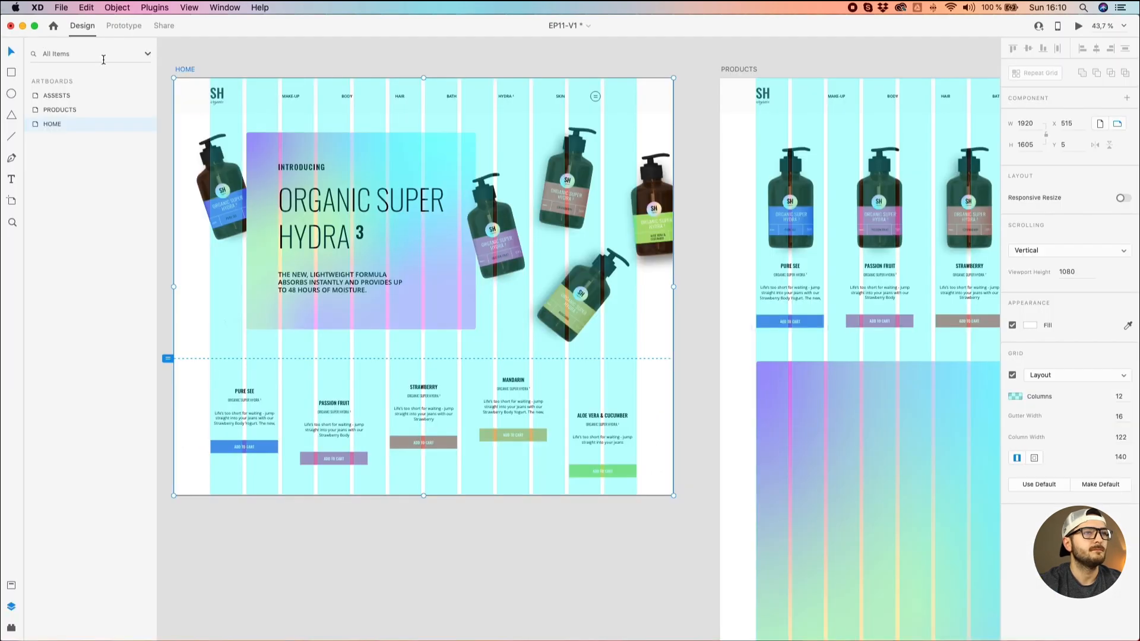
# Rotate the Aloe bottle on HOME to about -36° and shift it slightly down at the artboard's edge.
pyautogui.click(651, 256)
pyautogui.moveTo(676, 150); pyautogui.dragTo(642, 144)
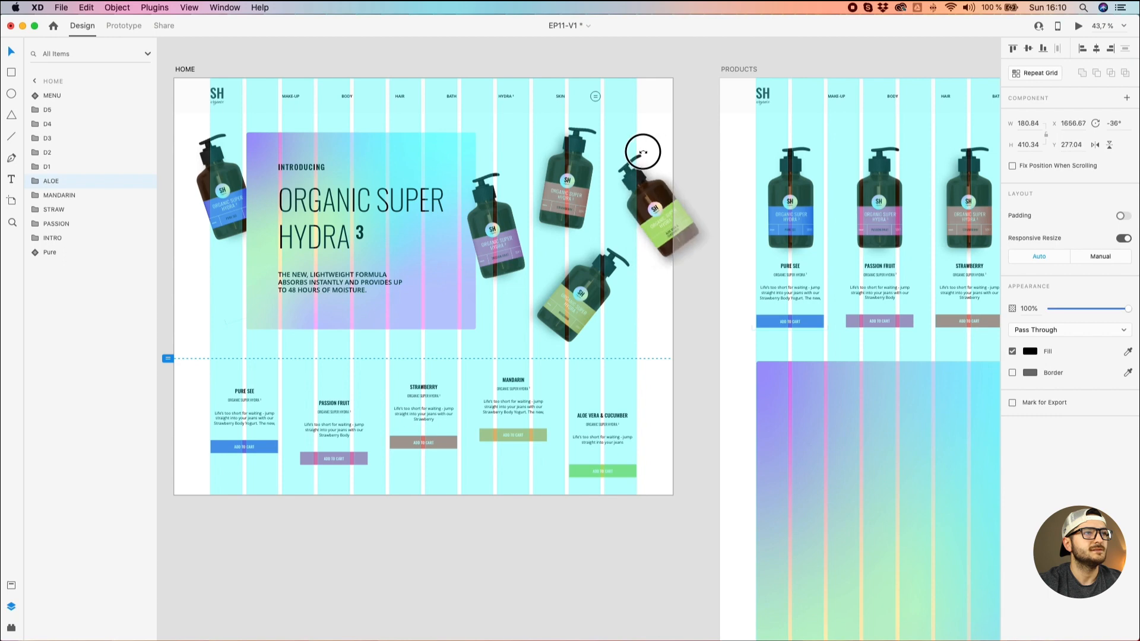
pyautogui.moveTo(656, 209); pyautogui.dragTo(661, 227)
pyautogui.press('Escape')
# Rotate the Pure See bottle on HOME to -38° and move it down, partly behind the intro panel.
pyautogui.click(221, 196)
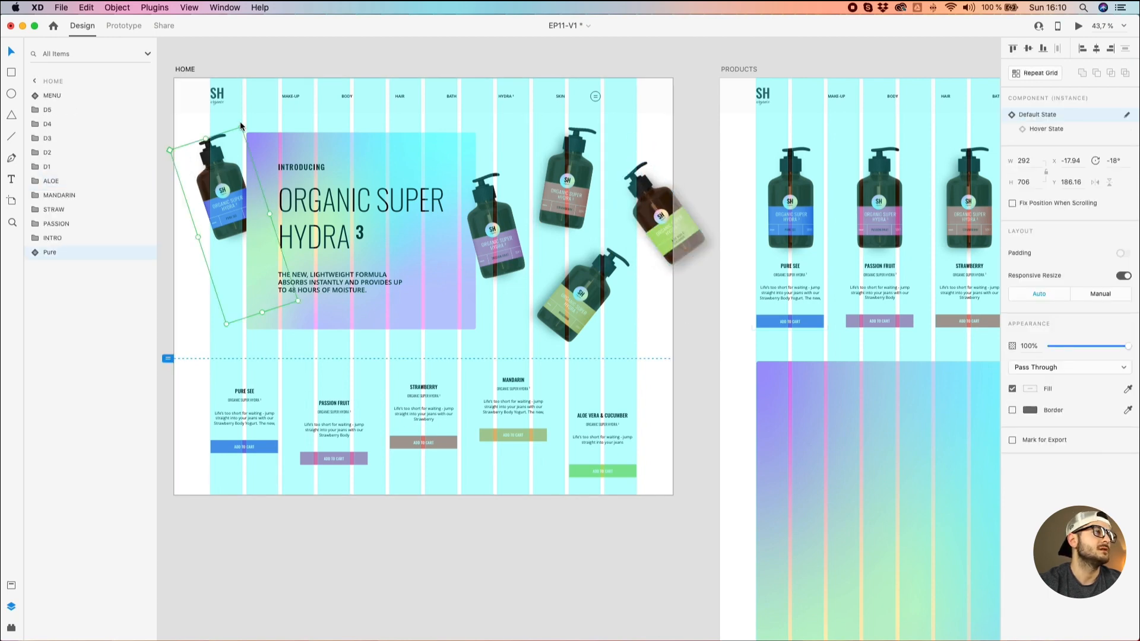
pyautogui.moveTo(229, 124); pyautogui.dragTo(209, 137)
pyautogui.moveTo(217, 182); pyautogui.dragTo(231, 203)
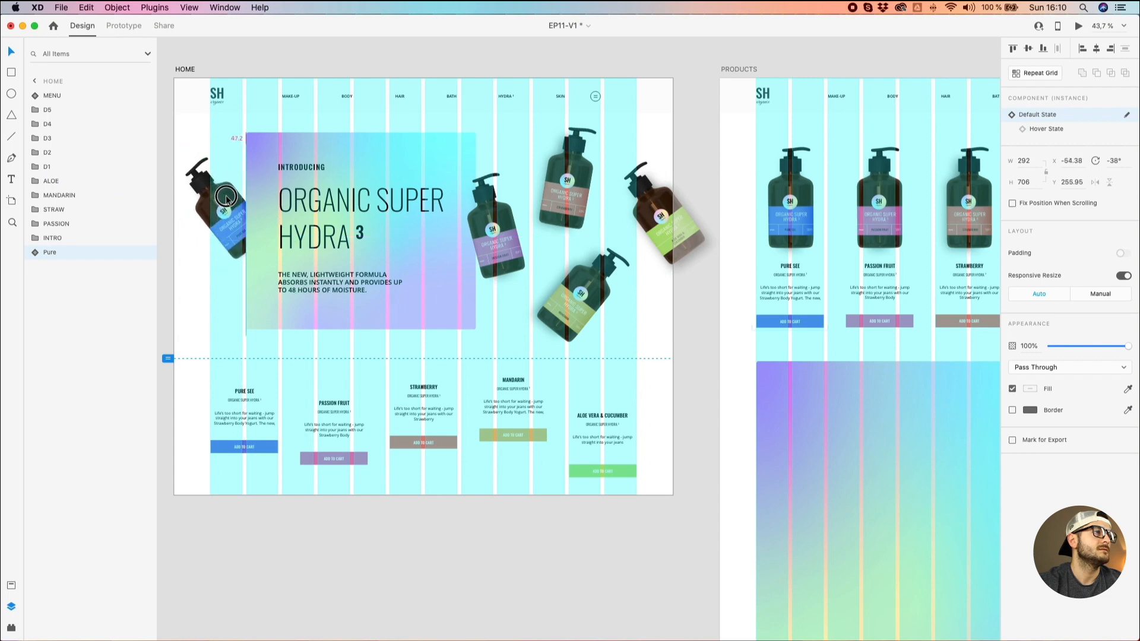
pyautogui.click(387, 50)
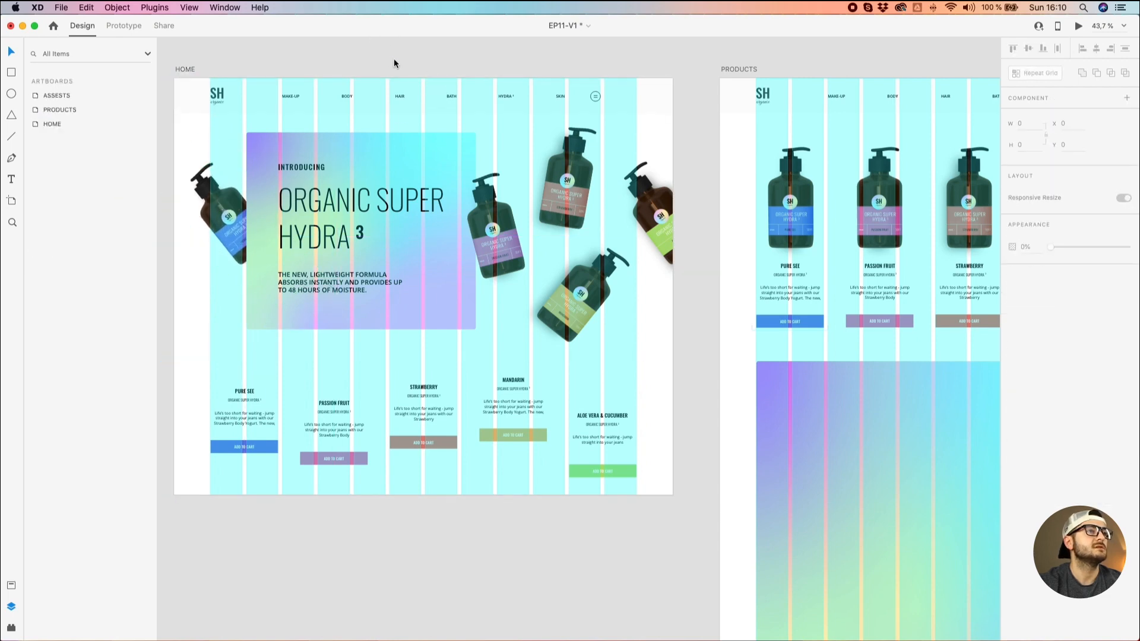
# Preview HOME in a smaller window, testing the bottle and text transition to PRODUCTS and the page scrolling.
pyautogui.click(492, 222)
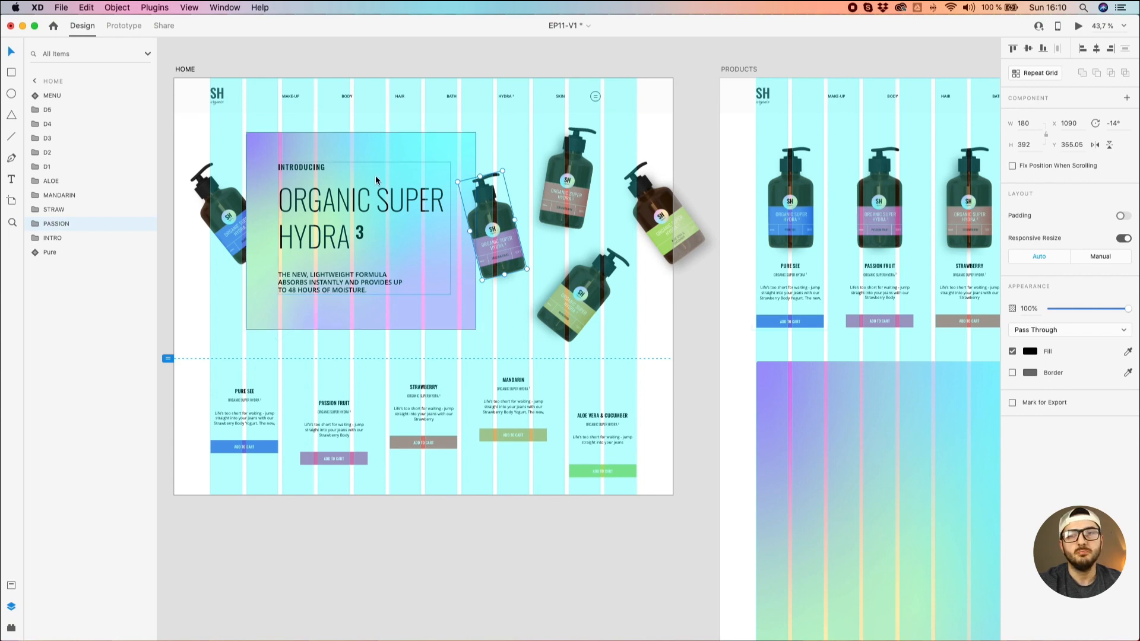
pyautogui.click(191, 72)
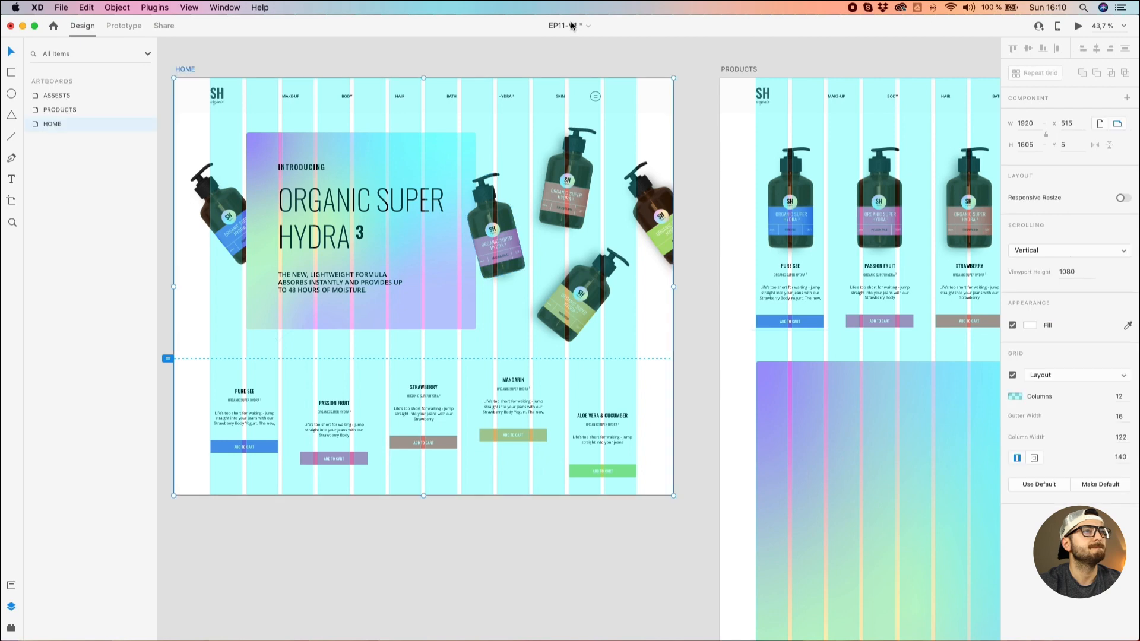
pyautogui.click(1078, 27)
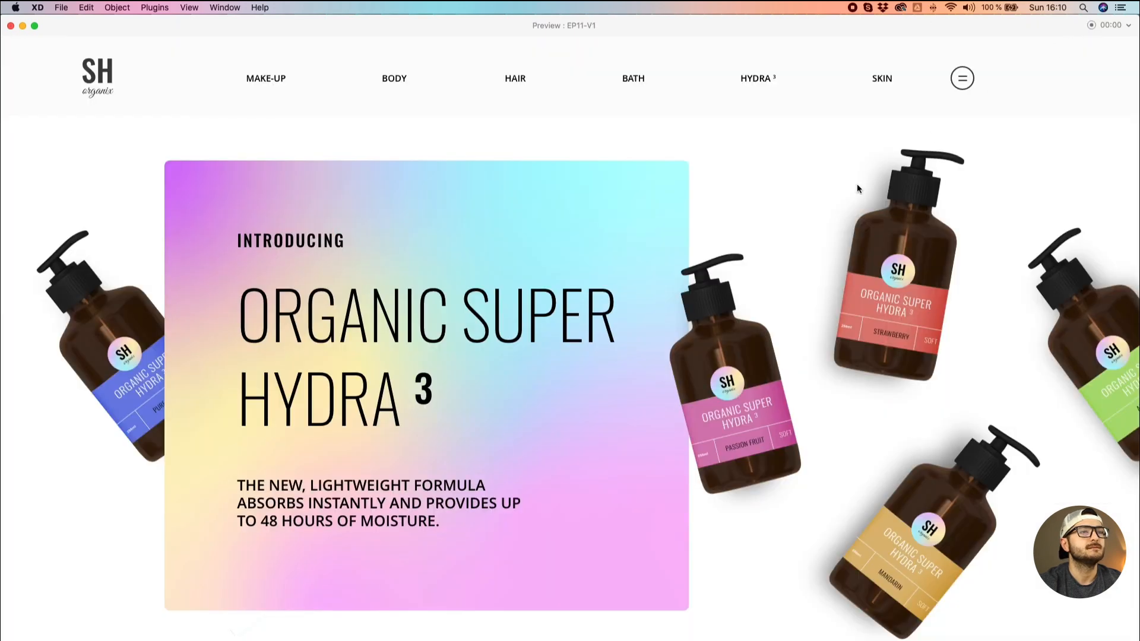
pyautogui.moveTo(64, 18); pyautogui.dragTo(280, 90)
pyautogui.moveTo(875, 274); pyautogui.dragTo(600, 291)
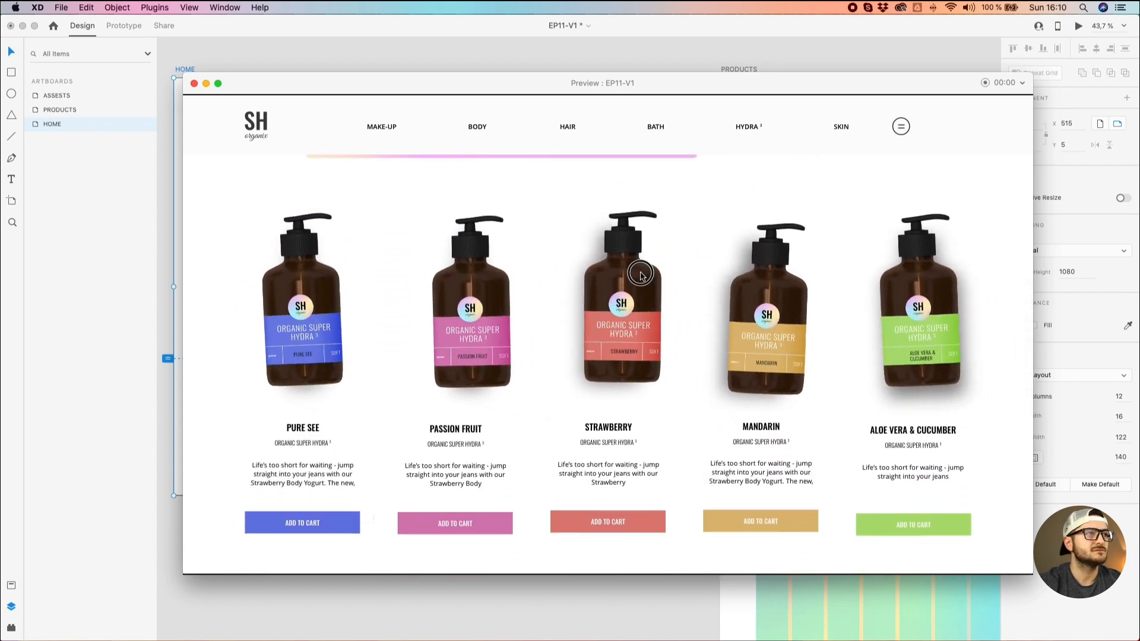
pyautogui.scroll(-5, 595, 293)
pyautogui.scroll(5, 595, 297)
pyautogui.scroll(-5, 595, 296)
pyautogui.scroll(5, 595, 298)
pyautogui.scroll(-2, 588, 331)
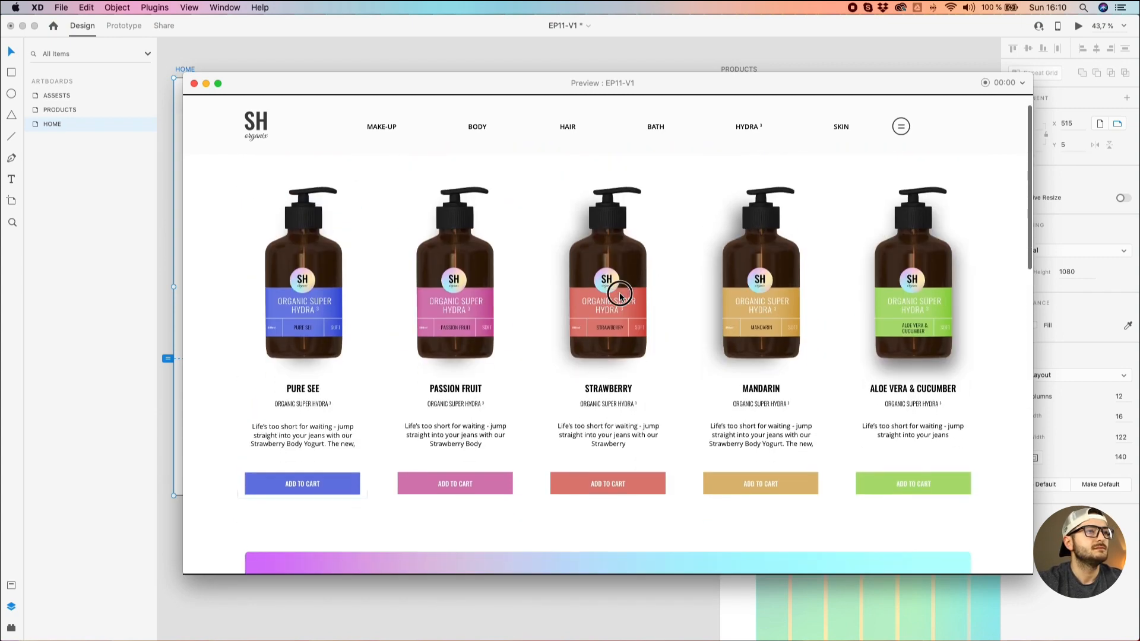
pyautogui.click(194, 84)
pyautogui.click(691, 161)
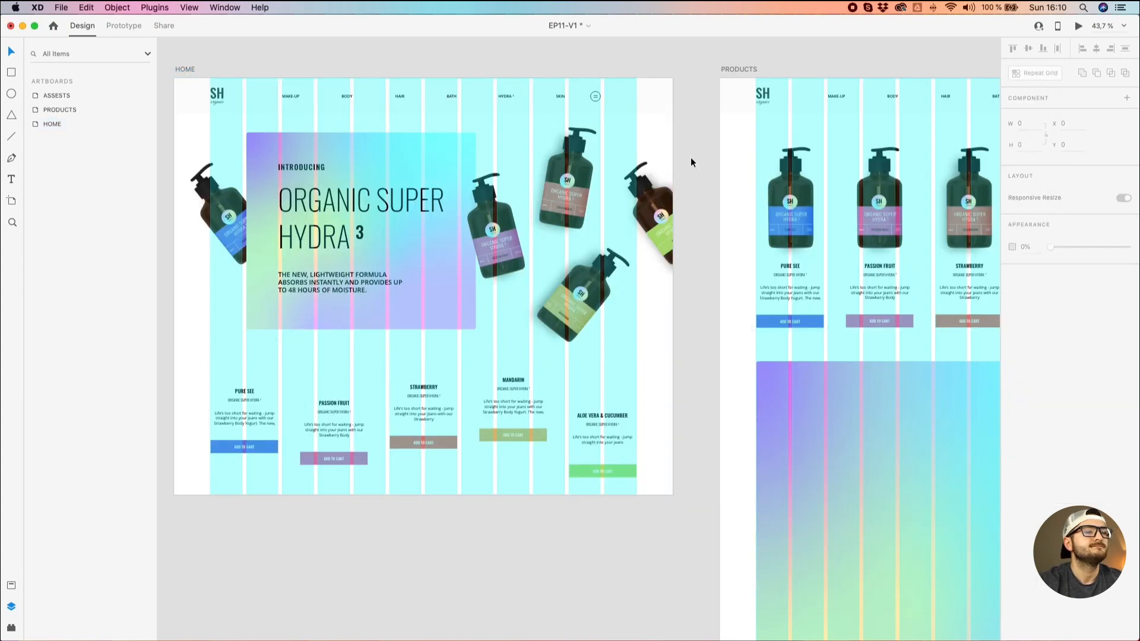
# Turn off the layout grid on the PRODUCTS artboard and examine its product row up close.
pyautogui.hscroll(5, 724, 142)
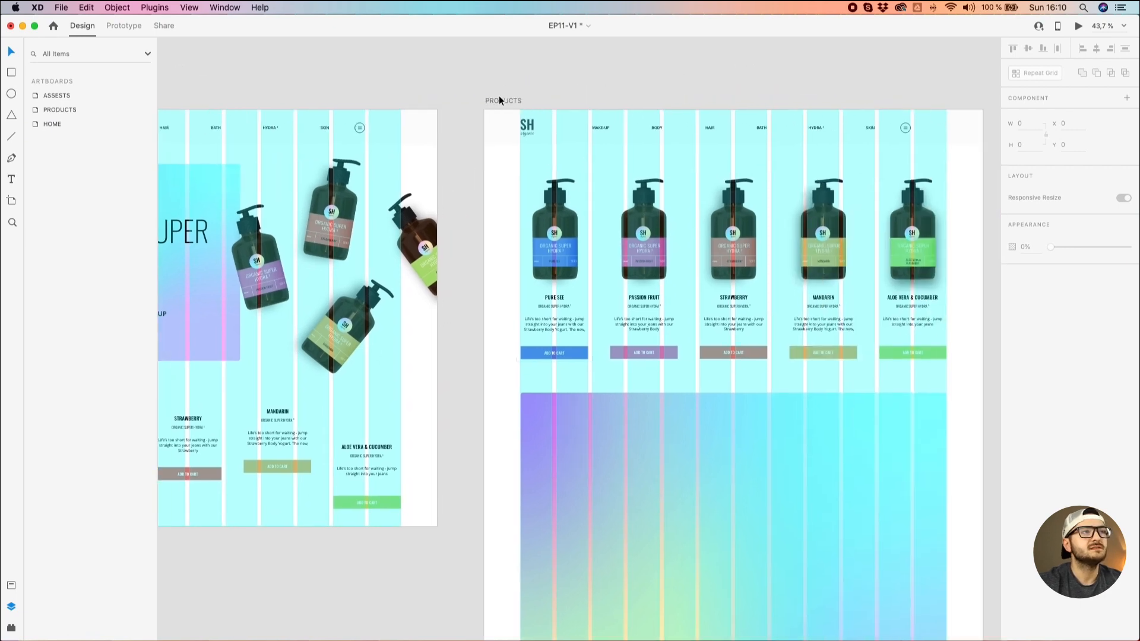
pyautogui.click(499, 99)
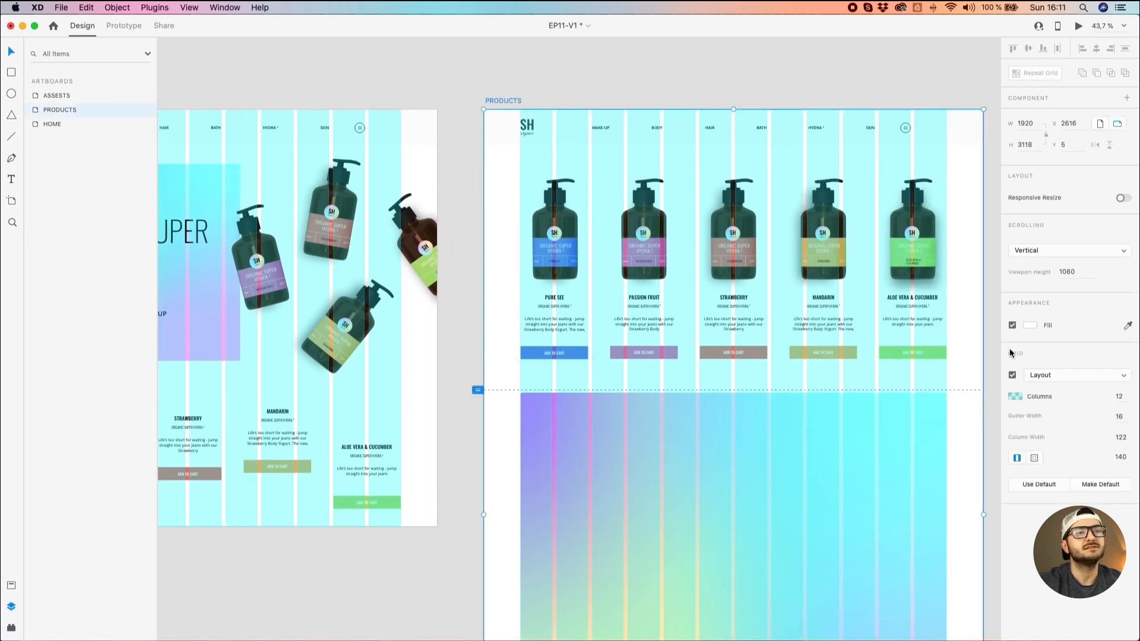
pyautogui.click(1012, 375)
pyautogui.scroll(5, 776, 293)
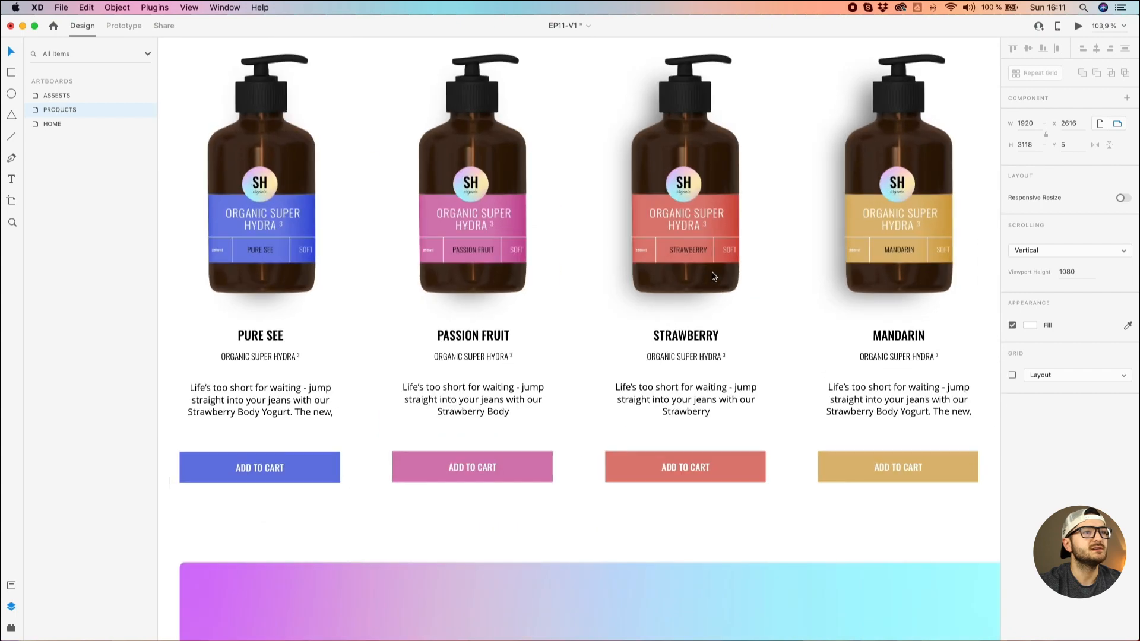
# Enlarge the shadow inside the Strawberry bottle group on PRODUCTS to about 177 × 348 so it spans the bottle.
pyautogui.click(695, 237)
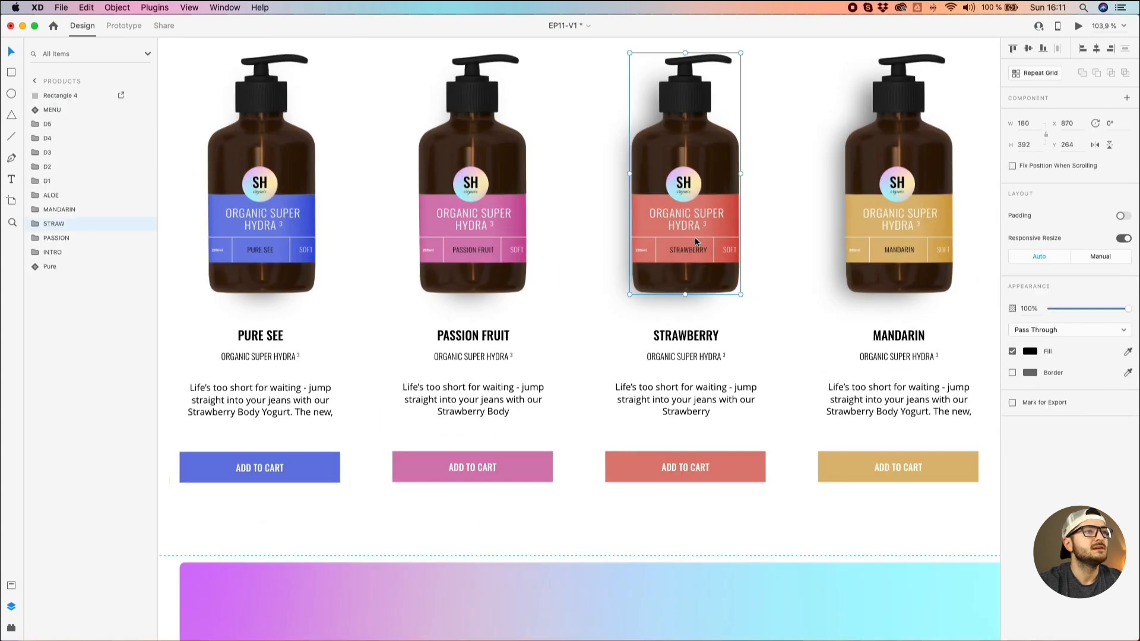
pyautogui.click(35, 224)
pyautogui.click(52, 251)
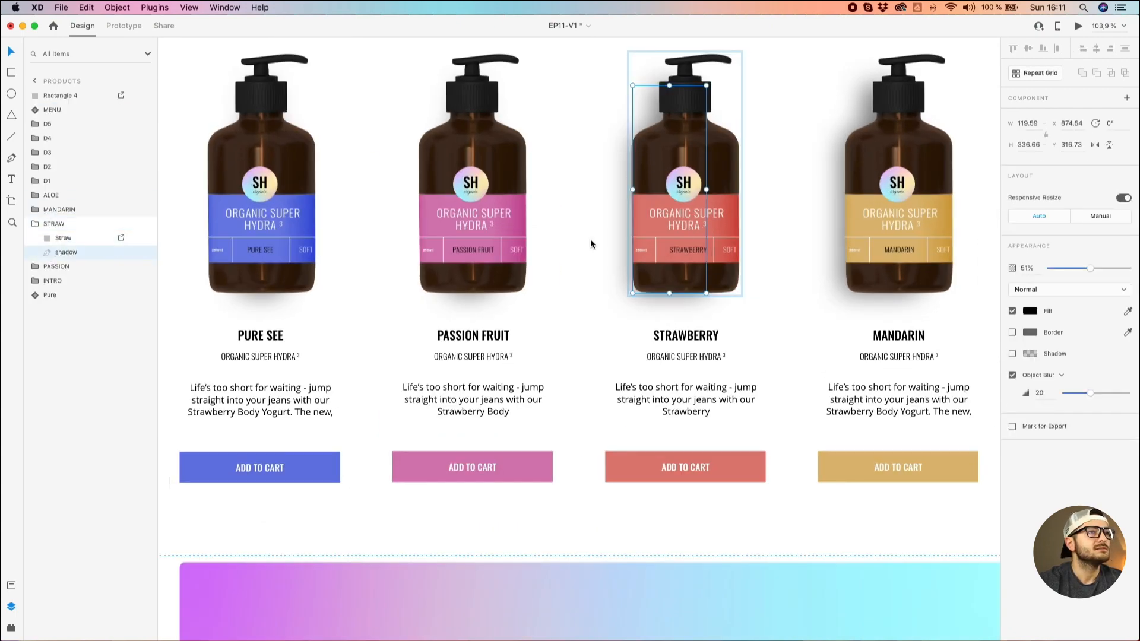
pyautogui.moveTo(706, 190); pyautogui.dragTo(742, 185)
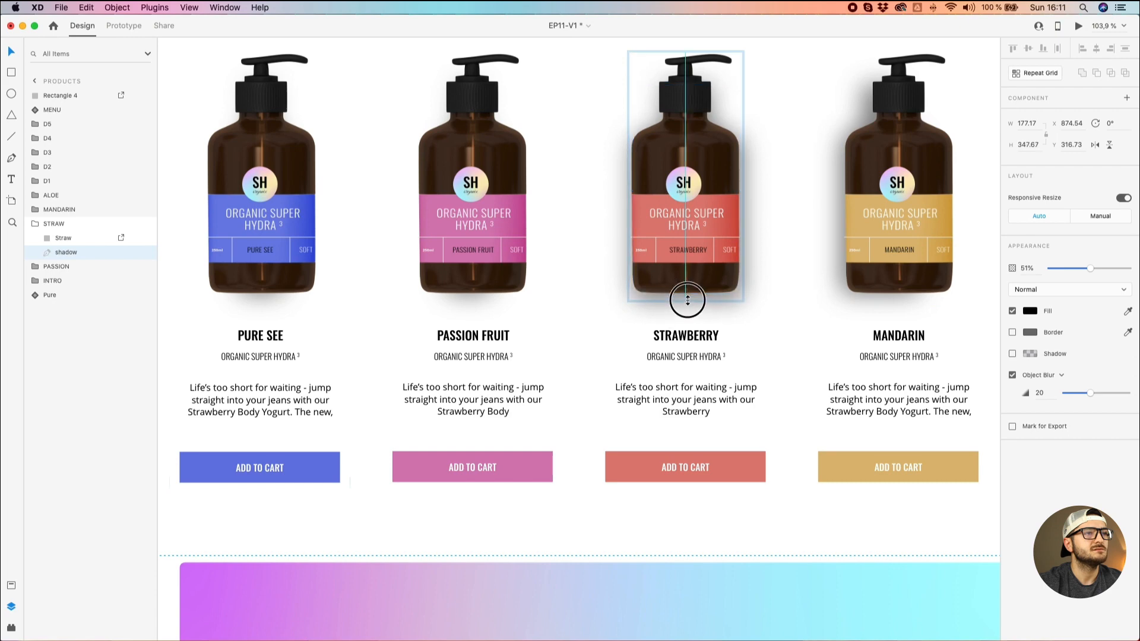
# Widen the Passion Fruit bottle's shadow on both sides to the bottle's full width and extend it slightly below the base.
pyautogui.click(512, 237)
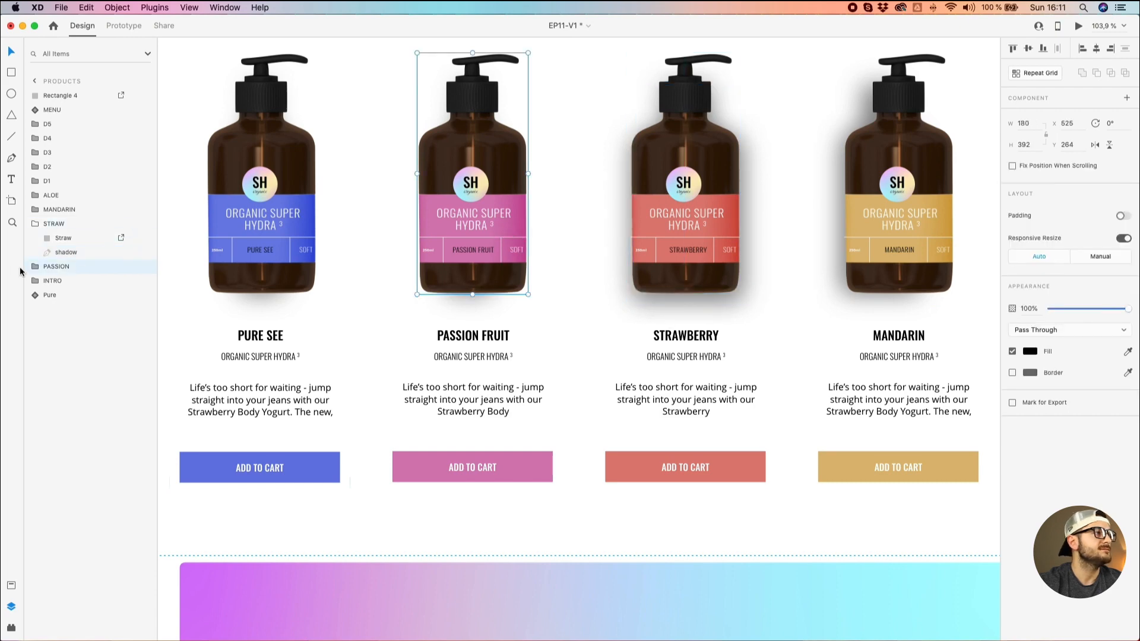
pyautogui.click(41, 270)
pyautogui.click(64, 295)
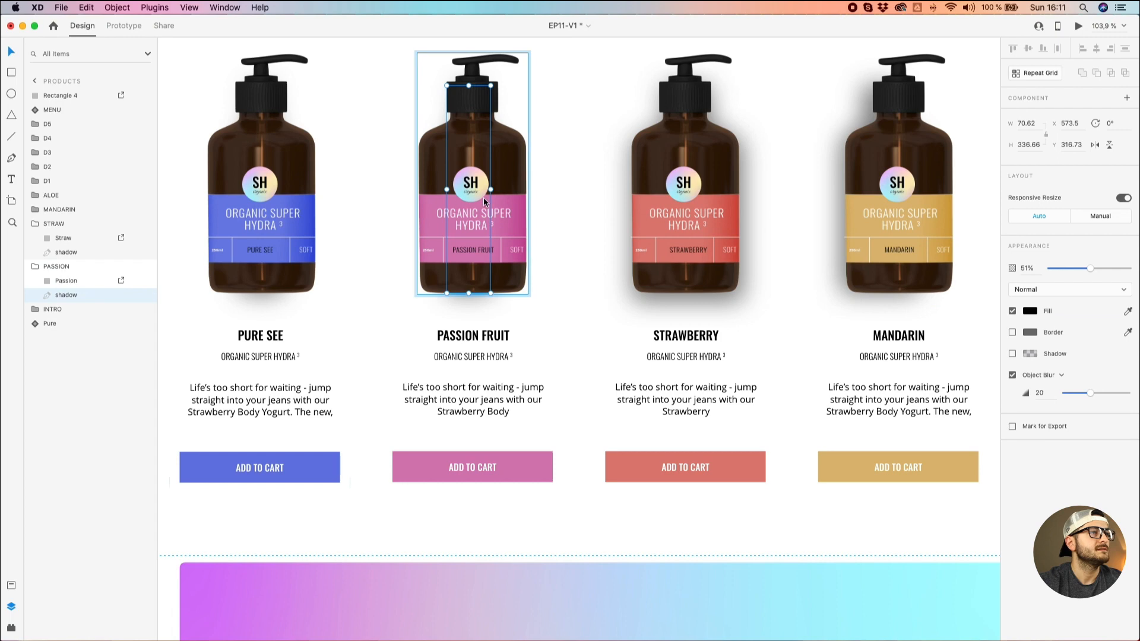
pyautogui.moveTo(490, 190); pyautogui.dragTo(524, 193)
pyautogui.moveTo(412, 191); pyautogui.dragTo(417, 190)
pyautogui.moveTo(470, 292); pyautogui.dragTo(465, 297)
pyautogui.click(353, 277)
pyautogui.scroll(-2, 353, 269)
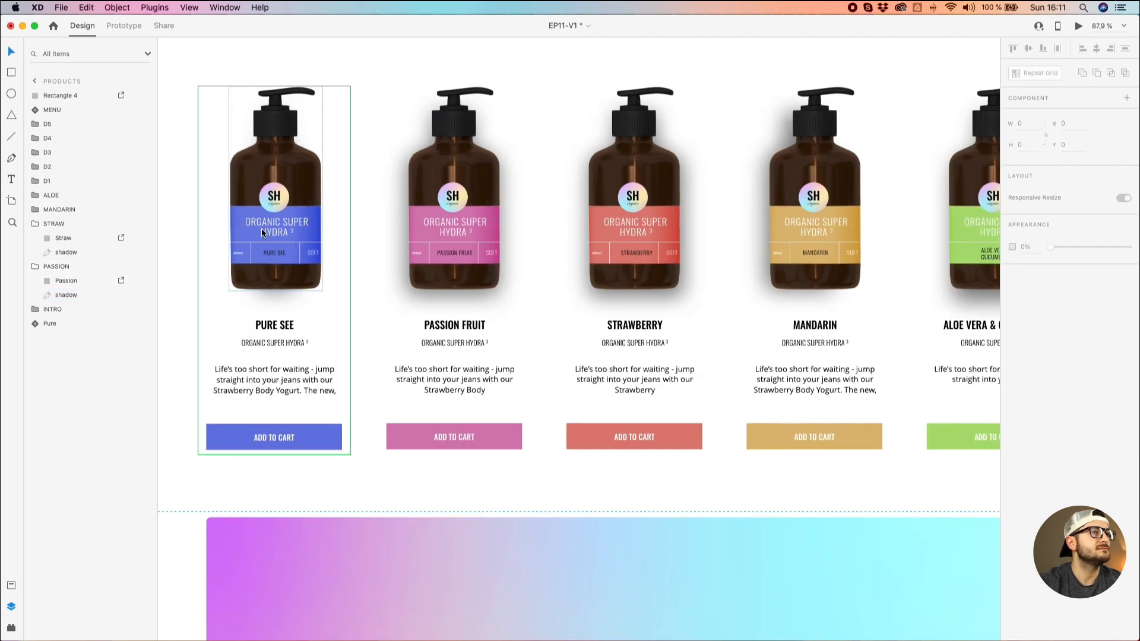
# Widen the Mandarin bottle's shadow to the bottle's full width and stretch it slightly past the base.
pyautogui.click(792, 205)
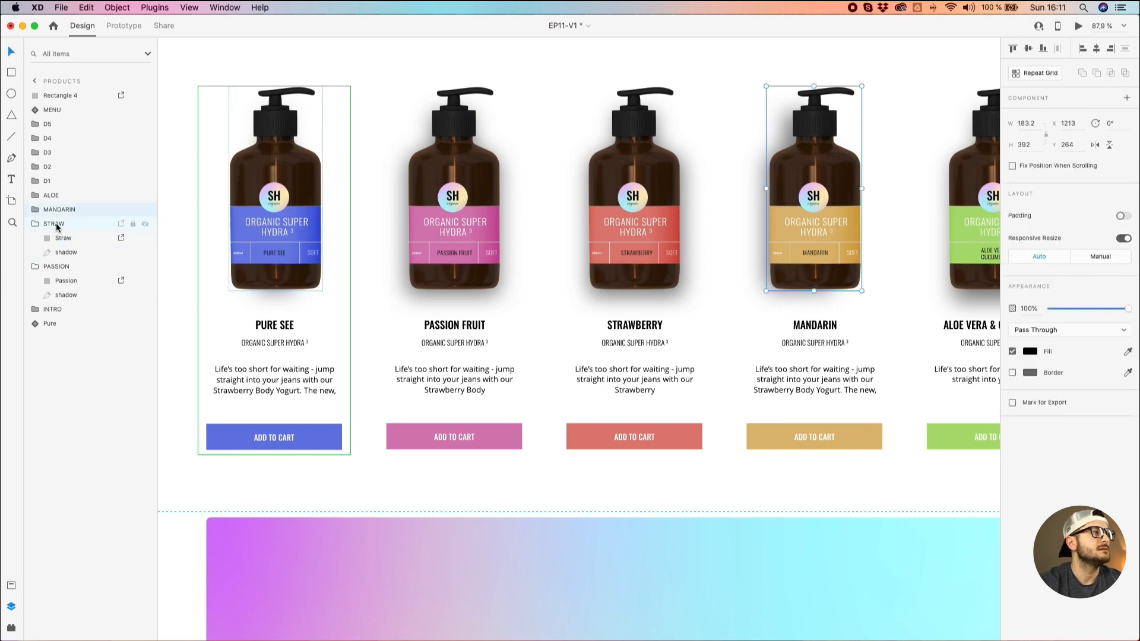
pyautogui.click(33, 211)
pyautogui.click(59, 238)
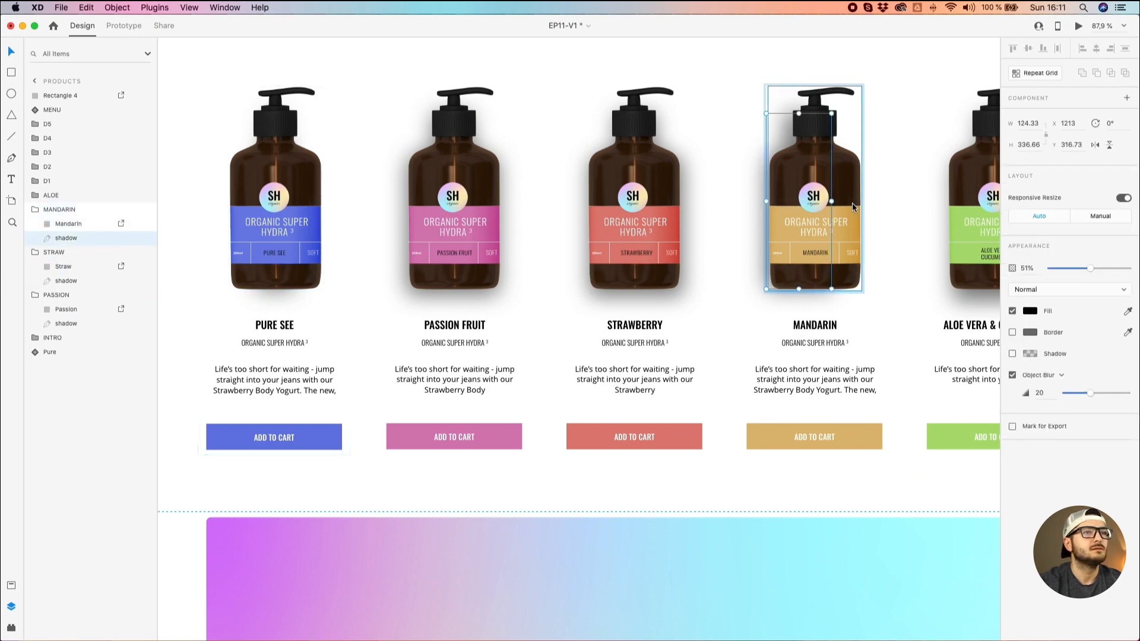
pyautogui.moveTo(832, 201); pyautogui.dragTo(859, 202)
pyautogui.moveTo(813, 291); pyautogui.dragTo(811, 297)
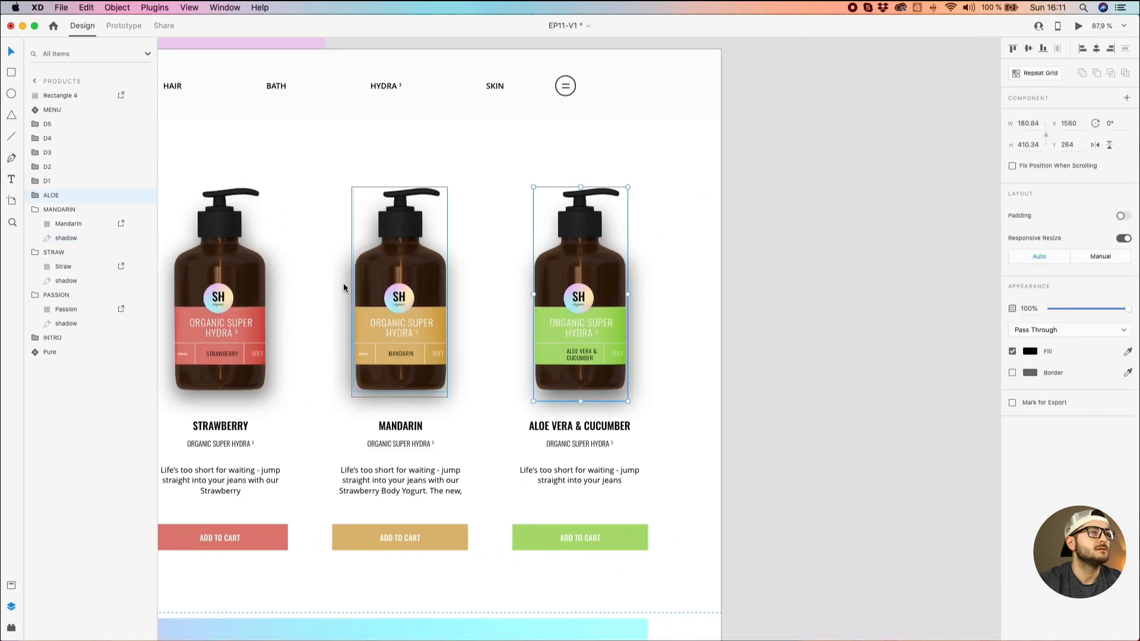
# Widen the Aloe Vera & Cucumber bottle's shadow to about 181 and shorten its lower end slightly.
pyautogui.click(32, 196)
pyautogui.click(131, 223)
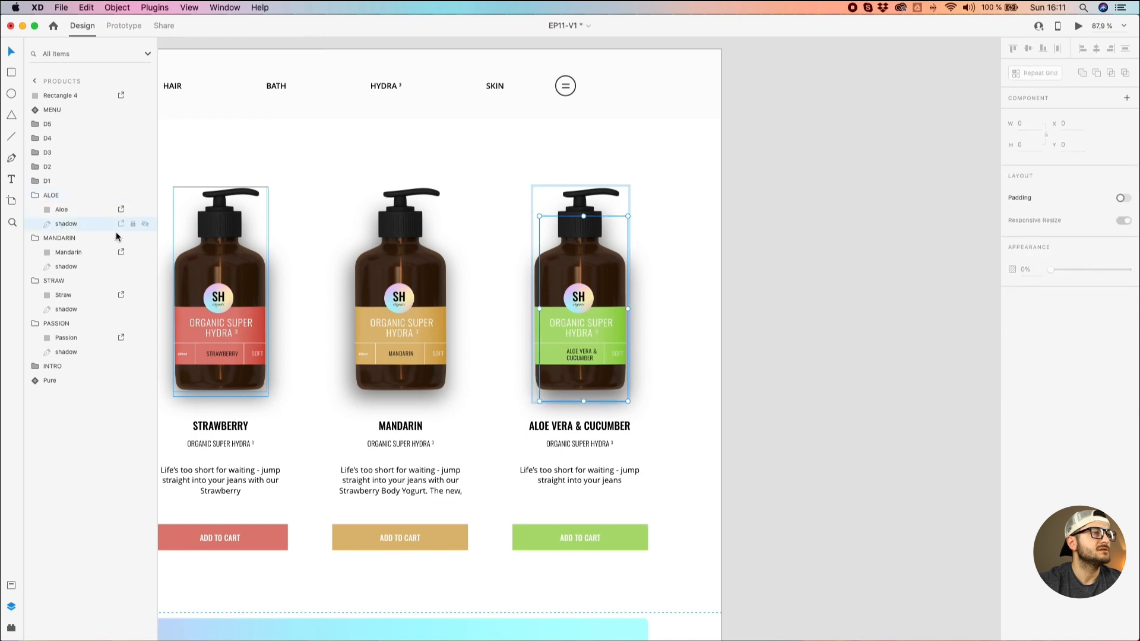
pyautogui.moveTo(539, 310); pyautogui.dragTo(534, 310)
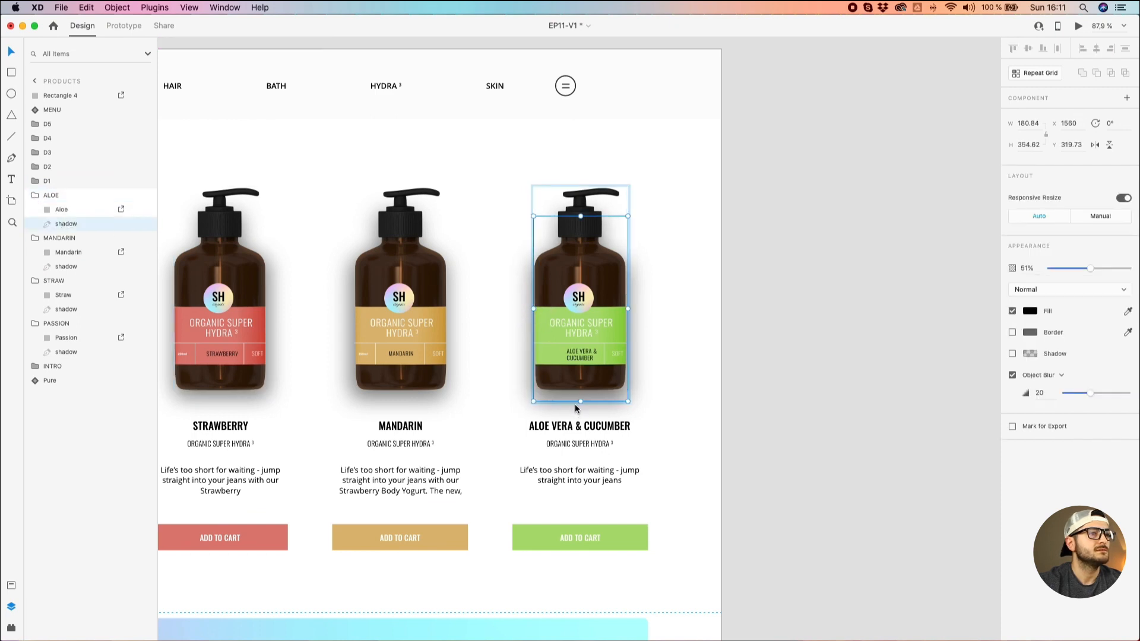
pyautogui.moveTo(578, 402); pyautogui.dragTo(579, 399)
pyautogui.click(664, 401)
pyautogui.scroll(-3, 664, 401)
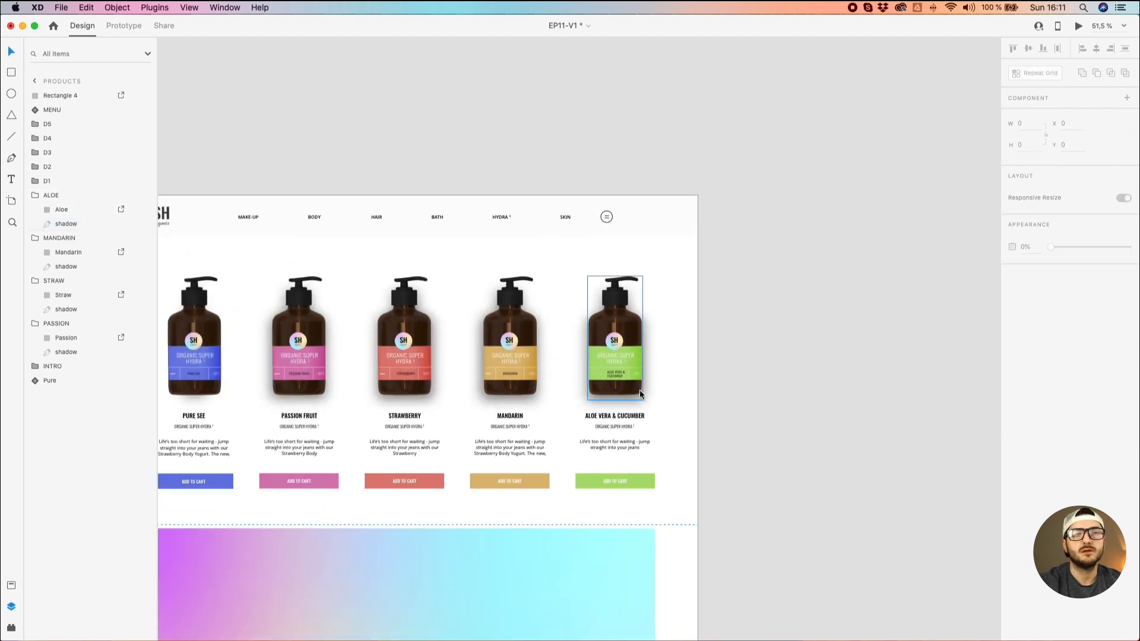
# Widen the shadow inside the Pure See component's default state to about 170, centred behind the bottle, and extend its lower end slightly.
pyautogui.click(640, 302)
pyautogui.moveTo(663, 313); pyautogui.dragTo(809, 229)
pyautogui.click(846, 274)
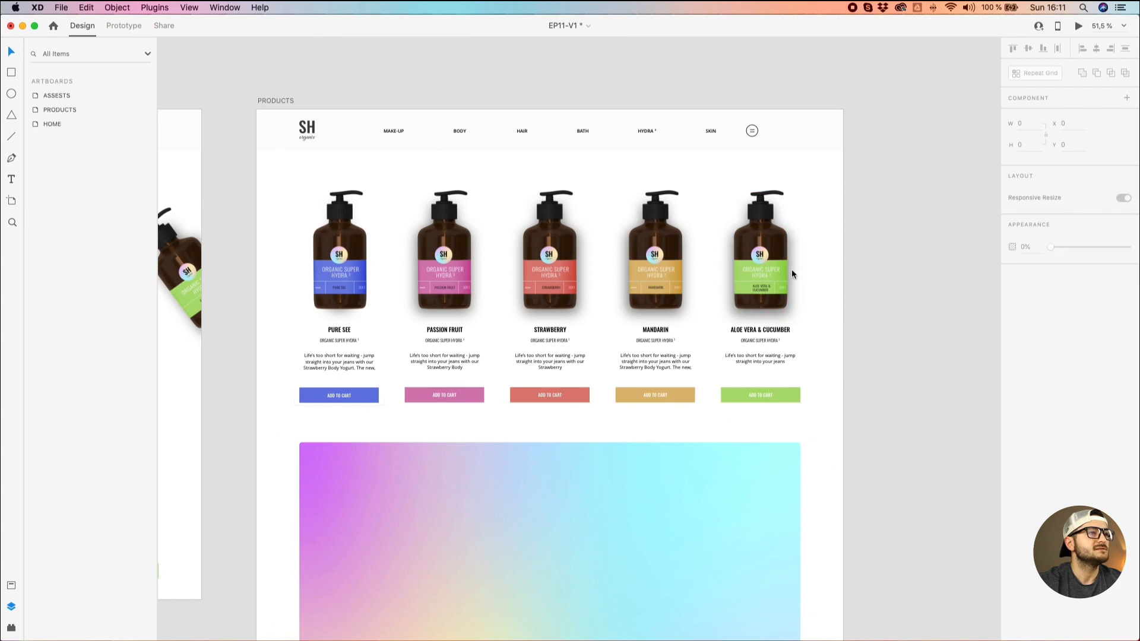
pyautogui.scroll(3, 272, 286)
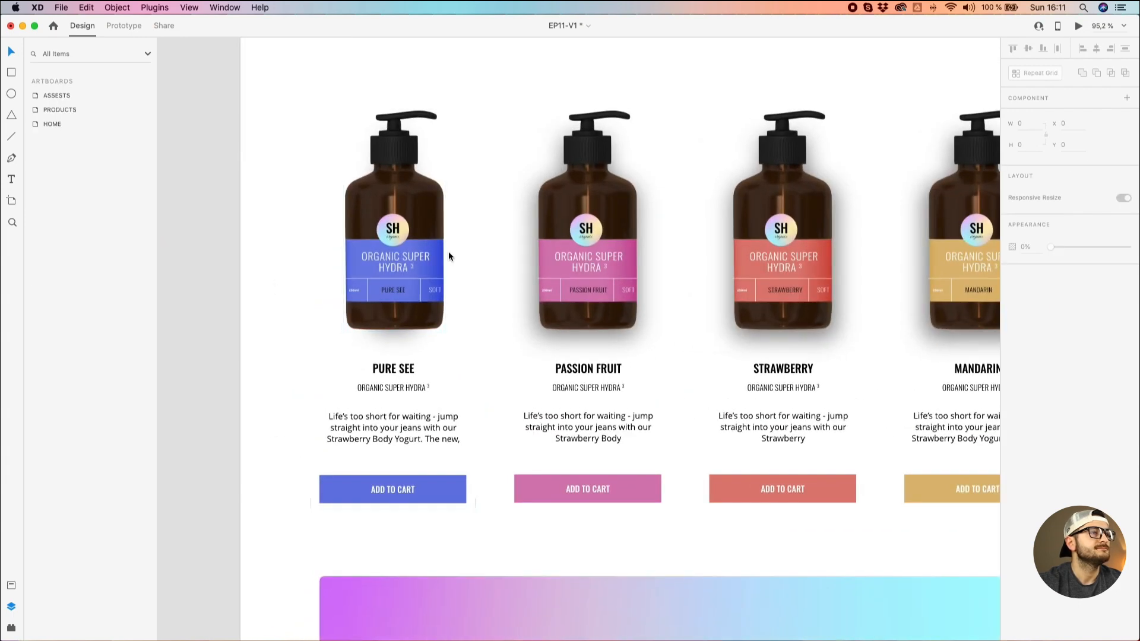
pyautogui.click(394, 240)
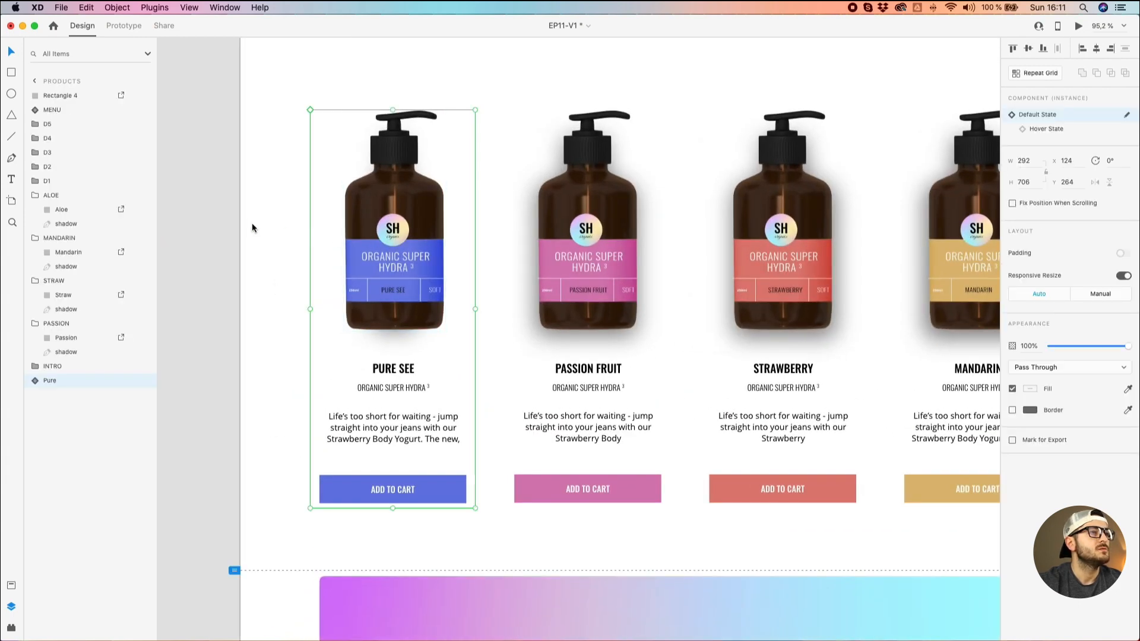
pyautogui.scroll(-3, 250, 223)
pyautogui.scroll(3, 250, 223)
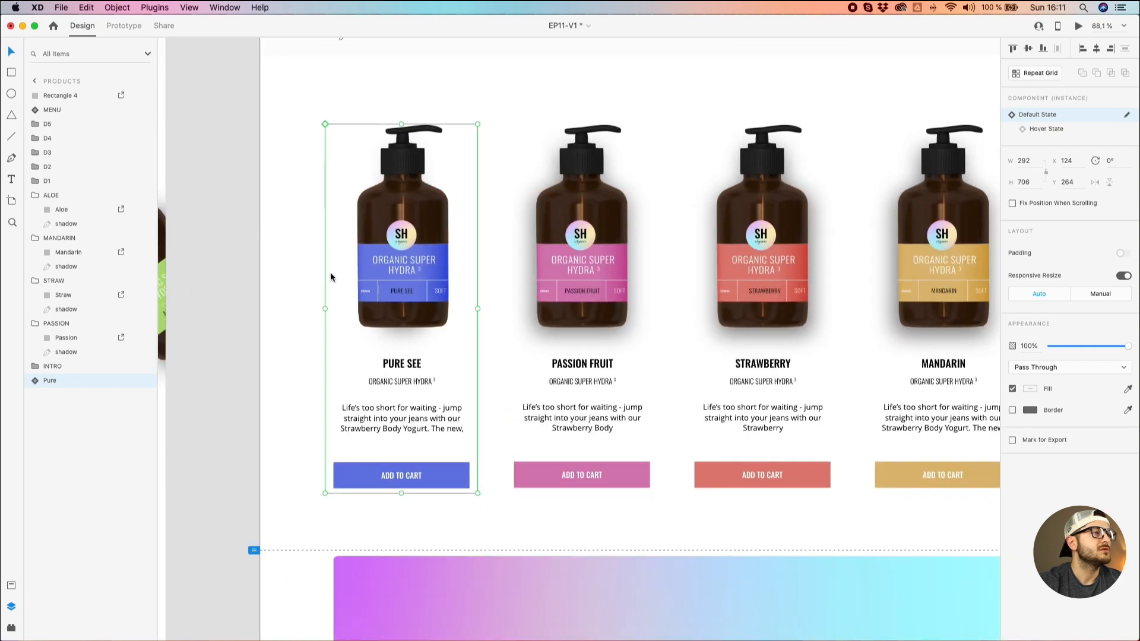
pyautogui.click(34, 381)
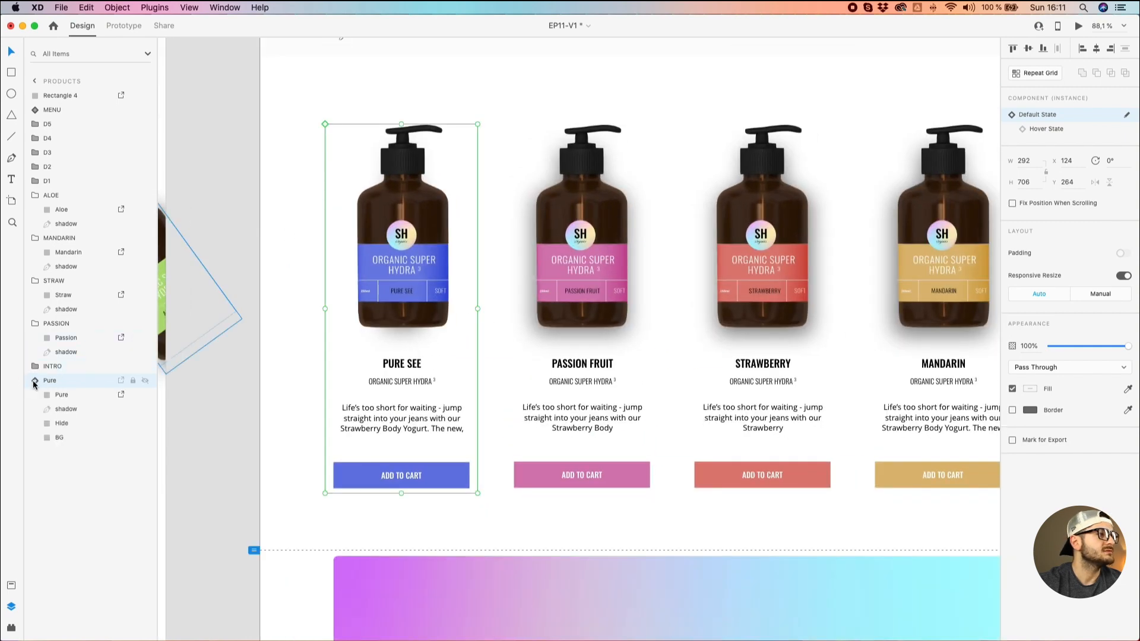
pyautogui.click(55, 406)
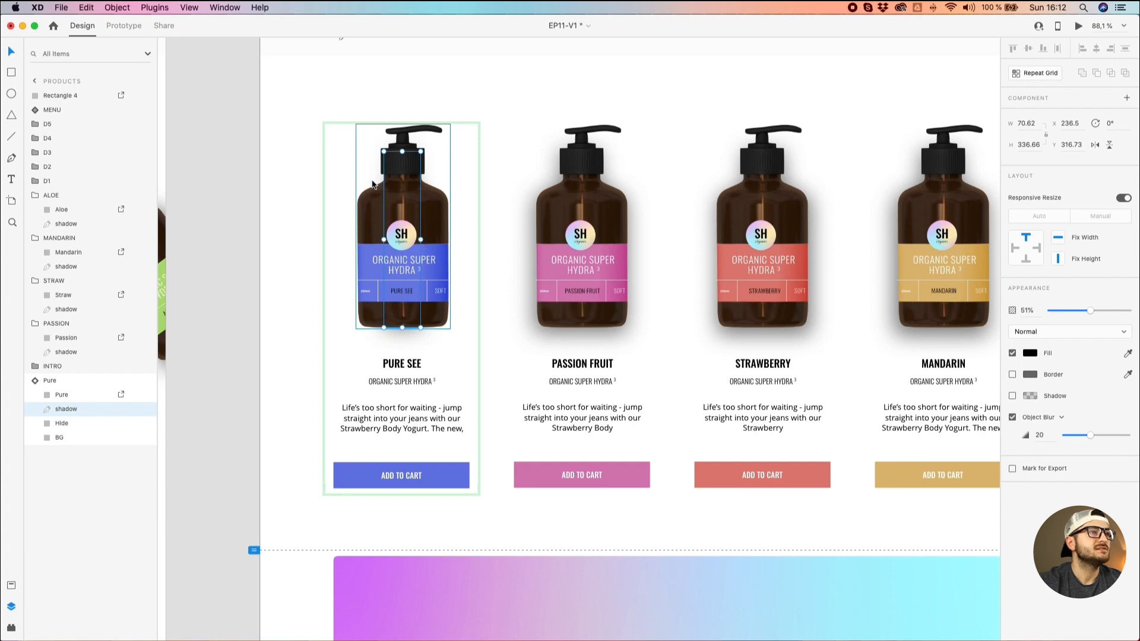
pyautogui.press('Escape')
pyautogui.click(78, 407)
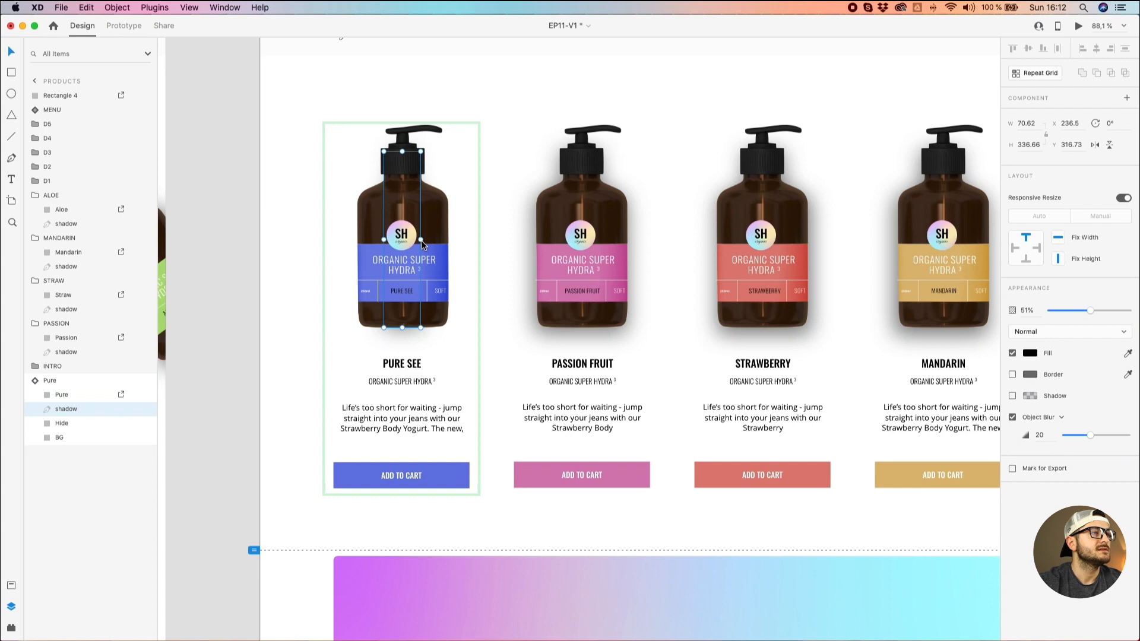
pyautogui.moveTo(421, 240); pyautogui.dragTo(447, 240)
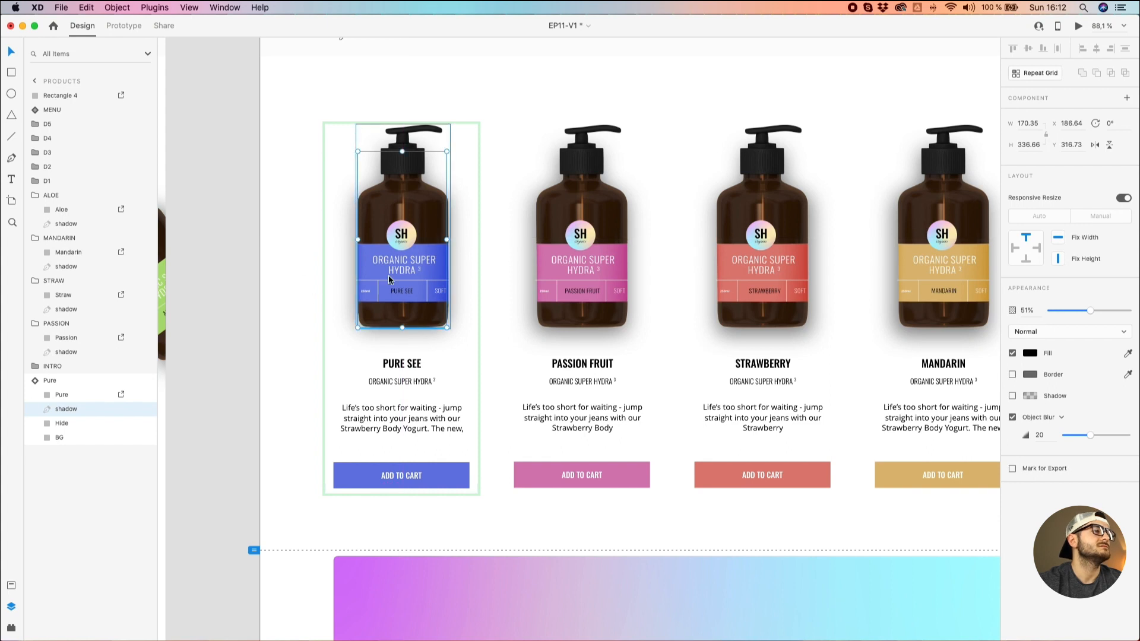
pyautogui.moveTo(402, 328); pyautogui.dragTo(401, 330)
pyautogui.click(269, 302)
pyautogui.scroll(-5, 269, 300)
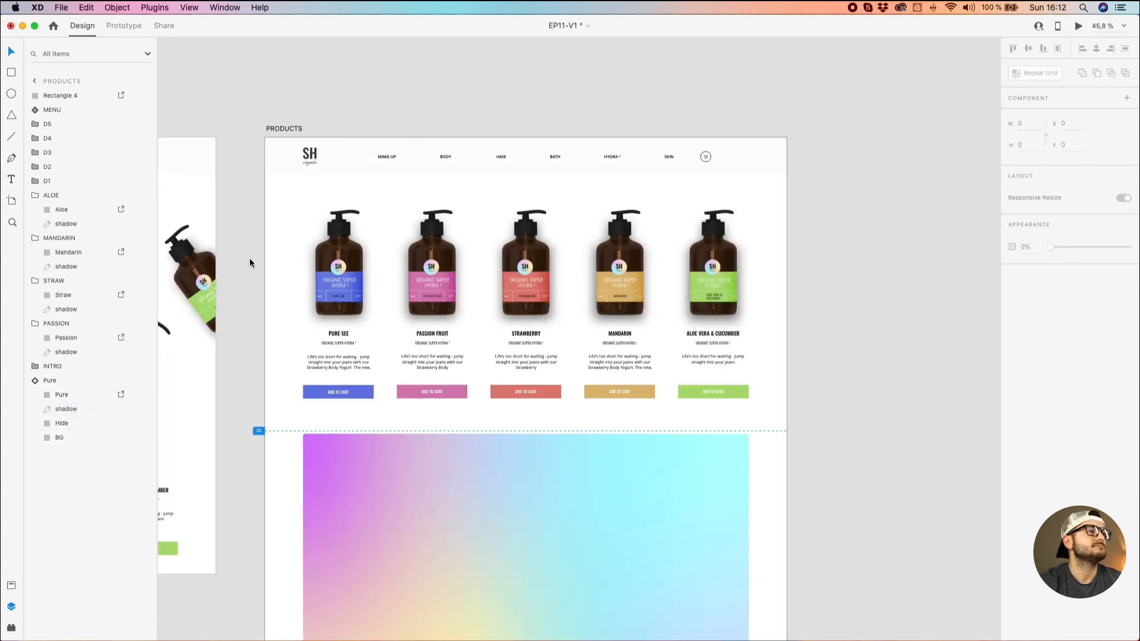
# Compare the Pure See component's Default State and Hover State, ending on the Default State.
pyautogui.click(353, 259)
pyautogui.scroll(3, 255, 244)
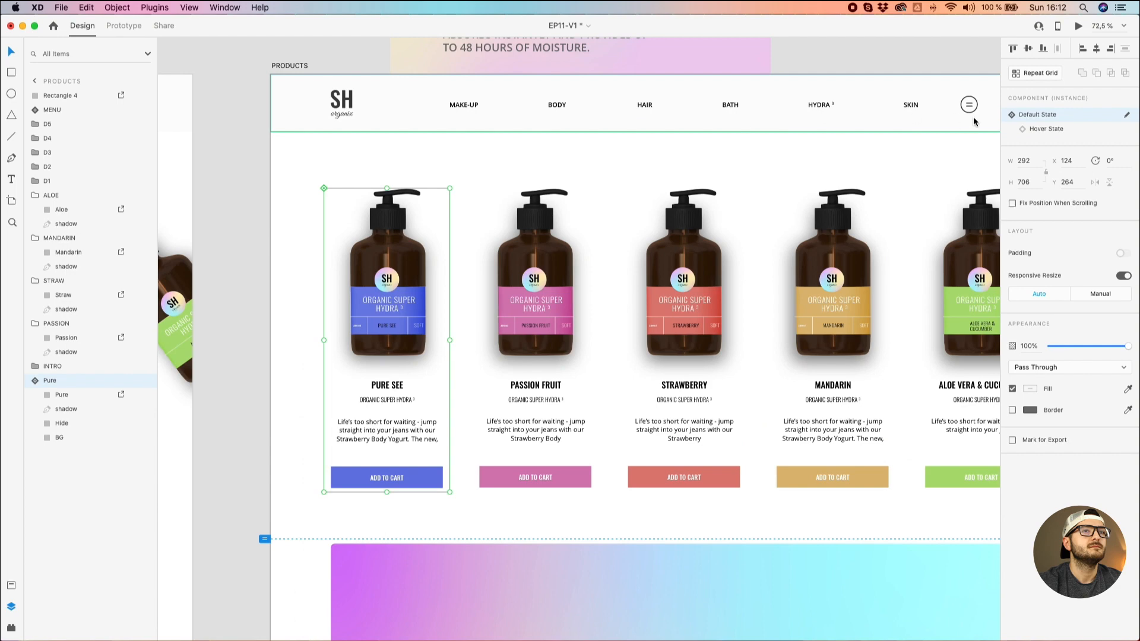
pyautogui.click(1046, 129)
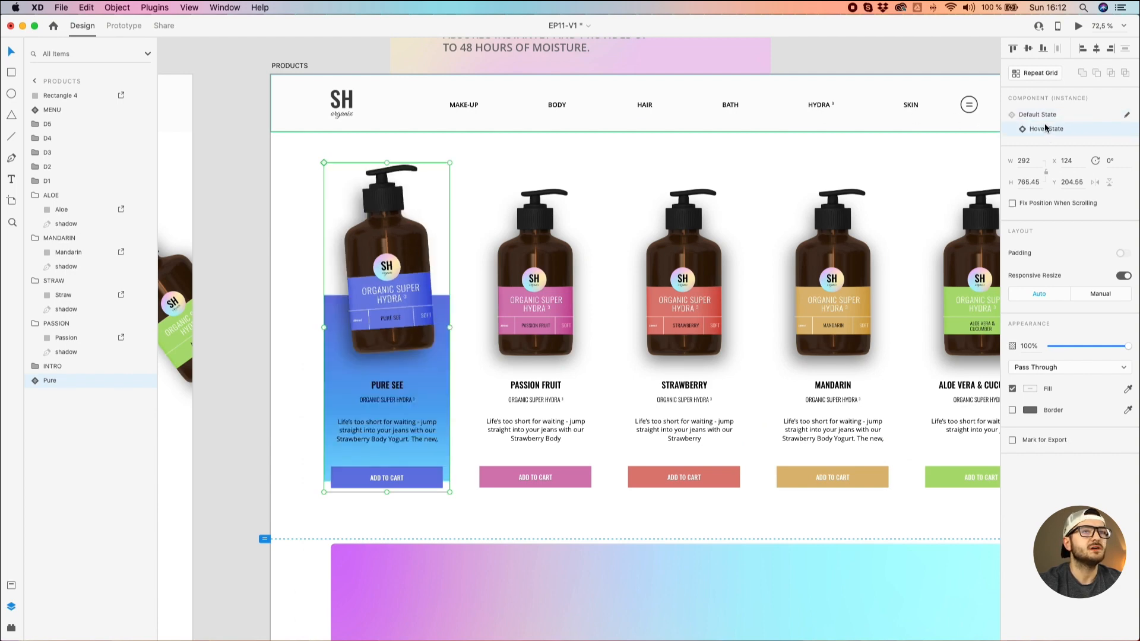
pyautogui.click(1045, 116)
pyautogui.click(1046, 128)
pyautogui.click(1045, 116)
pyautogui.click(1046, 128)
pyautogui.click(1044, 116)
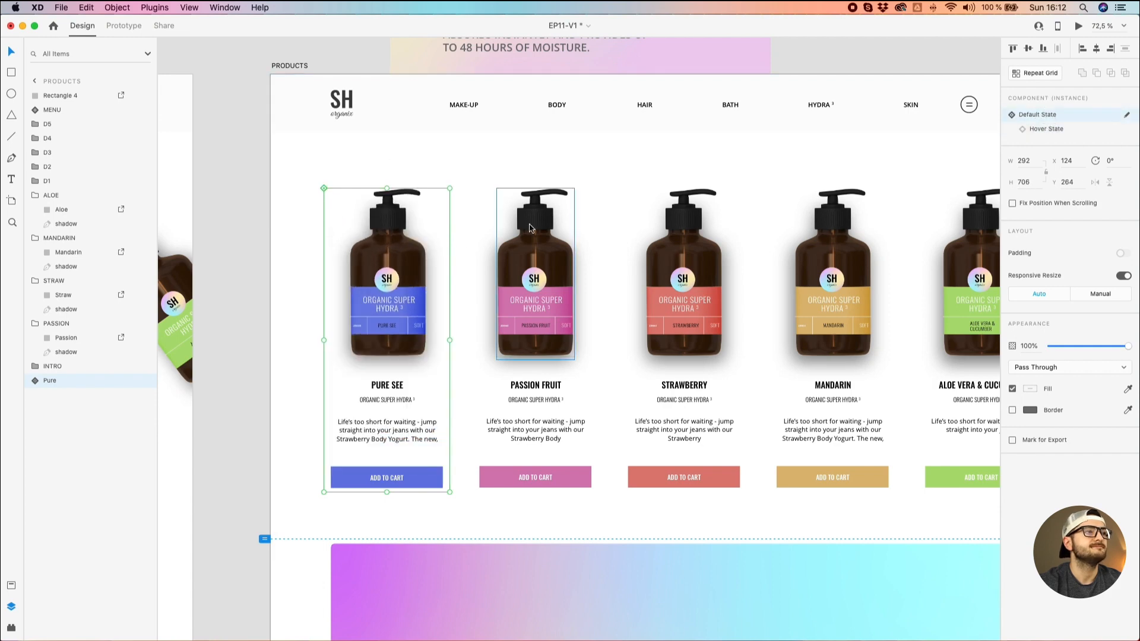
pyautogui.click(283, 212)
# Preview the HOME artboard and shrink the preview window to float over the canvas between the artboards.
pyautogui.scroll(-3, 275, 181)
pyautogui.scroll(-2, 230, 122)
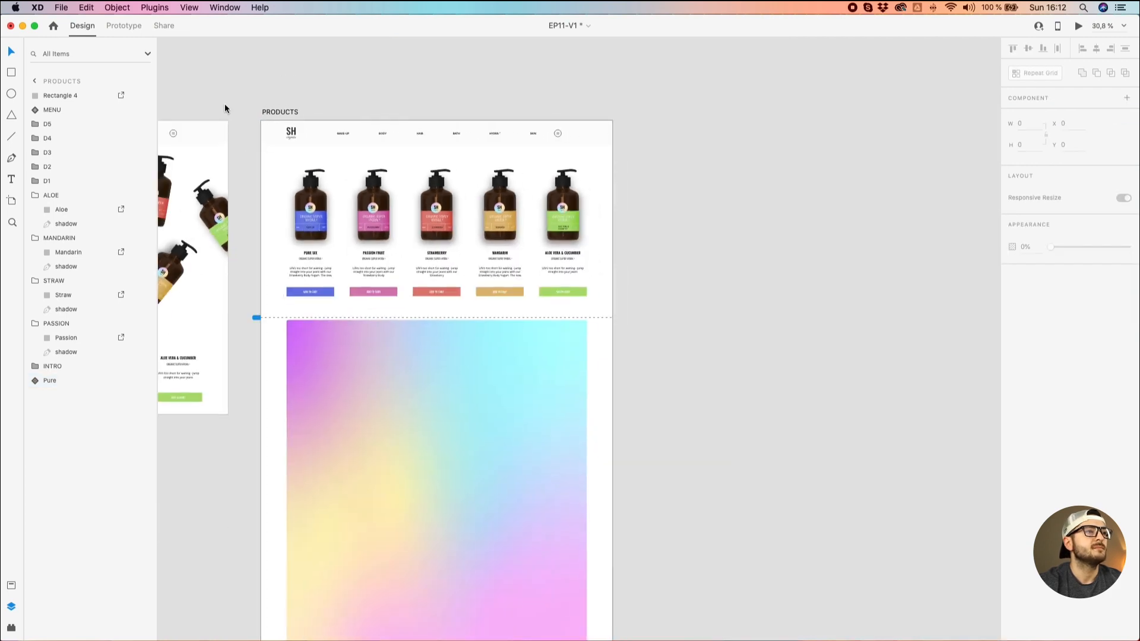
pyautogui.moveTo(225, 108); pyautogui.dragTo(723, 117)
pyautogui.click(385, 127)
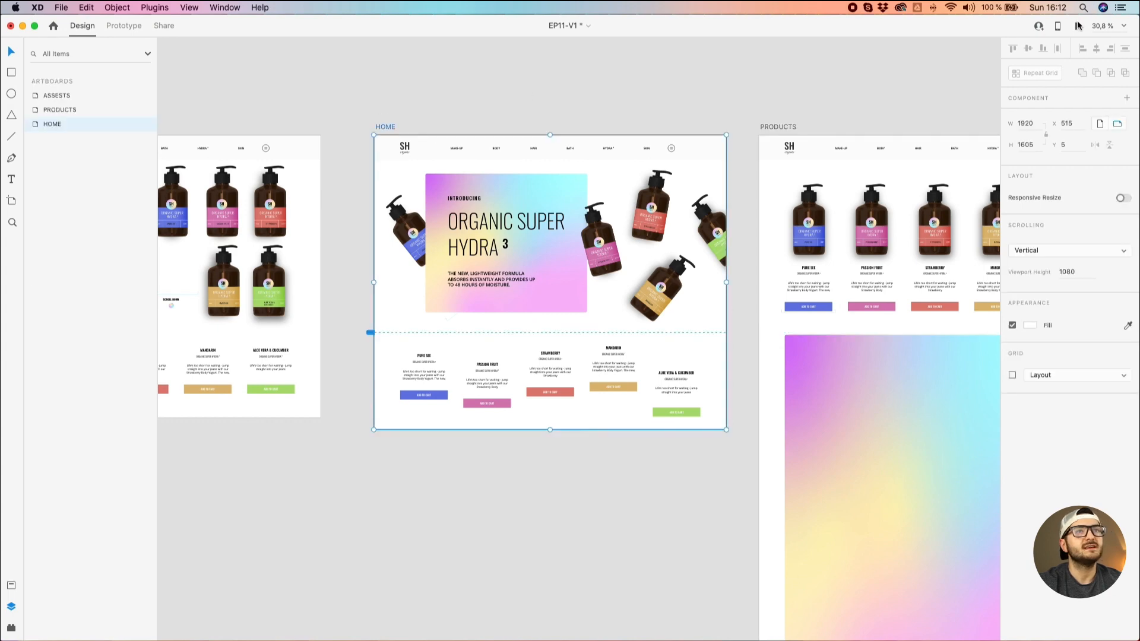
pyautogui.click(1078, 26)
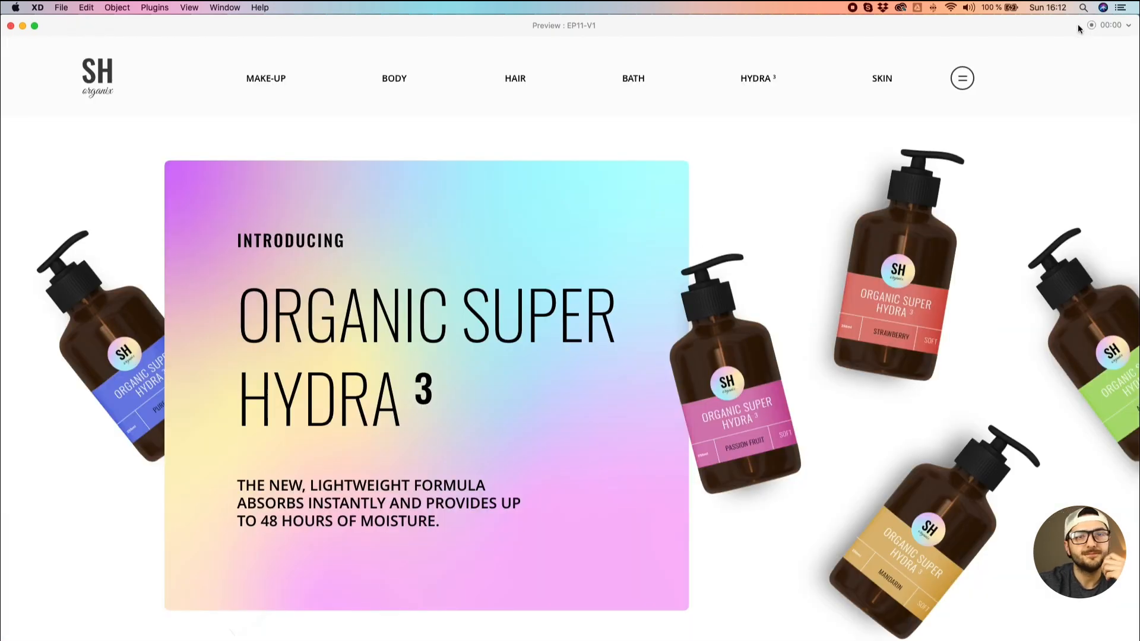
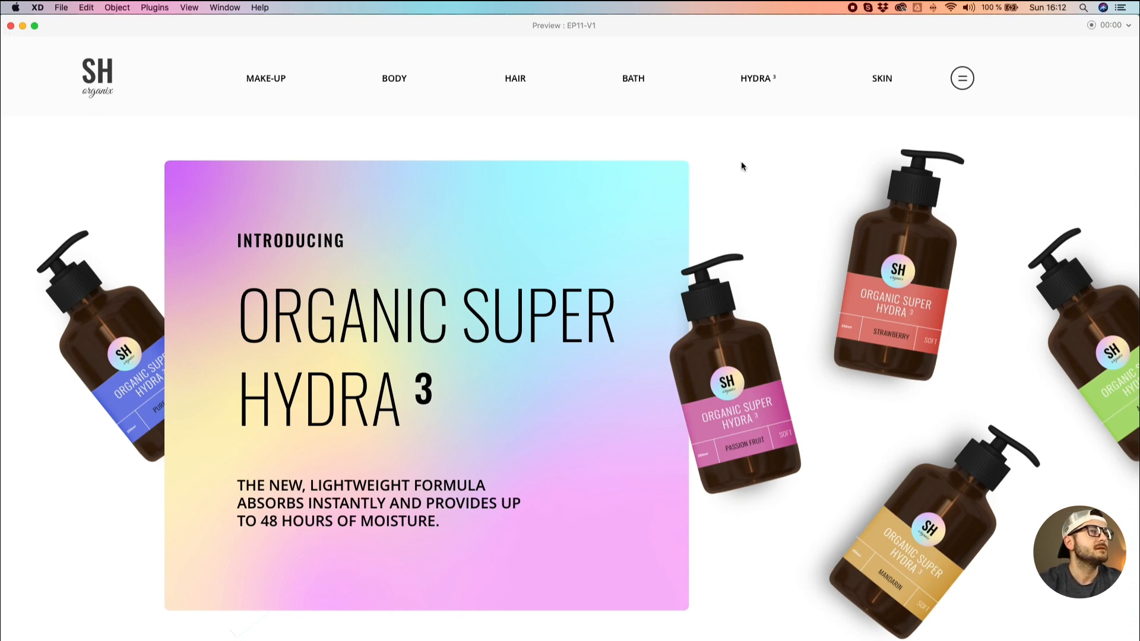
pyautogui.click(35, 27)
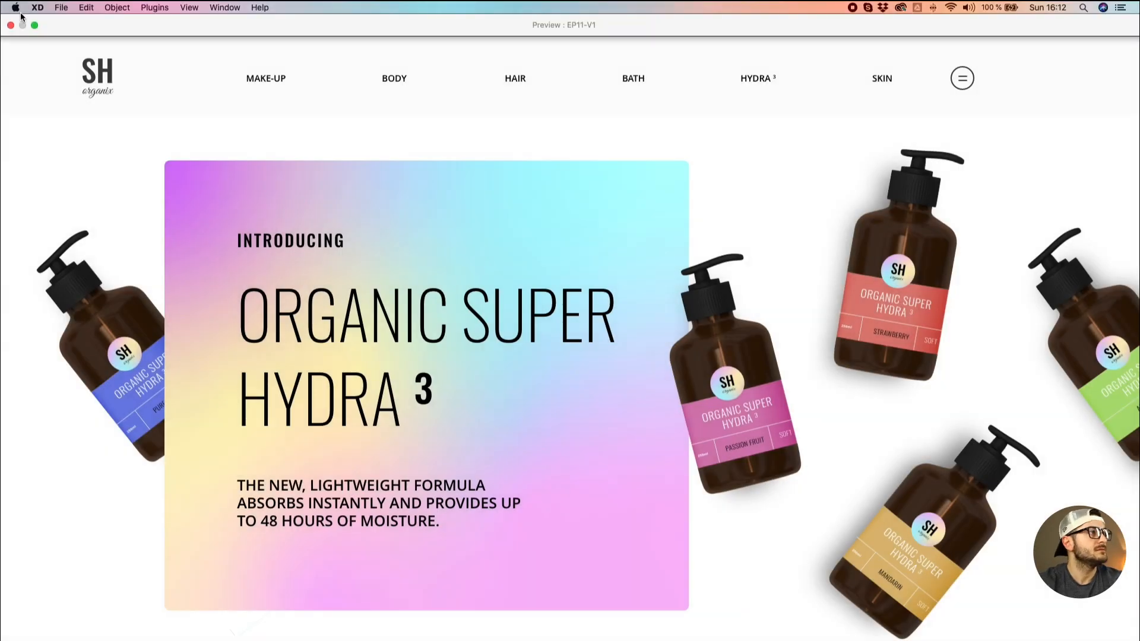
pyautogui.click(32, 25)
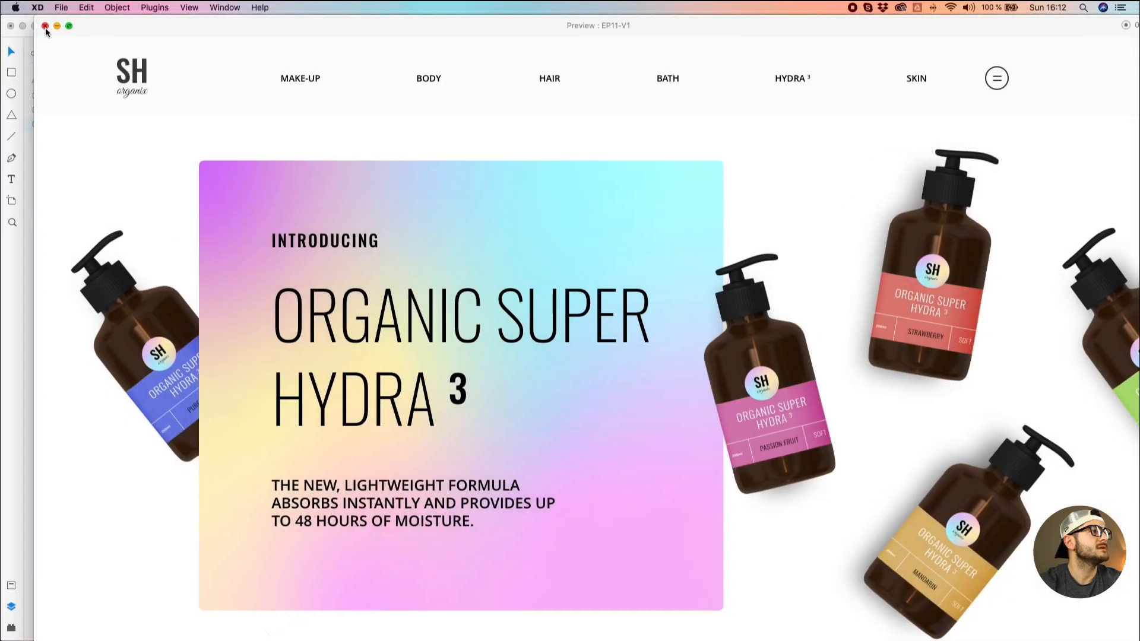
pyautogui.moveTo(36, 21); pyautogui.dragTo(548, 308)
pyautogui.moveTo(643, 326); pyautogui.dragTo(423, 139)
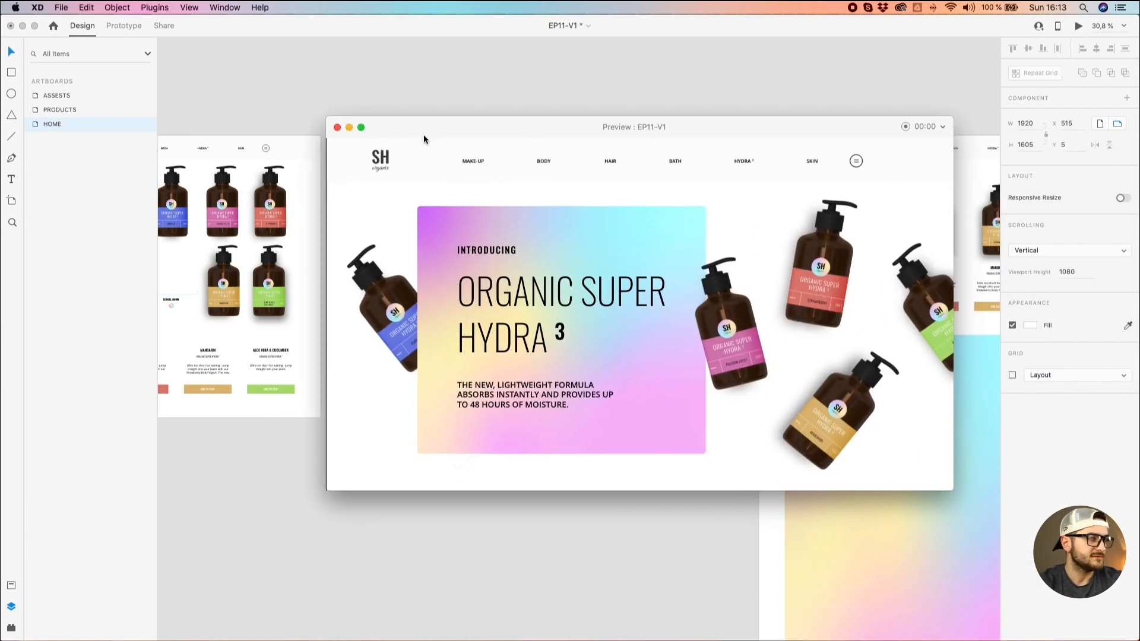
pyautogui.moveTo(486, 136); pyautogui.dragTo(385, 110)
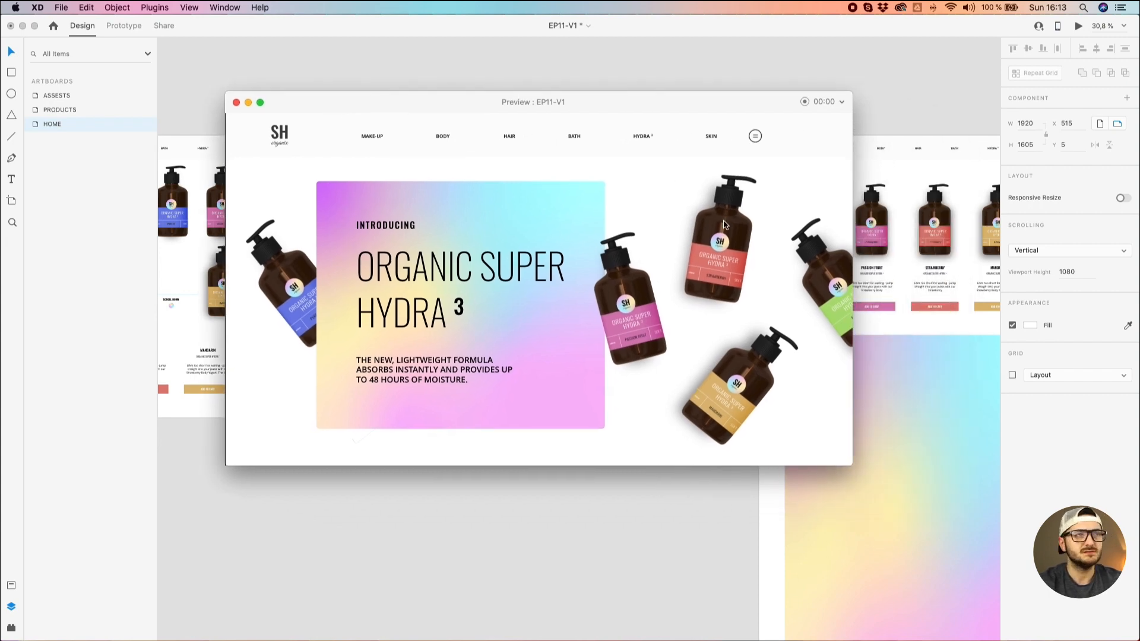
# Test the drag transition from the scattered HOME bottles to the PRODUCTS row, and reposition the preview window.
pyautogui.moveTo(723, 224); pyautogui.dragTo(712, 160)
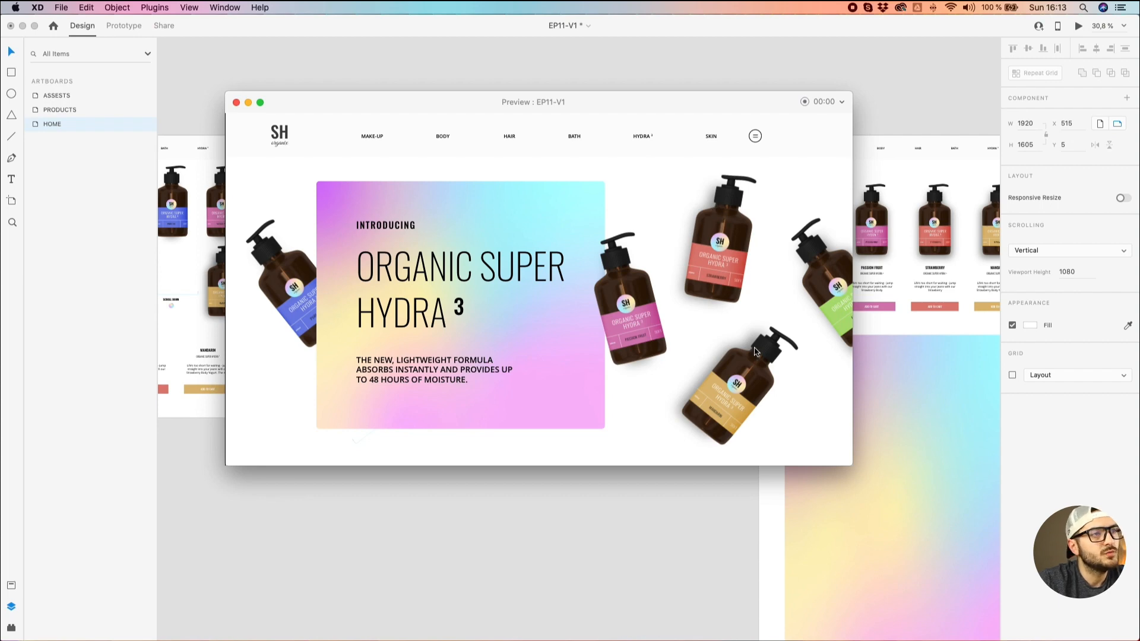
pyautogui.moveTo(726, 242); pyautogui.dragTo(534, 397)
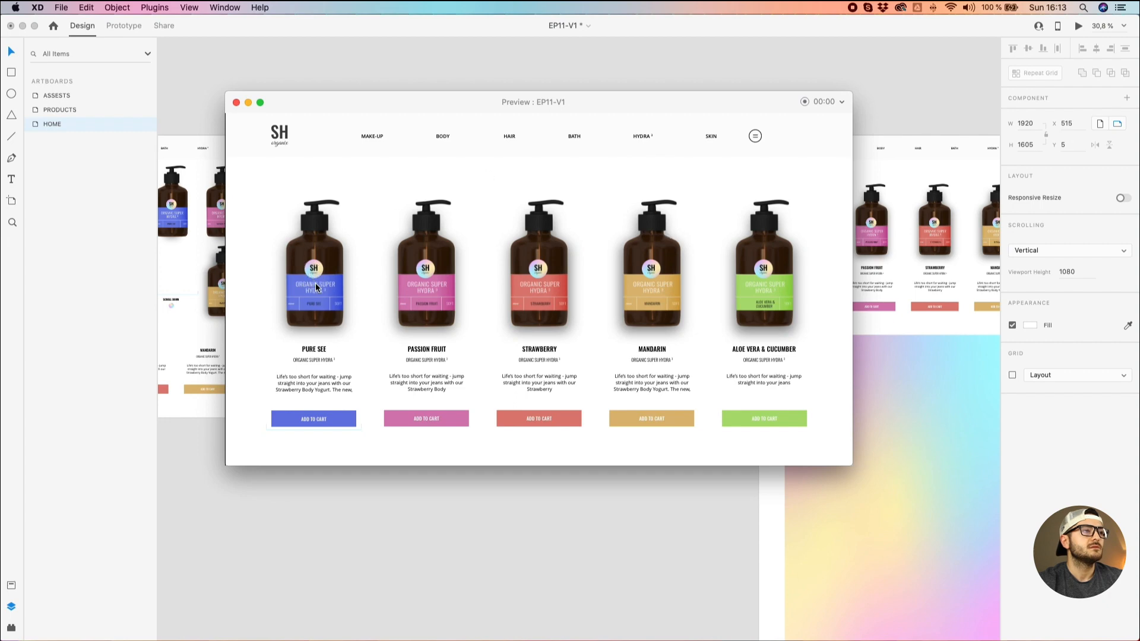
pyautogui.moveTo(296, 101); pyautogui.dragTo(379, 166)
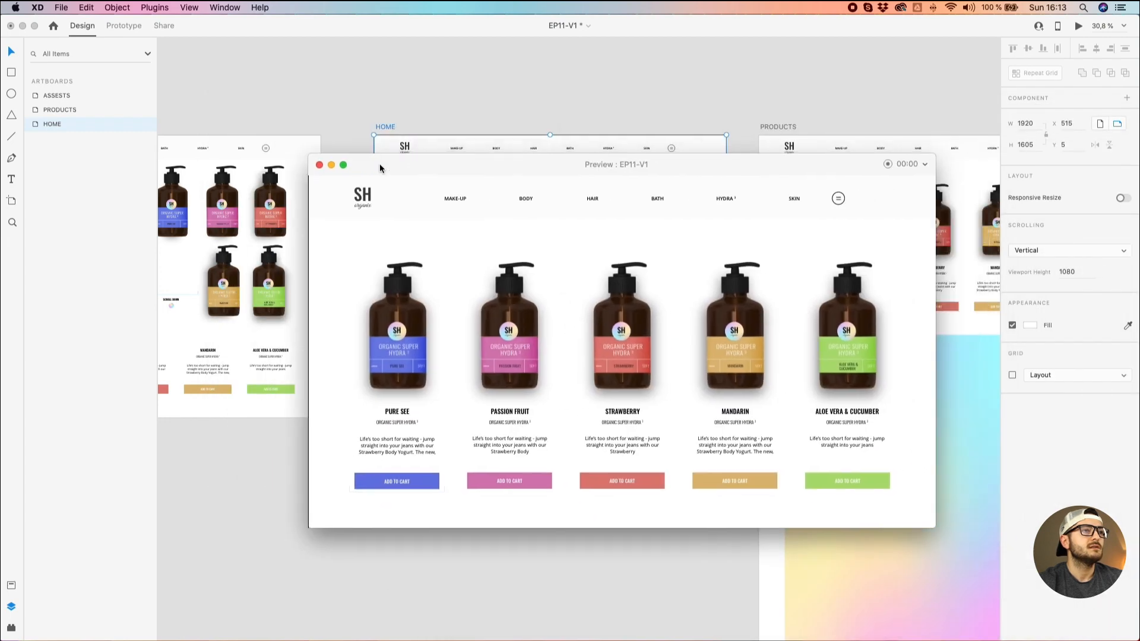
# Close the preview and compare the Hover State and Default State of the Pure See component on the PRODUCTS artboard.
pyautogui.click(319, 164)
pyautogui.click(809, 226)
pyautogui.click(1048, 129)
pyautogui.click(1044, 117)
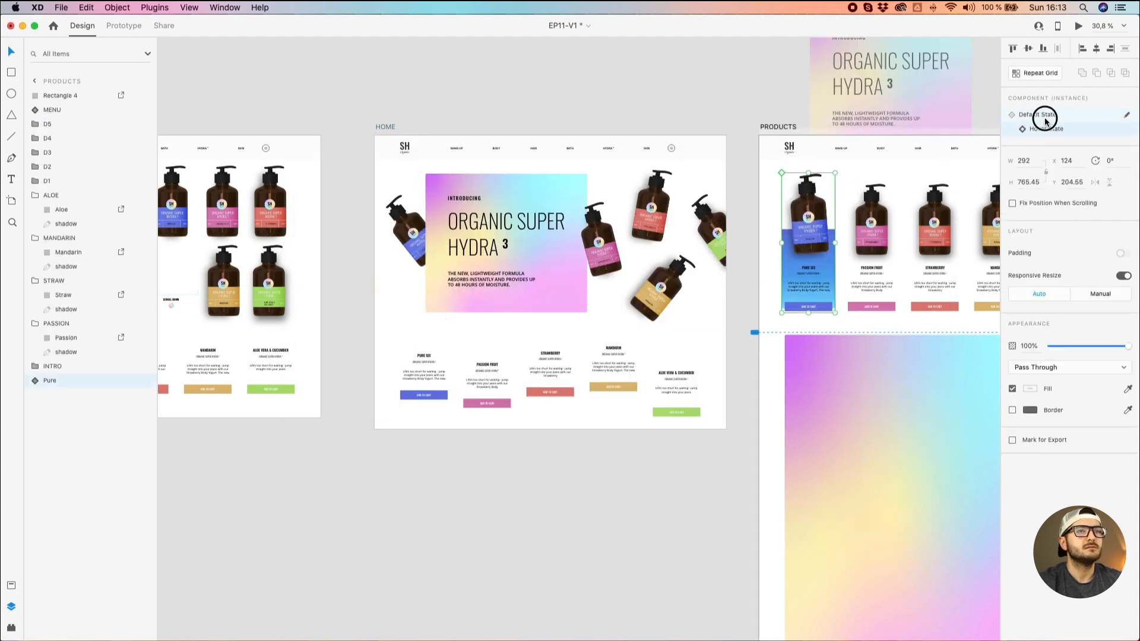
# Preview the PRODUCTS artboard on its own to check the Pure See bottle, and close the preview.
pyautogui.click(774, 126)
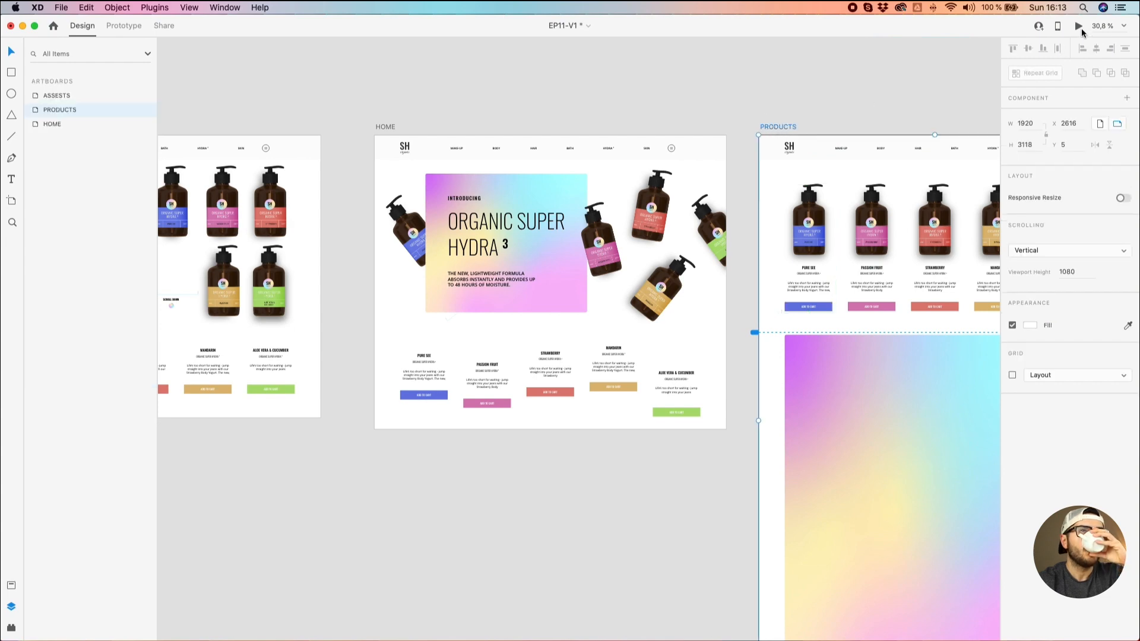
pyautogui.click(1079, 26)
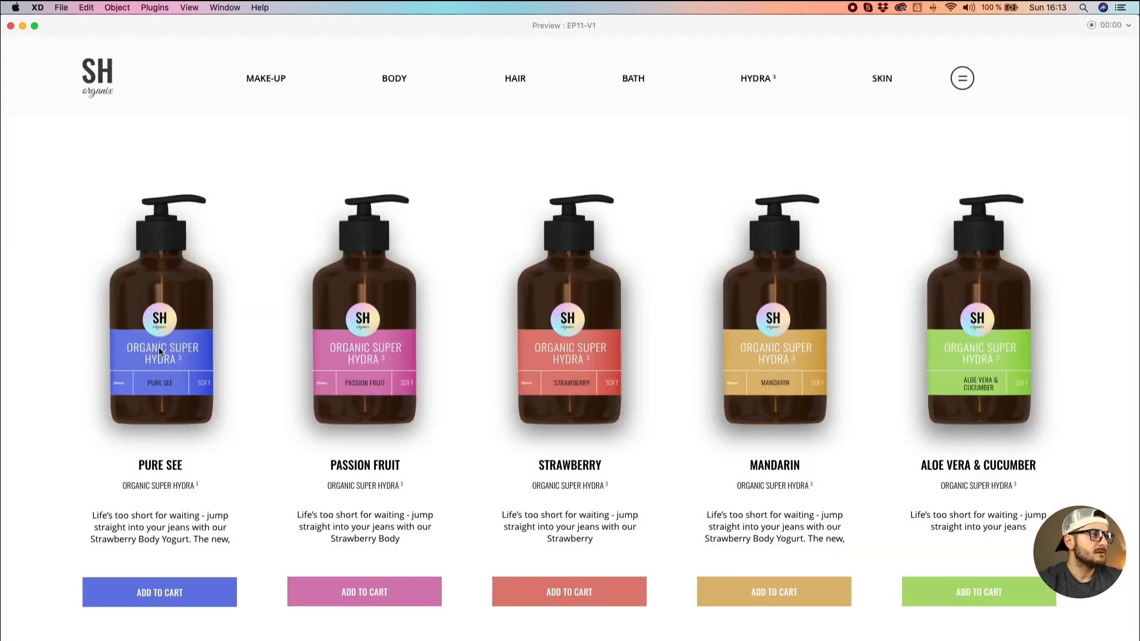
pyautogui.click(11, 26)
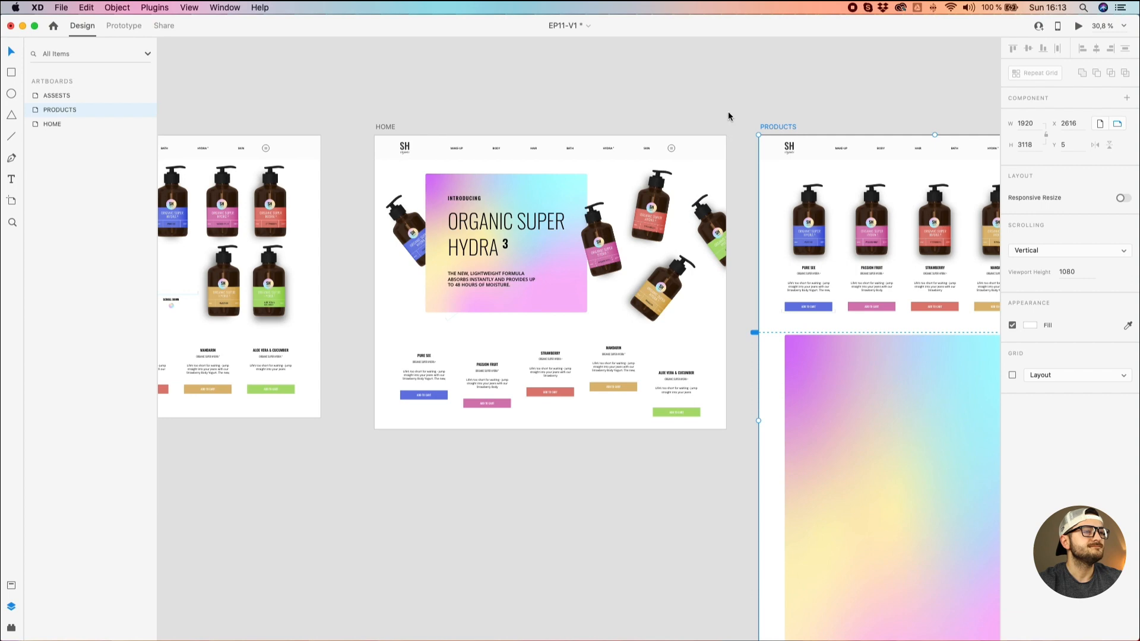
# Give the Pure See bottle's Default State on PRODUCTS a Tap interaction that auto-animates to the Hover State.
pyautogui.click(823, 215)
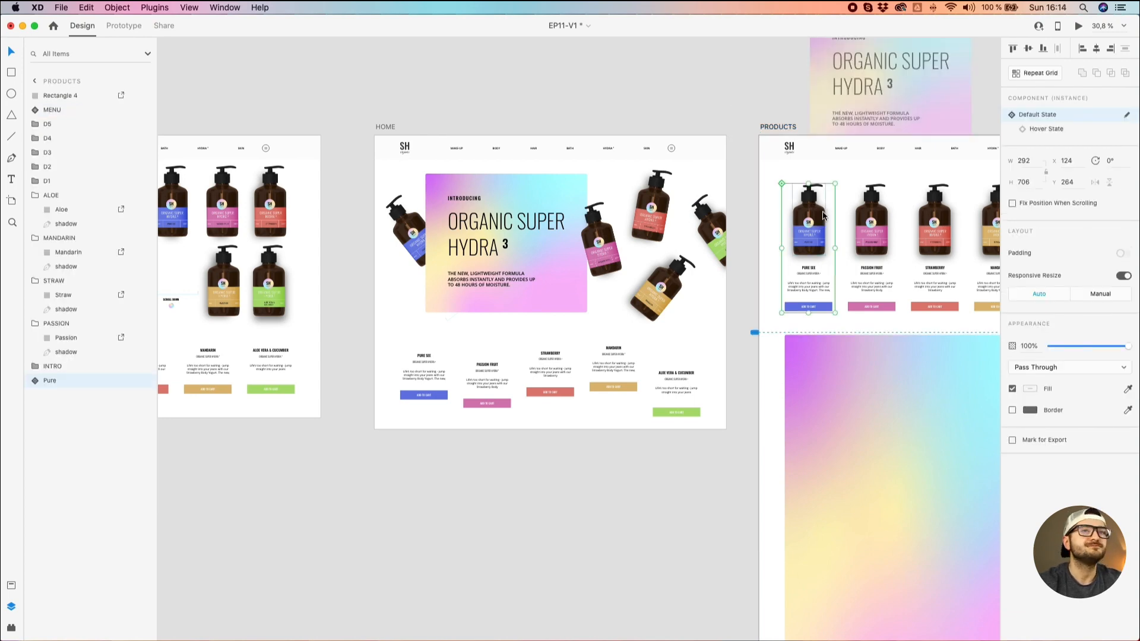
pyautogui.click(396, 230)
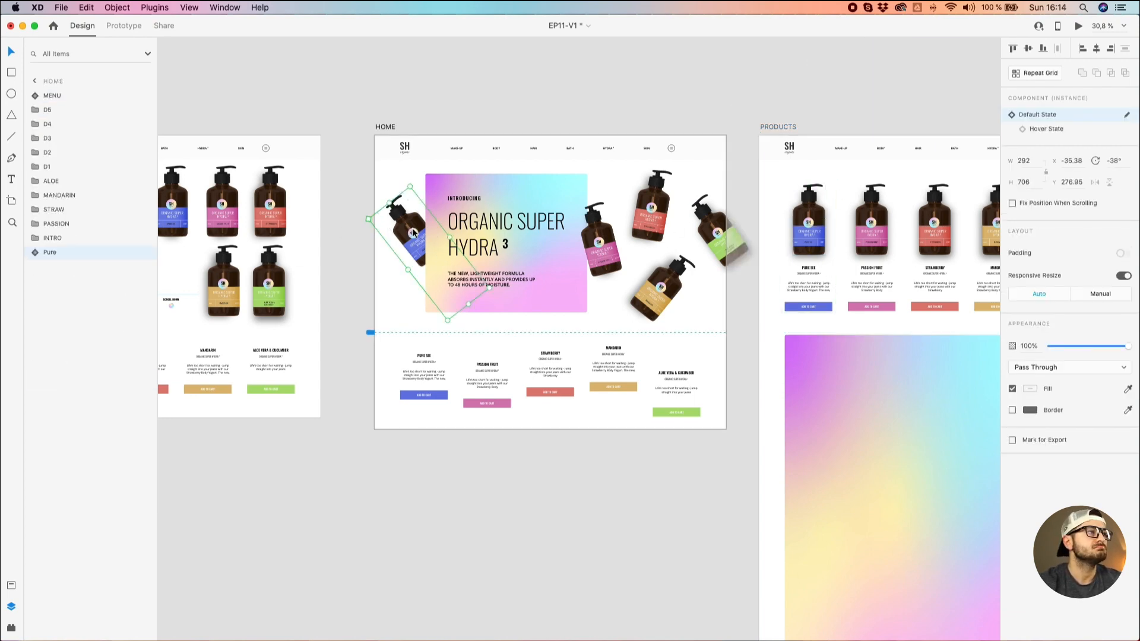
pyautogui.click(811, 221)
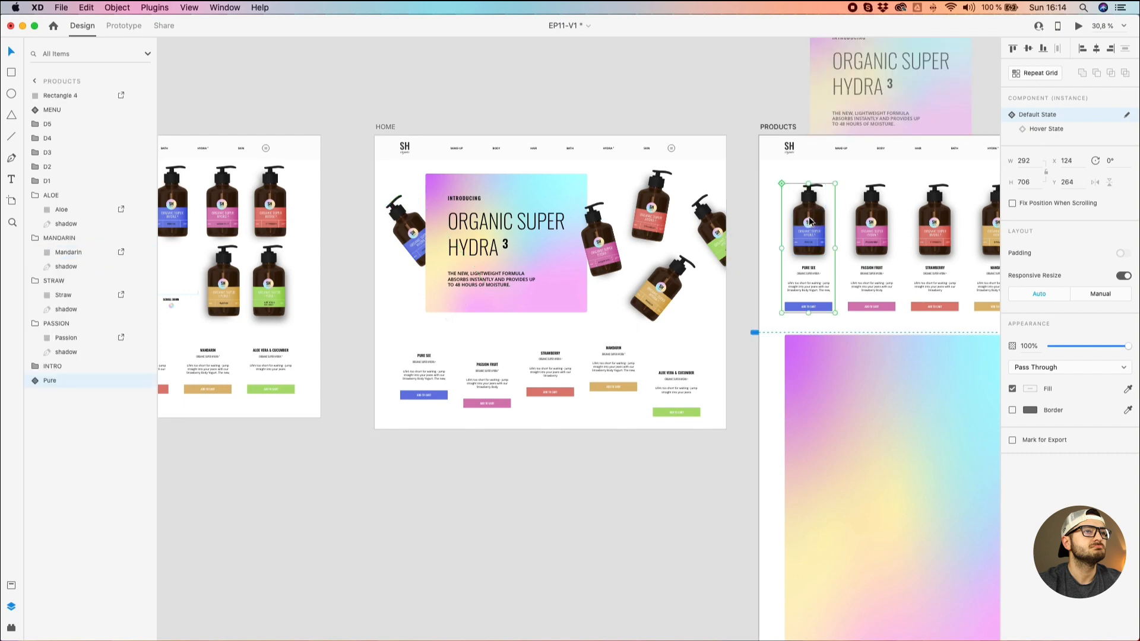
pyautogui.click(120, 25)
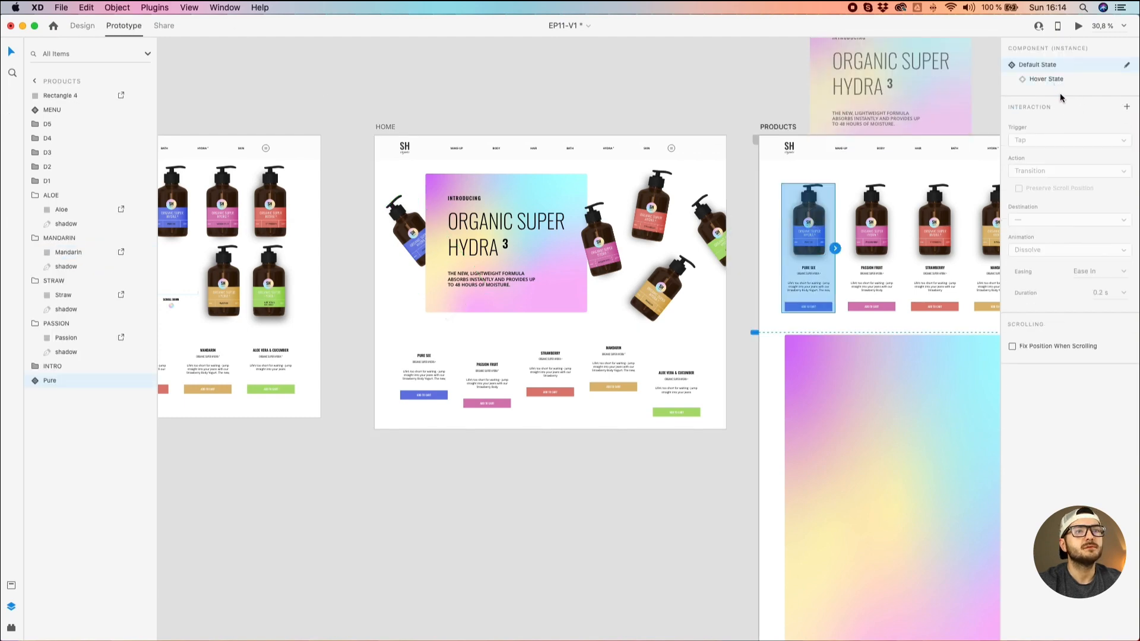
pyautogui.click(1127, 106)
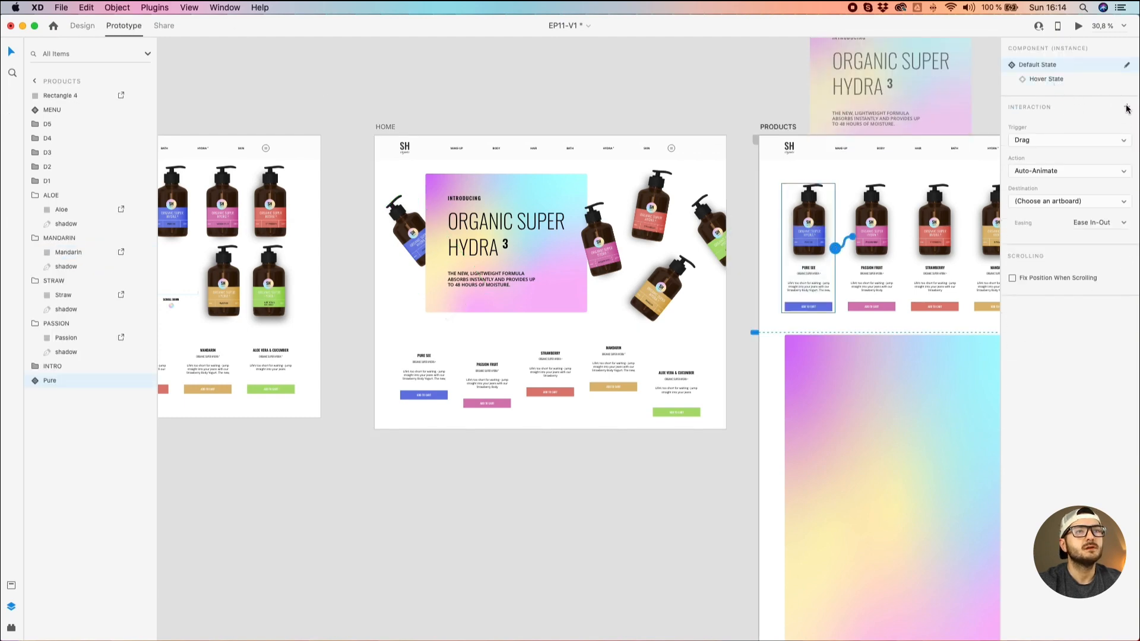
pyautogui.click(1069, 140)
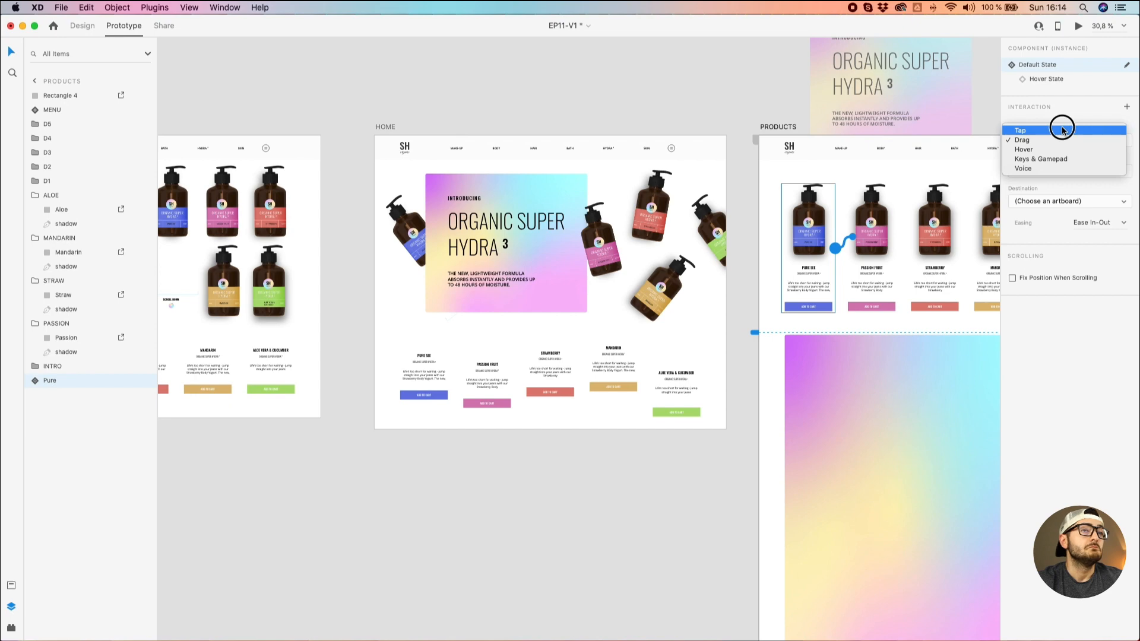
pyautogui.click(1062, 130)
pyautogui.click(1089, 202)
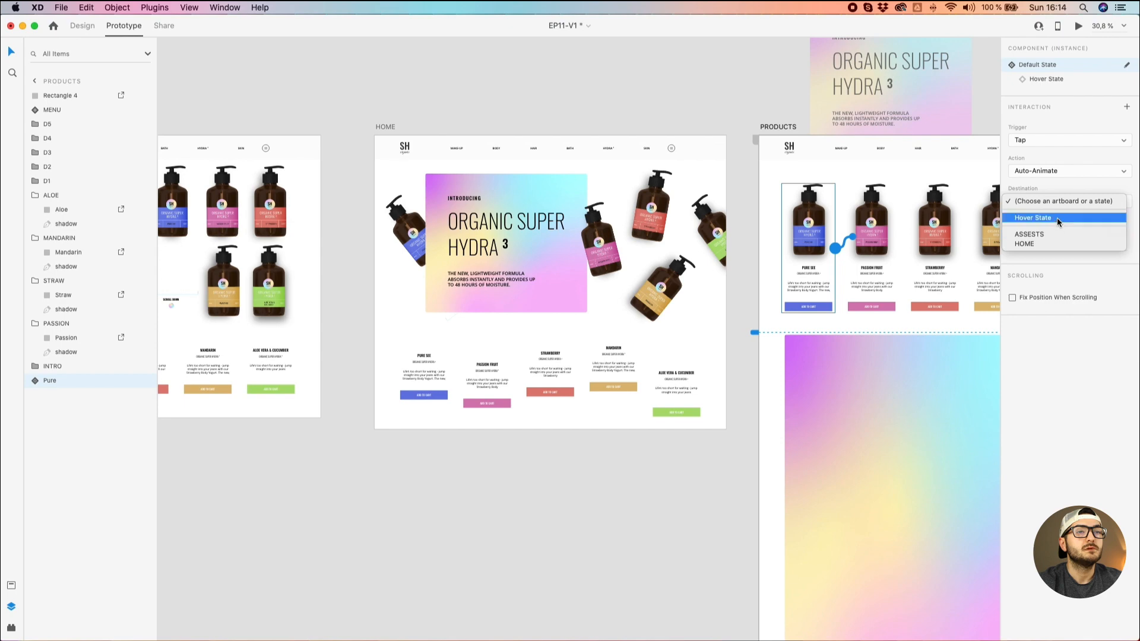
pyautogui.click(1057, 217)
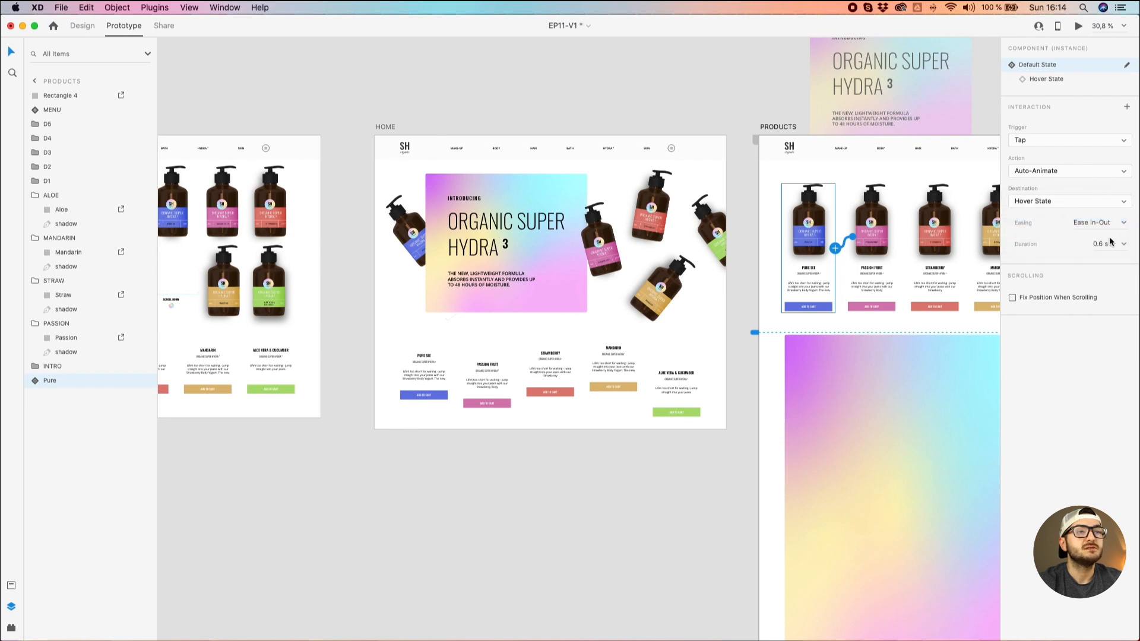
# Give the Pure See bottle's Hover State on PRODUCTS a Tap interaction that auto-animates to the Default State.
pyautogui.click(733, 198)
pyautogui.click(790, 222)
pyautogui.click(1046, 82)
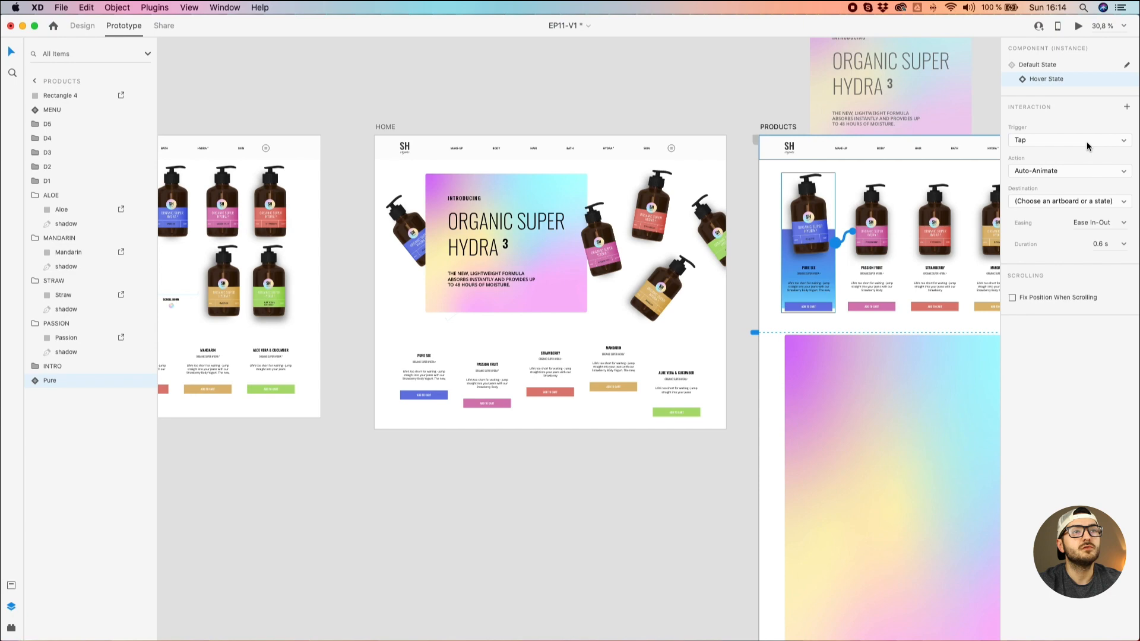
pyautogui.click(1091, 202)
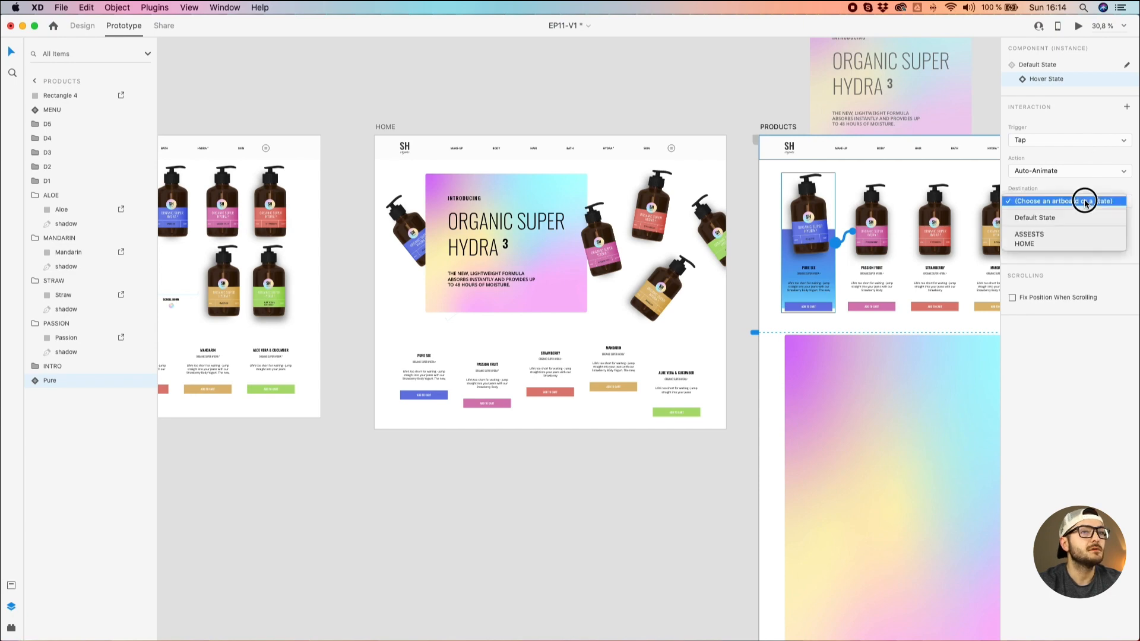
pyautogui.click(1054, 218)
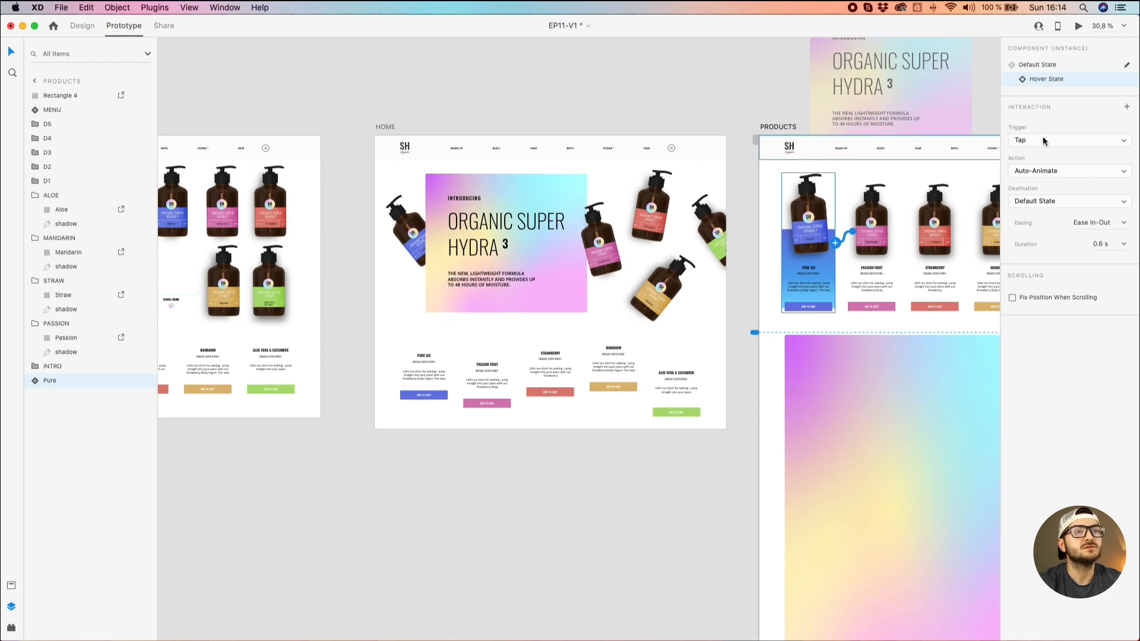
# Set the Pure See component on the PRODUCTS artboard back to its Default State.
pyautogui.click(736, 84)
pyautogui.click(804, 205)
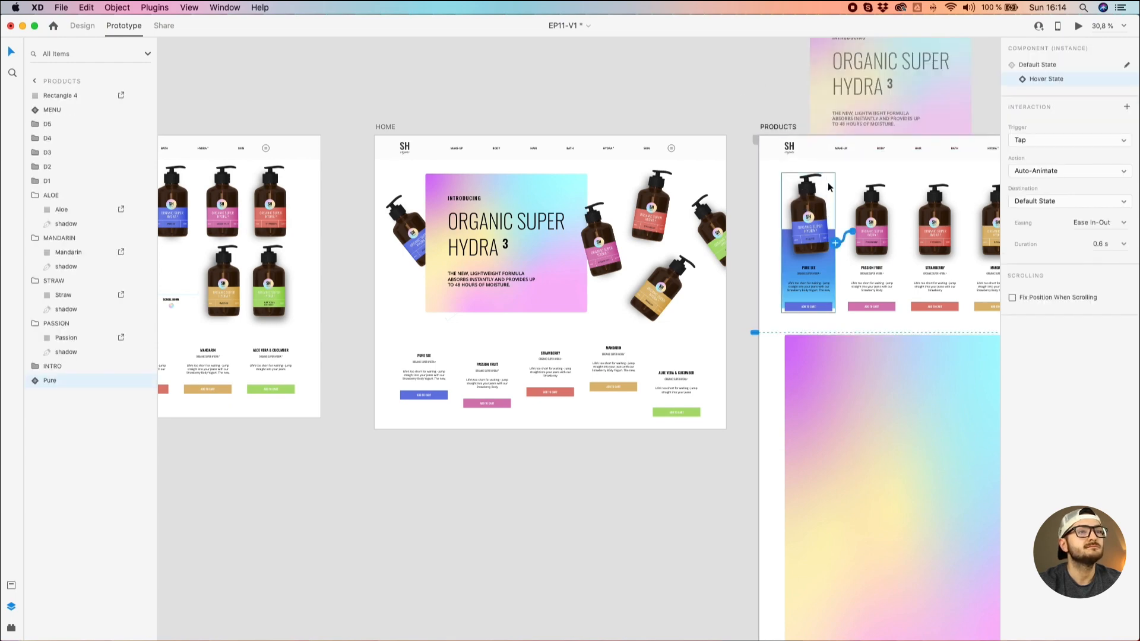
pyautogui.click(1039, 66)
# Preview the PRODUCTS artboard, test the Pure See bottle's tap animation between both states several times, and close the preview.
pyautogui.click(777, 125)
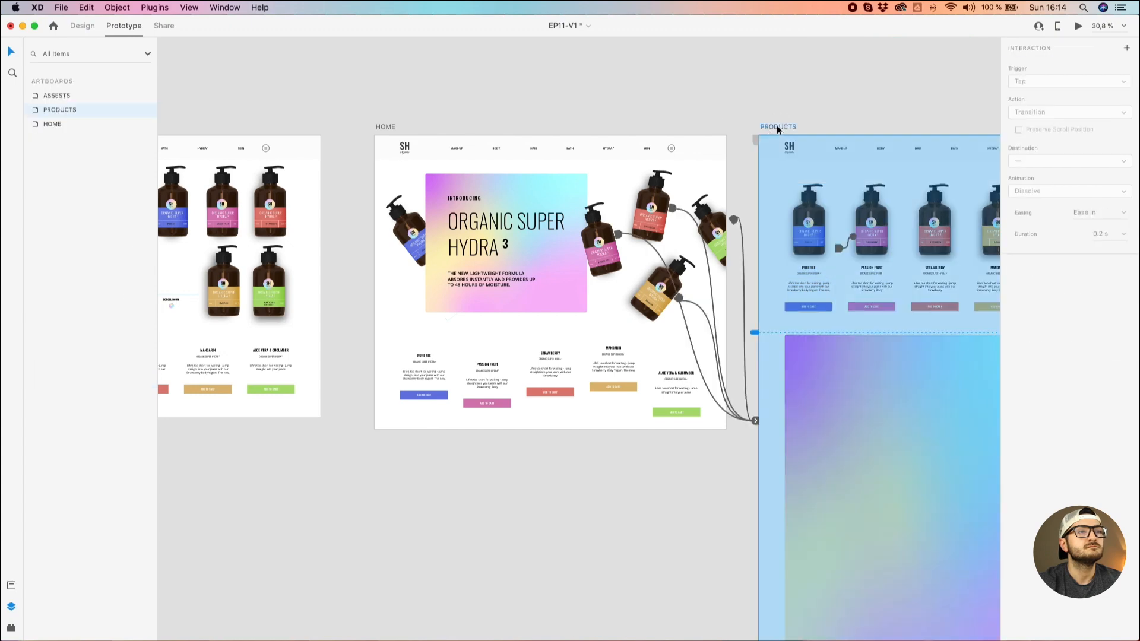
pyautogui.click(1077, 26)
pyautogui.click(169, 339)
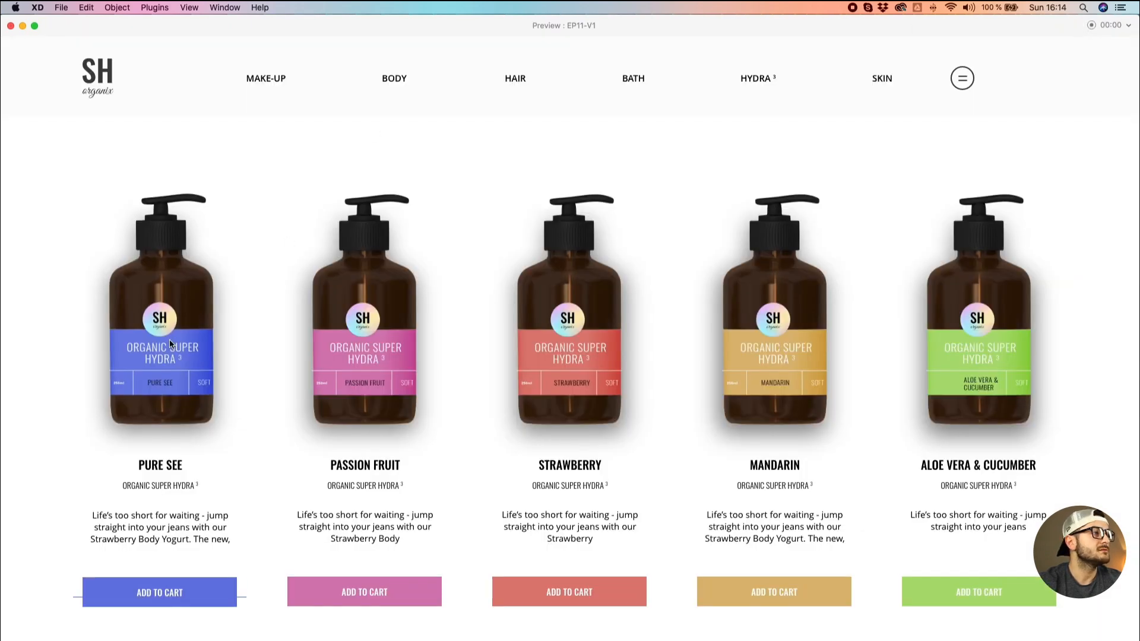
pyautogui.click(169, 340)
pyautogui.click(170, 339)
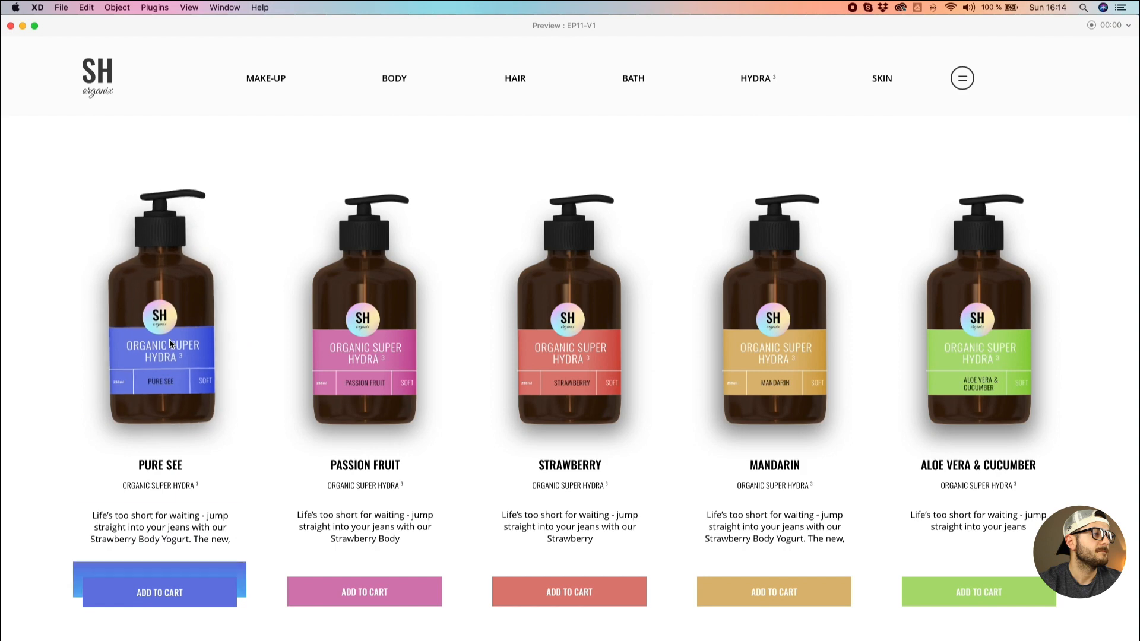
pyautogui.click(169, 340)
pyautogui.click(169, 340)
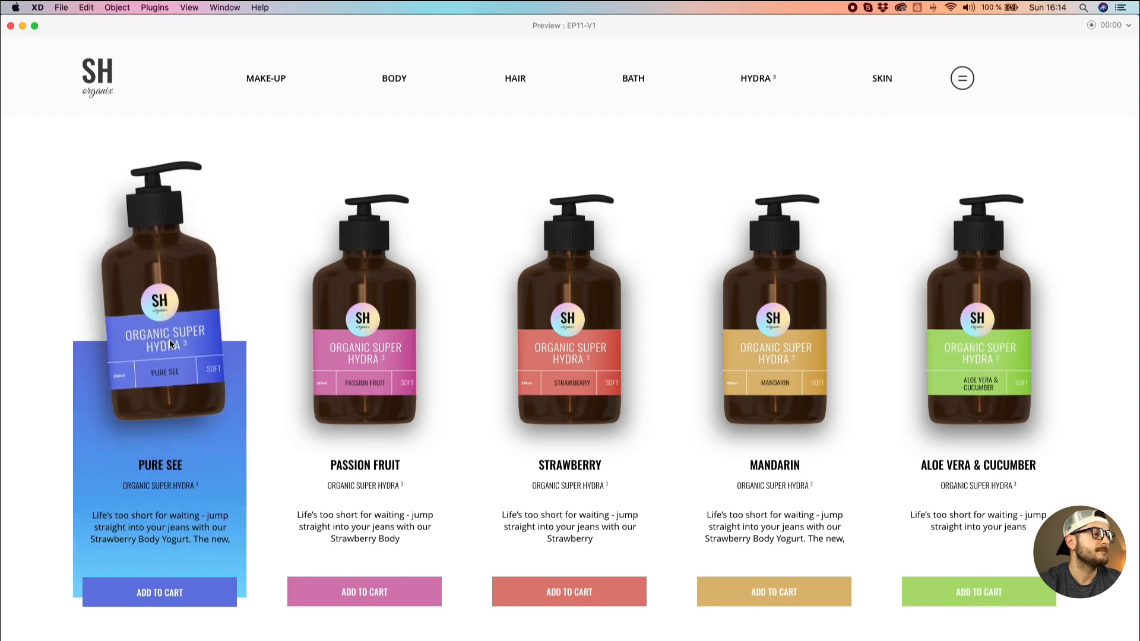
pyautogui.click(169, 339)
pyautogui.click(170, 340)
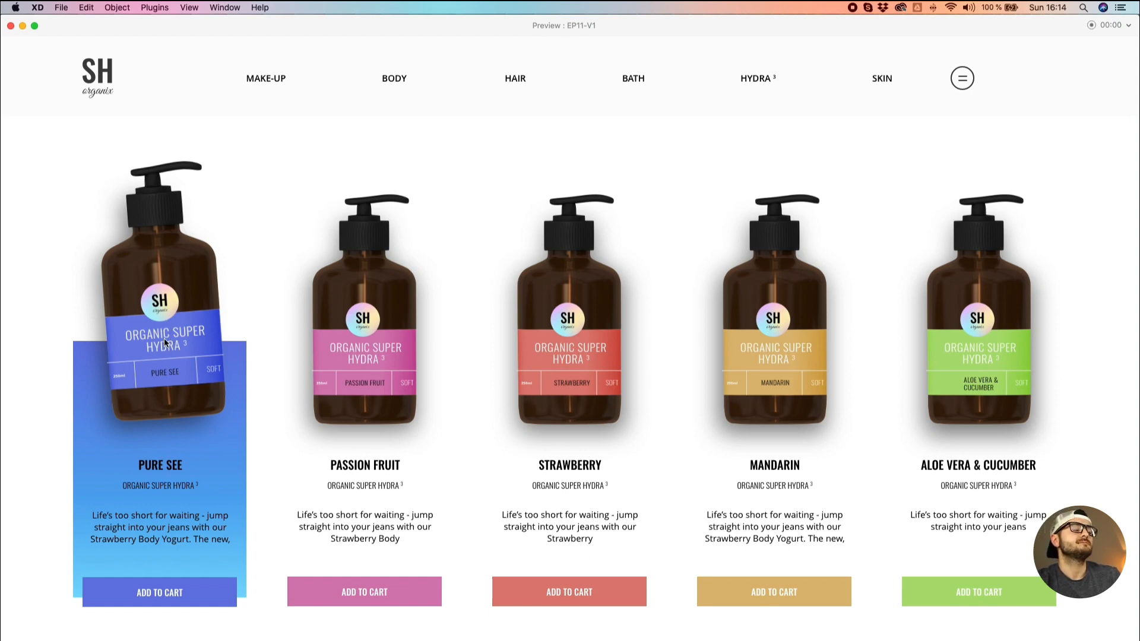
pyautogui.click(164, 339)
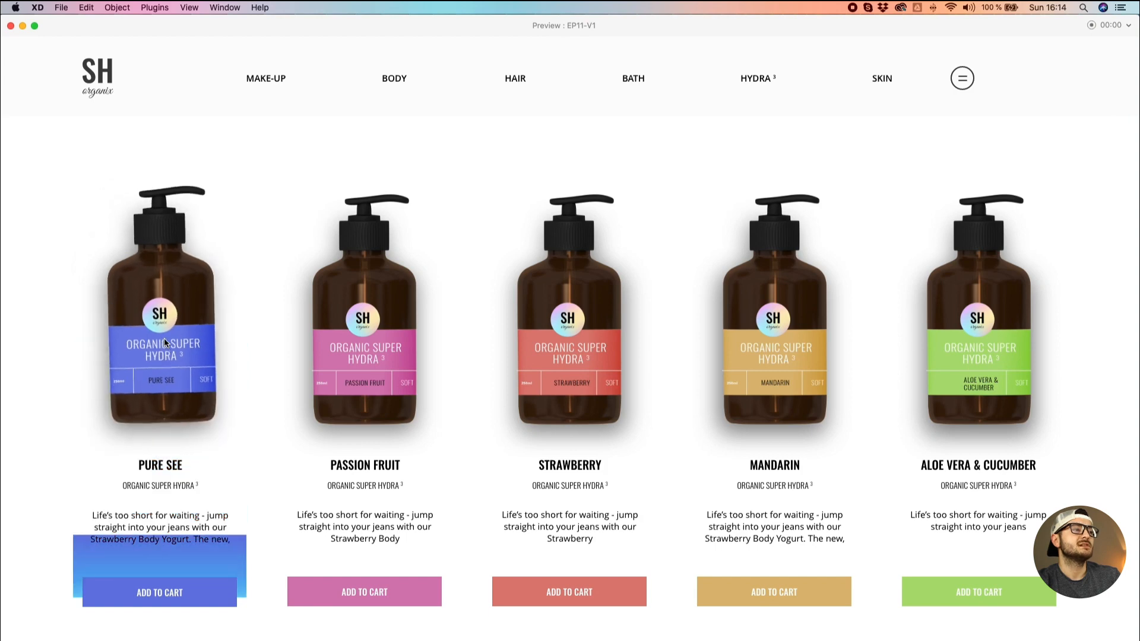
pyautogui.click(165, 339)
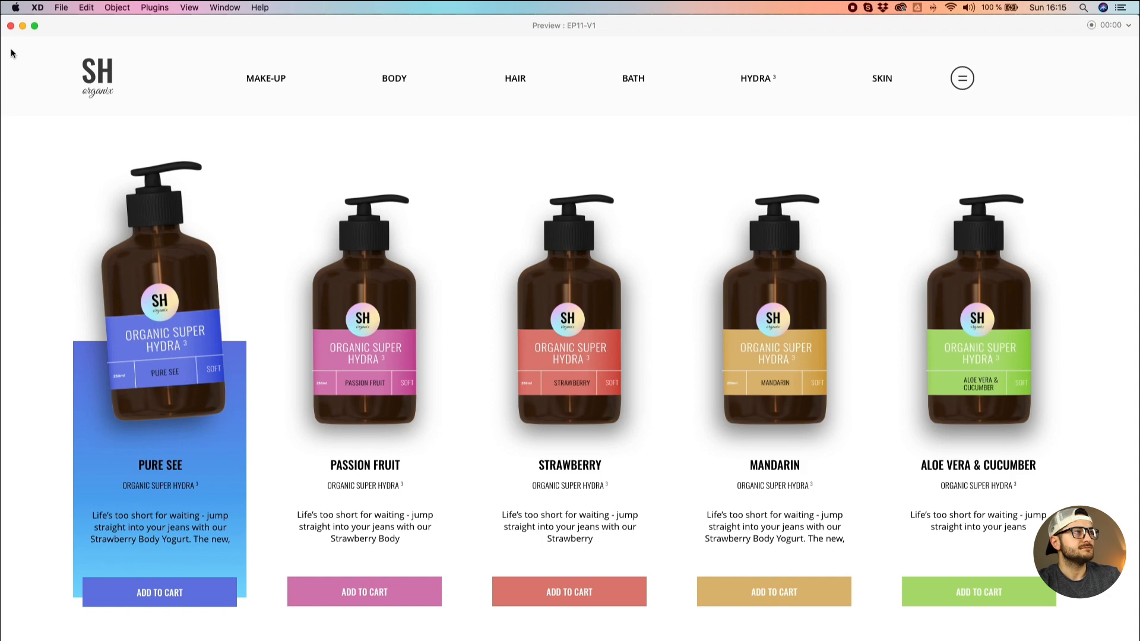
pyautogui.click(12, 26)
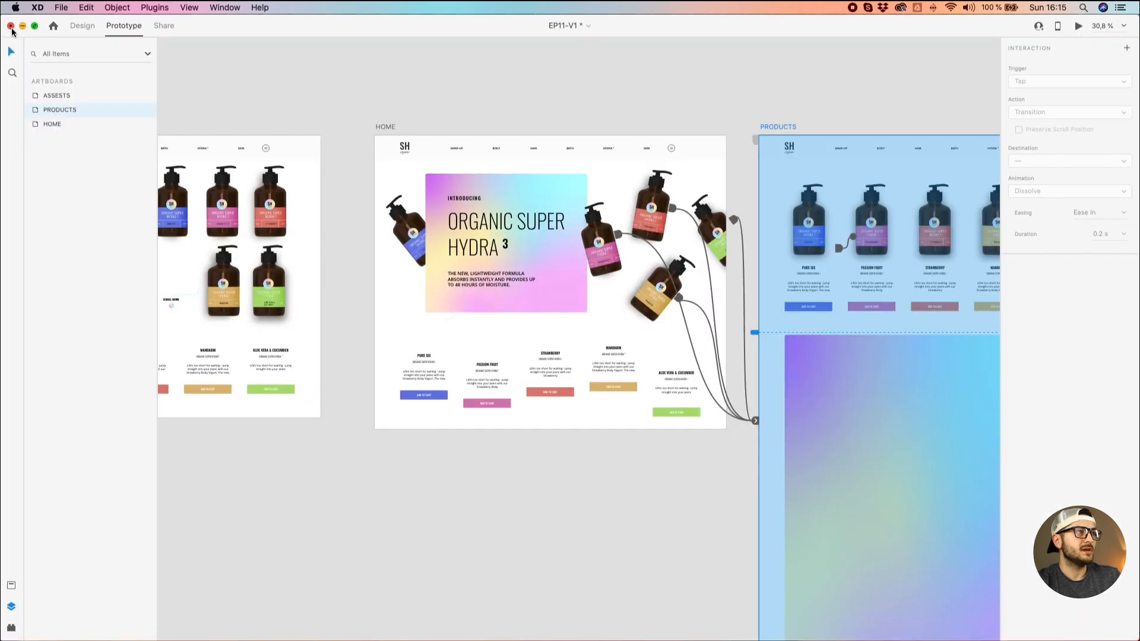
# Preview the HOME artboard and make the preview window smaller, centred over the canvas.
pyautogui.click(387, 126)
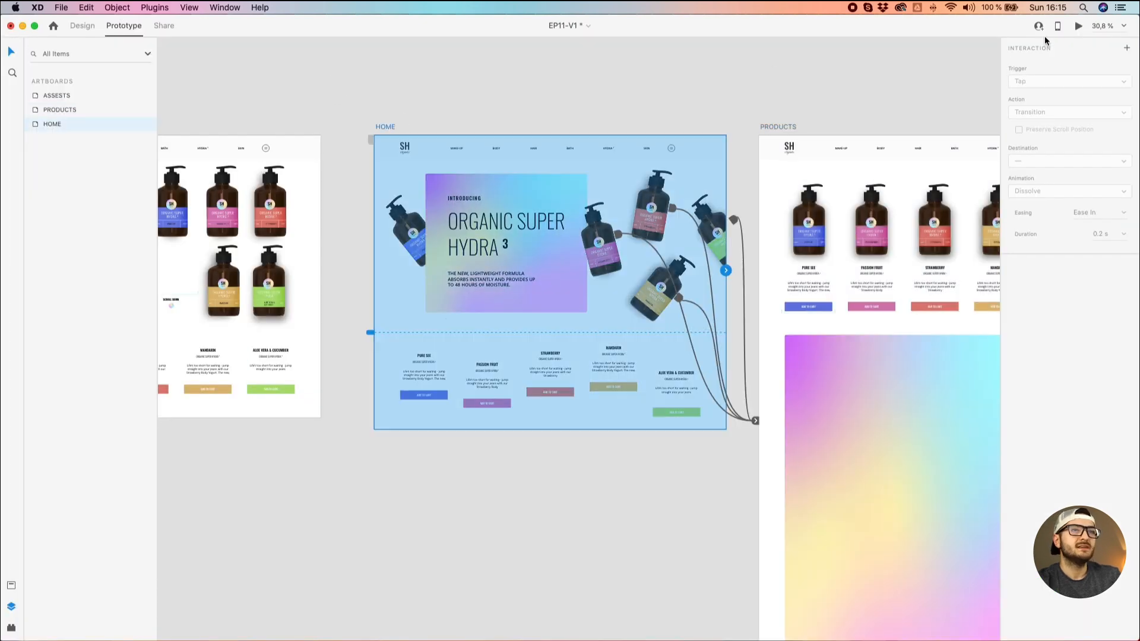
pyautogui.click(1079, 26)
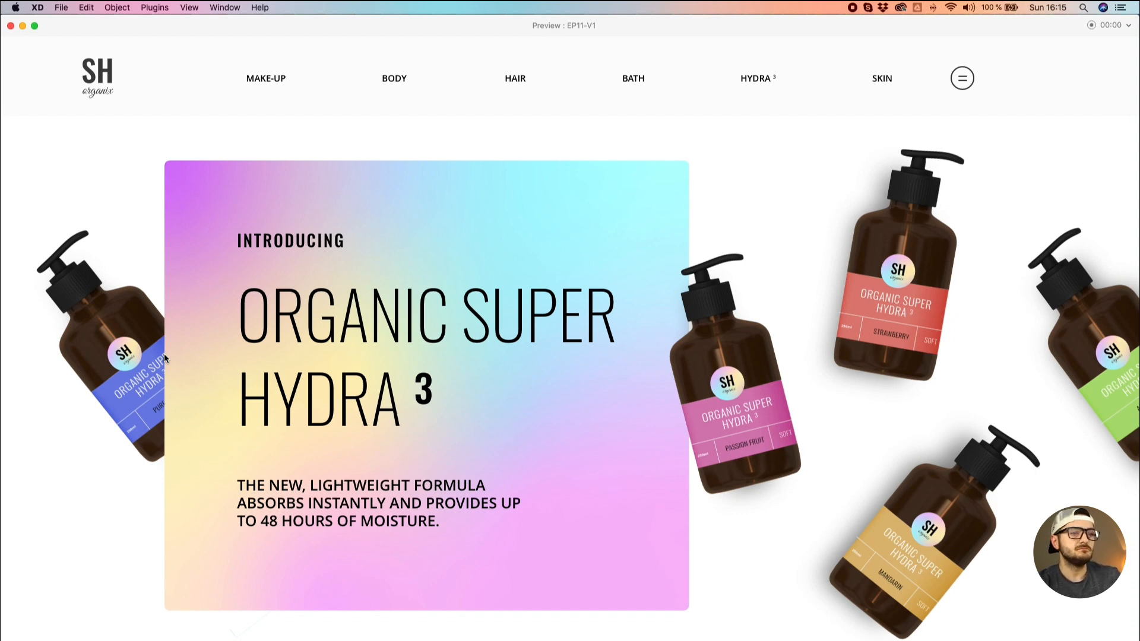
pyautogui.doubleClick(10, 20)
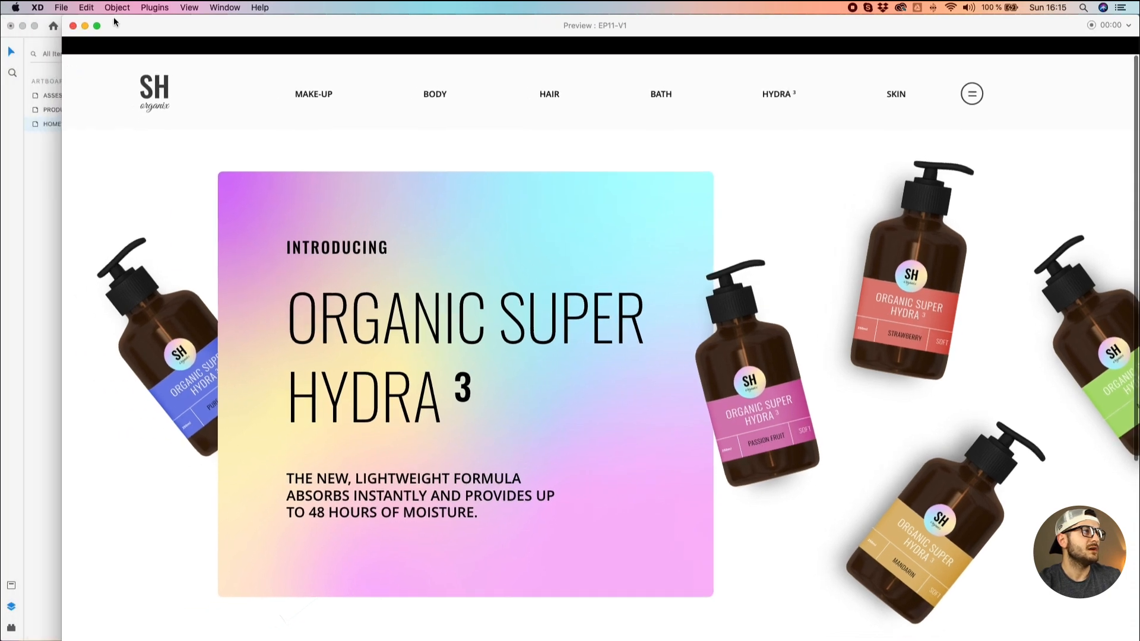
pyautogui.moveTo(116, 16); pyautogui.dragTo(216, 141)
pyautogui.moveTo(288, 145); pyautogui.dragTo(206, 71)
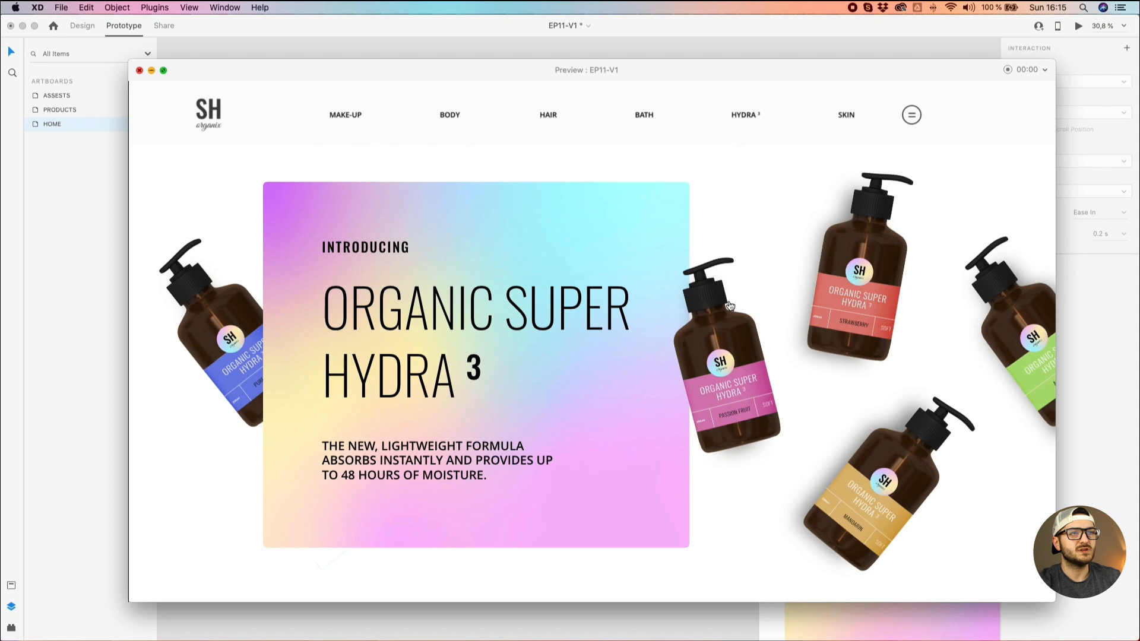
# Test the Strawberry bottle's drag transition to PRODUCTS and back, check the page's vertical scrolling, and close the preview.
pyautogui.moveTo(875, 272); pyautogui.dragTo(664, 419)
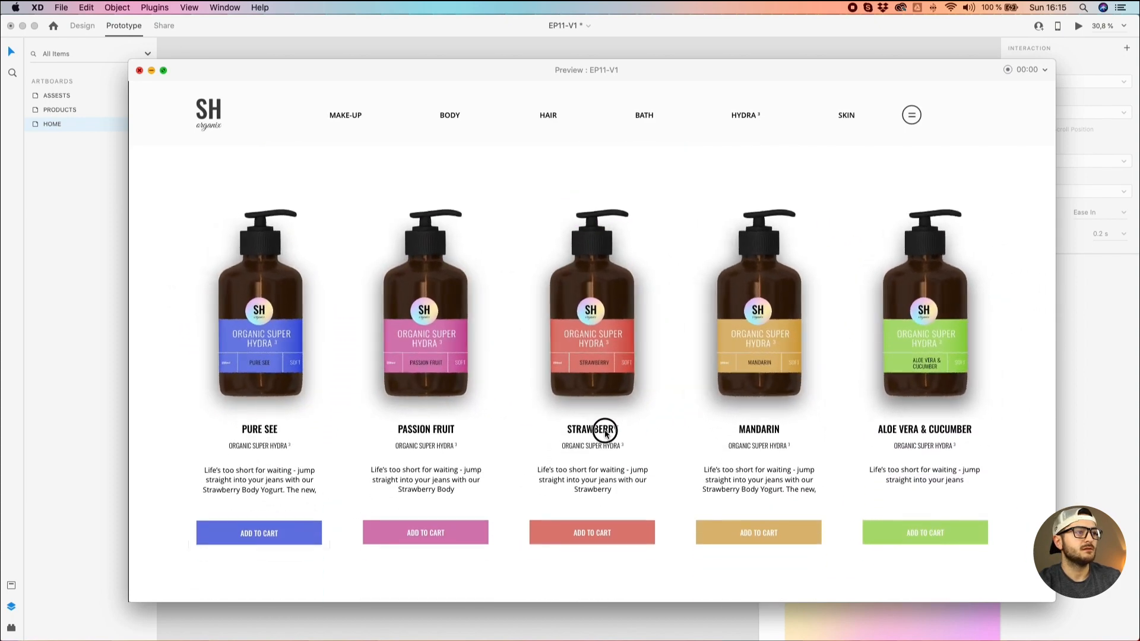
pyautogui.moveTo(570, 432); pyautogui.dragTo(930, 141)
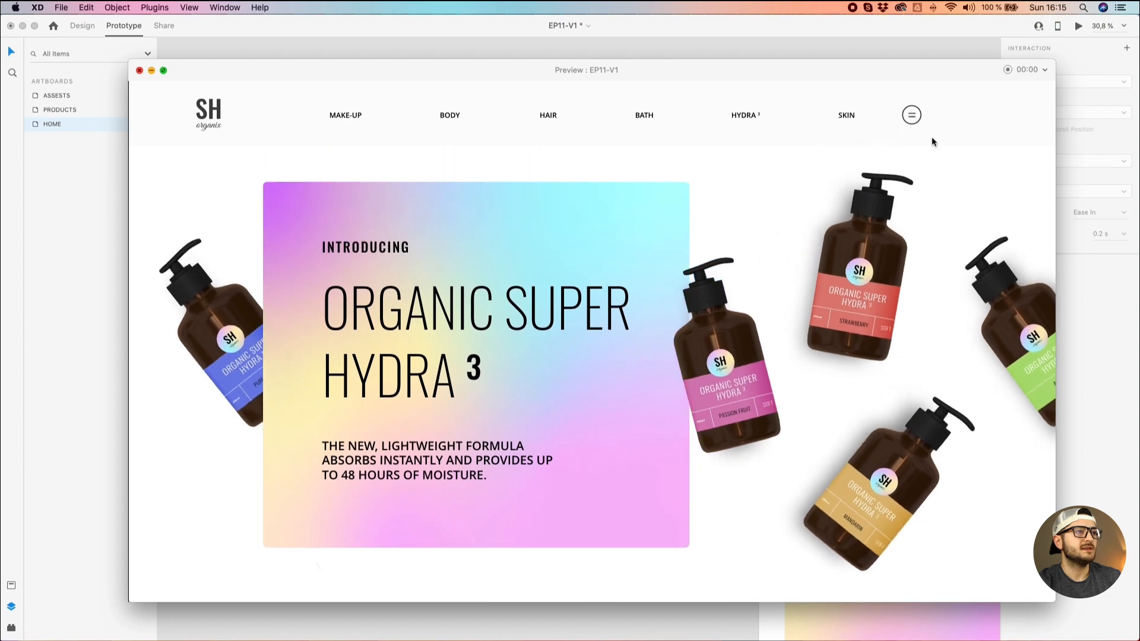
pyautogui.moveTo(858, 243); pyautogui.dragTo(588, 284)
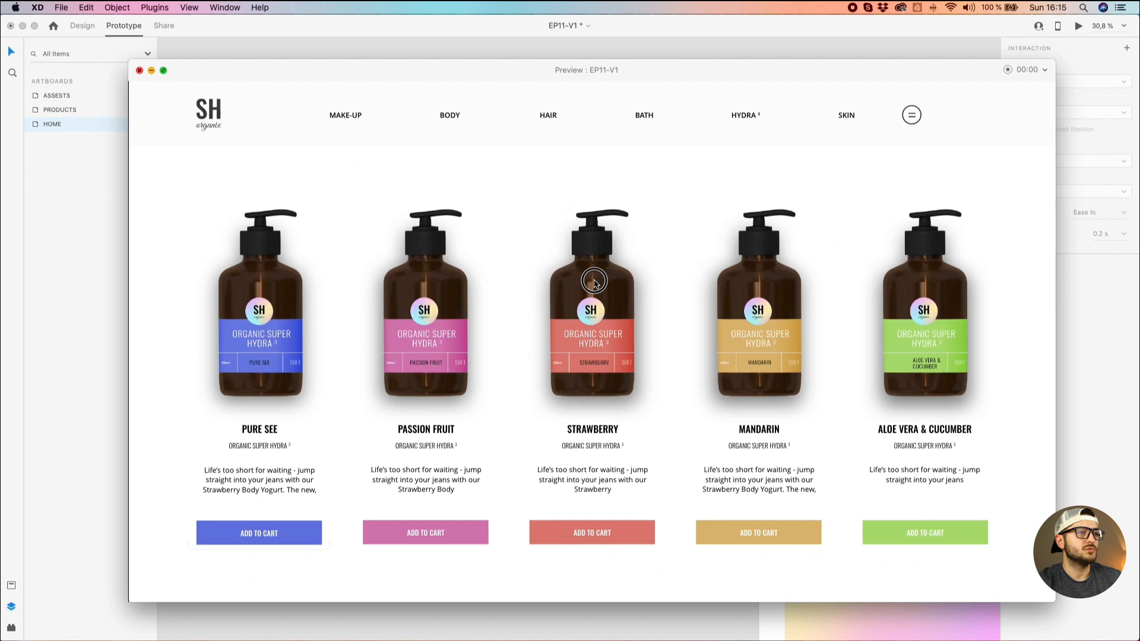
pyautogui.scroll(-10, 457, 235)
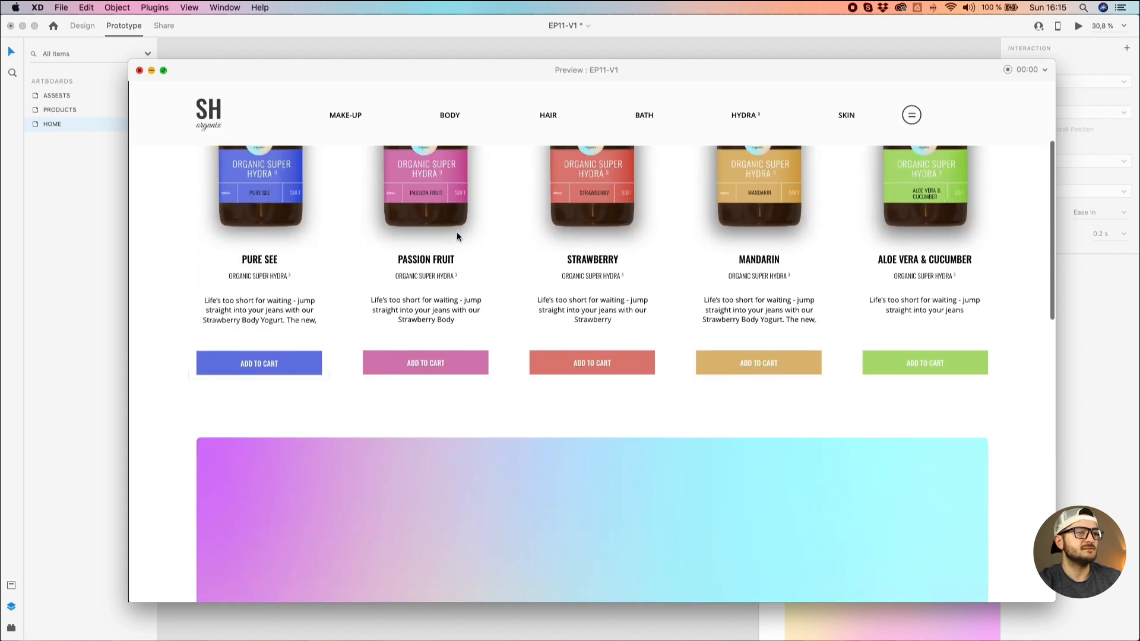
pyautogui.scroll(10, 457, 235)
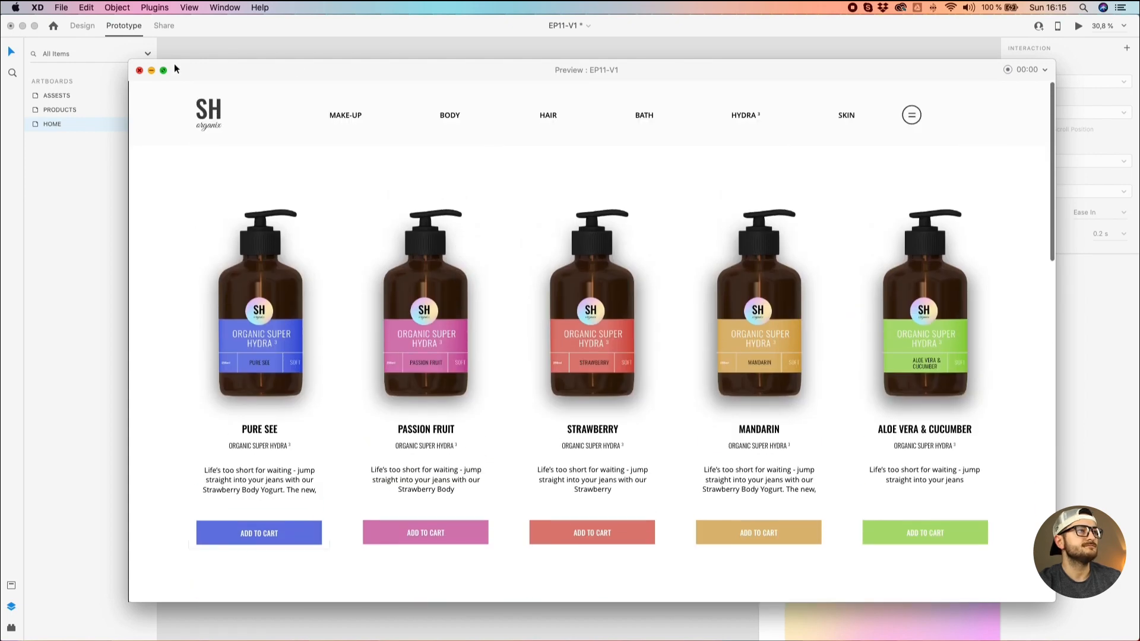
pyautogui.click(139, 70)
# Add a tap interaction to the Default State of HOME's Pure See component that auto-animates to Hover State.
pyautogui.click(400, 209)
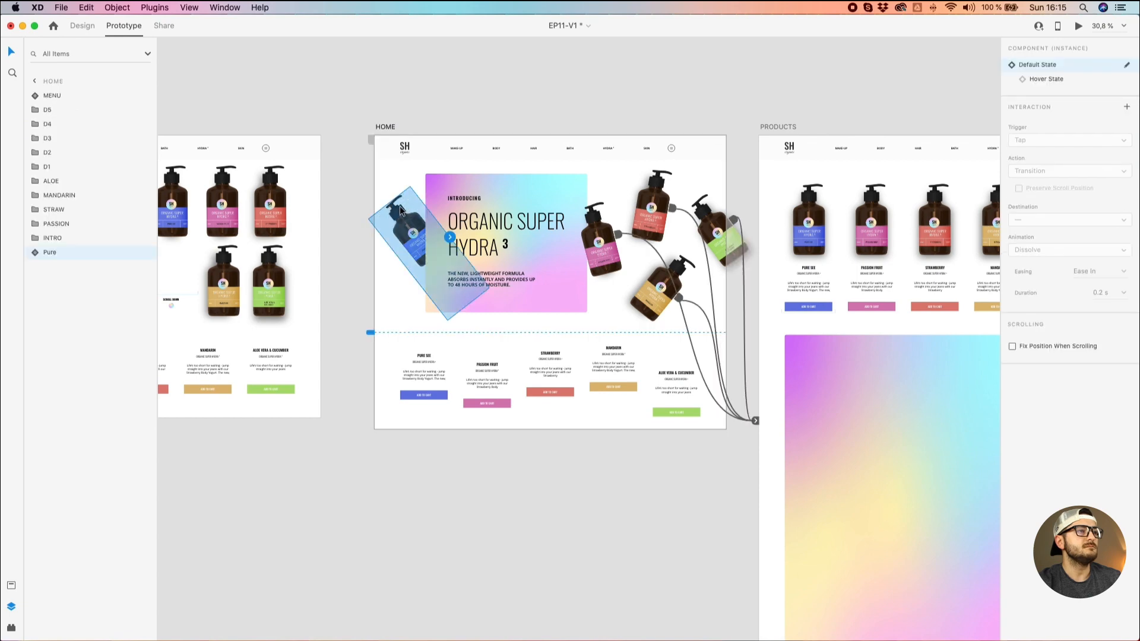
pyautogui.click(1127, 107)
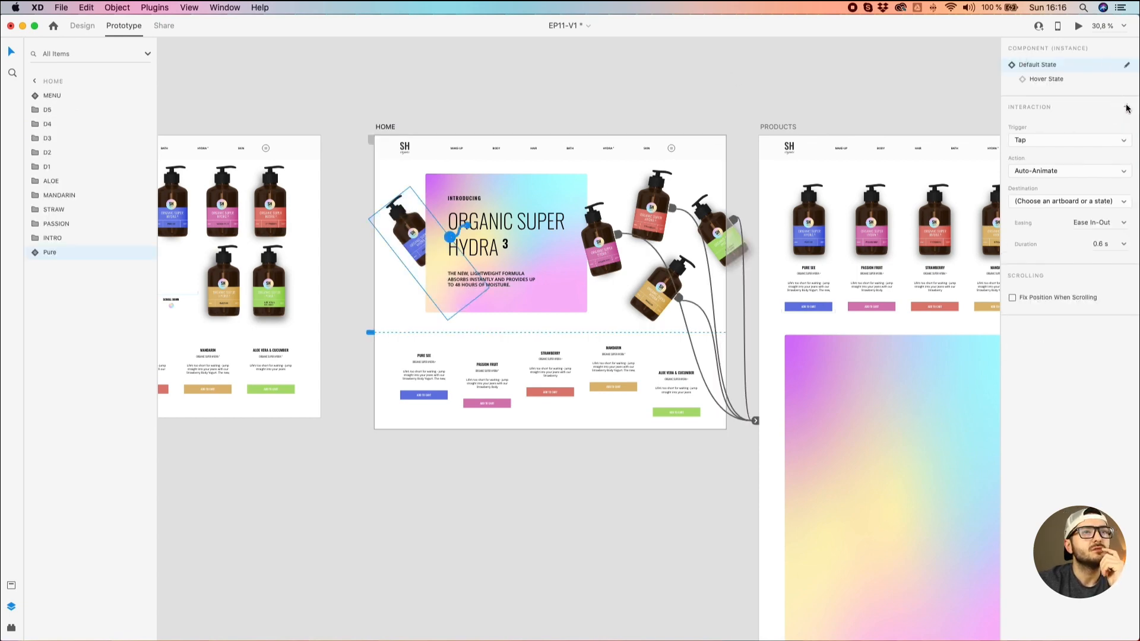
pyautogui.click(1070, 140)
pyautogui.click(1071, 140)
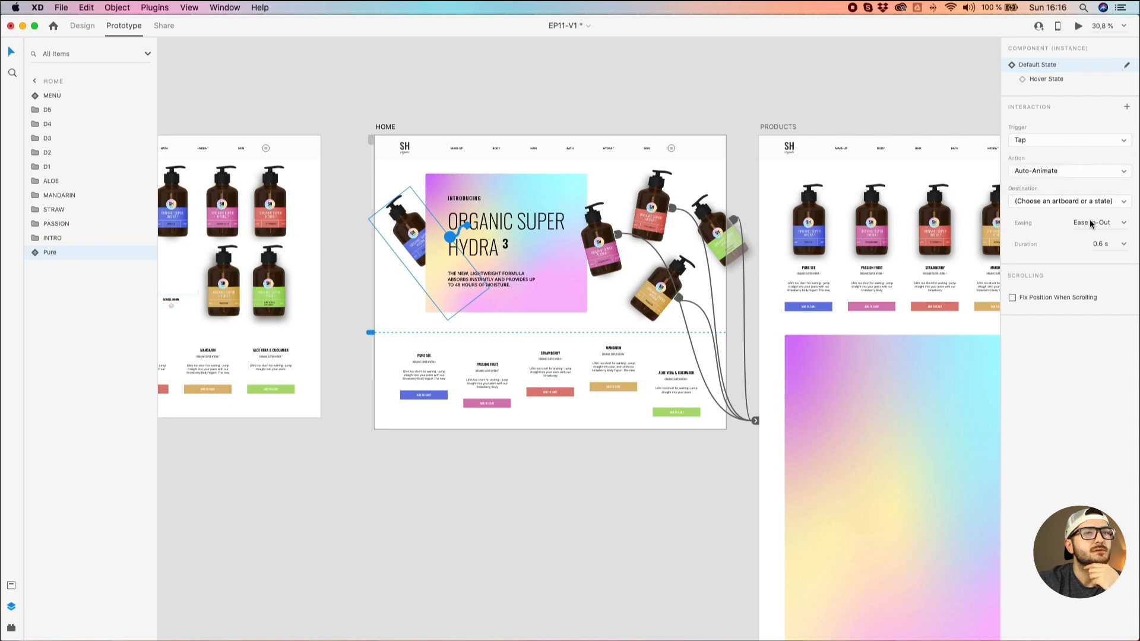
pyautogui.click(1093, 202)
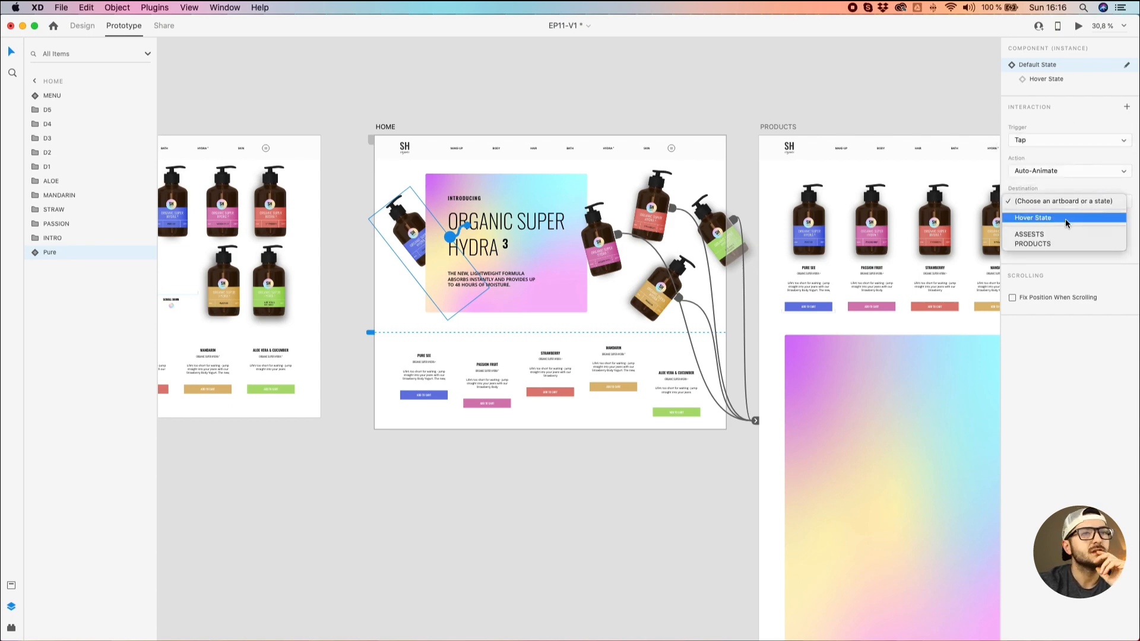
pyautogui.click(1067, 218)
# Switch HOME's Pure See component to Hover State and add a tap interaction that auto-animates back to Default State.
pyautogui.click(1053, 78)
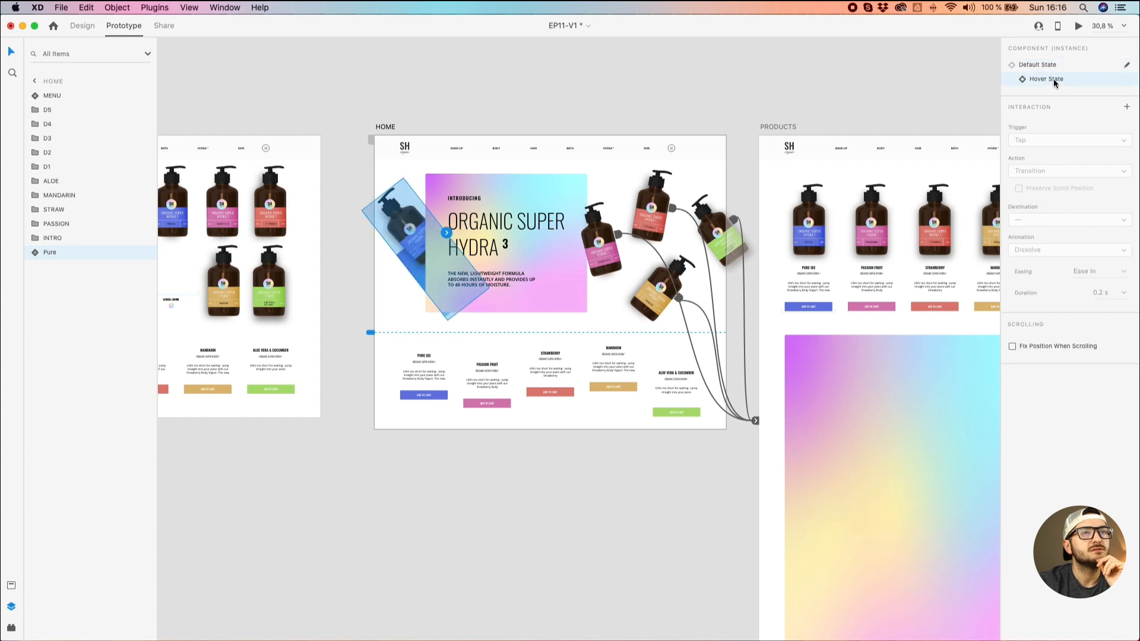
pyautogui.click(1125, 106)
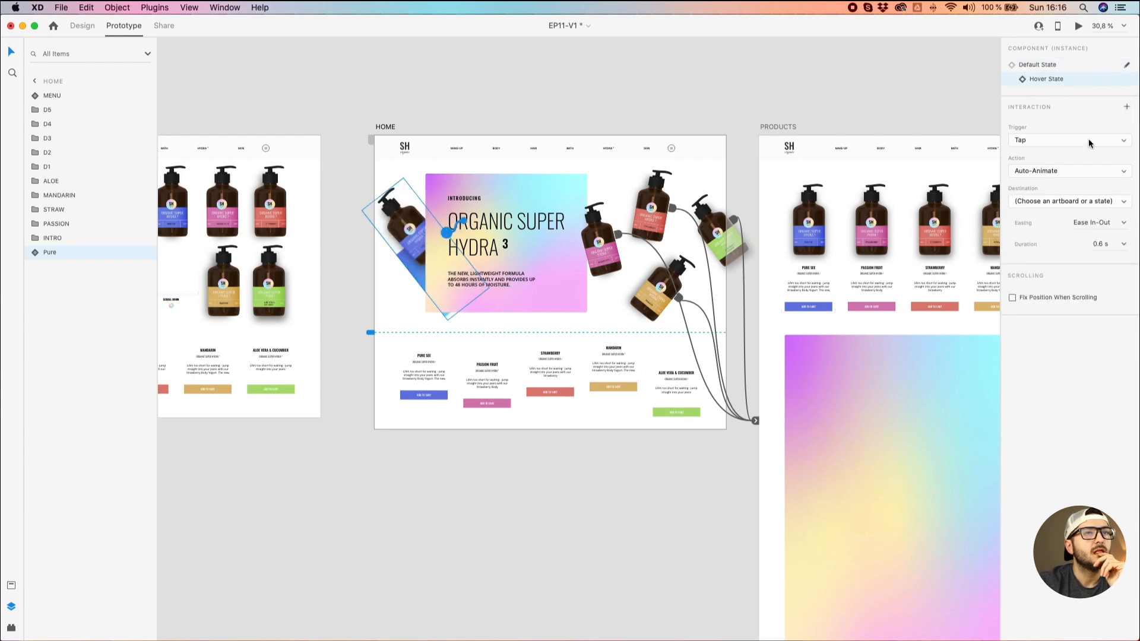
pyautogui.click(1066, 200)
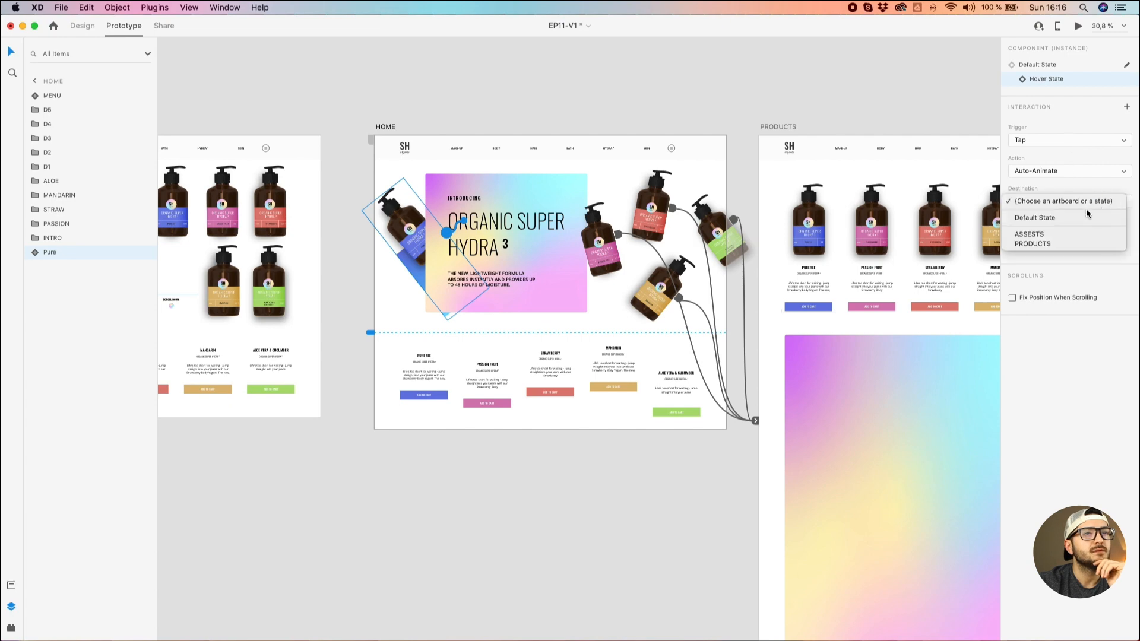
pyautogui.click(1032, 219)
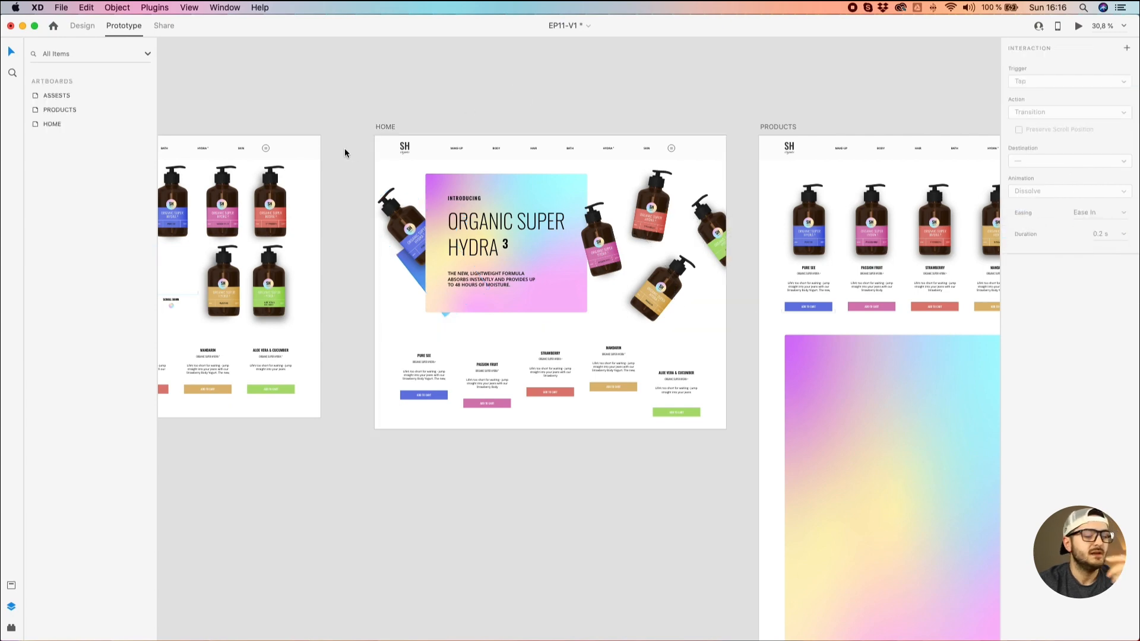
# Locate the master component of HOME's Pure See bottle and delete it from the pasteboard beside the PRODUCTS artboard.
pyautogui.moveTo(302, 123); pyautogui.dragTo(430, 114)
pyautogui.click(299, 196)
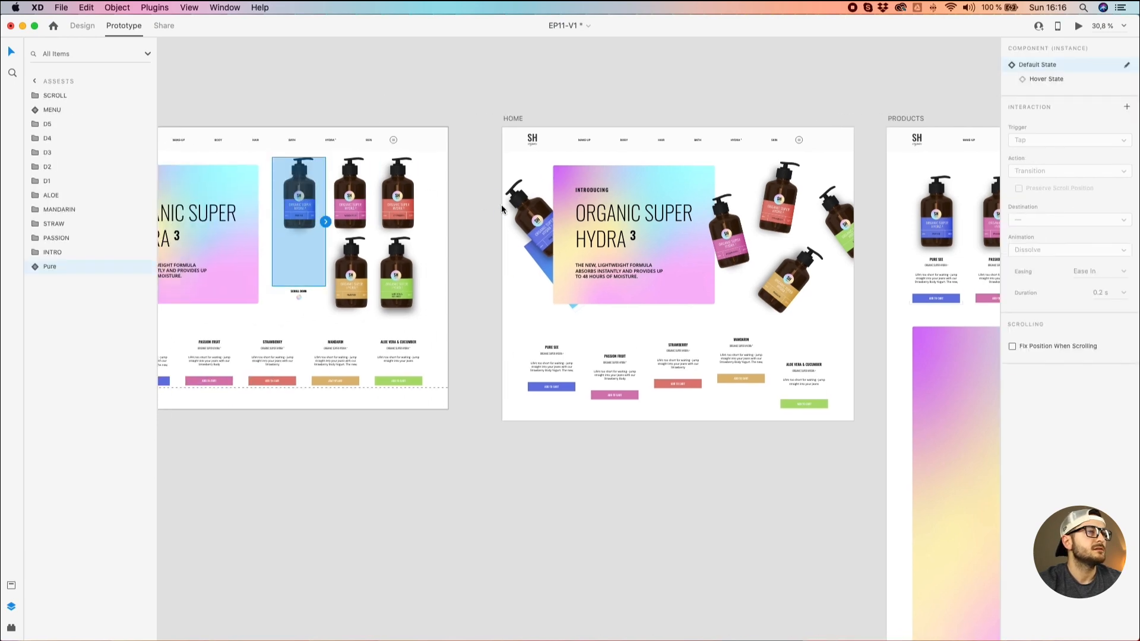
pyautogui.click(511, 211)
pyautogui.rightClick(511, 211)
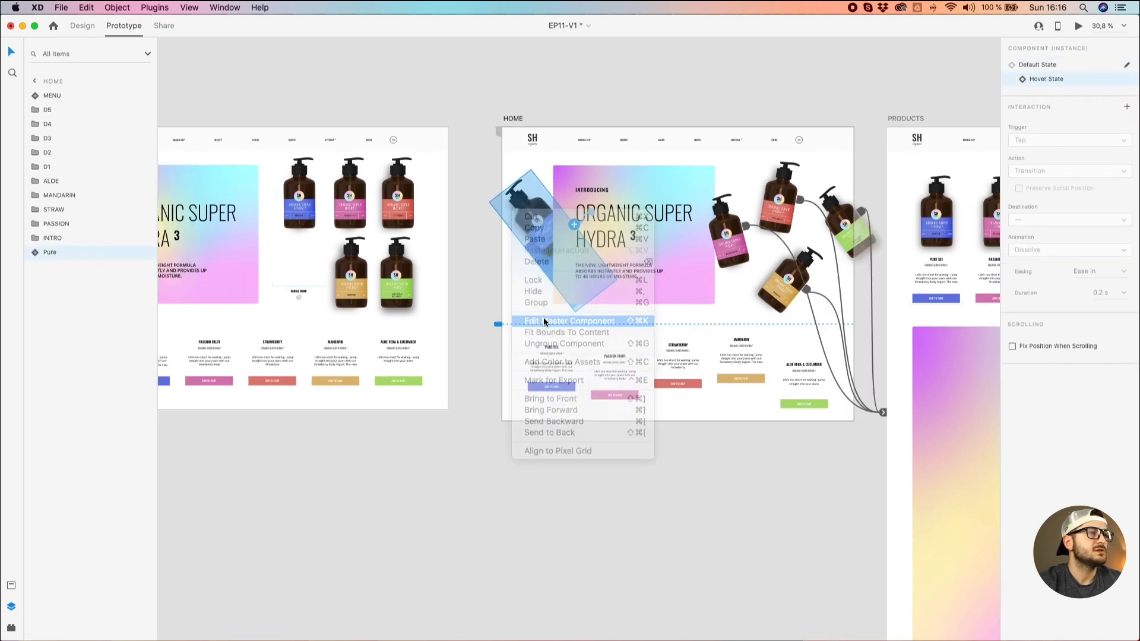
pyautogui.click(544, 320)
pyautogui.click(636, 305)
pyautogui.click(585, 316)
pyautogui.moveTo(585, 317); pyautogui.dragTo(785, 276)
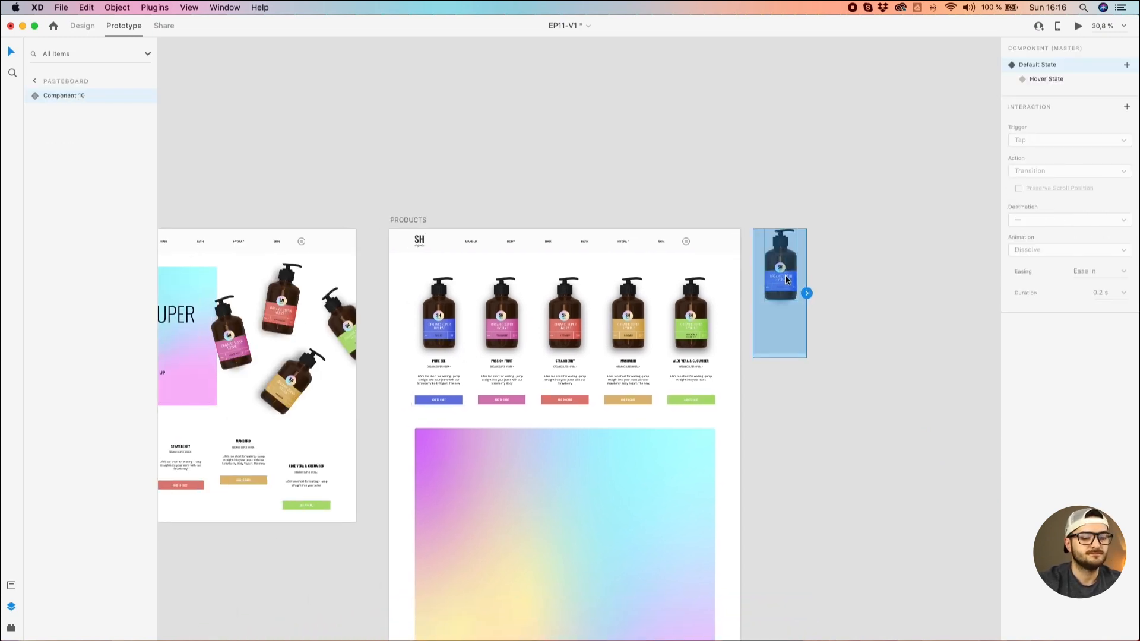
pyautogui.press('Delete')
# Set HOME's Pure See component back to its Default State and open a preview of the HOME artboard.
pyautogui.press('space')
pyautogui.moveTo(655, 168); pyautogui.dragTo(934, 91)
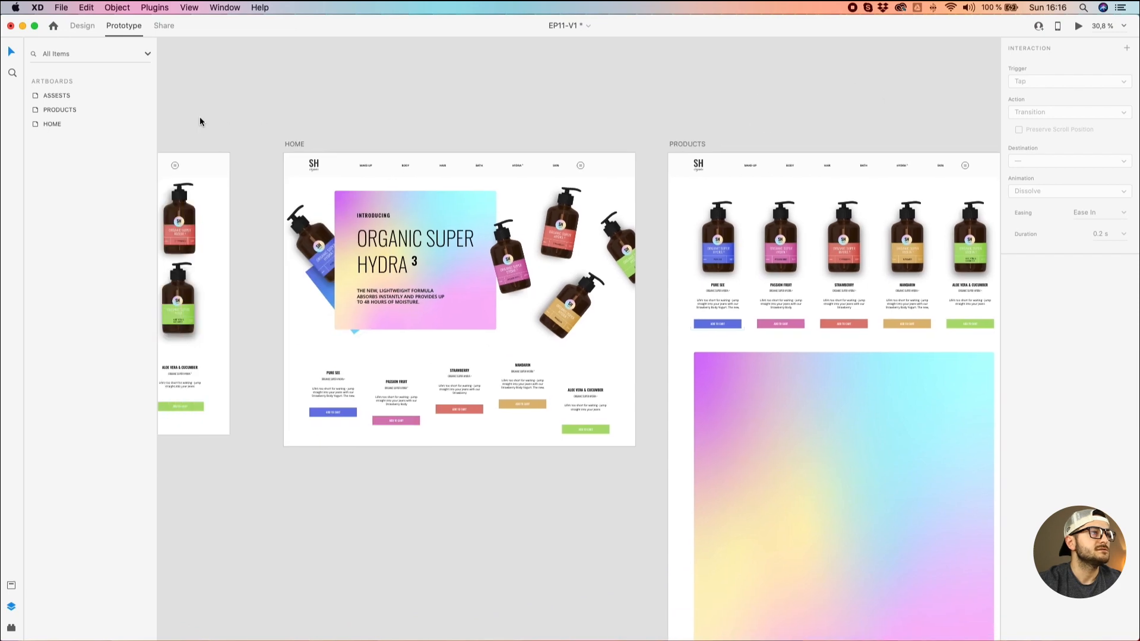
pyautogui.click(312, 244)
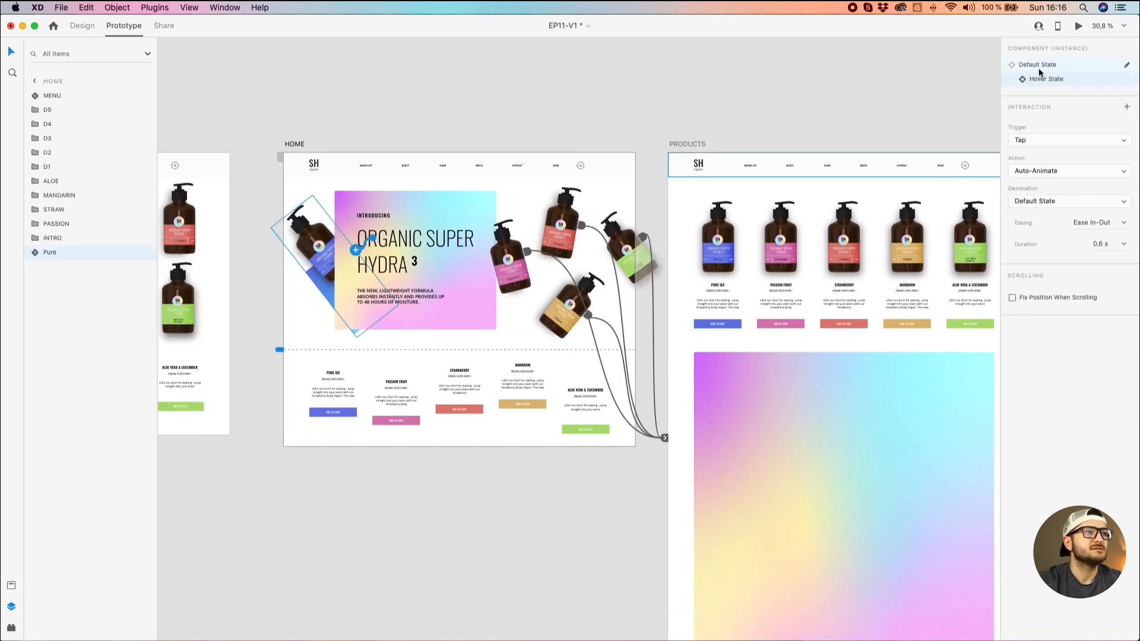
pyautogui.click(295, 145)
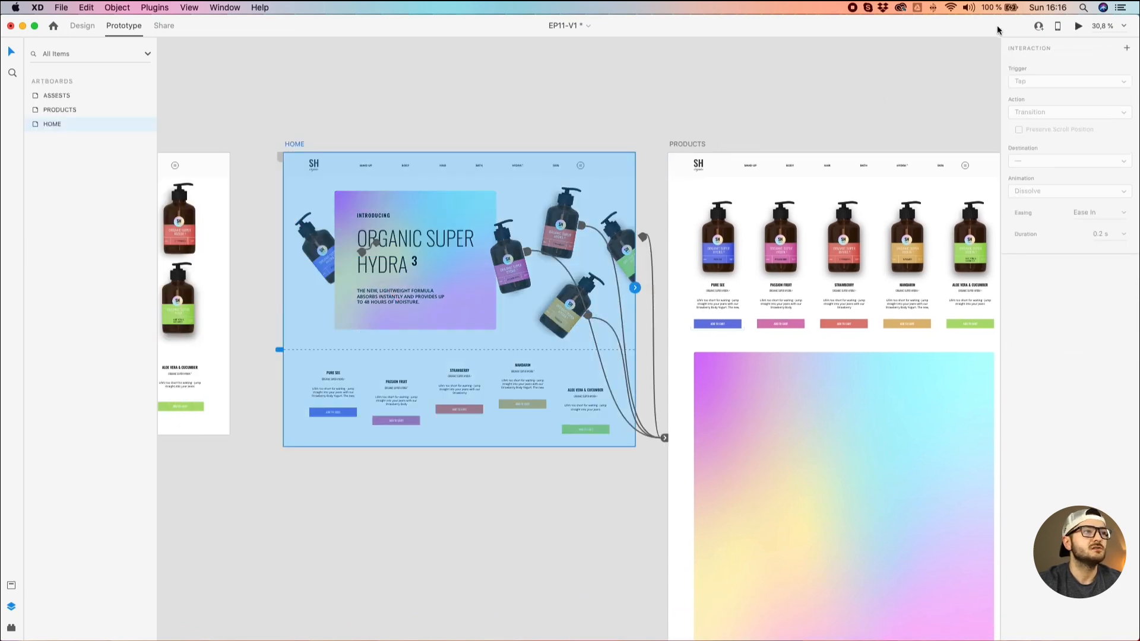
pyautogui.click(1078, 26)
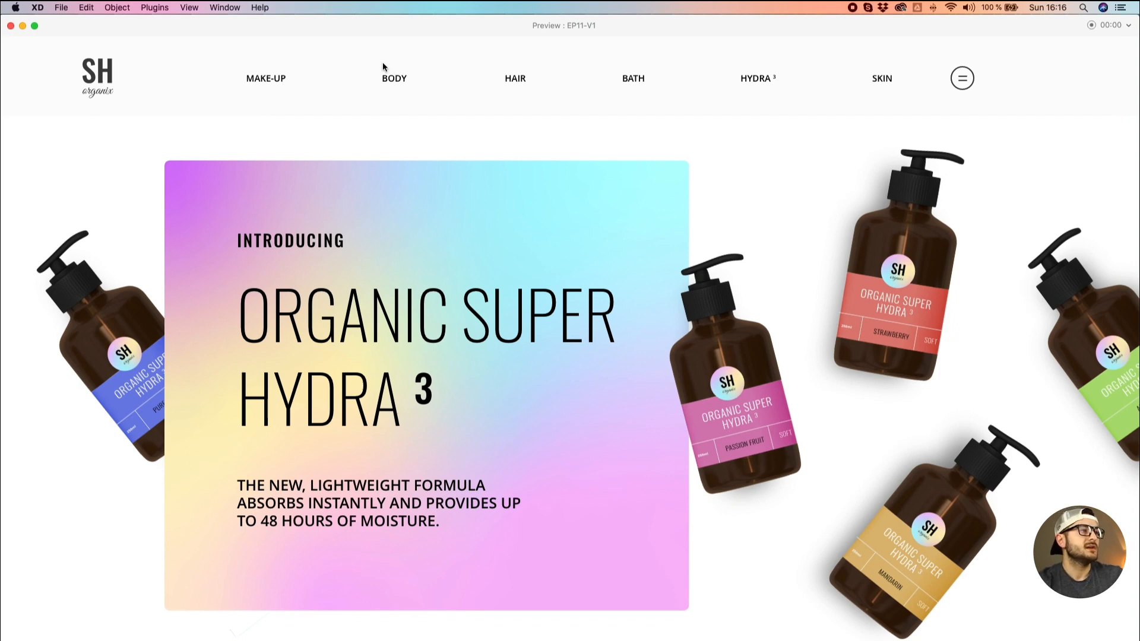
# Test the Pure See bottle's tap animation several times in the preview, and the Strawberry bottle's drag transition to PRODUCTS.
pyautogui.click(107, 350)
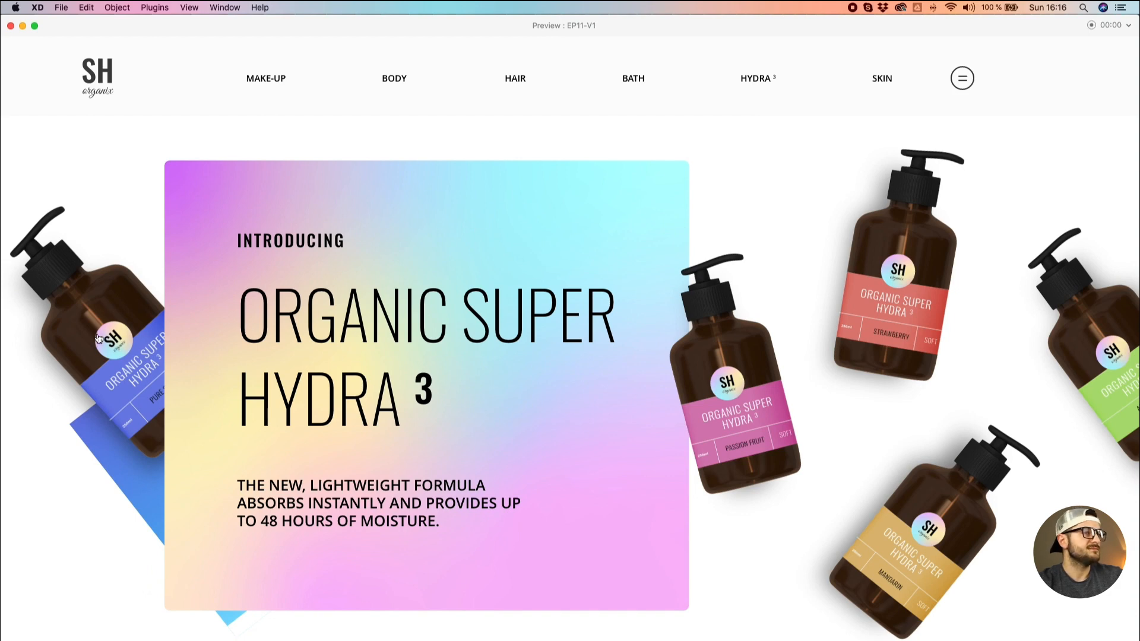
pyautogui.click(97, 333)
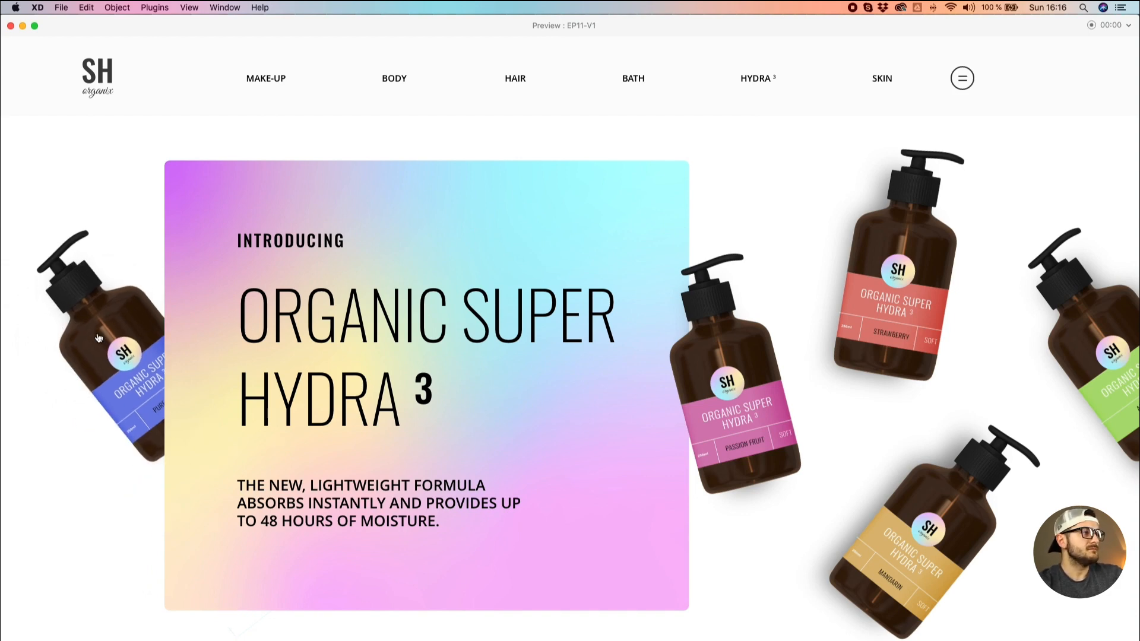
pyautogui.click(99, 333)
pyautogui.click(101, 338)
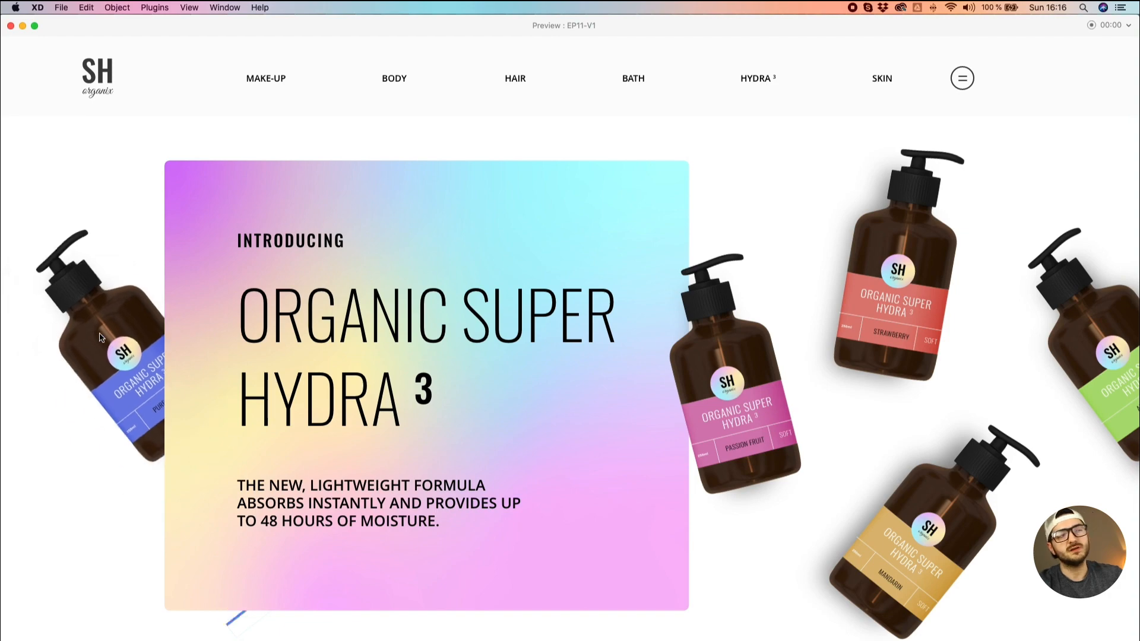
pyautogui.click(875, 268)
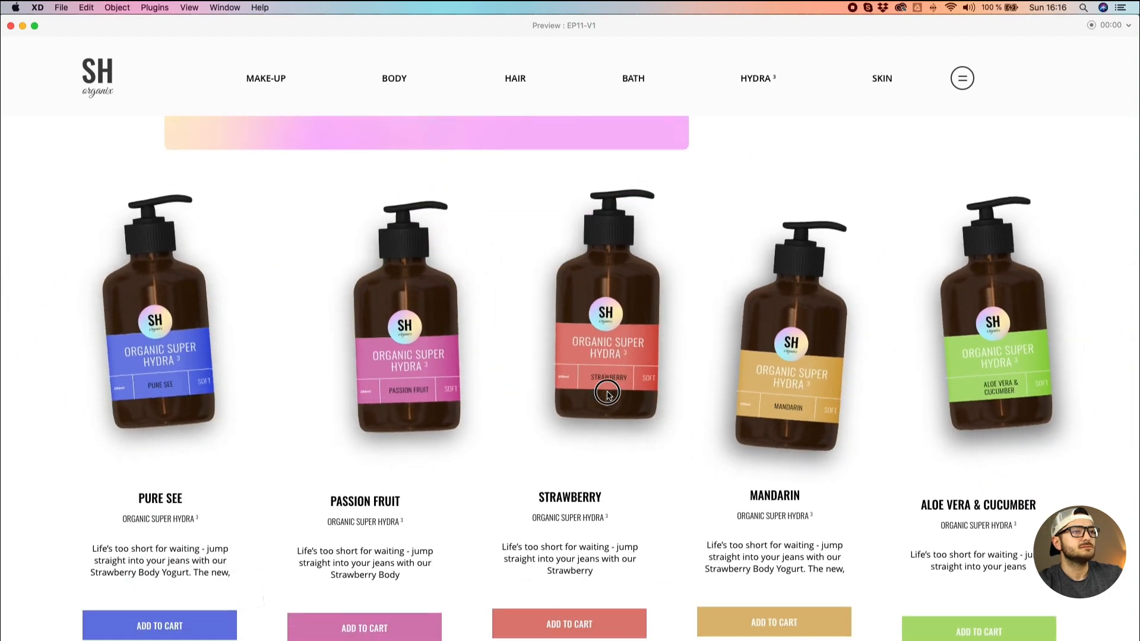
pyautogui.click(680, 324)
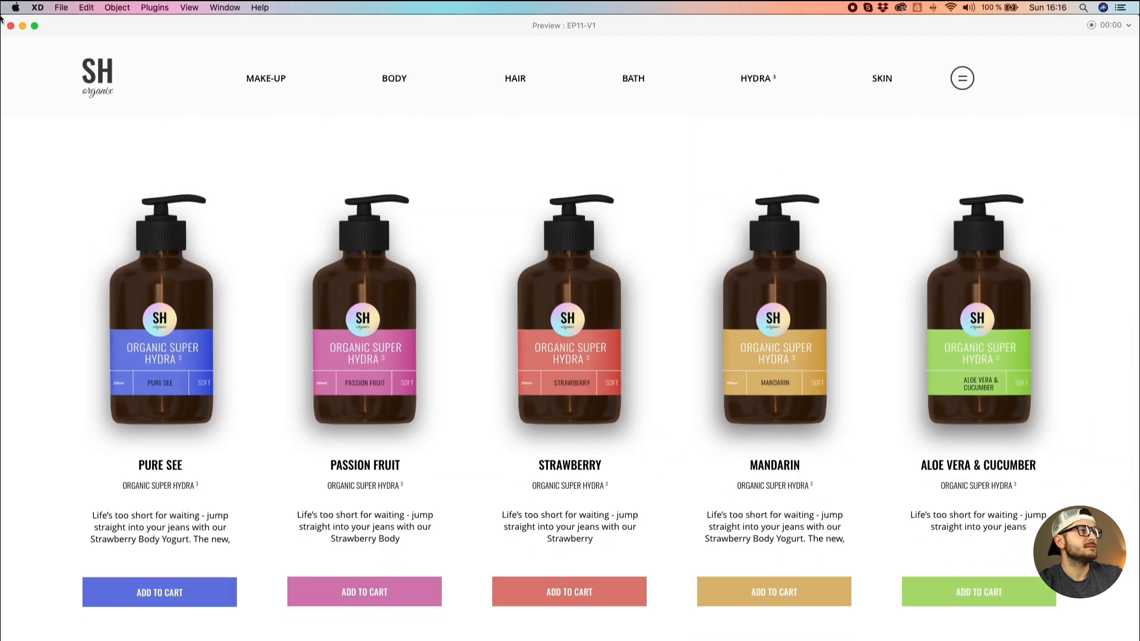
# Shrink the preview window over the canvas, go back to HOME, test the drag transition to PRODUCTS again, and close the preview.
pyautogui.moveTo(59, 25); pyautogui.dragTo(471, 255)
pyautogui.moveTo(555, 263); pyautogui.dragTo(299, 52)
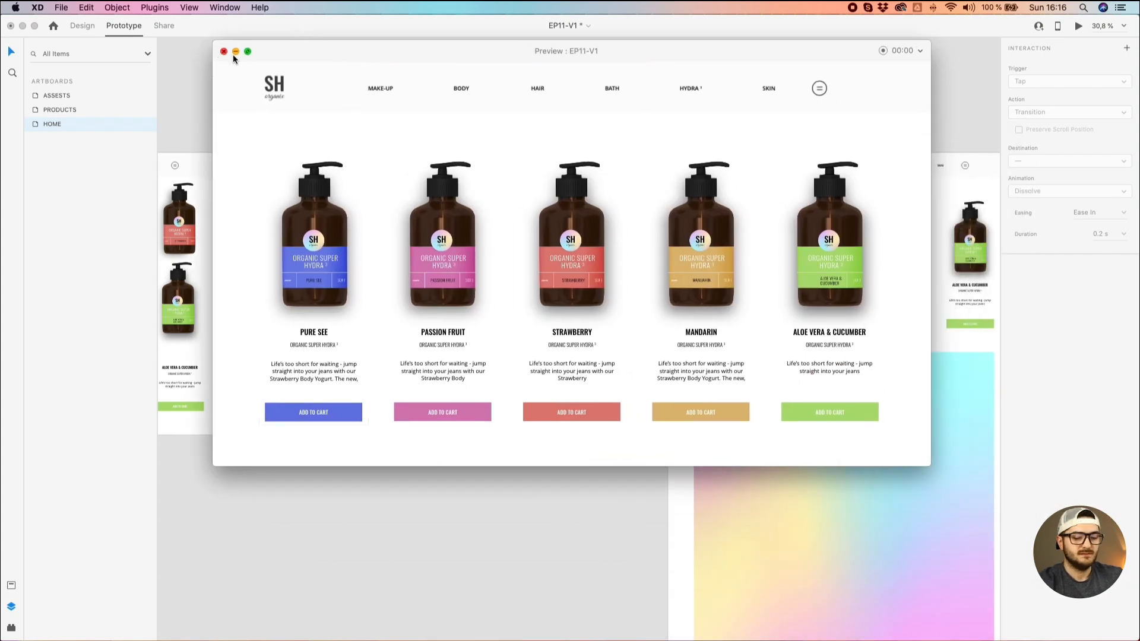
pyautogui.press('Left')
pyautogui.click(797, 188)
pyautogui.moveTo(797, 190); pyautogui.dragTo(572, 236)
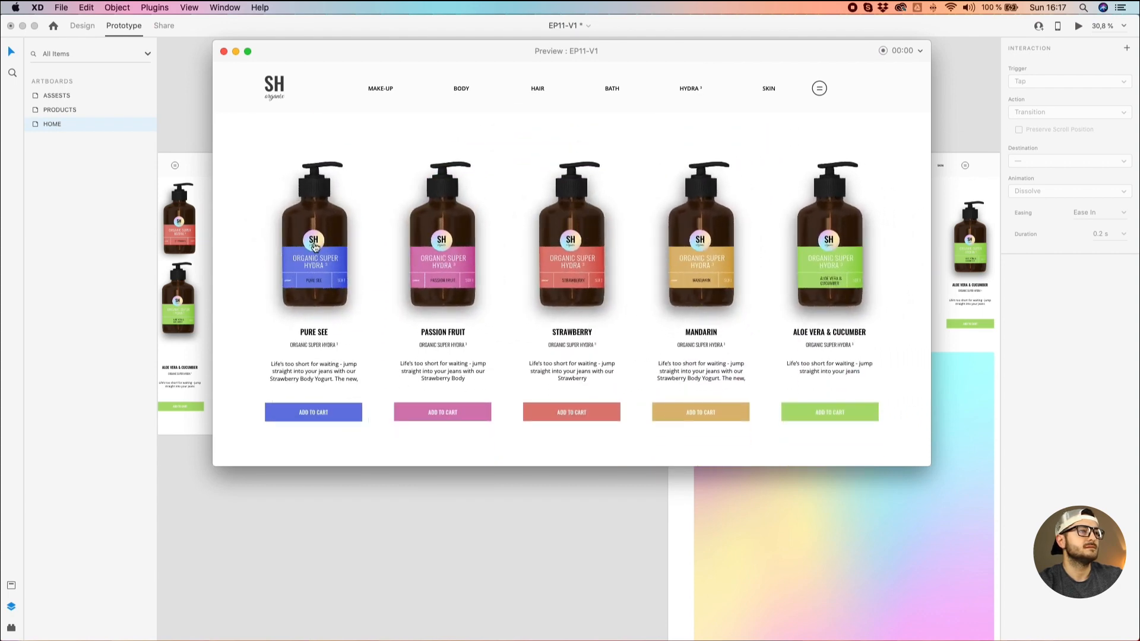
pyautogui.click(224, 51)
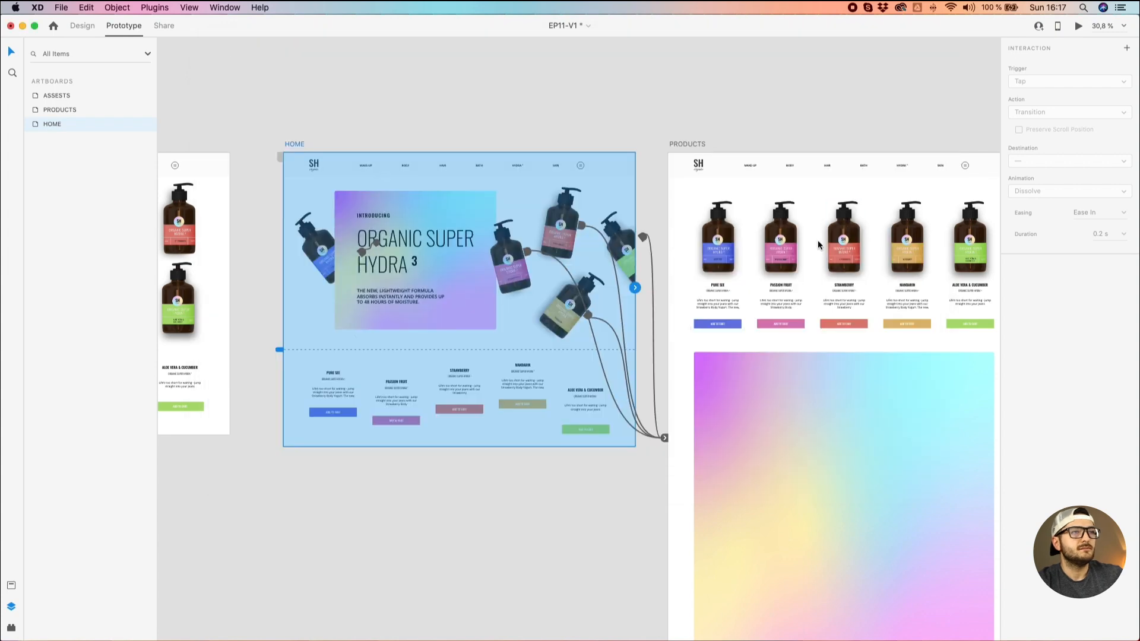
# Copy the Pure See bottle component and its D1 text group from PRODUCTS onto the empty pasteboard beside the artboard.
pyautogui.click(728, 205)
pyautogui.moveTo(572, 112); pyautogui.dragTo(393, 106)
pyautogui.moveTo(528, 234); pyautogui.dragTo(624, 251)
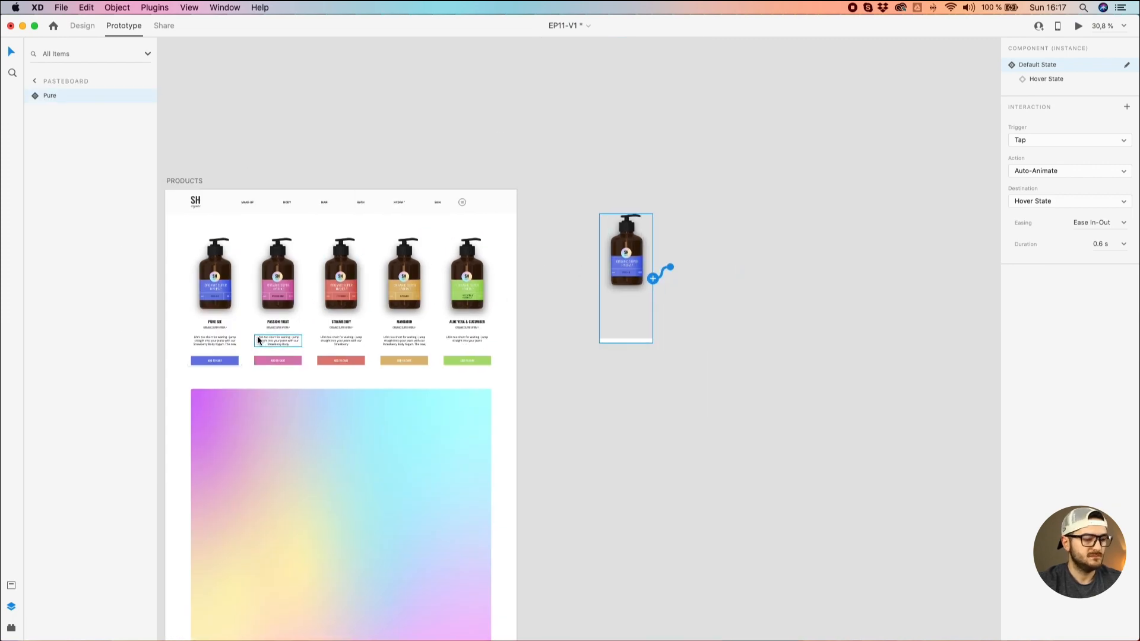
pyautogui.press('super+z')
pyautogui.moveTo(231, 279); pyautogui.dragTo(743, 287)
pyautogui.scroll(6, 824, 301)
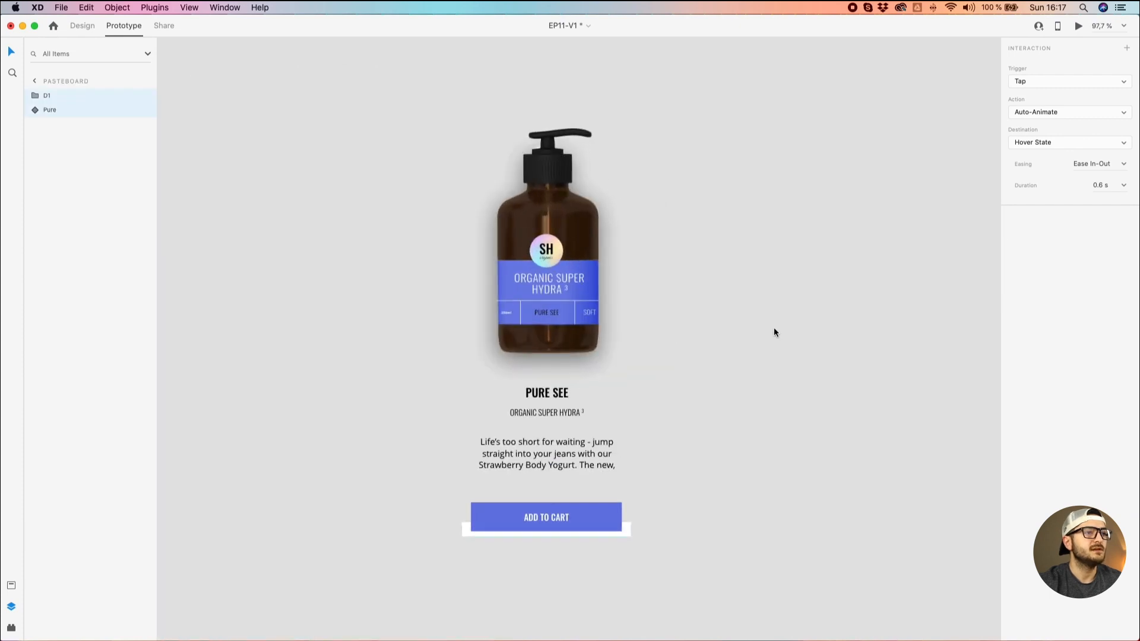
pyautogui.moveTo(767, 345); pyautogui.dragTo(755, 293)
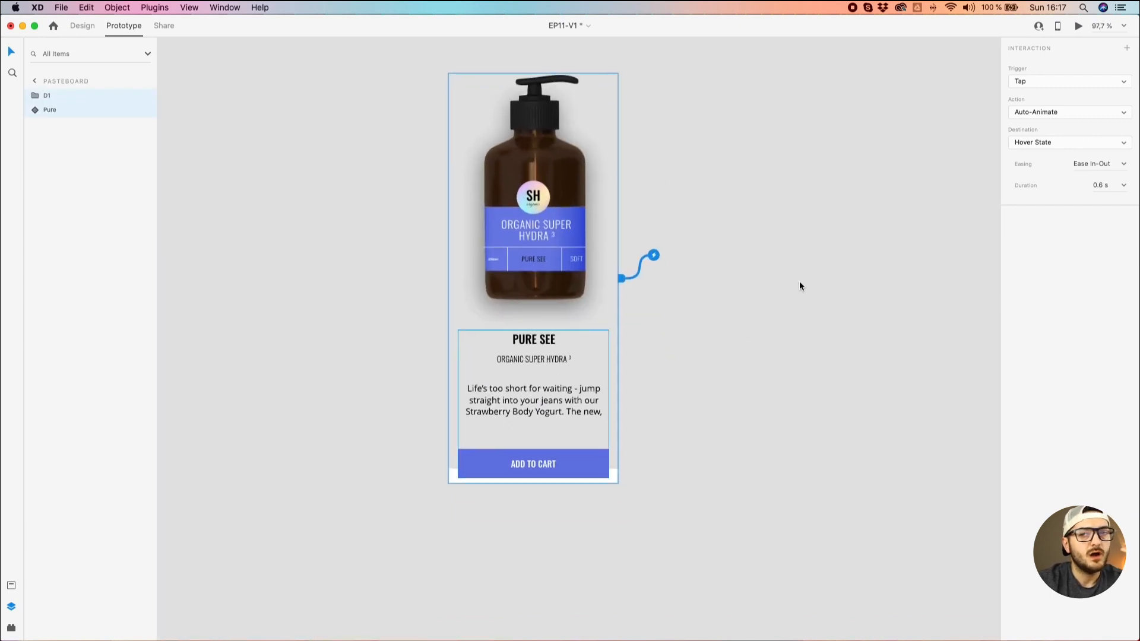
pyautogui.click(819, 256)
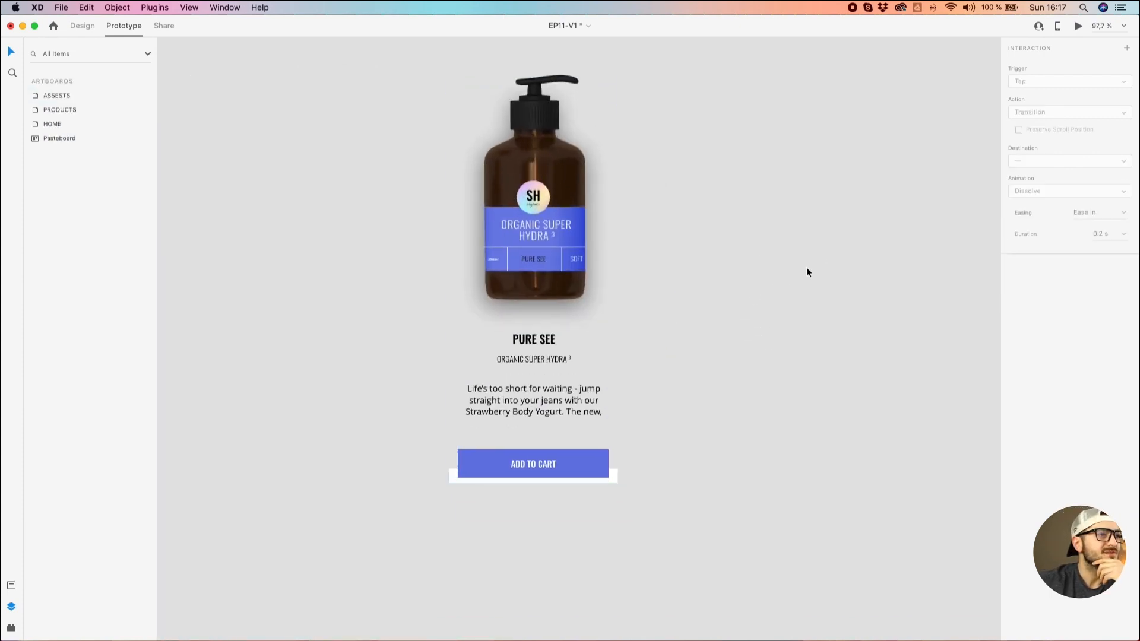
# Move the copied D1 text group sideways off the bottle and switch the copied Pure component to Hover State.
pyautogui.click(565, 467)
pyautogui.moveTo(564, 468); pyautogui.dragTo(692, 457)
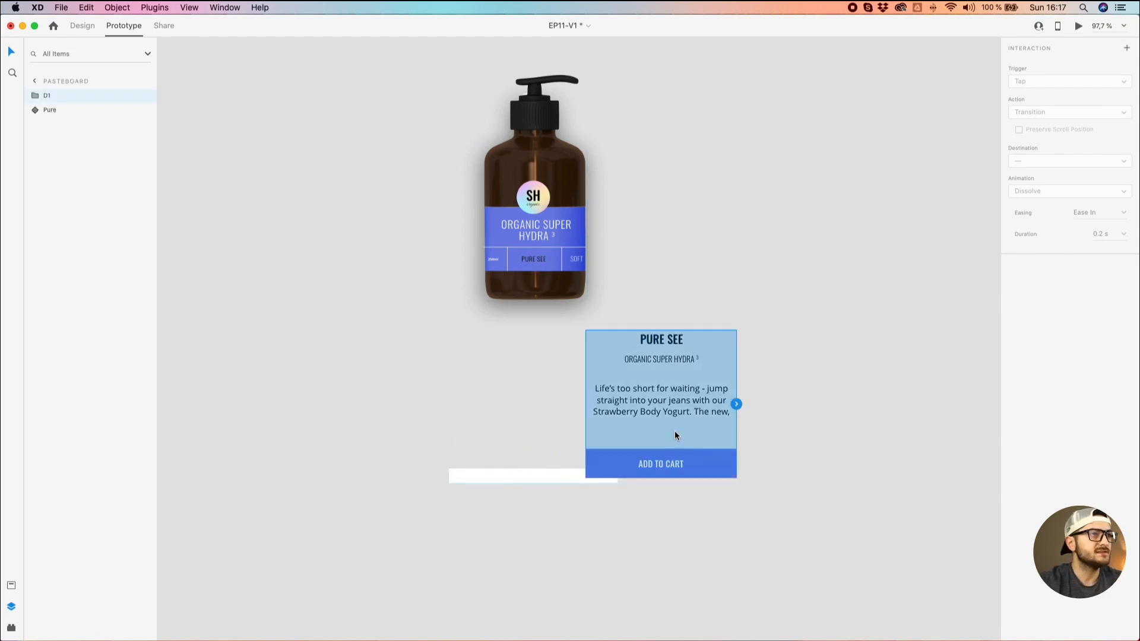
pyautogui.click(508, 249)
pyautogui.click(1047, 80)
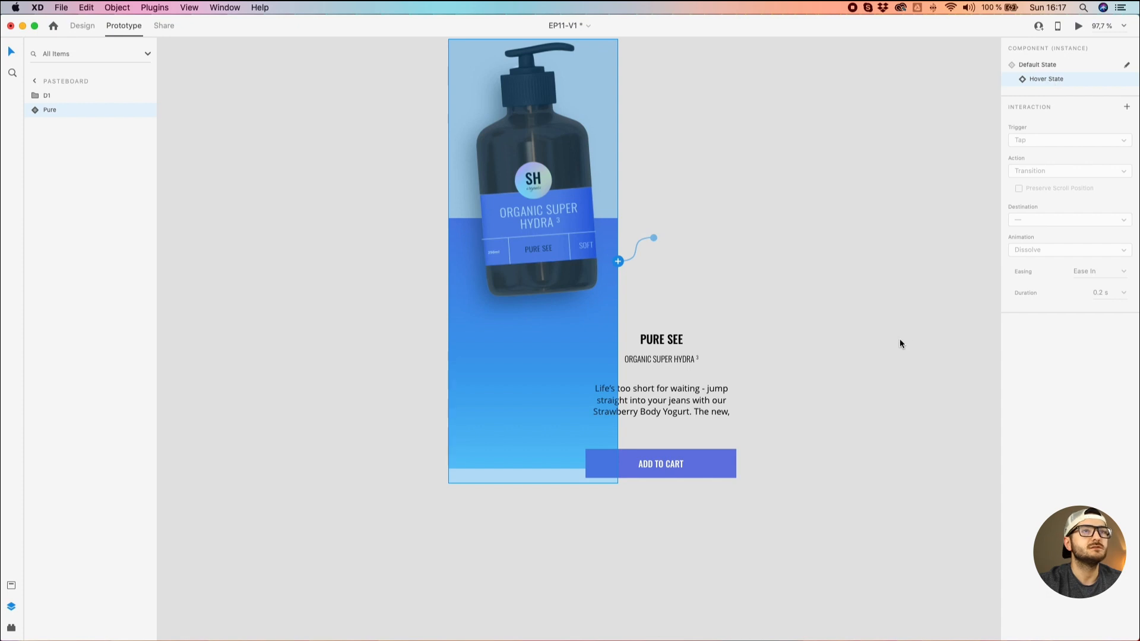
# Ungroup the copied Pure component on the pasteboard into its separate layers.
pyautogui.click(945, 243)
pyautogui.click(552, 165)
pyautogui.rightClick(524, 217)
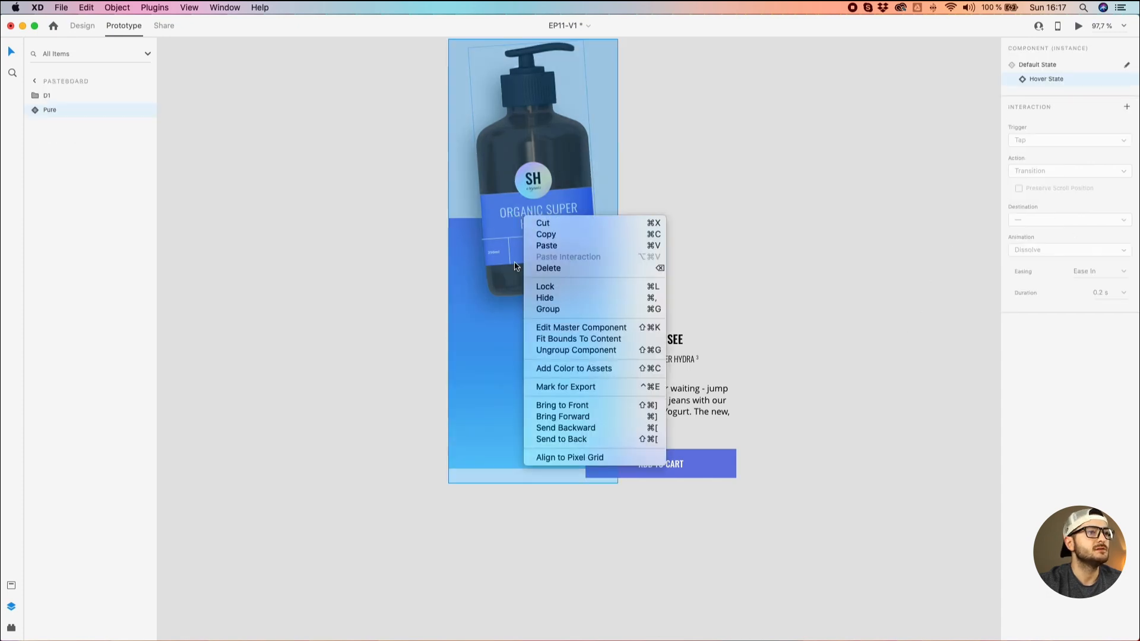
pyautogui.click(546, 350)
pyautogui.rightClick(501, 173)
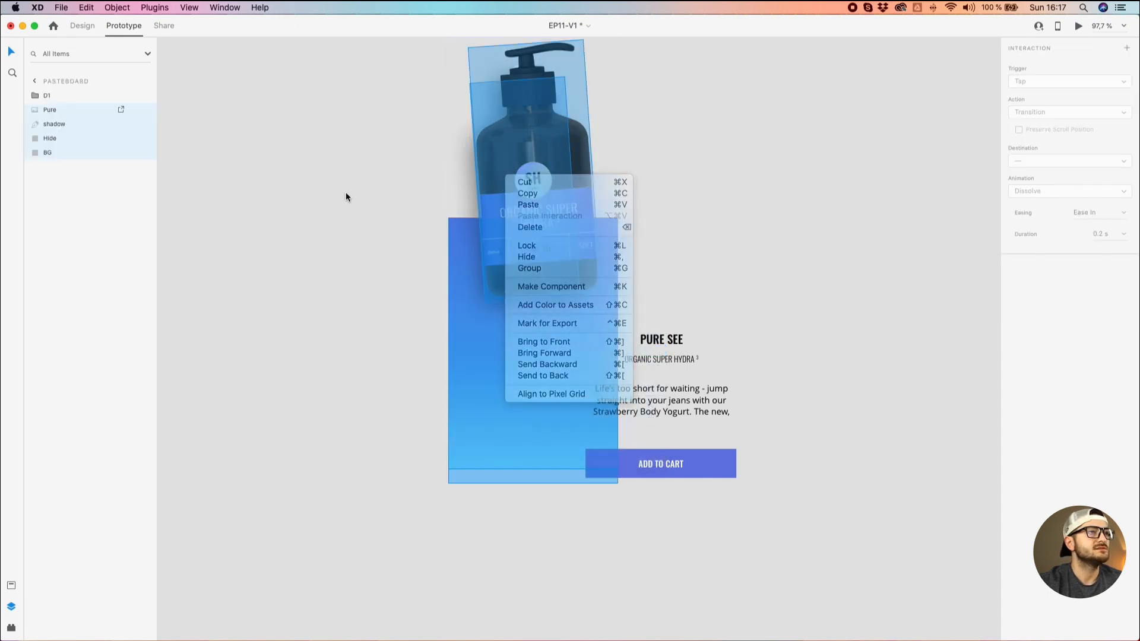
pyautogui.click(338, 122)
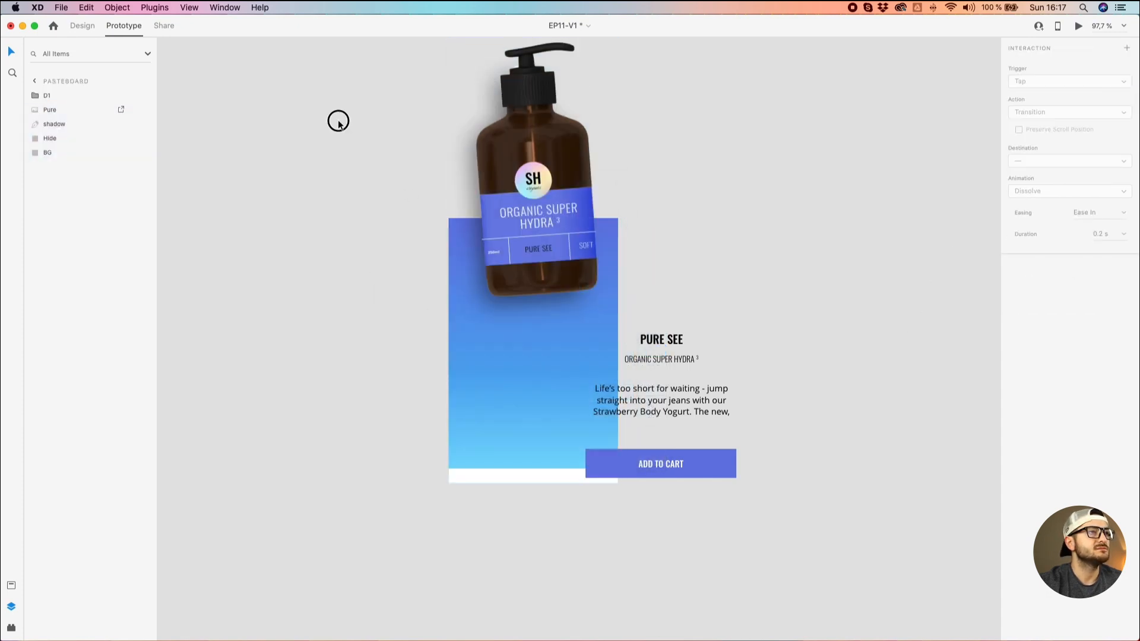
# Switch to Design mode and move the copied D1 text group onto the blue gradient card under the Pure See bottle.
pyautogui.click(471, 473)
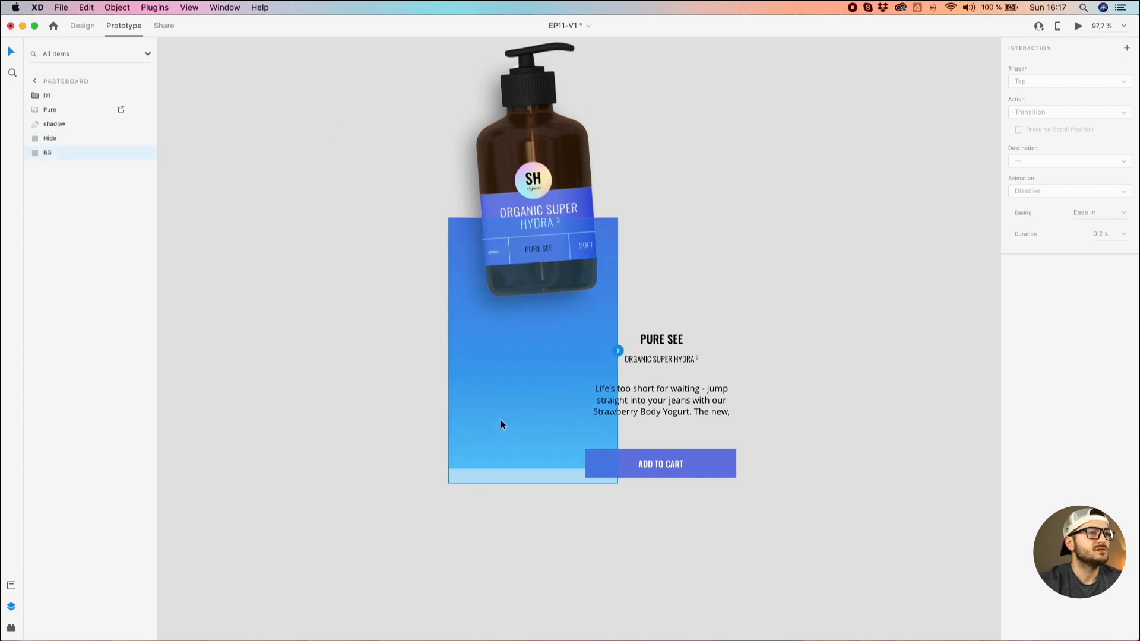
pyautogui.click(82, 25)
pyautogui.scroll(5, 519, 448)
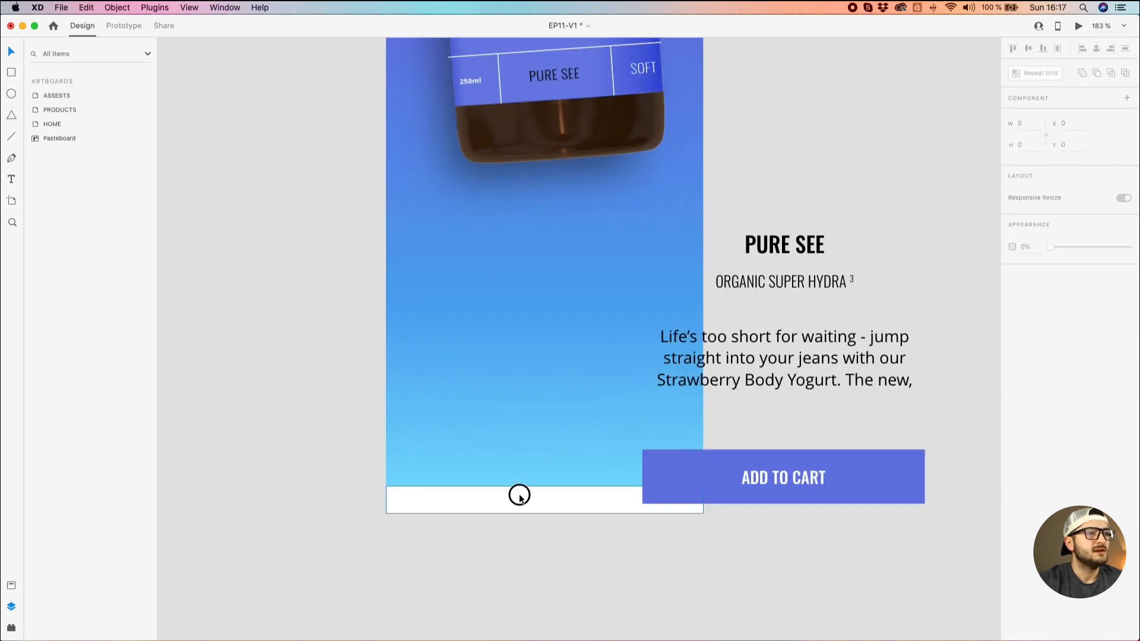
pyautogui.click(519, 475)
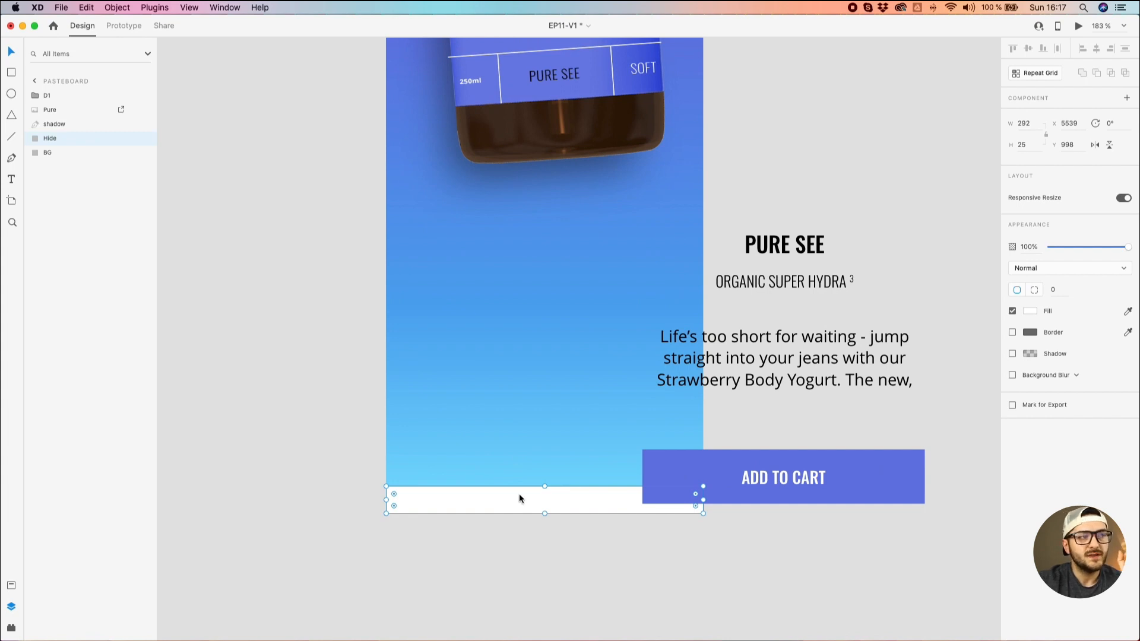
pyautogui.click(544, 462)
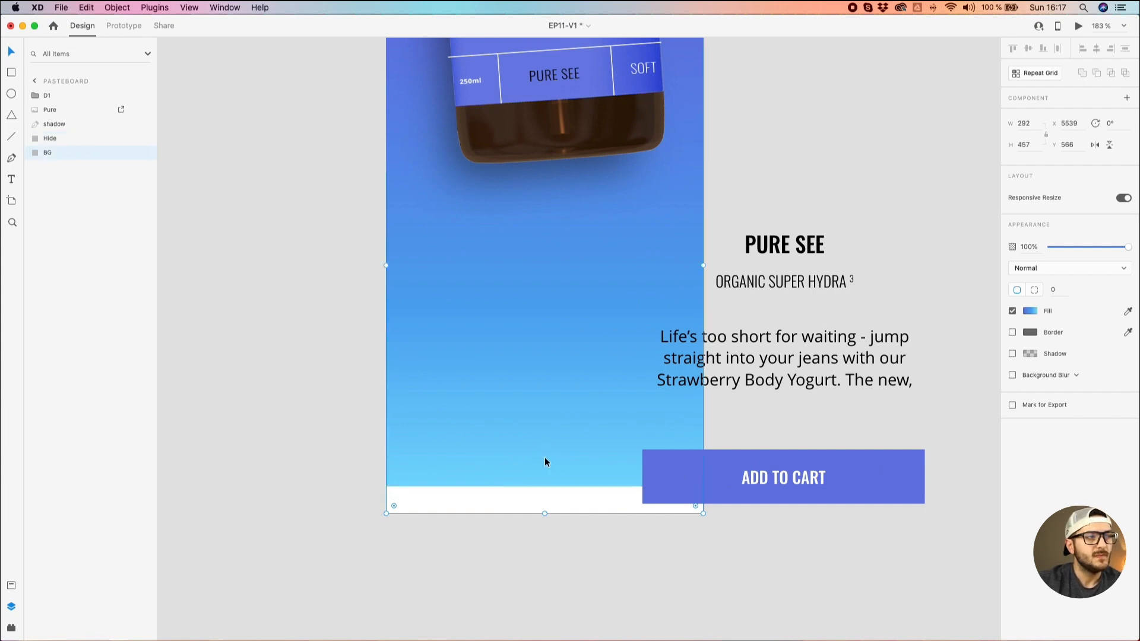
pyautogui.moveTo(544, 513)
pyautogui.mouseDown()
pyautogui.moveTo(546, 470)
pyautogui.moveTo(542, 568)
pyautogui.moveTo(544, 486)
pyautogui.moveTo(540, 511)
pyautogui.mouseUp()
pyautogui.click(680, 466)
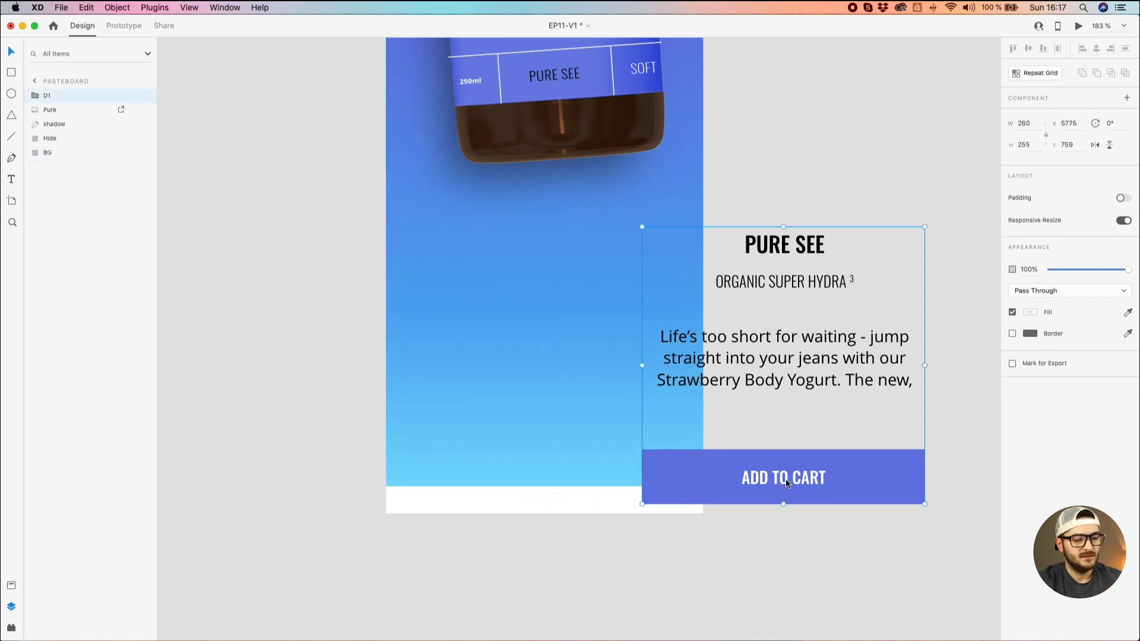
pyautogui.moveTo(818, 479); pyautogui.dragTo(575, 469)
# Move the white Hide rectangle down below the gradient card and shorten the BG rectangle from its lower edge to a height of 431.
pyautogui.click(699, 504)
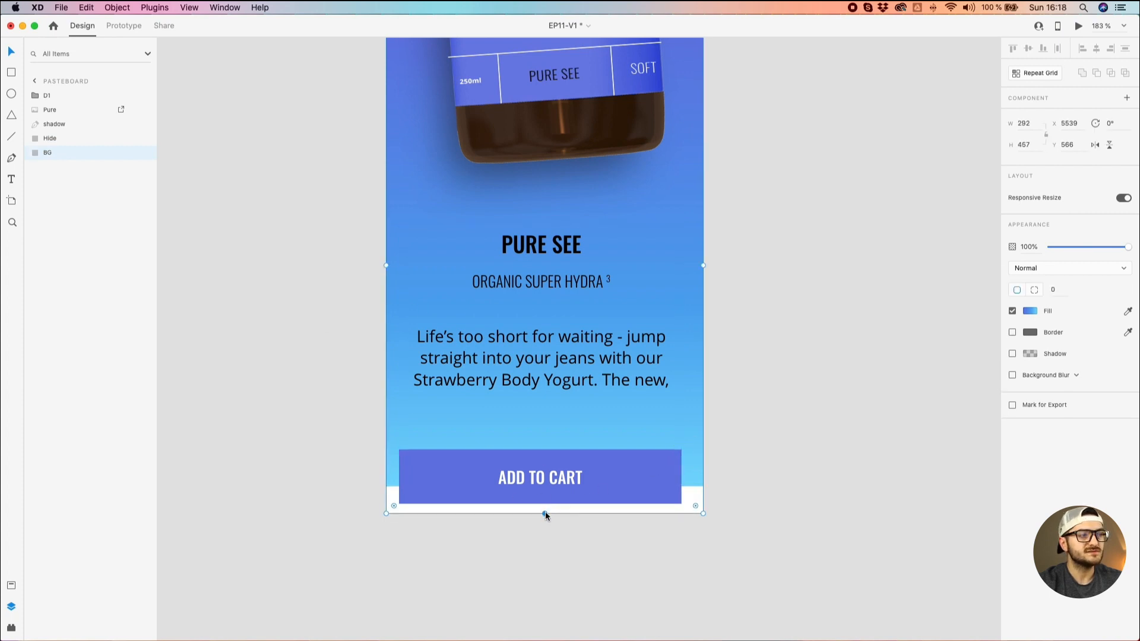
pyautogui.moveTo(545, 513)
pyautogui.mouseDown()
pyautogui.moveTo(542, 479)
pyautogui.moveTo(542, 513)
pyautogui.mouseUp()
pyautogui.moveTo(691, 506); pyautogui.dragTo(692, 545)
pyautogui.click(683, 500)
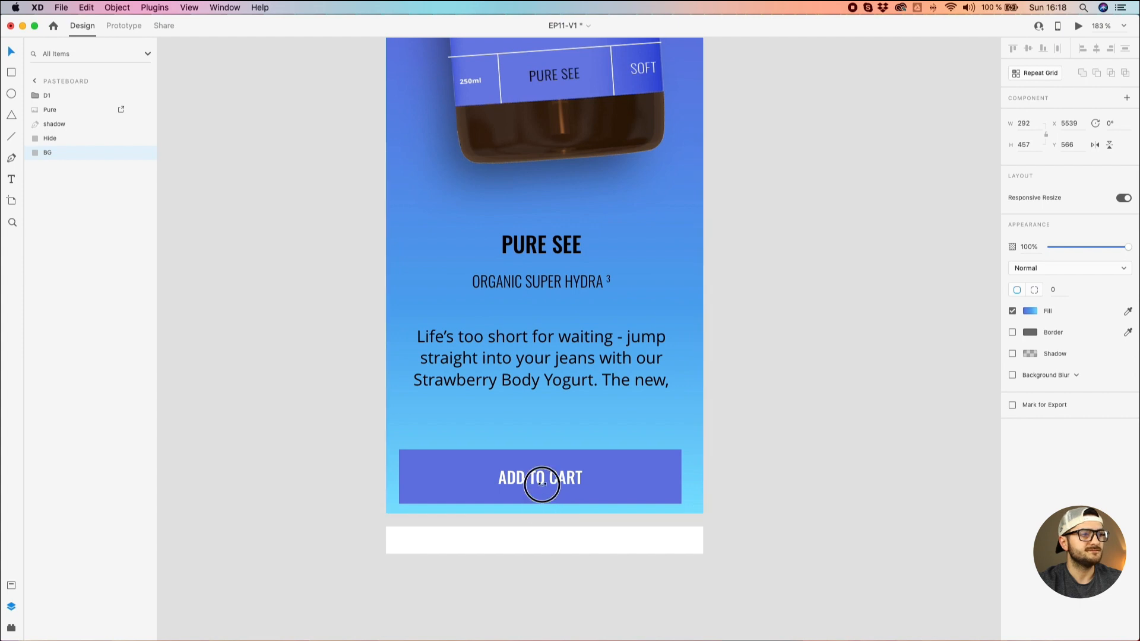
pyautogui.moveTo(545, 517); pyautogui.dragTo(539, 484)
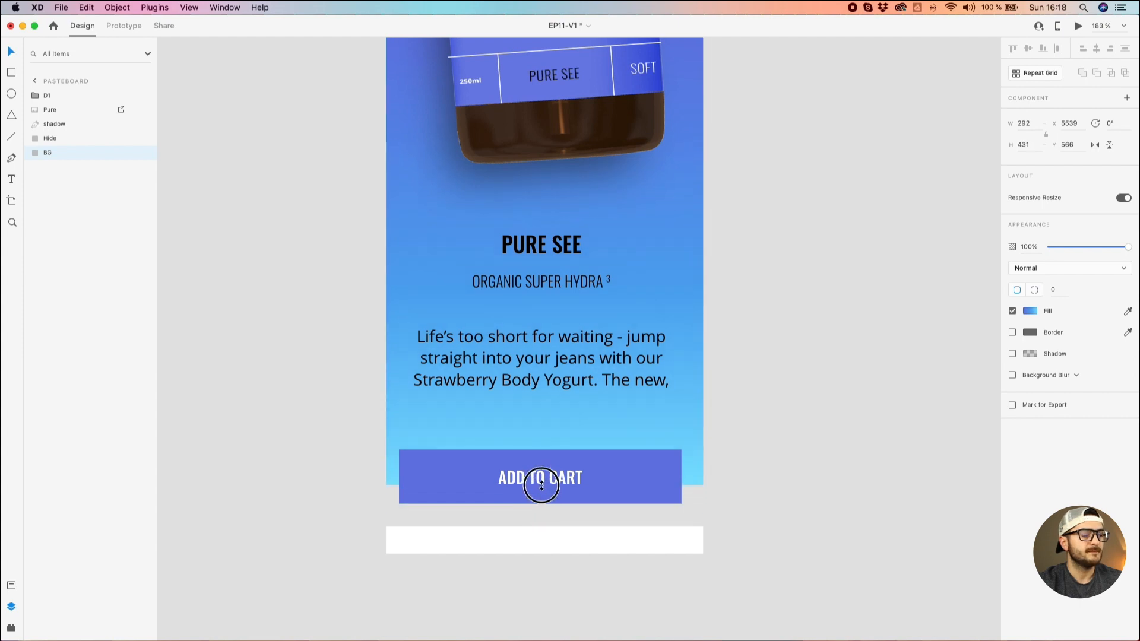
# Collapse the BG rectangle from its upper edge to a height of 1, leaving a thin line behind the ADD TO CART button.
pyautogui.scroll(-5, 382, 333)
pyautogui.moveTo(476, 148); pyautogui.dragTo(469, 415)
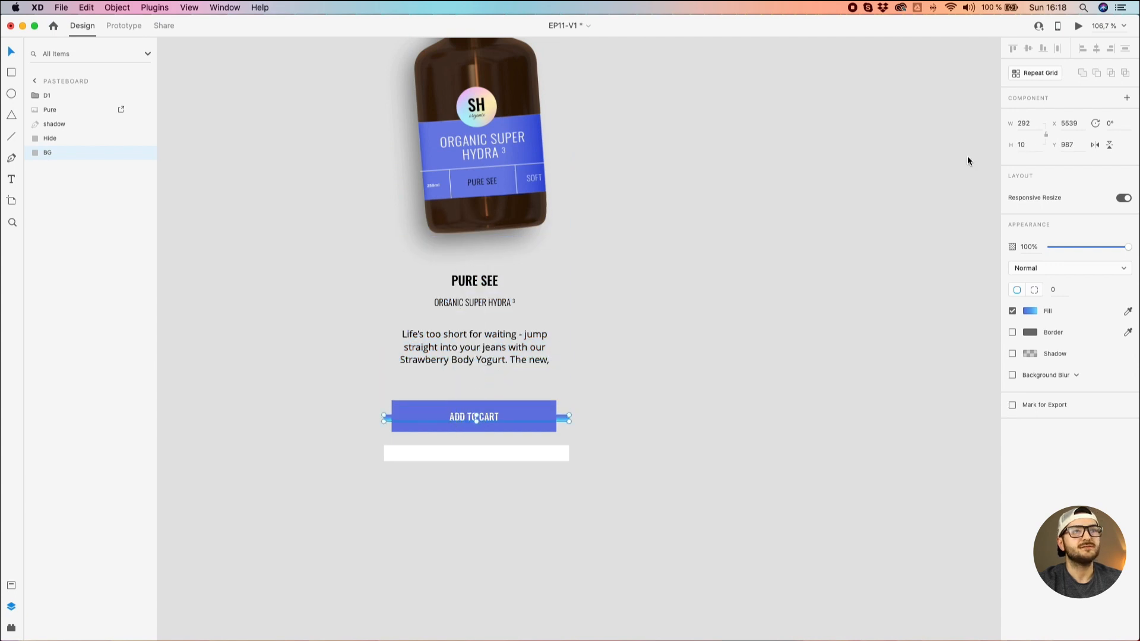
pyautogui.scroll(3, 458, 305)
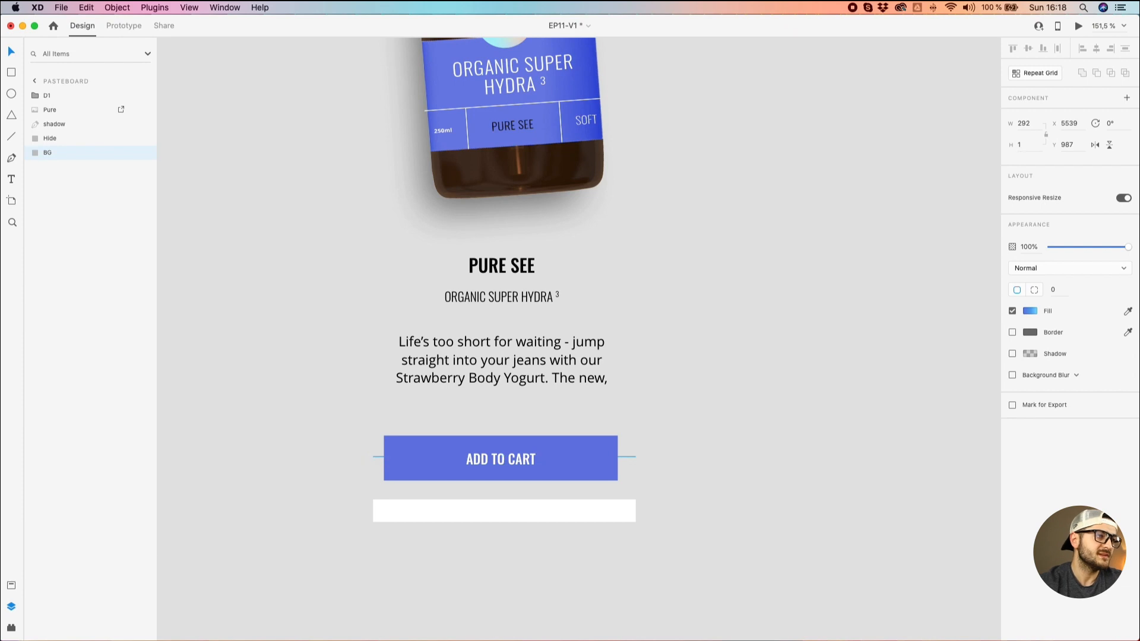
pyautogui.scroll(5, 329, 461)
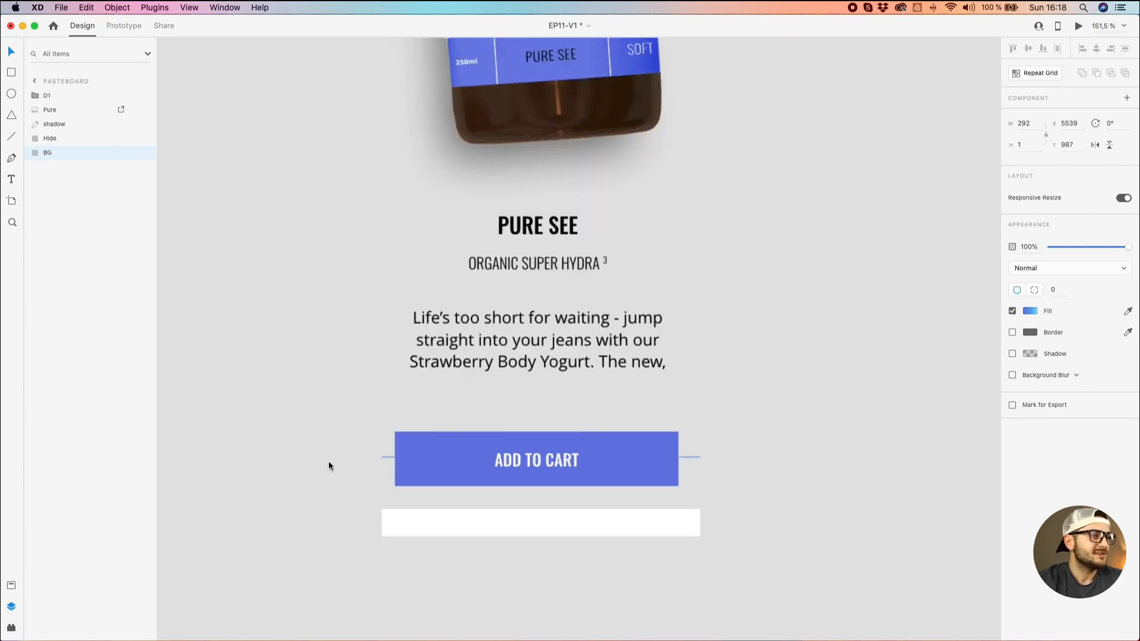
pyautogui.click(391, 463)
pyautogui.click(410, 454)
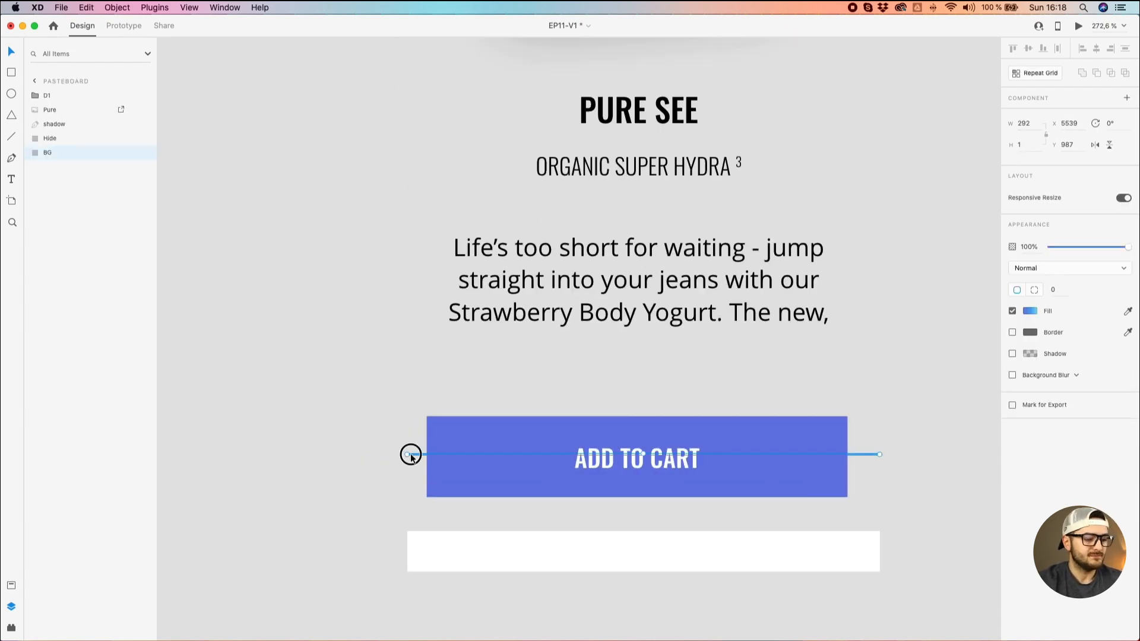
# Undo the BG height changes and the Hide rectangle's move, and clear the selection.
pyautogui.press('super+z')
pyautogui.press('super+z')
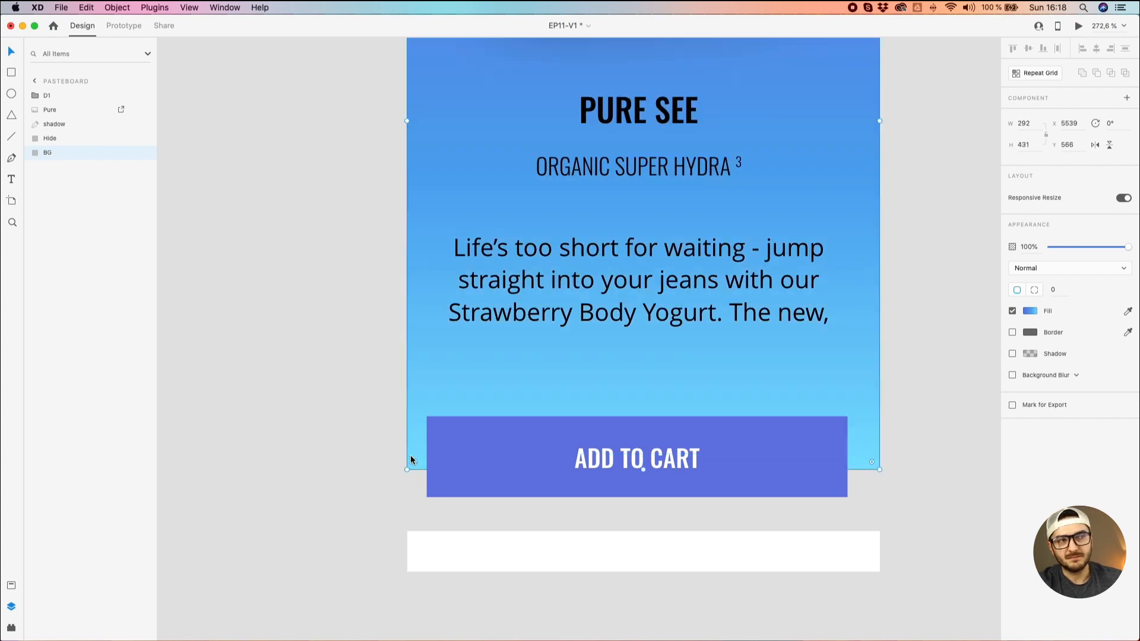
pyautogui.press('super+z')
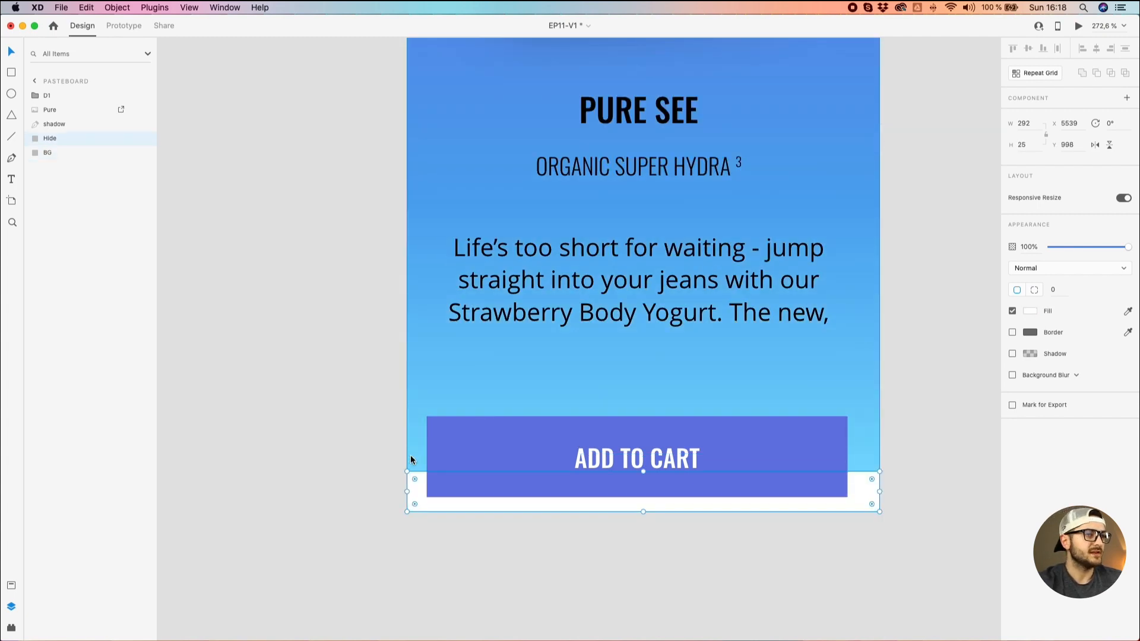
pyautogui.click(350, 457)
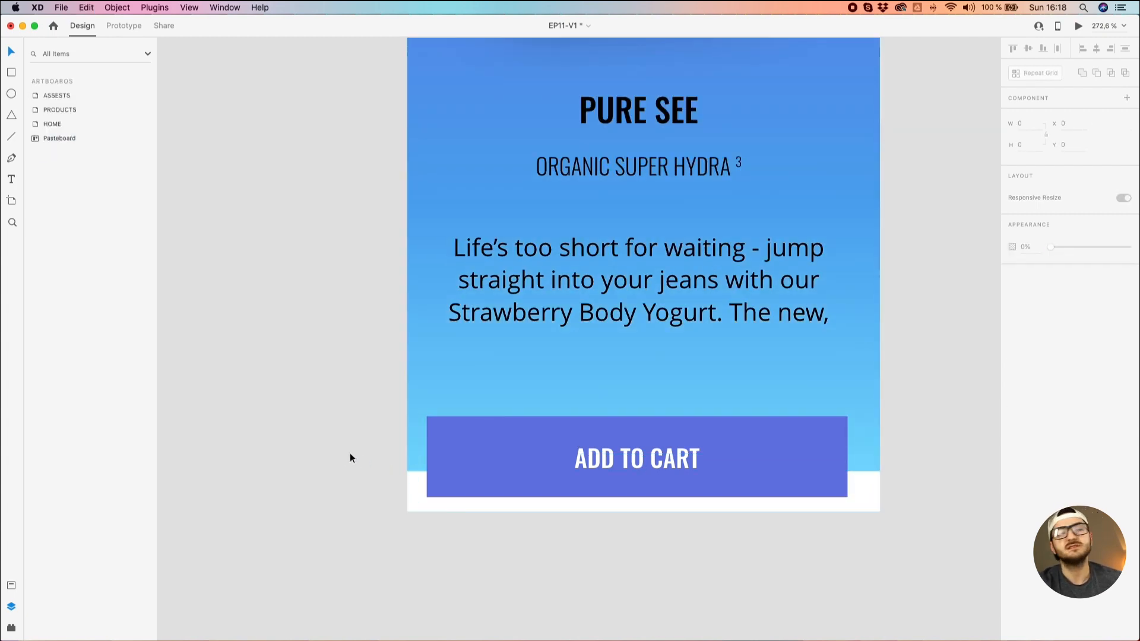
# Move the D1 text group down so its ADD TO CART button meets the card's lower edge, and select the Hide rectangle.
pyautogui.click(470, 461)
pyautogui.moveTo(471, 460); pyautogui.dragTo(473, 476)
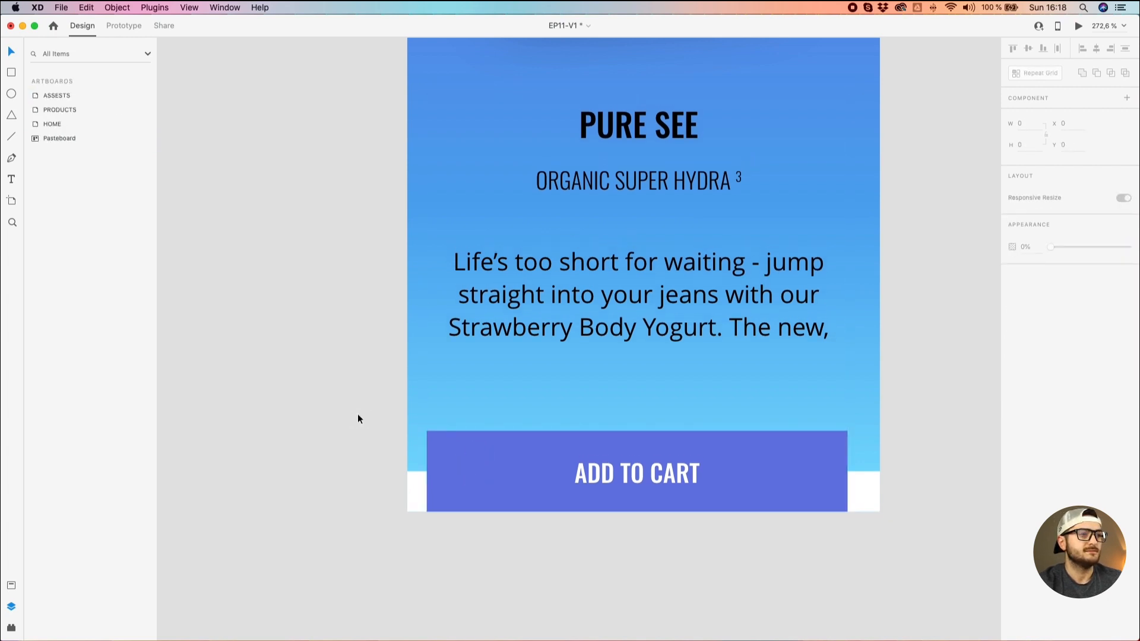
pyautogui.click(419, 493)
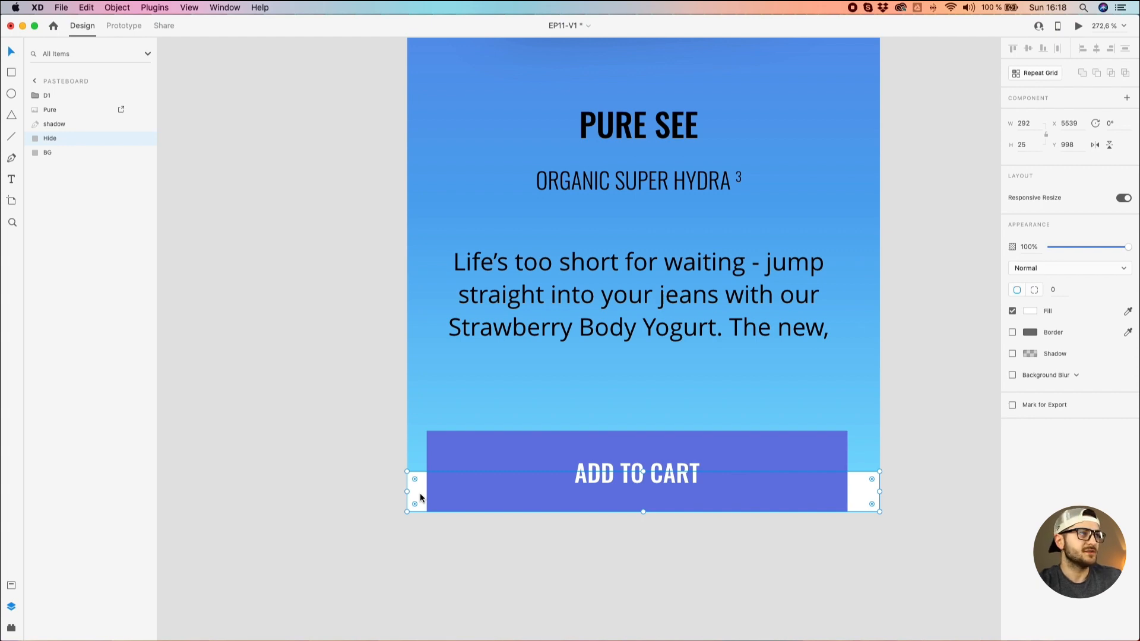
# Go back to the PRODUCTS artboard and select the Pure See bottle component.
pyautogui.scroll(-10, 419, 492)
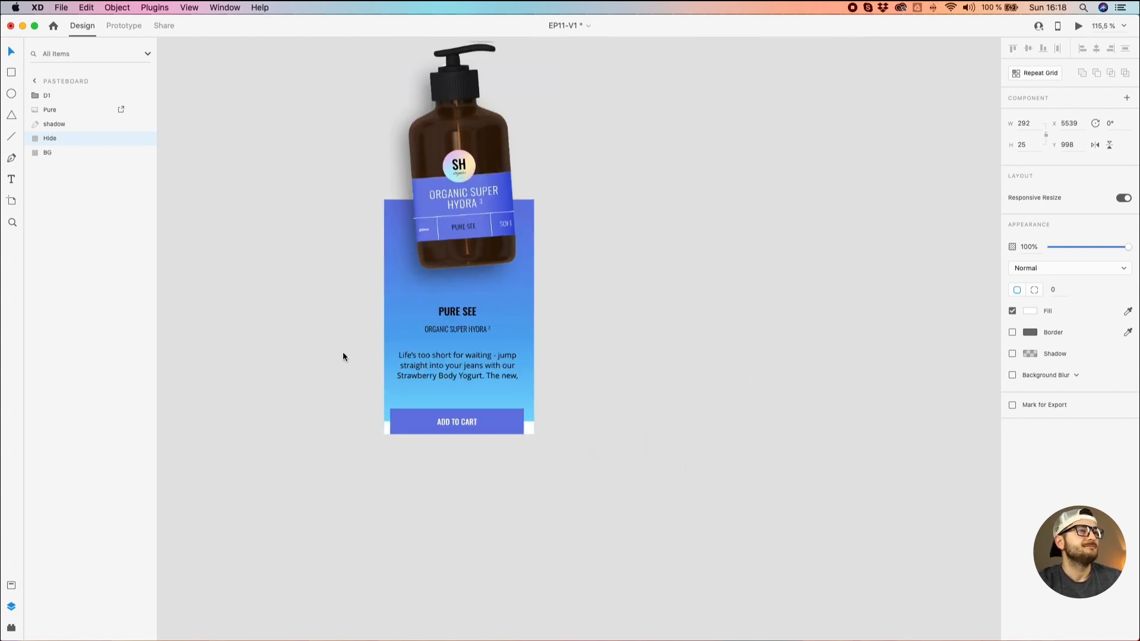
pyautogui.moveTo(308, 348); pyautogui.dragTo(552, 328)
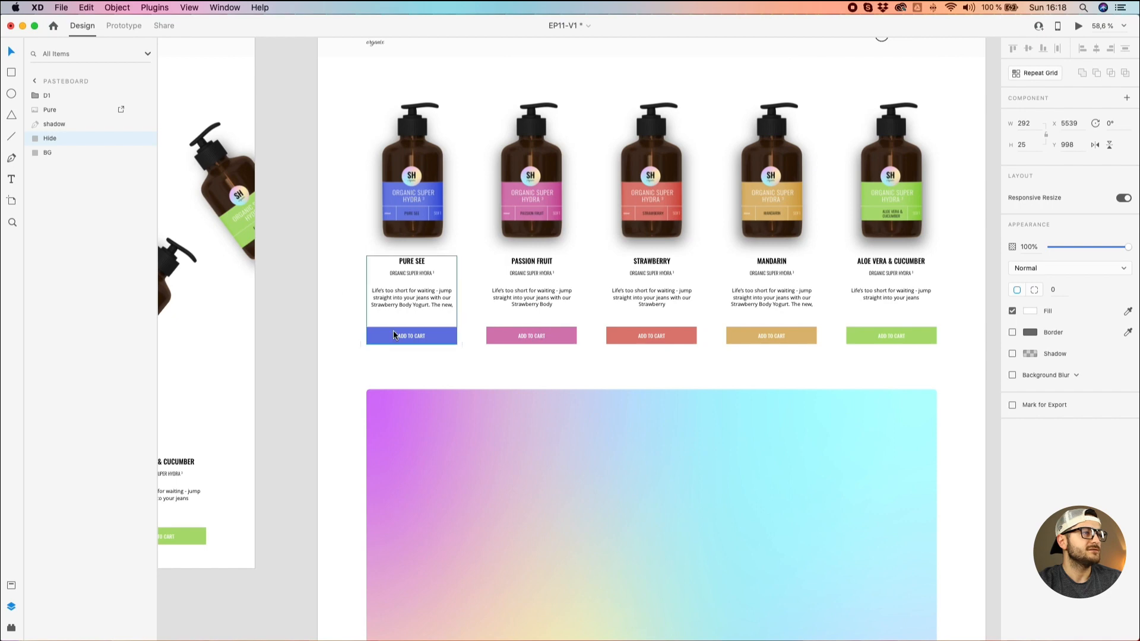
pyautogui.scroll(3, 329, 308)
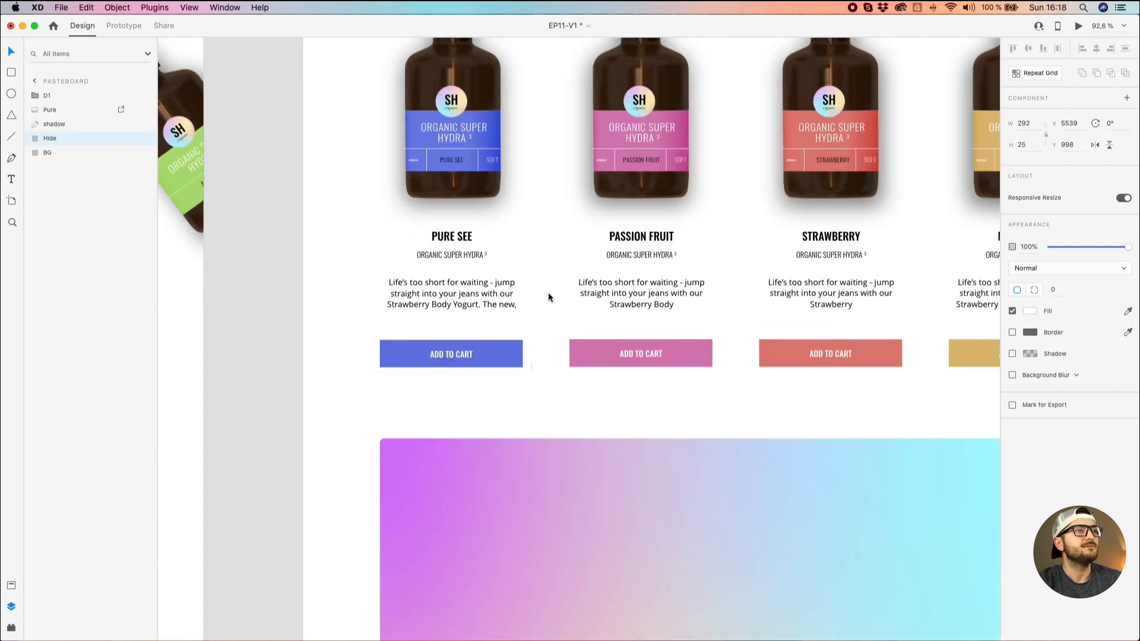
pyautogui.moveTo(583, 189); pyautogui.dragTo(453, 300)
pyautogui.click(325, 324)
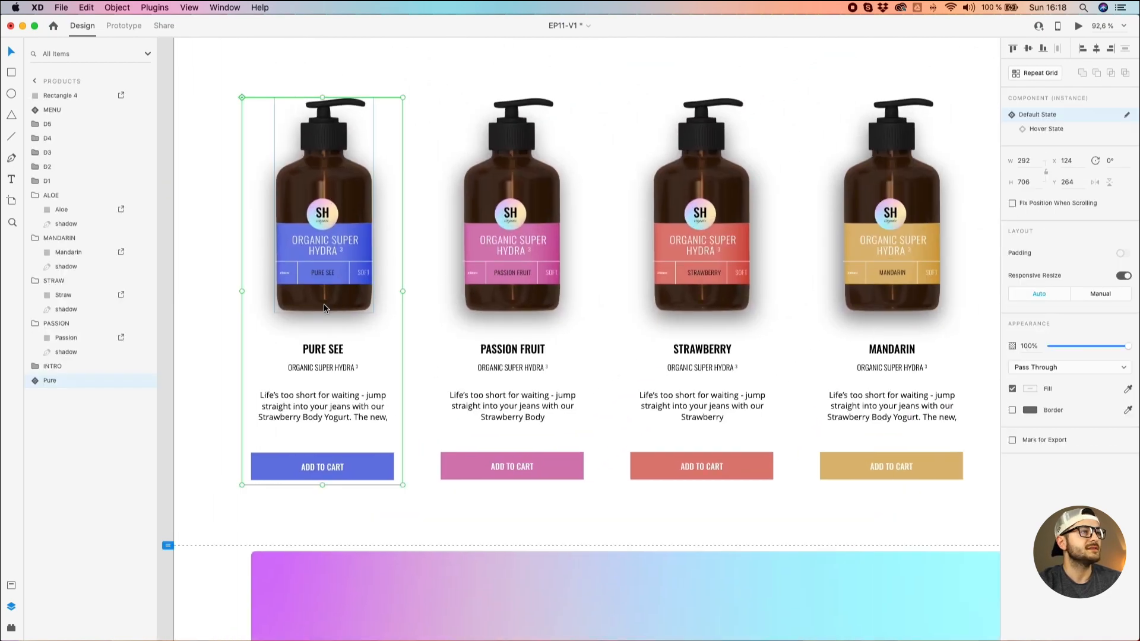
# Delete the copied bottle, D1 text, shadow, Hide and BG layers from the pasteboard and return to the HOME artboard.
pyautogui.scroll(-3, 324, 258)
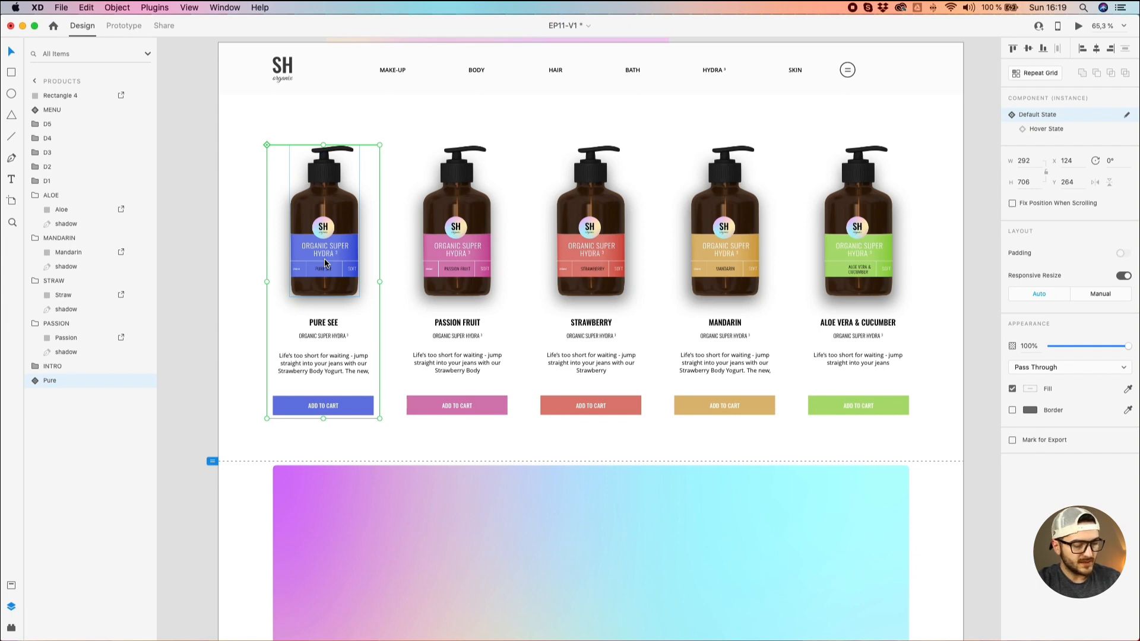
pyautogui.scroll(-5, 324, 258)
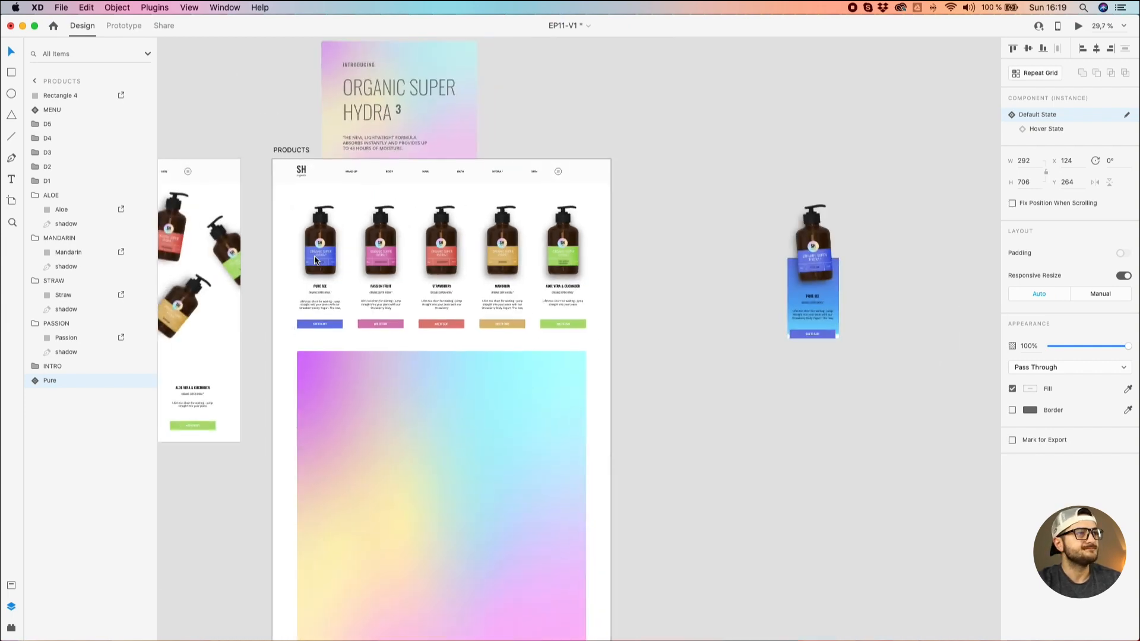
pyautogui.click(703, 191)
pyautogui.moveTo(703, 196); pyautogui.dragTo(860, 369)
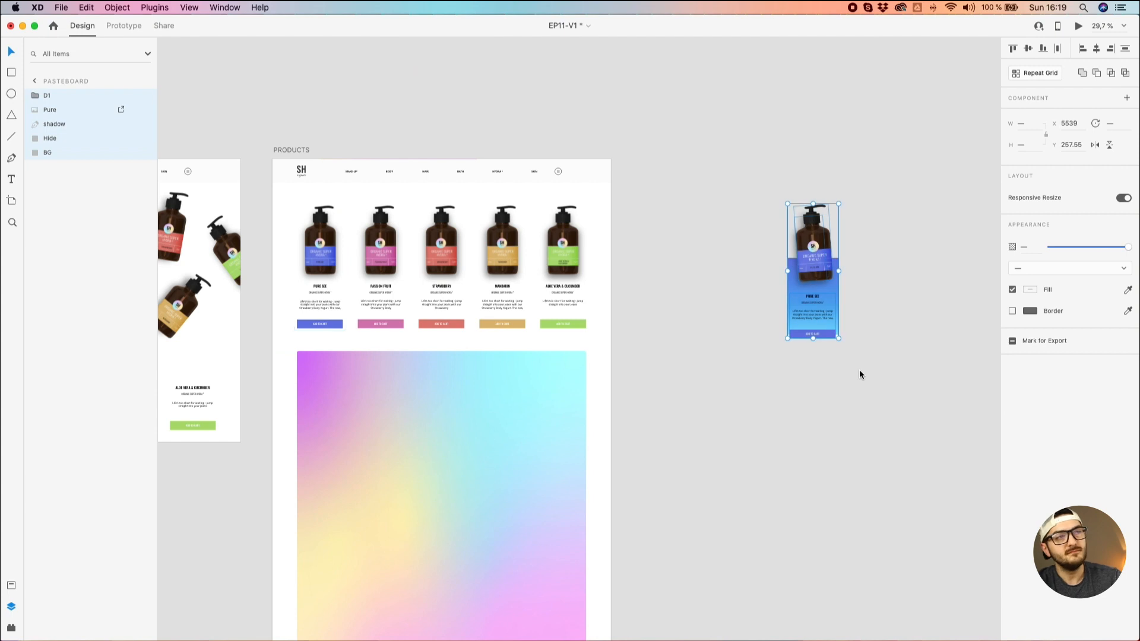
pyautogui.press('Delete')
pyautogui.moveTo(490, 340); pyautogui.dragTo(827, 310)
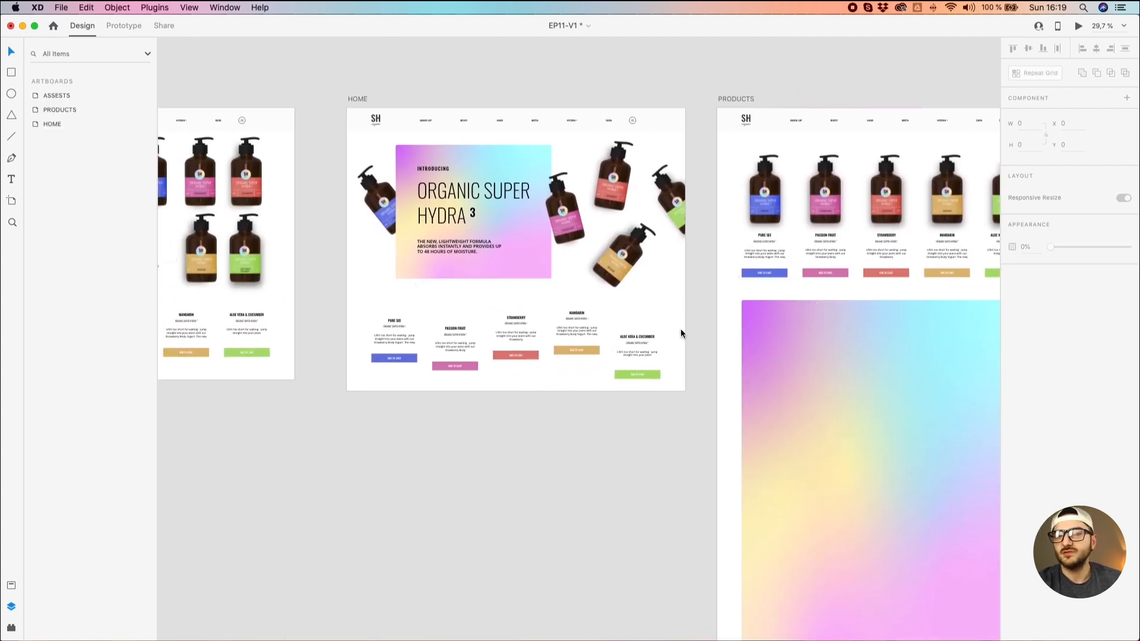